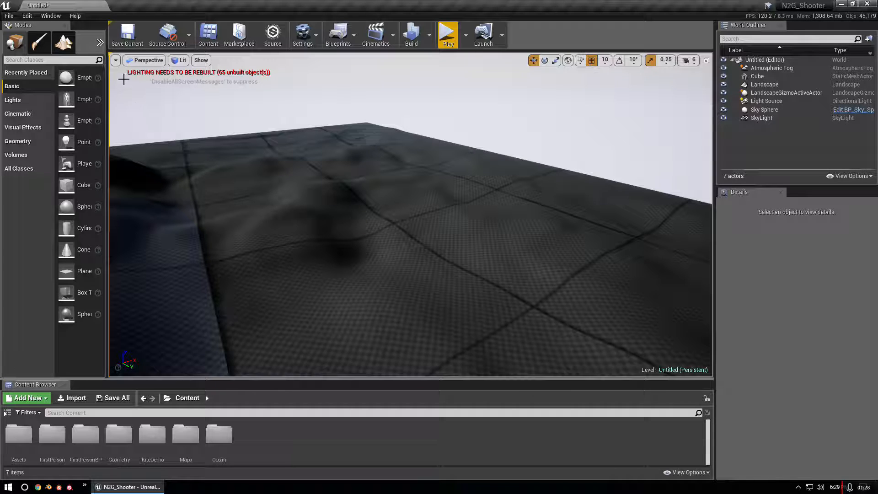
# - Check the editor's version number in the application information
pyautogui.click(81, 18)
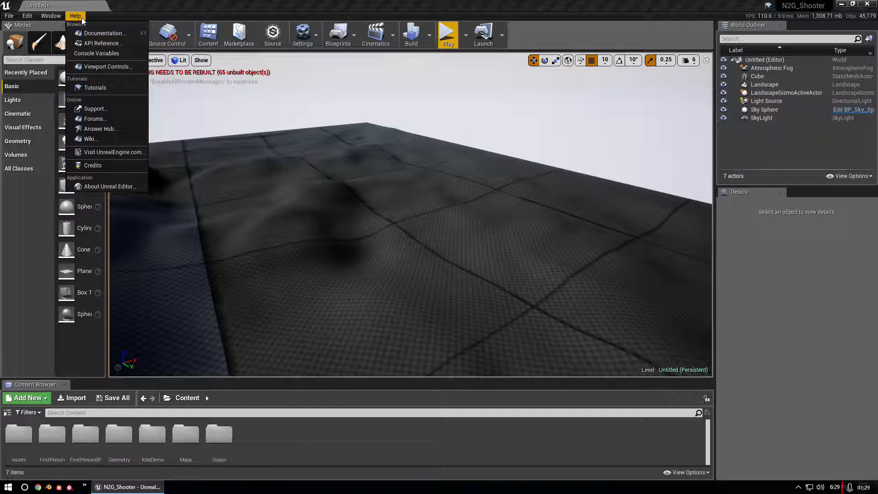
pyautogui.click(112, 185)
pyautogui.moveTo(477, 226); pyautogui.dragTo(492, 227)
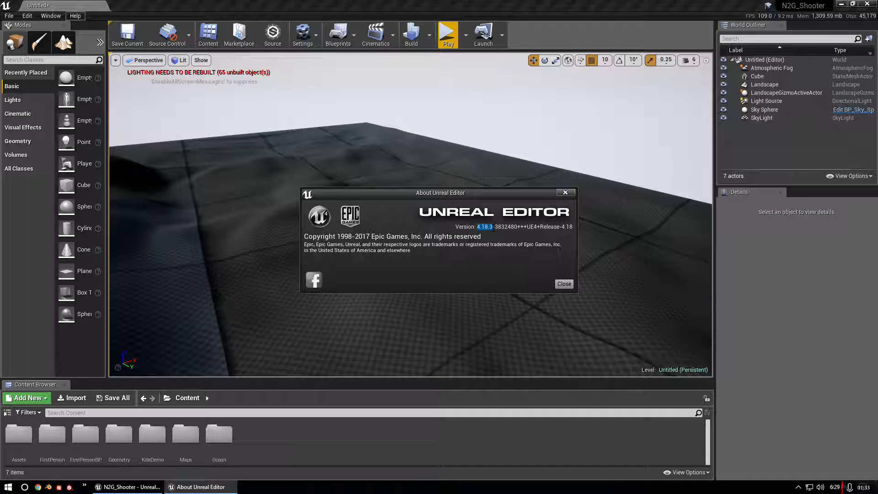
pyautogui.click(563, 284)
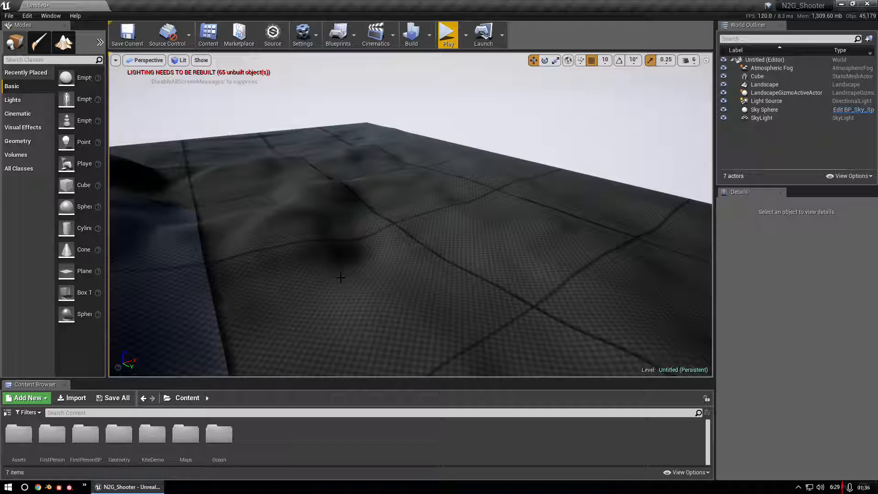
# - Create a folder named "atmosphere" in the level's actor hierarchy
pyautogui.moveTo(325, 333); pyautogui.dragTo(94, 316, button='right')
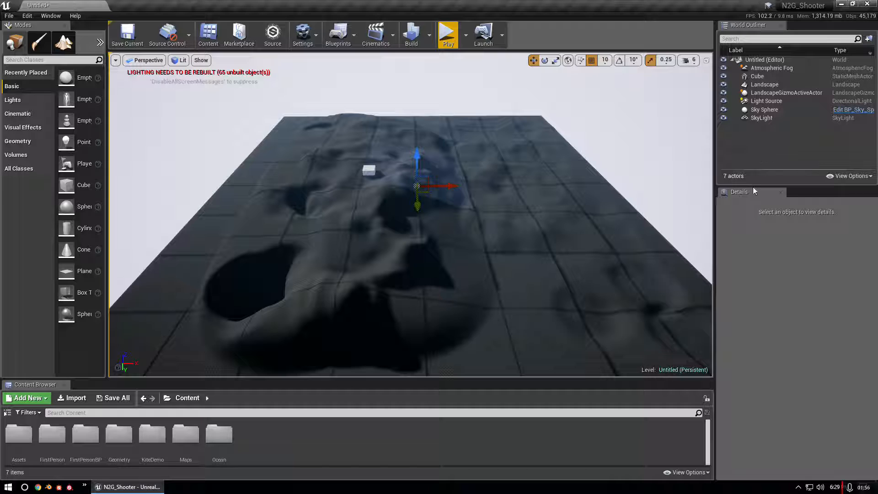
pyautogui.rightClick(764, 60)
pyautogui.click(777, 69)
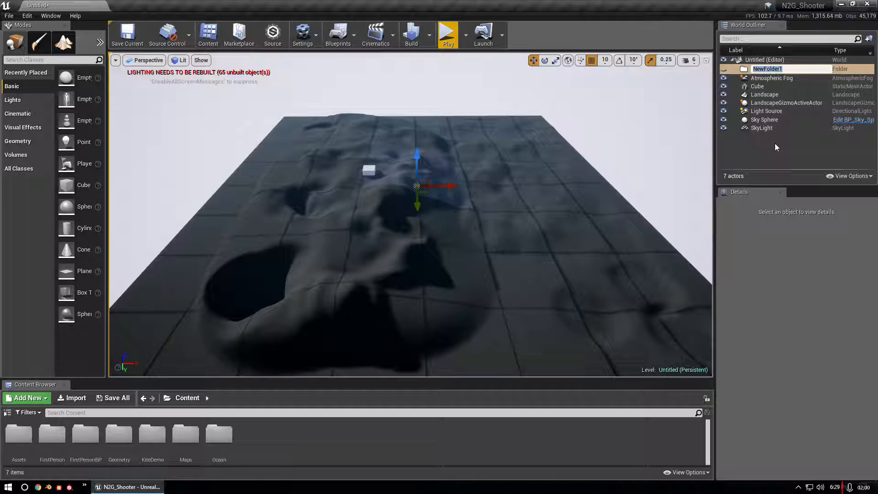
pyautogui.write('atmosphere')
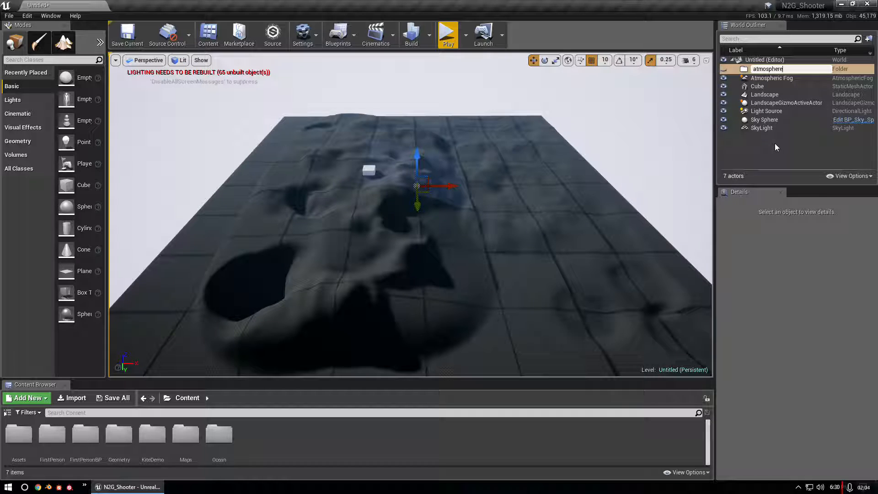
pyautogui.press('Return')
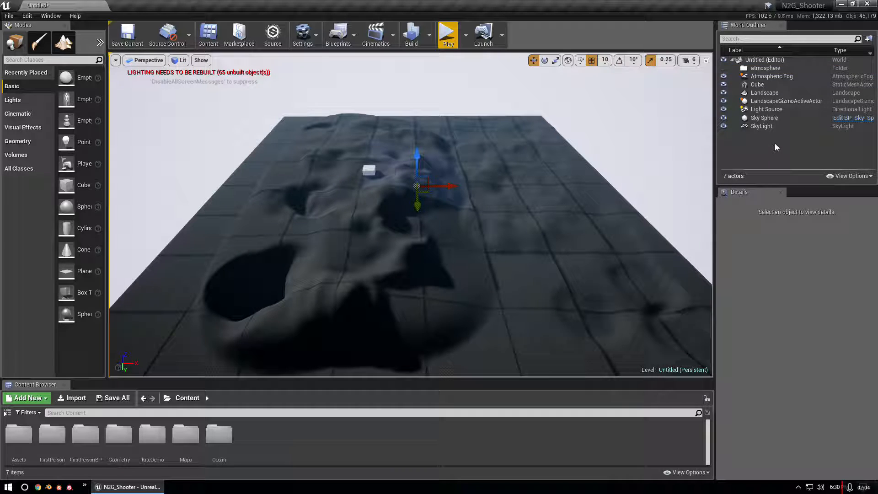
# - Create a second folder named "landscape" under the level's root
pyautogui.rightClick(753, 60)
pyautogui.click(762, 65)
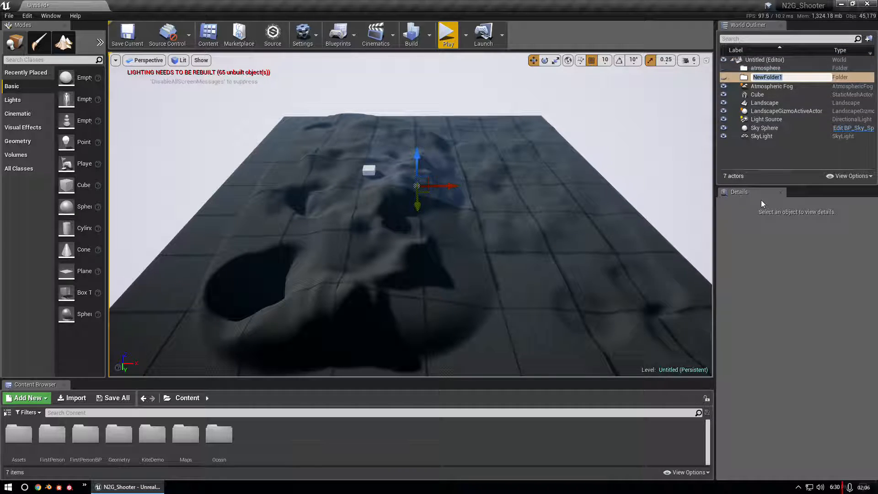
pyautogui.write('landscape')
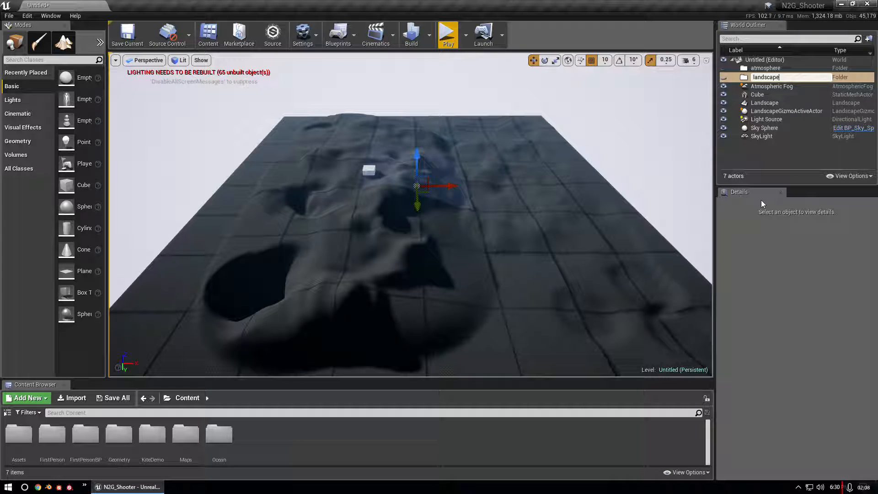
pyautogui.press('Return')
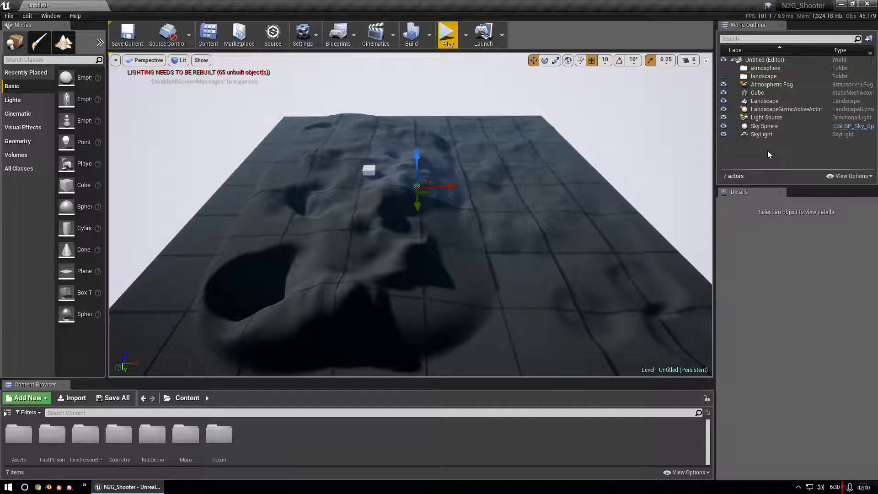
# - Move Atmospheric Fog, Light Source, Sky Sphere and SkyLight into the atmosphere folder and collapse the folder
pyautogui.click(763, 85)
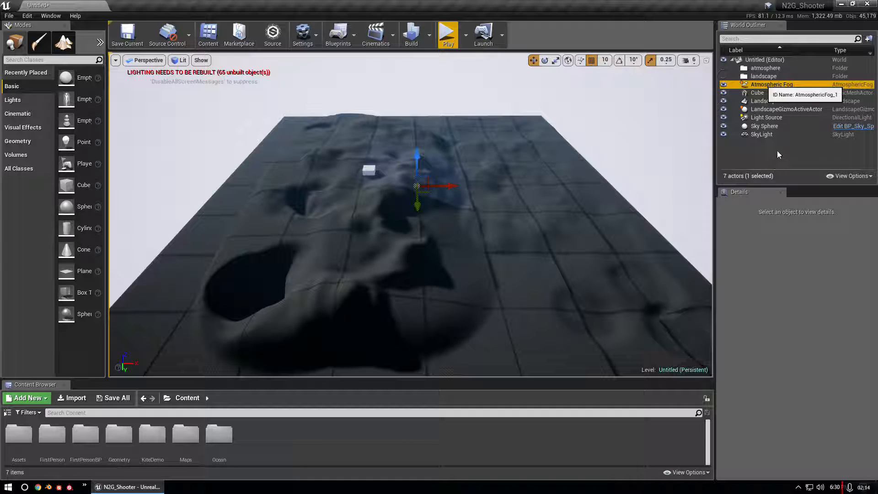
pyautogui.keyDown('ctrl'); pyautogui.click(766, 118); pyautogui.keyUp('ctrl')
pyautogui.keyDown('ctrl'); pyautogui.click(765, 126); pyautogui.keyUp('ctrl')
pyautogui.keyDown('ctrl'); pyautogui.click(765, 134); pyautogui.keyUp('ctrl')
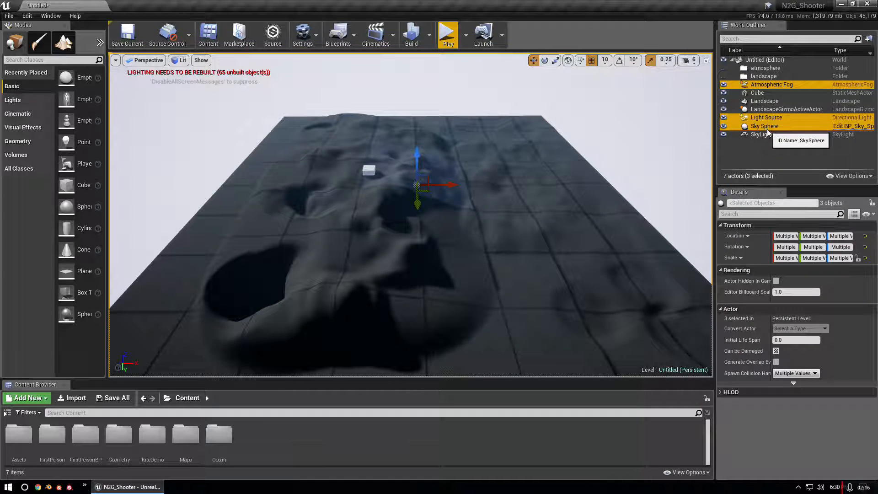
pyautogui.moveTo(767, 136); pyautogui.dragTo(758, 71)
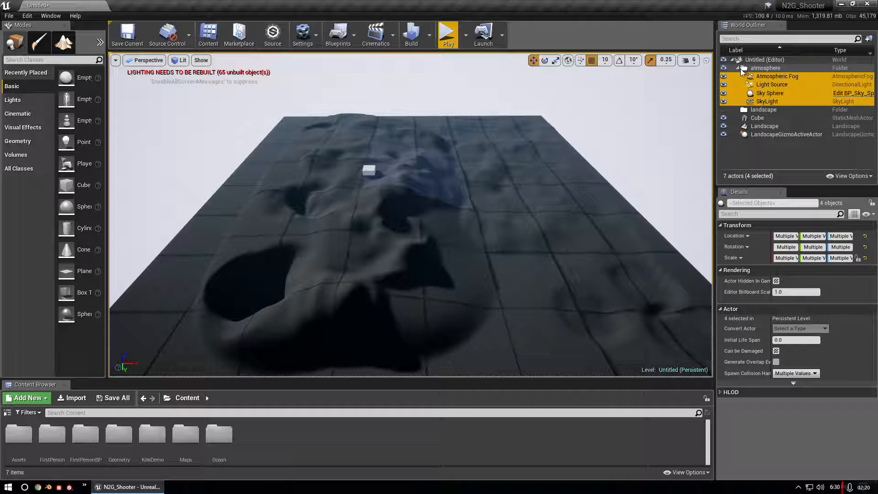
pyautogui.click(737, 68)
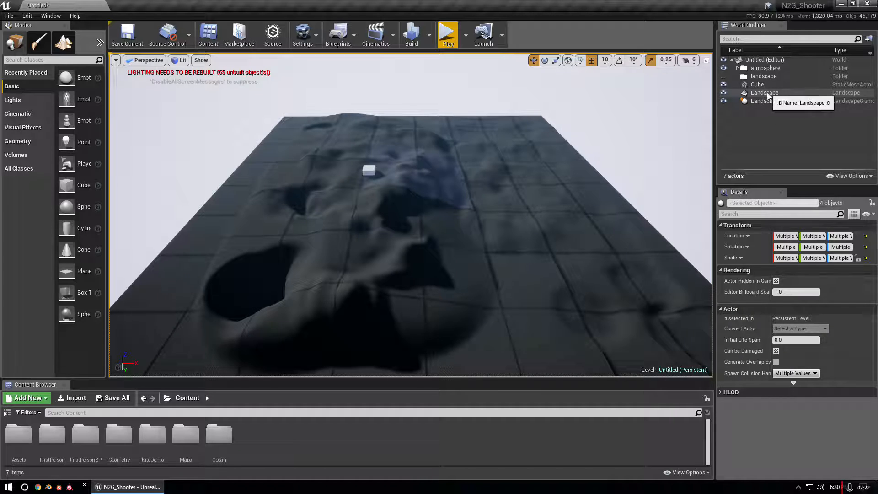
# - Move Landscape and LandscapeGizmoActiveActor into the landscape folder and collapse the folder
pyautogui.click(767, 93)
pyautogui.keyDown('shift'); pyautogui.click(761, 101); pyautogui.keyUp('shift')
pyautogui.moveTo(761, 101); pyautogui.dragTo(753, 77)
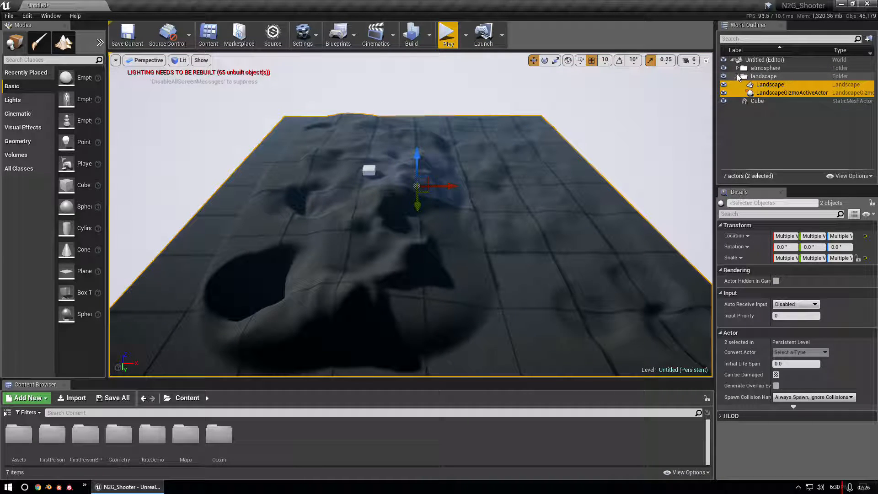
pyautogui.click(737, 76)
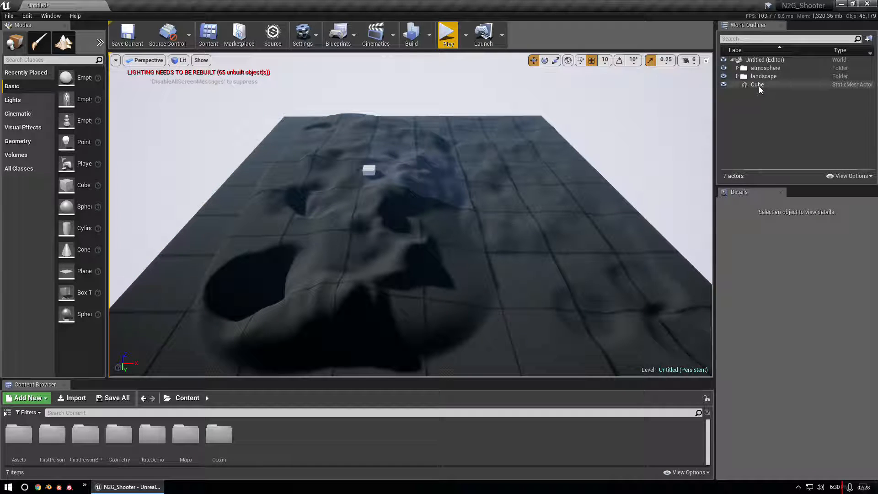
# - Rename the Cube actor as "fake house"
pyautogui.doubleClick(759, 85)
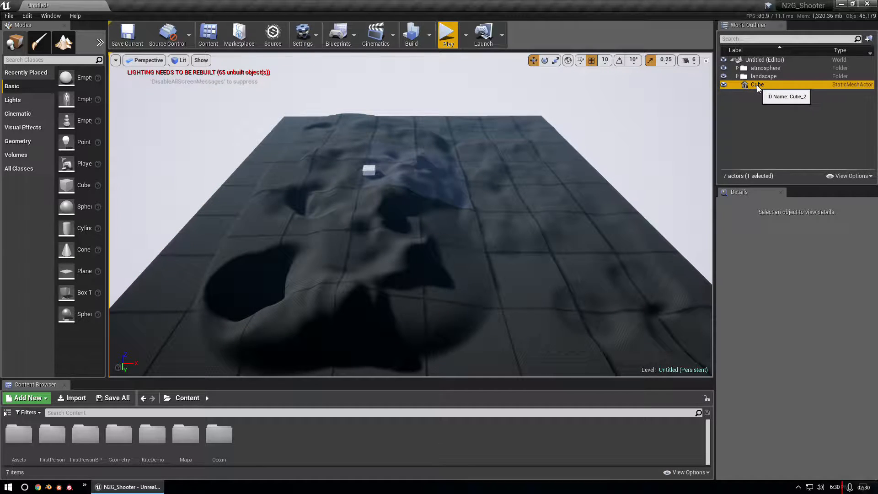
pyautogui.click(766, 86)
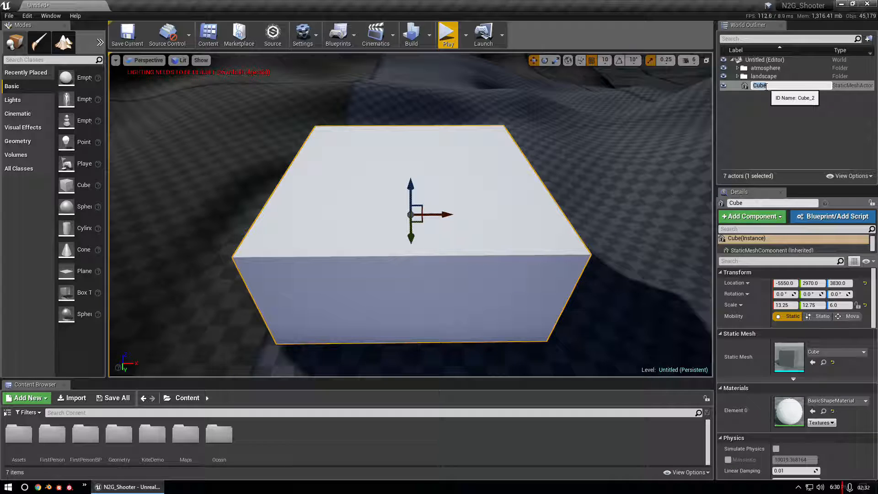
pyautogui.write('fake')
pyautogui.press('Return')
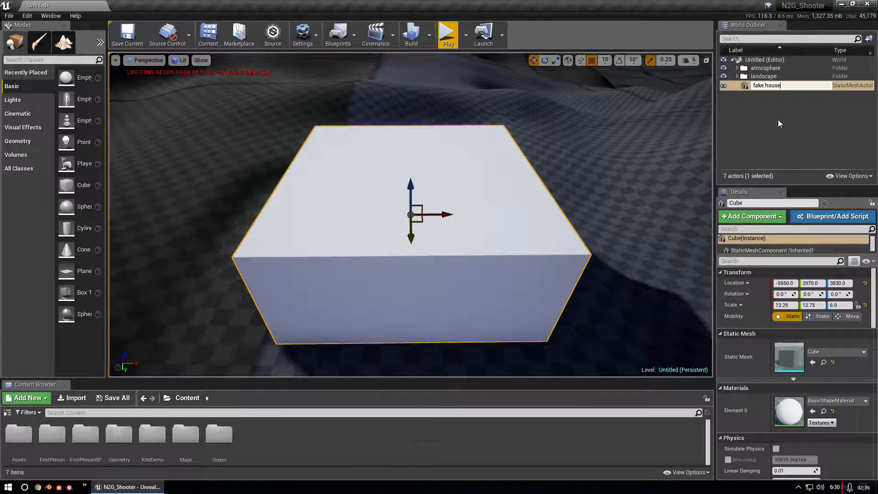
pyautogui.click(765, 117)
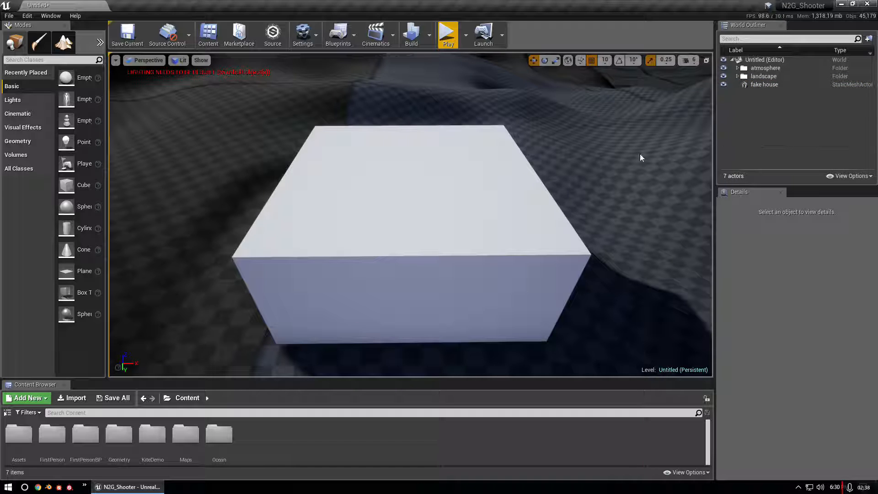
# - Widen the list of placeable actors so that the full class names can be read
pyautogui.scroll(-5, 480, 189)
pyautogui.scroll(-10, 490, 215)
pyautogui.scroll(-1, 490, 215)
pyautogui.moveTo(107, 101); pyautogui.dragTo(179, 114)
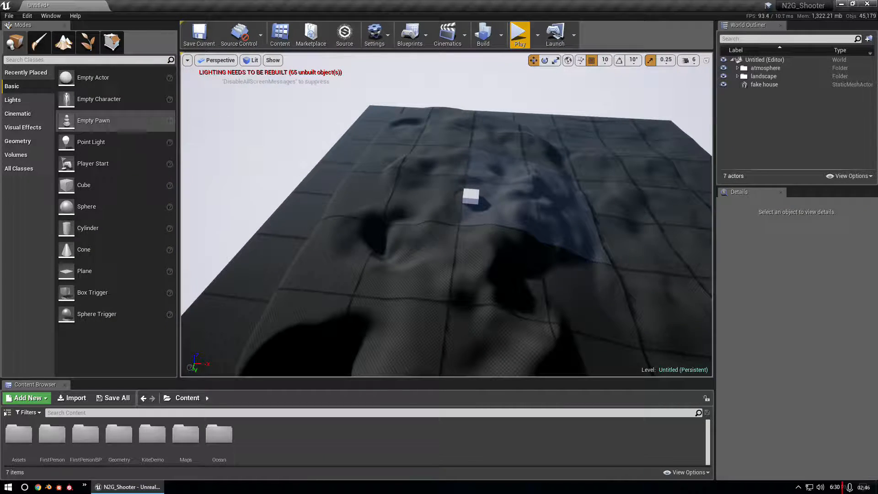
pyautogui.click(15, 155)
pyautogui.click(12, 86)
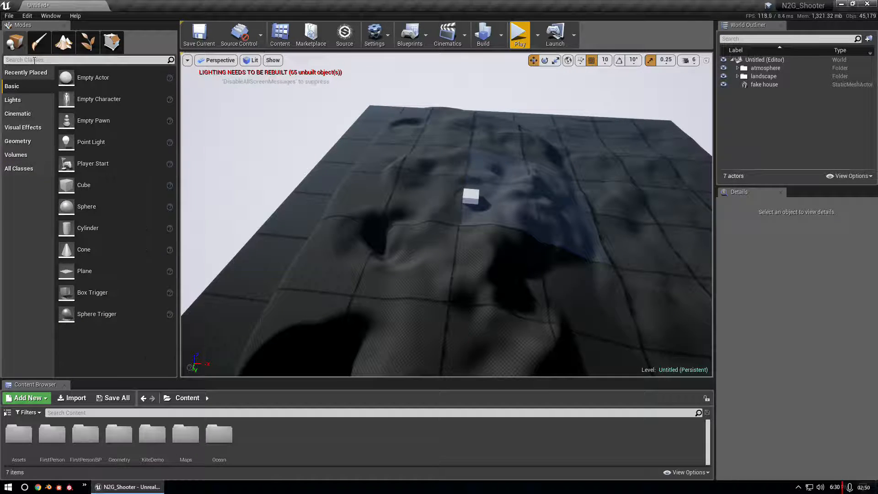
# - Search the placeable classes for "light" and place a Lightmass Importance Volume over the landscape near the fake house
pyautogui.click(37, 60)
pyautogui.write('light')
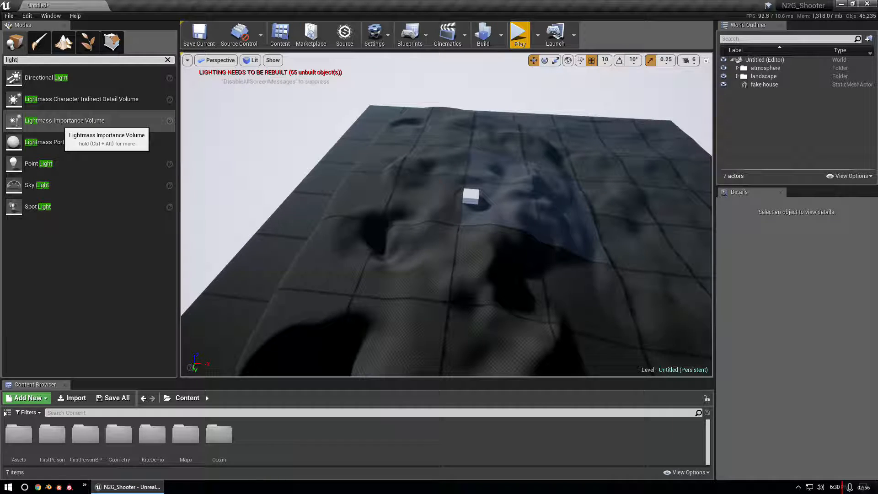
pyautogui.moveTo(527, 201); pyautogui.dragTo(542, 189)
pyautogui.moveTo(542, 188); pyautogui.dragTo(565, 207, button='right')
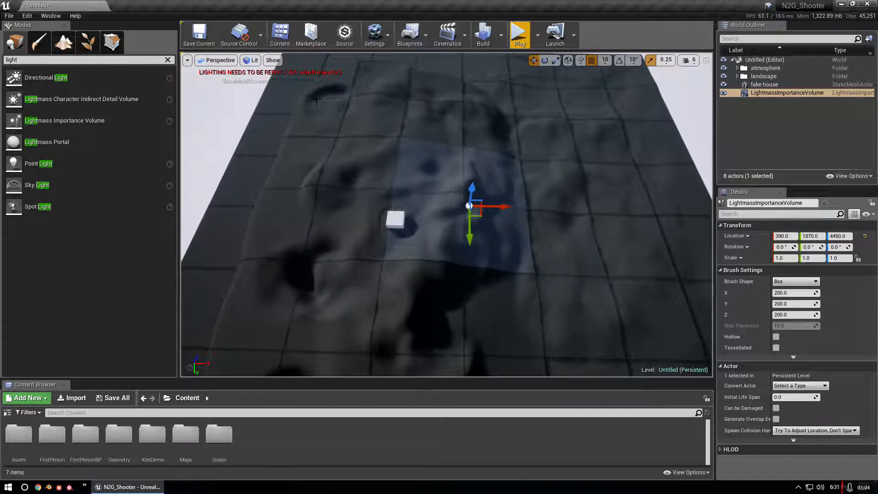
# - Switch the viewport to the orthographic top view and hide the landscape folder
pyautogui.click(217, 60)
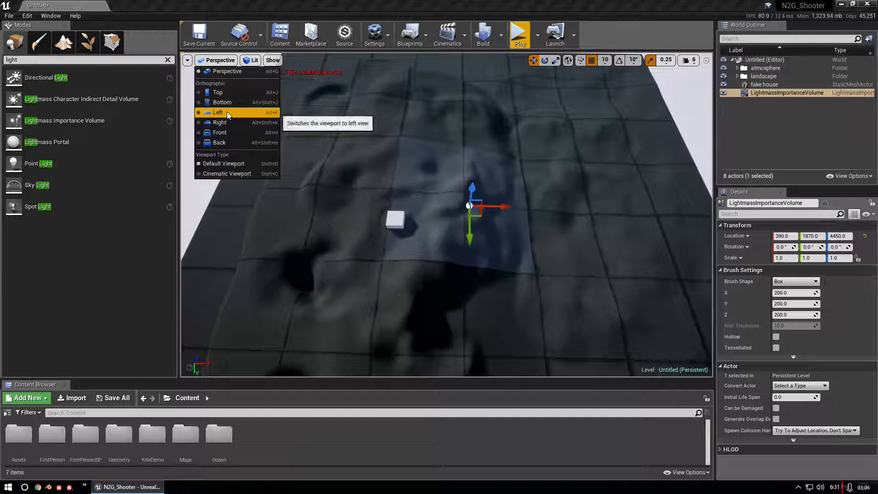
pyautogui.click(223, 93)
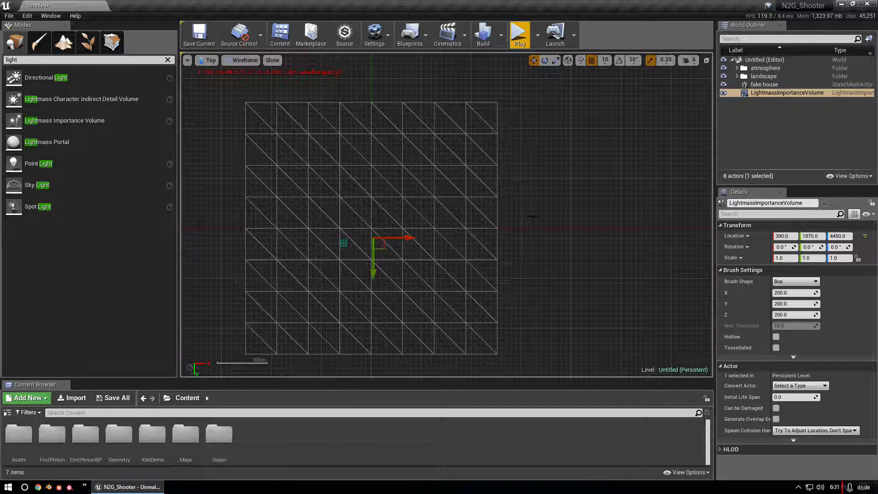
pyautogui.click(723, 75)
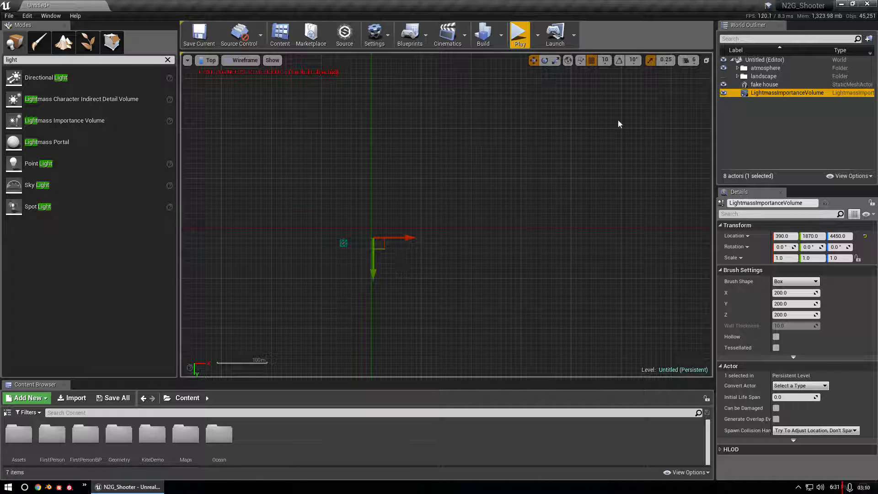
# - Move the Lightmass Importance Volume to the world origin in plan, at X 0 and Y 0
pyautogui.scroll(2, 359, 237)
pyautogui.scroll(2, 356, 238)
pyautogui.moveTo(373, 254); pyautogui.dragTo(367, 219)
pyautogui.scroll(10, 347, 206)
pyautogui.scroll(5, 368, 229)
pyautogui.scroll(10, 413, 245)
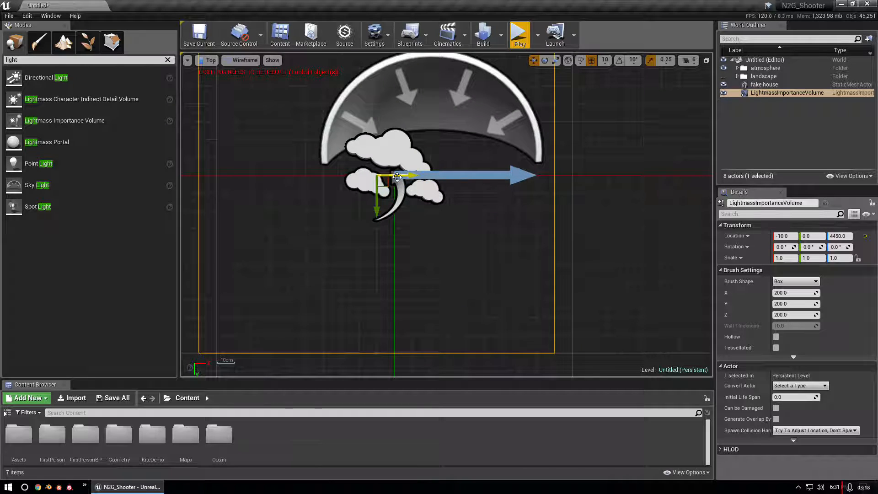
pyautogui.moveTo(398, 177); pyautogui.dragTo(415, 177)
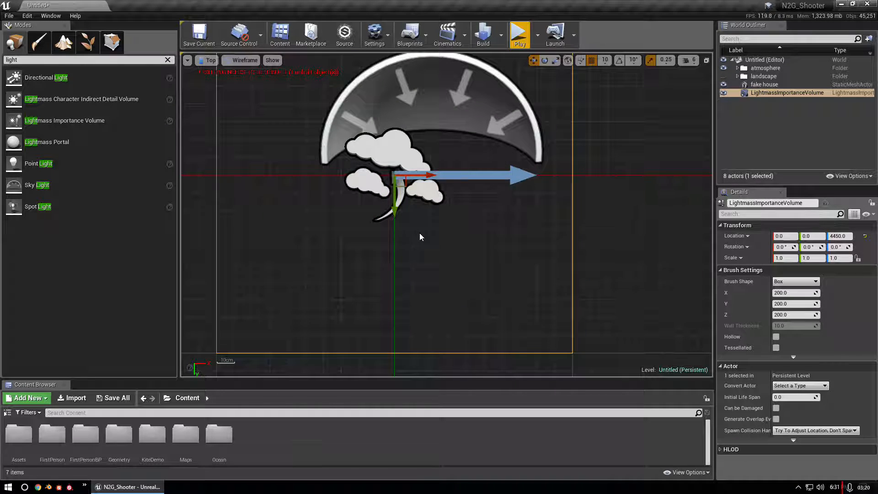
# - Set the Lightmass Importance Volume's scale to 250 in both X and Y
pyautogui.scroll(-15, 420, 237)
pyautogui.scroll(-7, 467, 284)
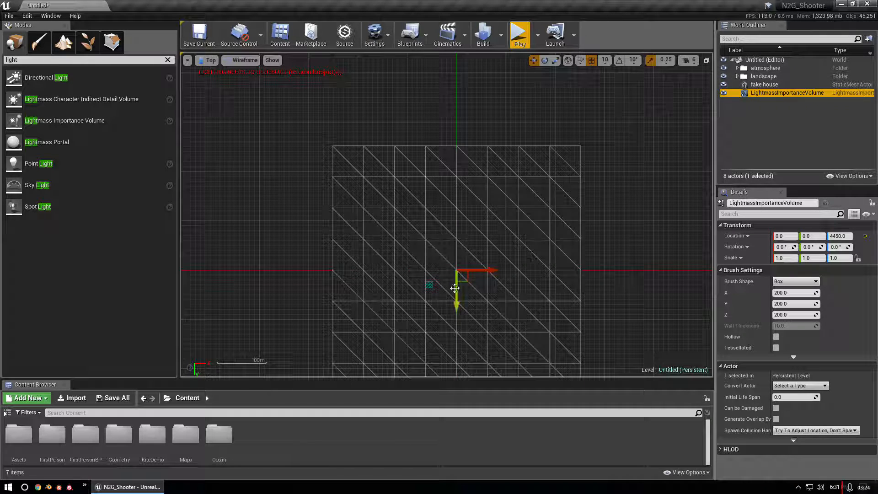
pyautogui.click(555, 60)
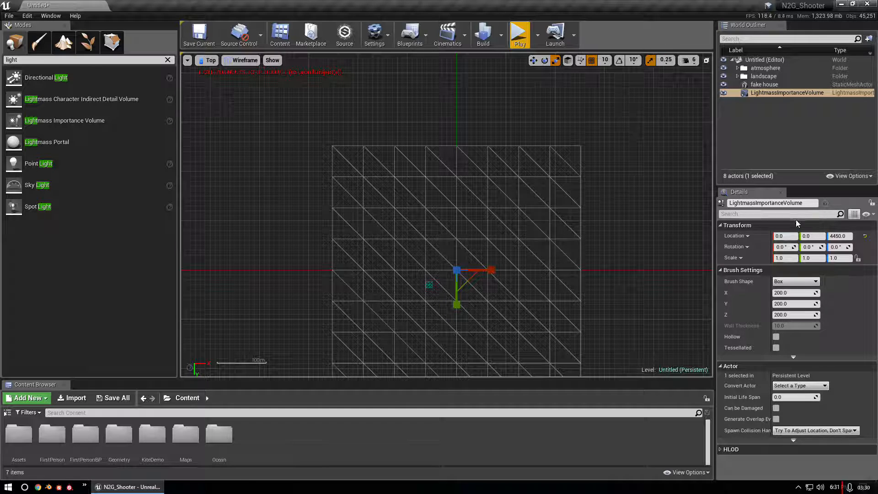
pyautogui.click(783, 258)
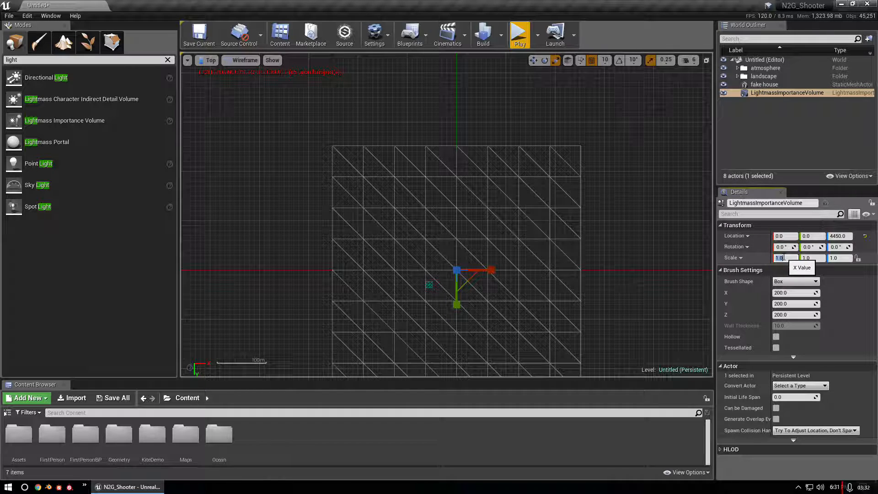
pyautogui.write('250')
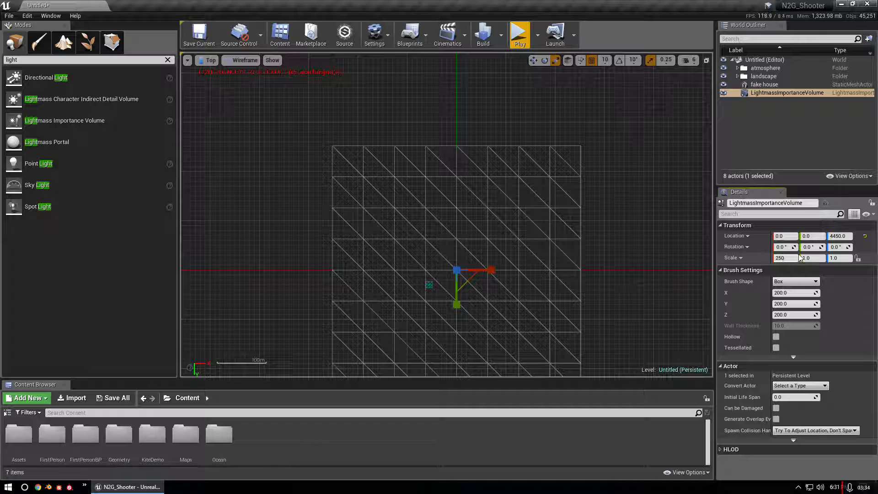
pyautogui.click(808, 258)
pyautogui.write('250')
pyautogui.click(835, 271)
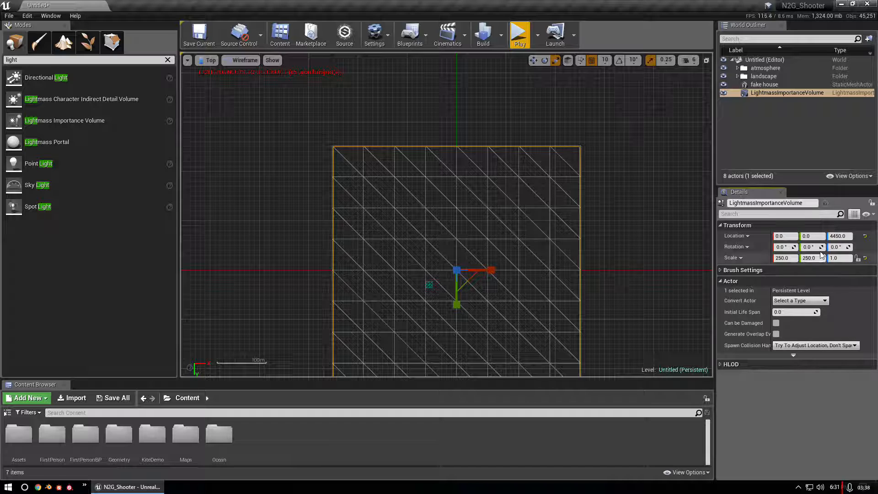
# - Set the Lightmass Importance Volume's scale to 255 in X and Y and 50 in Z
pyautogui.click(784, 258)
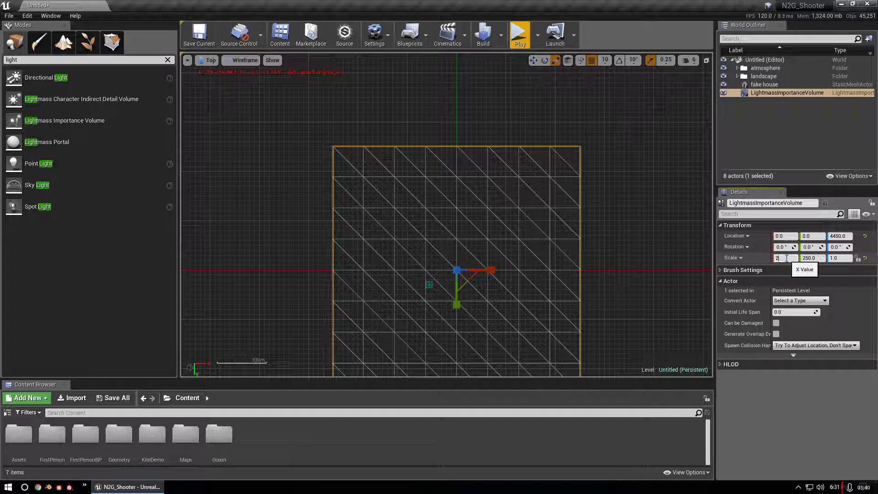
pyautogui.write('255')
pyautogui.click(813, 258)
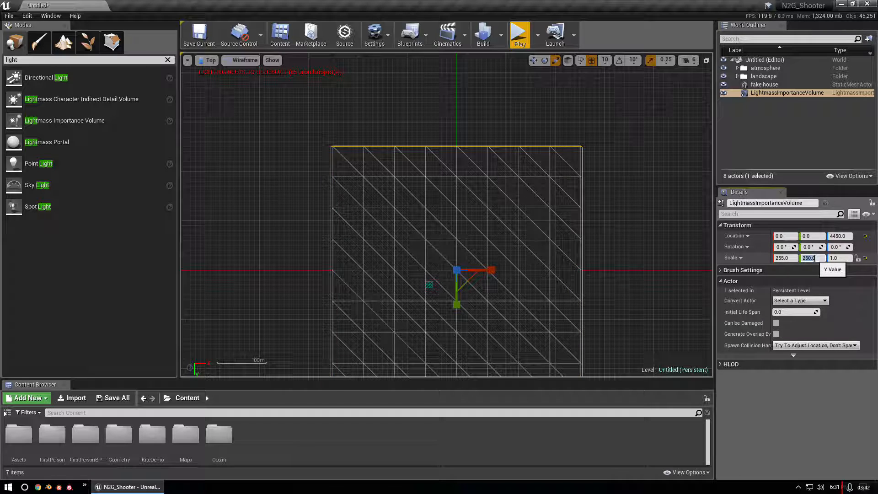
pyautogui.write('255')
pyautogui.click(836, 258)
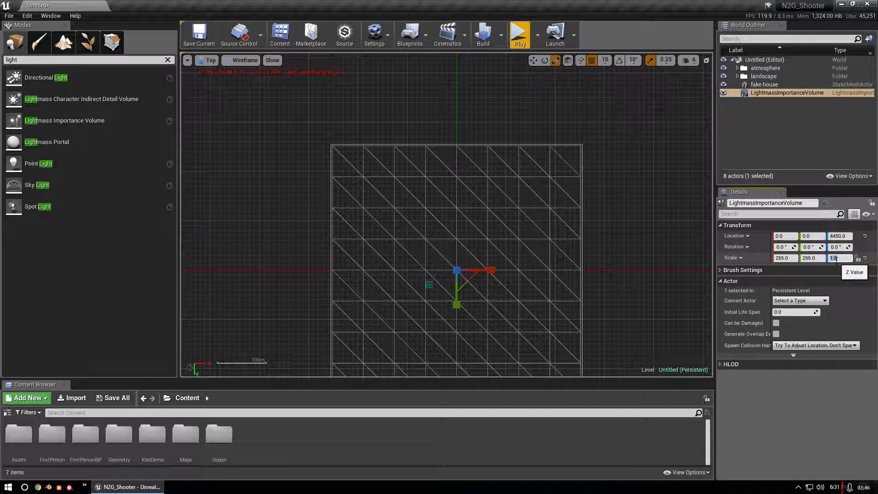
pyautogui.write('50')
pyautogui.press('Return')
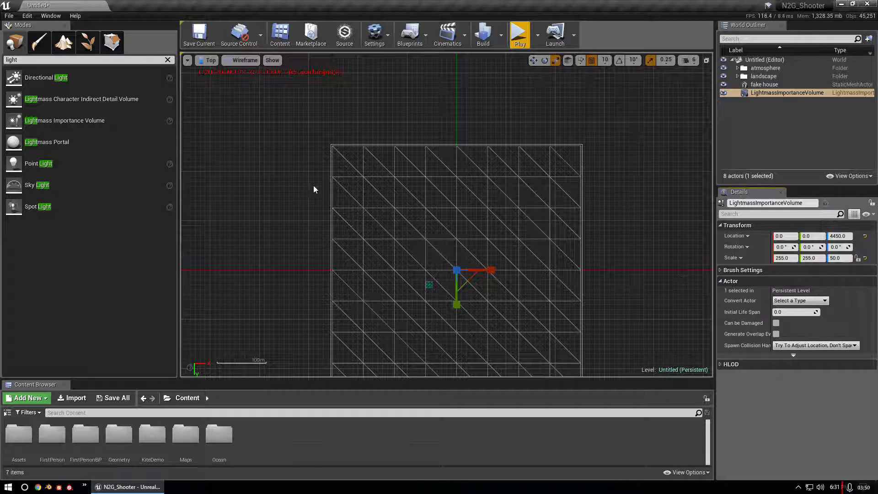
# - Activate the move tool in the orthographic left view and clear the placeable-class search
pyautogui.click(533, 60)
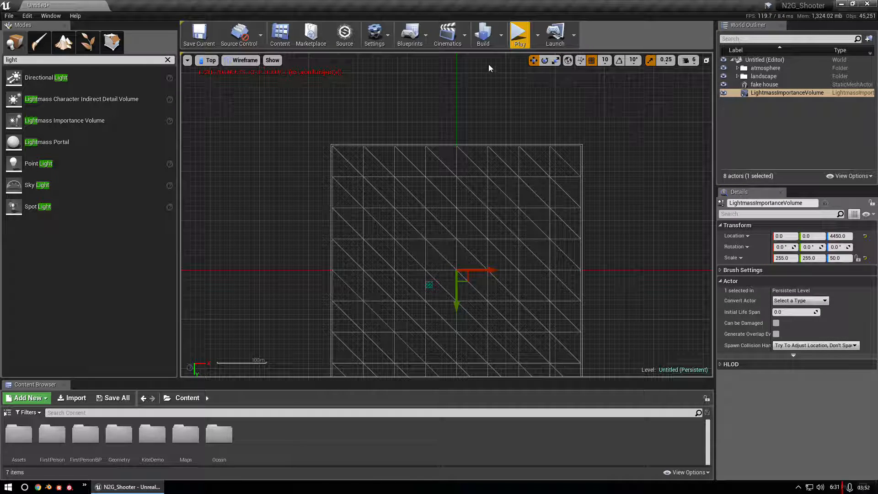
pyautogui.click(211, 60)
pyautogui.click(214, 122)
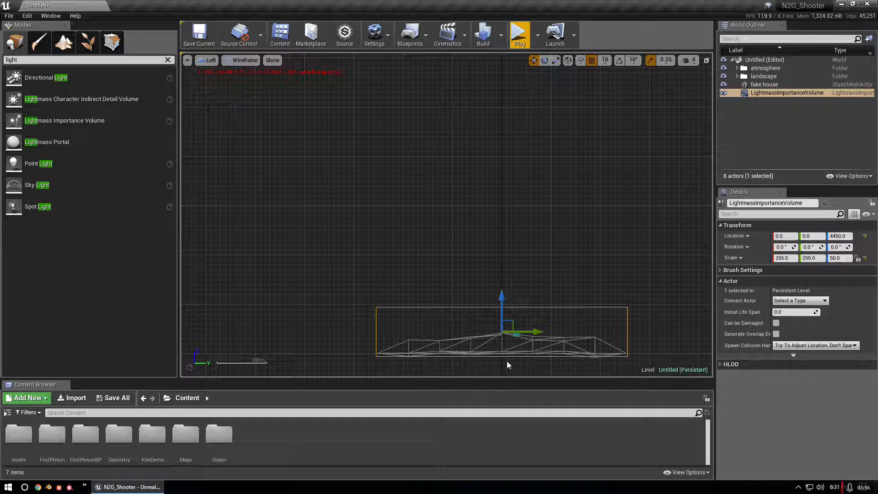
pyautogui.scroll(6, 509, 338)
pyautogui.scroll(-3, 509, 338)
pyautogui.moveTo(533, 308); pyautogui.dragTo(525, 165, button='right')
pyautogui.scroll(-2, 515, 207)
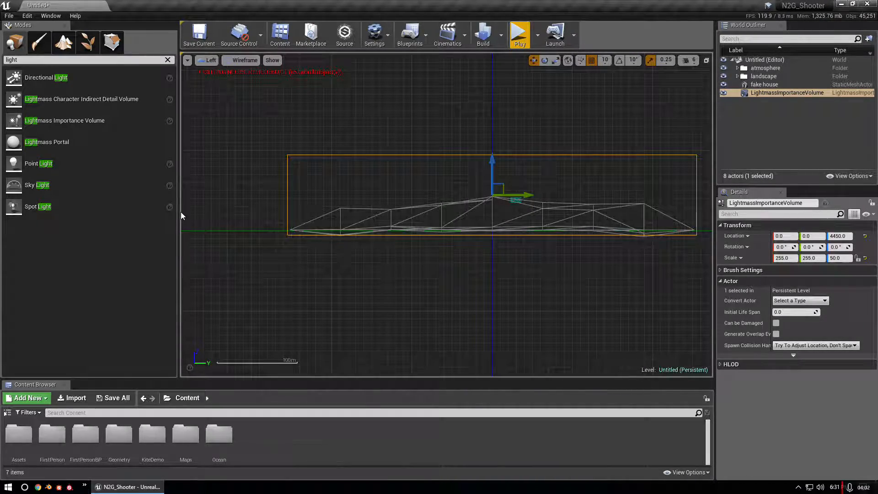
pyautogui.moveTo(178, 209); pyautogui.dragTo(136, 208)
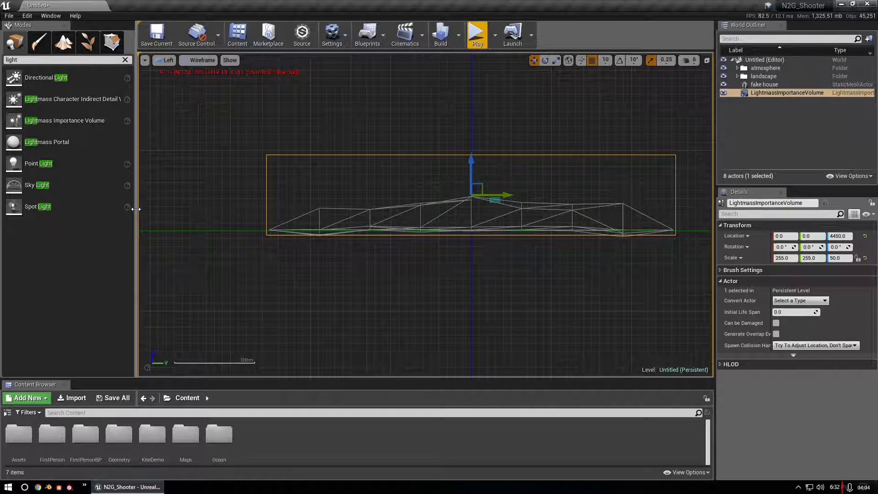
pyautogui.click(125, 60)
# - Lower the Lightmass Importance Volume to a Z location of 2930 so its base lies below the landscape's lowest points
pyautogui.moveTo(608, 268); pyautogui.dragTo(546, 262, button='right')
pyautogui.moveTo(411, 161); pyautogui.dragTo(412, 165)
pyautogui.scroll(5, 503, 252)
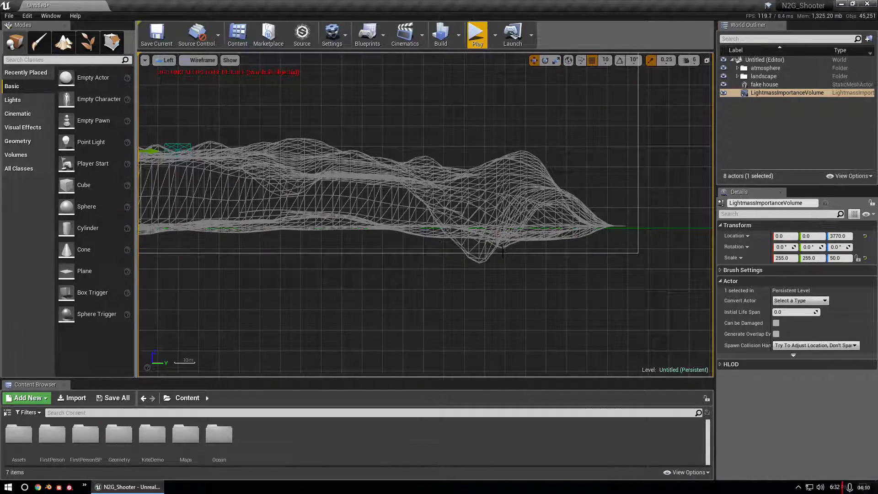
pyautogui.scroll(3, 503, 251)
pyautogui.scroll(-8, 445, 252)
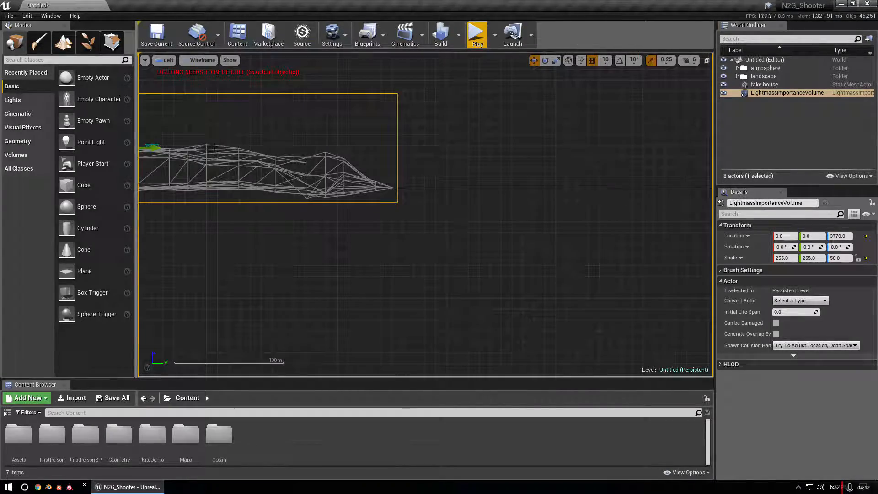
pyautogui.moveTo(186, 134); pyautogui.dragTo(417, 140, button='right')
pyautogui.moveTo(398, 124); pyautogui.dragTo(400, 130)
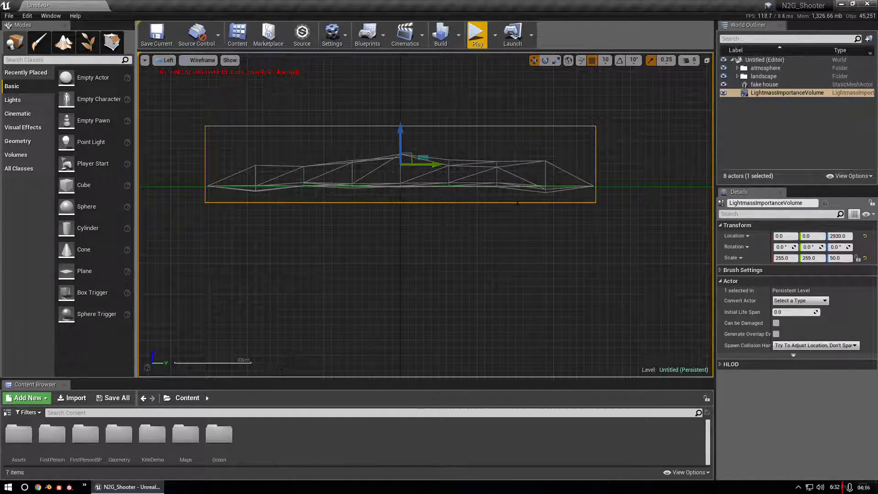
# - Examine the volume's lower edge against the landscape's lowest points at both ends
pyautogui.scroll(8, 496, 187)
pyautogui.scroll(5, 496, 187)
pyautogui.scroll(-8, 501, 195)
pyautogui.scroll(-6, 500, 195)
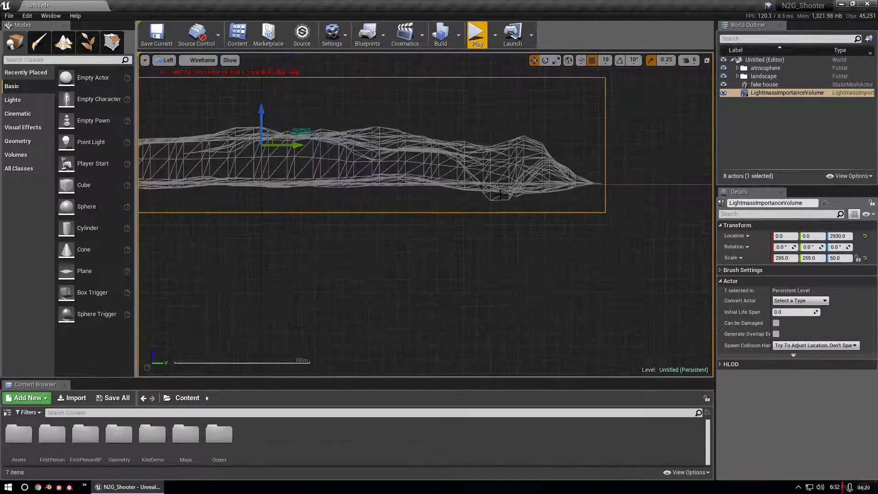
pyautogui.scroll(3, 501, 194)
pyautogui.moveTo(461, 206); pyautogui.dragTo(692, 210, button='right')
pyautogui.scroll(-5, 380, 238)
pyautogui.scroll(6, 341, 216)
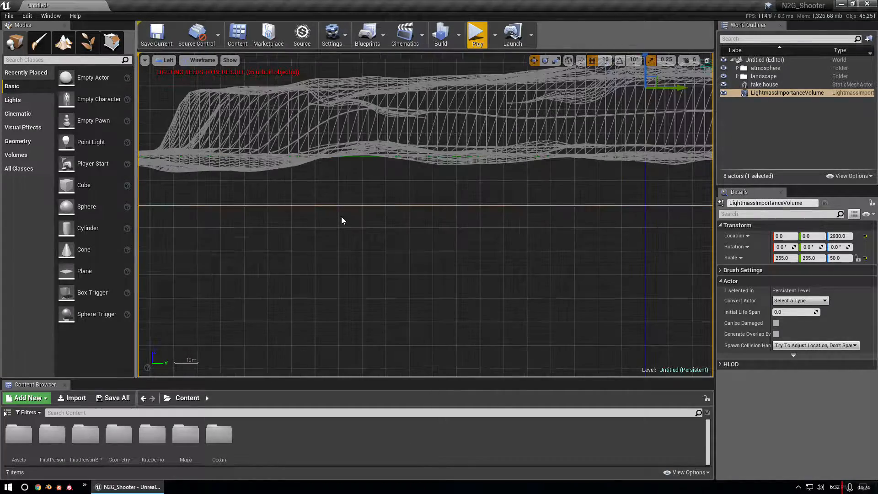
pyautogui.scroll(-2, 342, 215)
pyautogui.moveTo(354, 242); pyautogui.dragTo(360, 323, button='right')
pyautogui.scroll(-4, 360, 323)
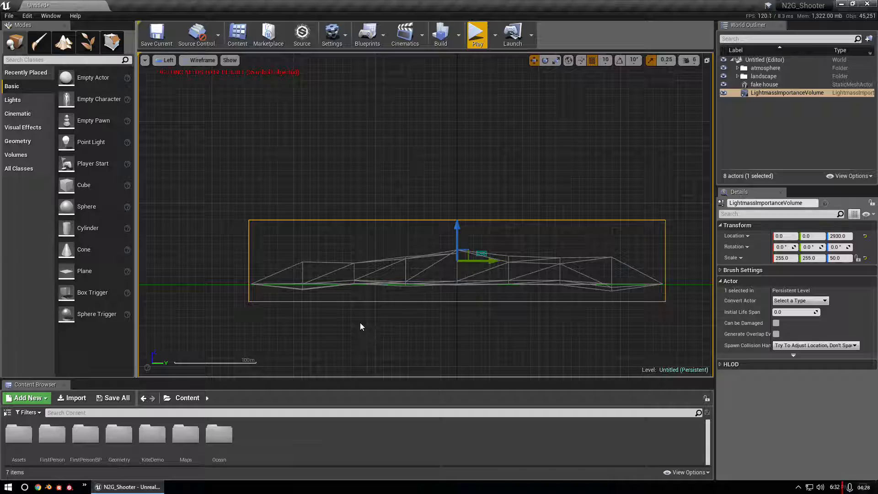
# - In geometry editing mode, lower the Lightmass Importance Volume's top face toward the landscape's highest peaks
pyautogui.scroll(3, 465, 238)
pyautogui.scroll(4, 453, 259)
pyautogui.scroll(2, 652, 269)
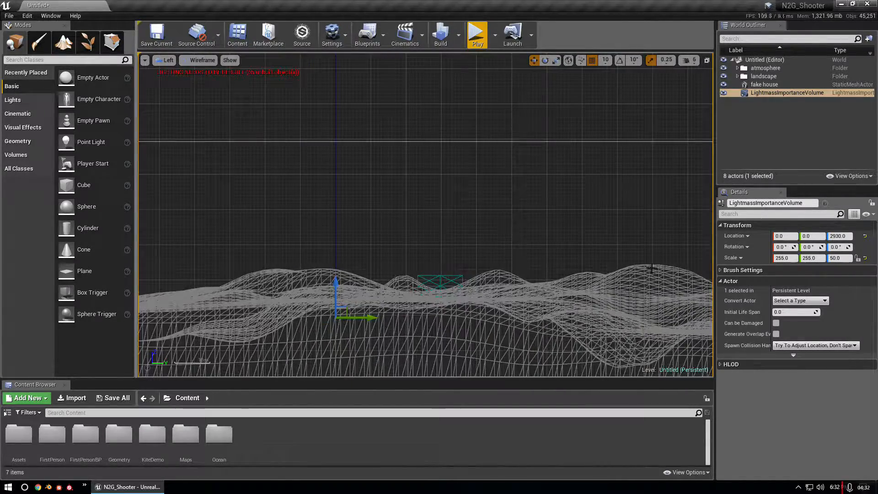
pyautogui.scroll(-1, 652, 269)
pyautogui.scroll(-3, 614, 284)
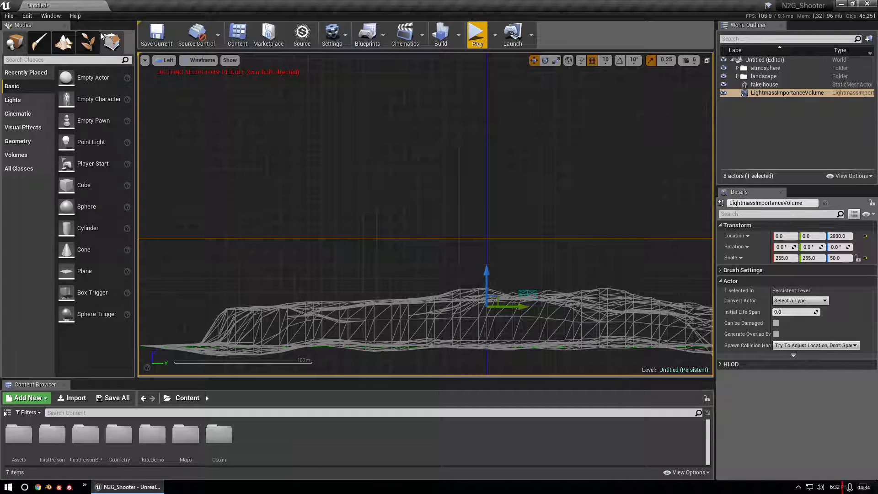
pyautogui.click(111, 42)
pyautogui.click(509, 238)
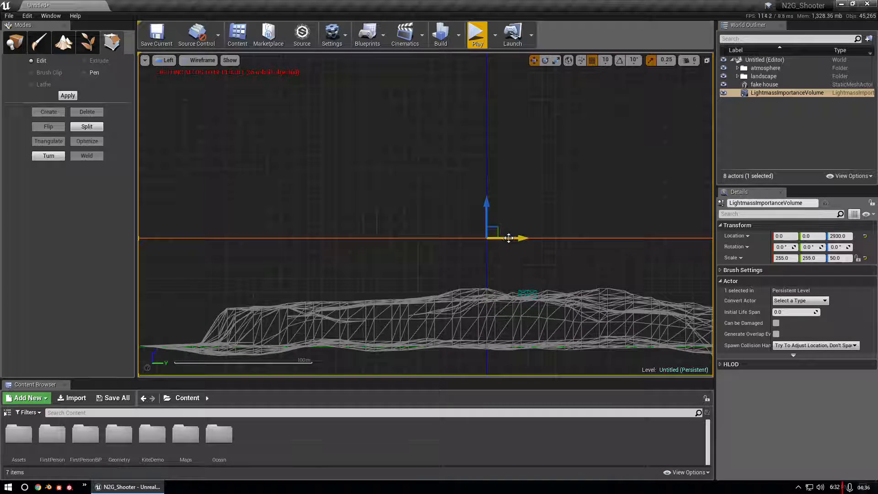
pyautogui.moveTo(487, 210); pyautogui.dragTo(487, 245)
# - Check the lowered top face against the landscape's peaks and deselect the Lightmass Importance Volume
pyautogui.scroll(4, 652, 288)
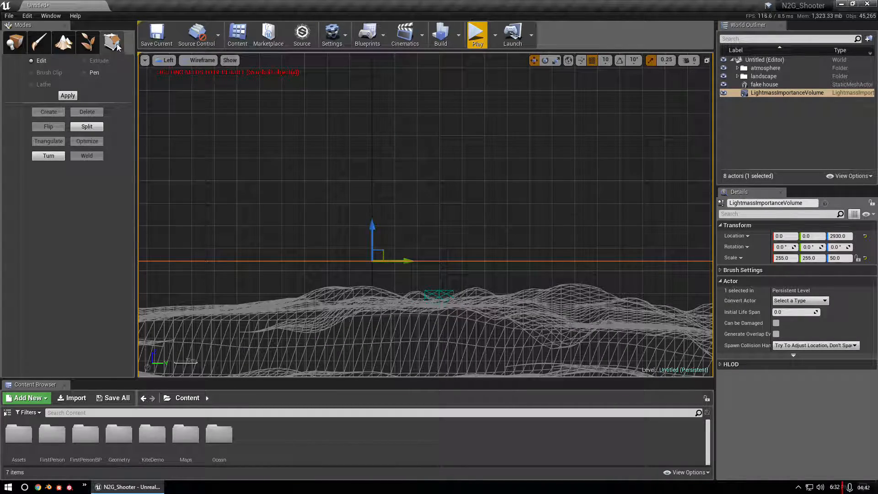
pyautogui.scroll(-4, 454, 258)
pyautogui.moveTo(462, 337); pyautogui.dragTo(488, 254, button='right')
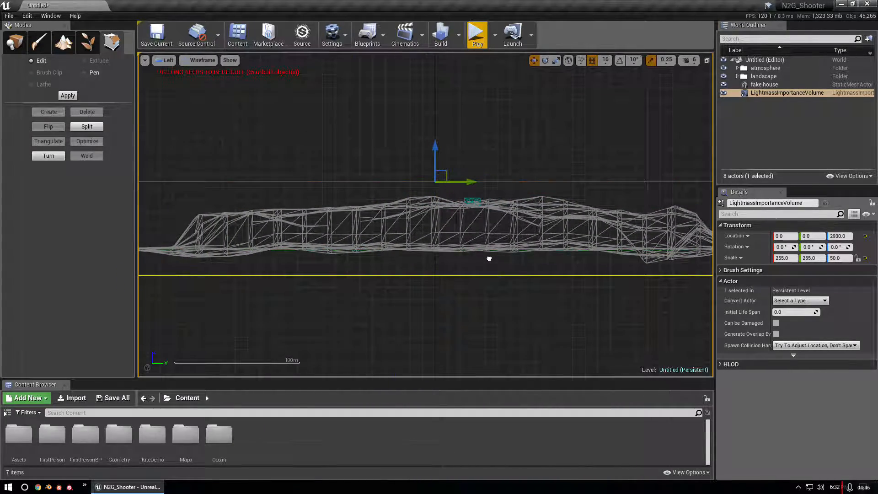
pyautogui.scroll(4, 462, 187)
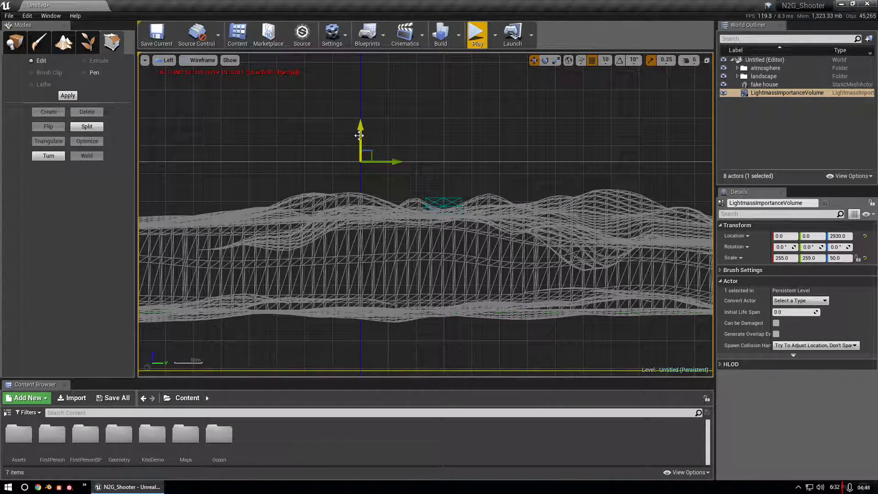
pyautogui.click(425, 137)
pyautogui.scroll(-5, 427, 134)
pyautogui.moveTo(412, 133); pyautogui.dragTo(416, 276, button='right')
pyautogui.scroll(-4, 416, 256)
pyautogui.scroll(5, 421, 204)
pyautogui.scroll(-5, 533, 137)
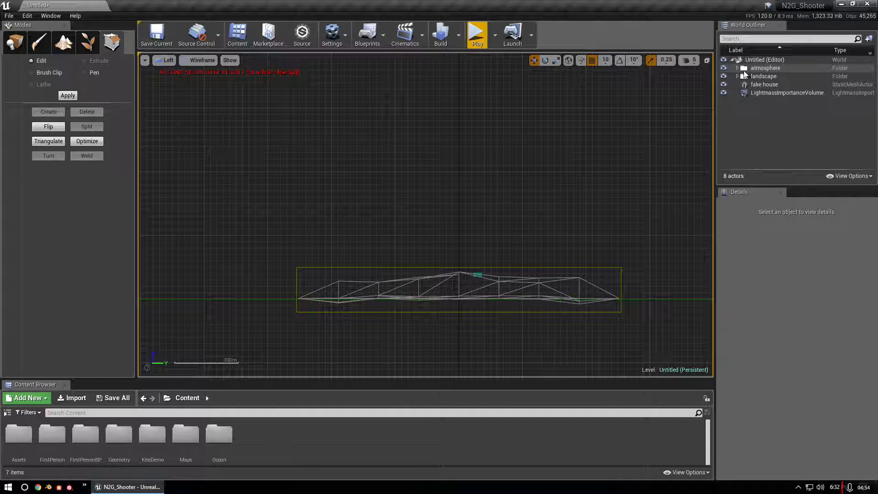
# - Move the atmosphere folder's Atmospheric Fog, Light Source and SkyLight down together to just above the landscape
pyautogui.click(738, 68)
pyautogui.click(775, 77)
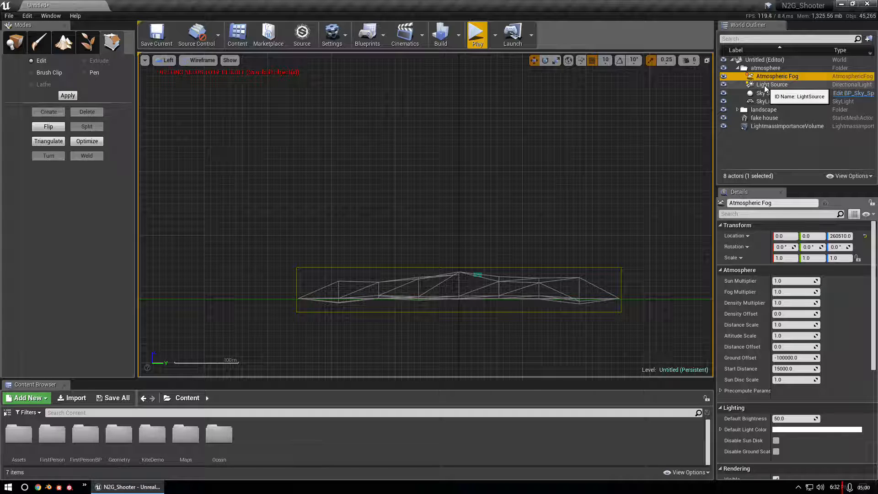
pyautogui.keyDown('ctrl'); pyautogui.click(765, 86); pyautogui.keyUp('ctrl')
pyautogui.keyDown('ctrl'); pyautogui.click(771, 102); pyautogui.keyUp('ctrl')
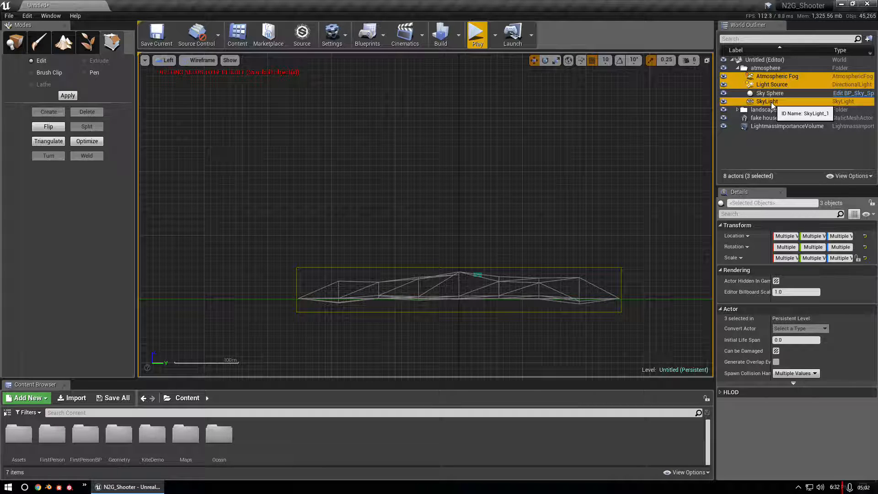
pyautogui.scroll(-17, 570, 161)
pyautogui.moveTo(553, 150); pyautogui.dragTo(472, 243, button='right')
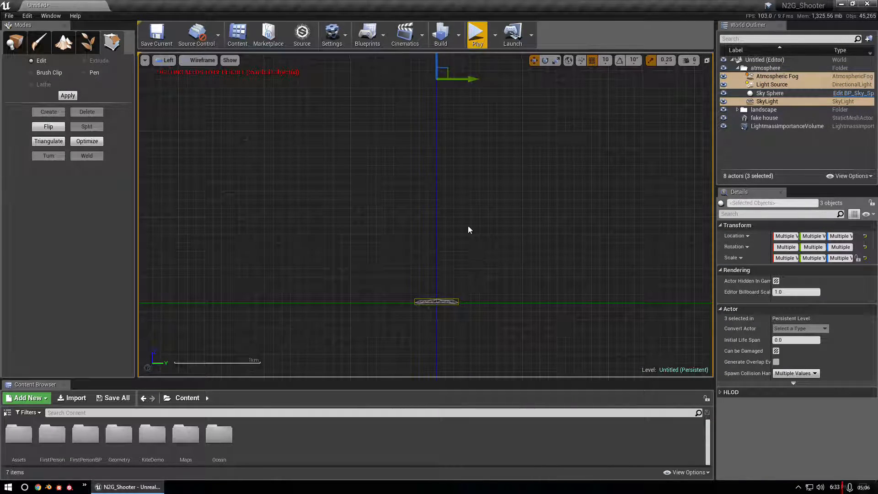
pyautogui.moveTo(445, 69); pyautogui.dragTo(425, 284)
# - Lower the three selected atmosphere actors inside the Lightmass Importance Volume, just above the central hill, and deselect them
pyautogui.scroll(10, 424, 283)
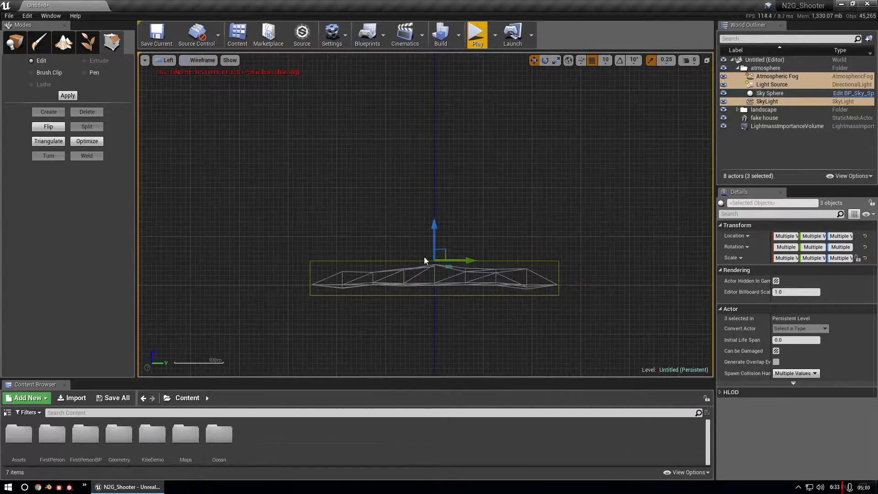
pyautogui.scroll(4, 511, 288)
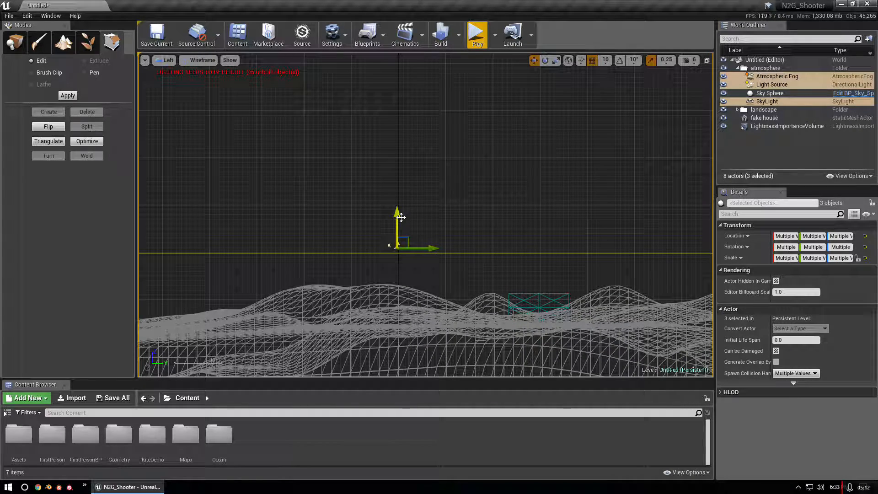
pyautogui.moveTo(401, 217); pyautogui.dragTo(403, 238)
pyautogui.scroll(3, 398, 263)
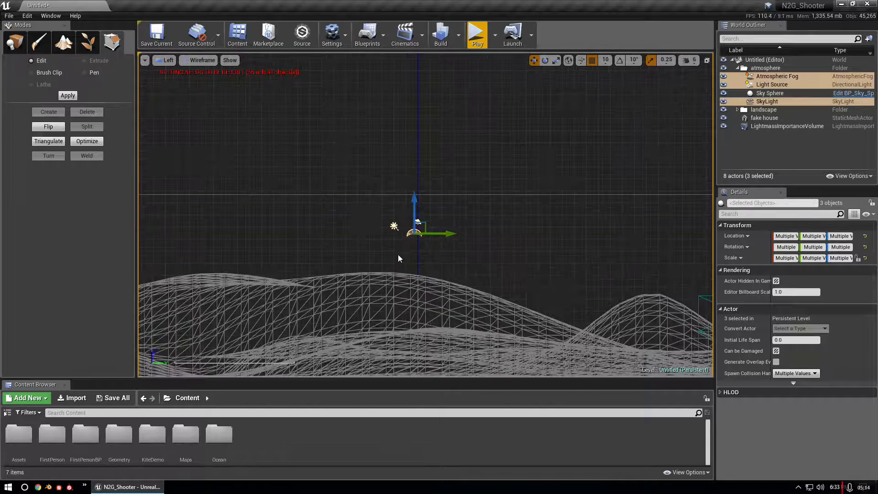
pyautogui.click(433, 143)
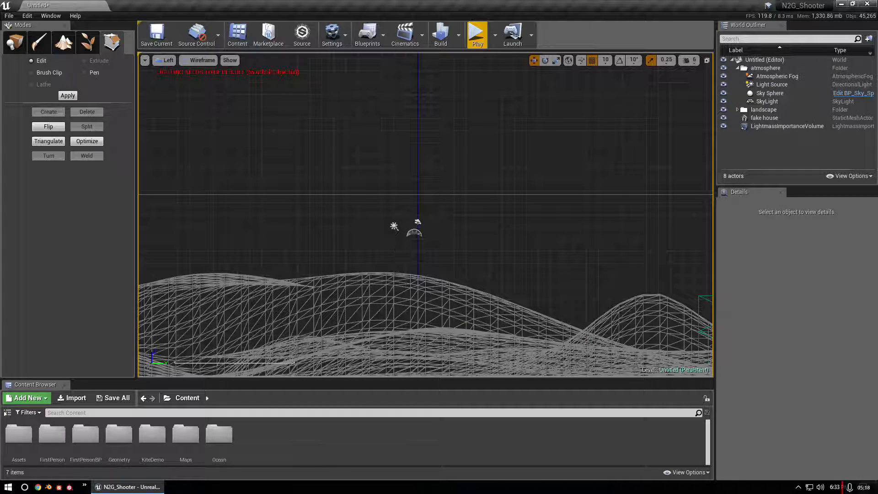
# - Switch the viewport back to the perspective view and frame the landscape with the volume around it
pyautogui.click(166, 60)
pyautogui.click(183, 77)
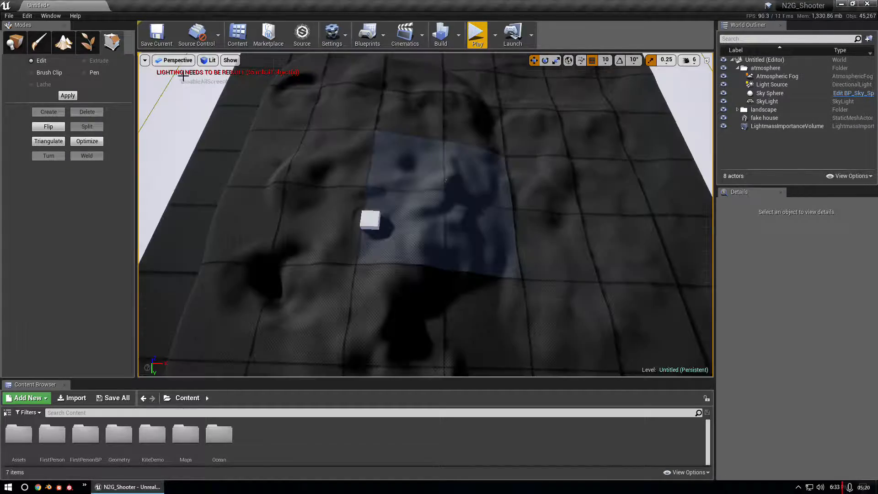
pyautogui.moveTo(425, 215); pyautogui.dragTo(381, 125, button='right')
pyautogui.press('w')
pyautogui.press('w')
pyautogui.press('s')
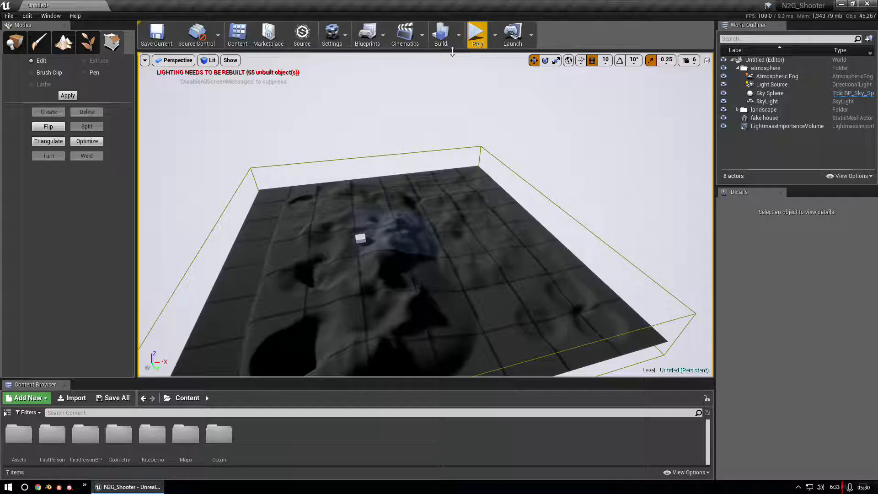
# - Build the level, including its lighting, and close the Message Log
pyautogui.click(441, 34)
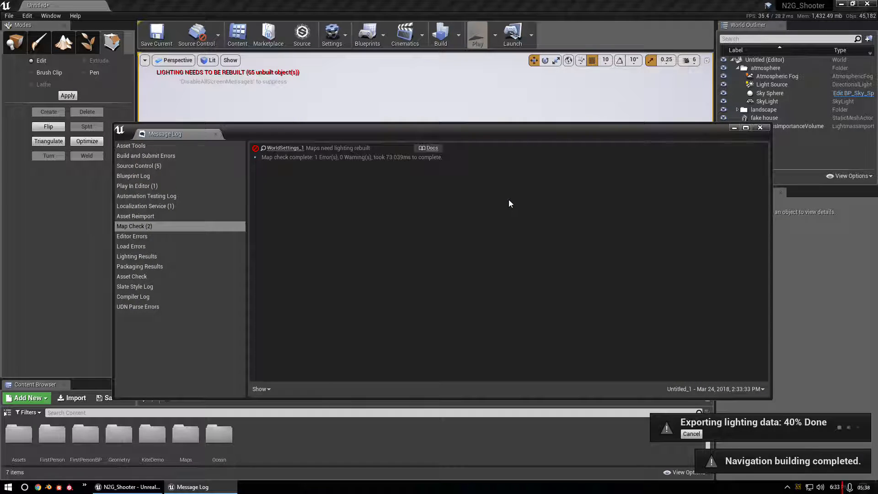
pyautogui.click(760, 127)
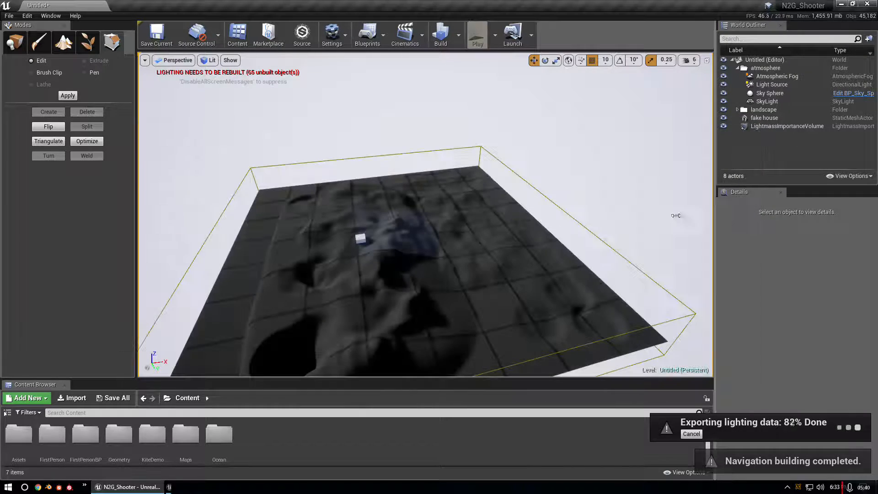
pyautogui.moveTo(645, 253)
pyautogui.mouseDown(button='right')
pyautogui.moveTo(581, 307)
pyautogui.moveTo(640, 304)
pyautogui.moveTo(682, 270)
pyautogui.moveTo(595, 293)
pyautogui.moveTo(677, 251)
pyautogui.moveTo(712, 254)
pyautogui.moveTo(640, 263)
pyautogui.mouseUp(button='right')
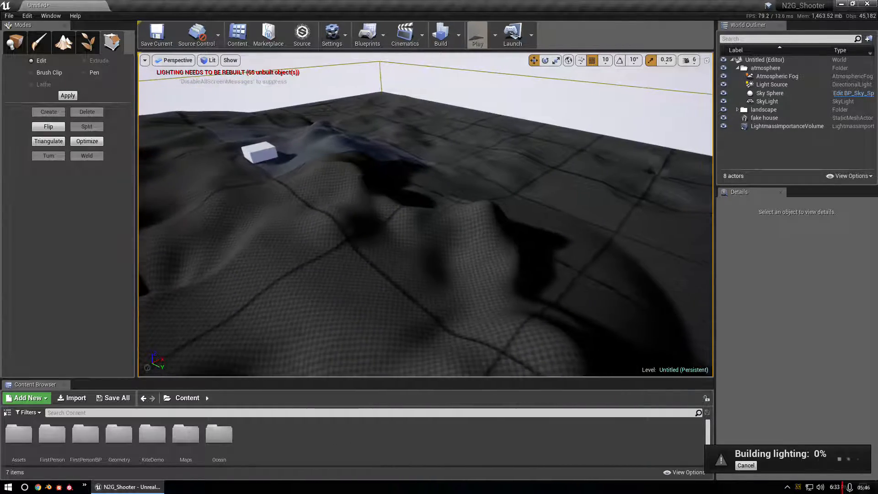
# - View the lighting build's progress in Swarm Agent, cancel the pending autosave, and hide the Swarm Agent window
pyautogui.doubleClick(798, 488)
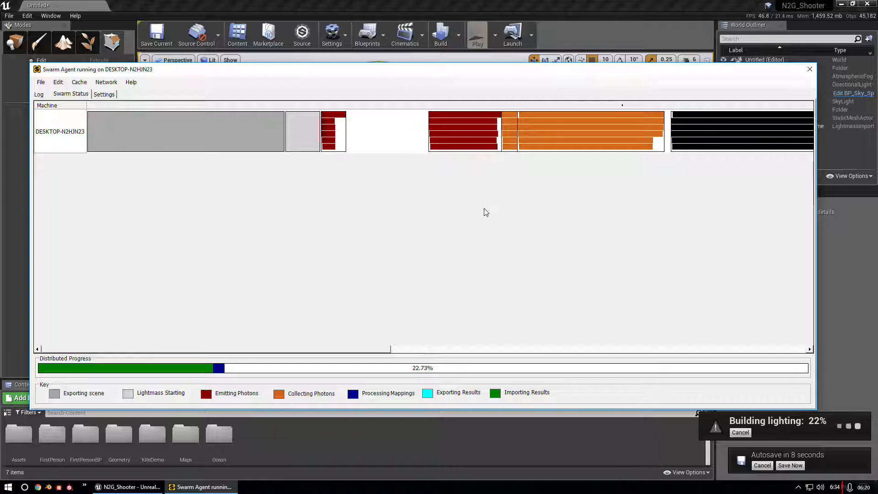
pyautogui.click(762, 465)
pyautogui.click(202, 486)
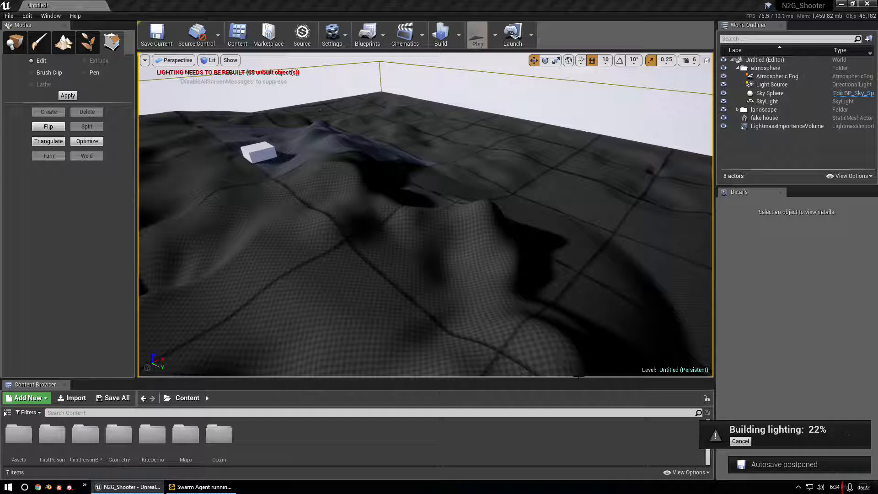
# - Examine the stages of the lighting build in Swarm Agent's status timeline, from Lightmass starting to processing mappings
pyautogui.click(225, 487)
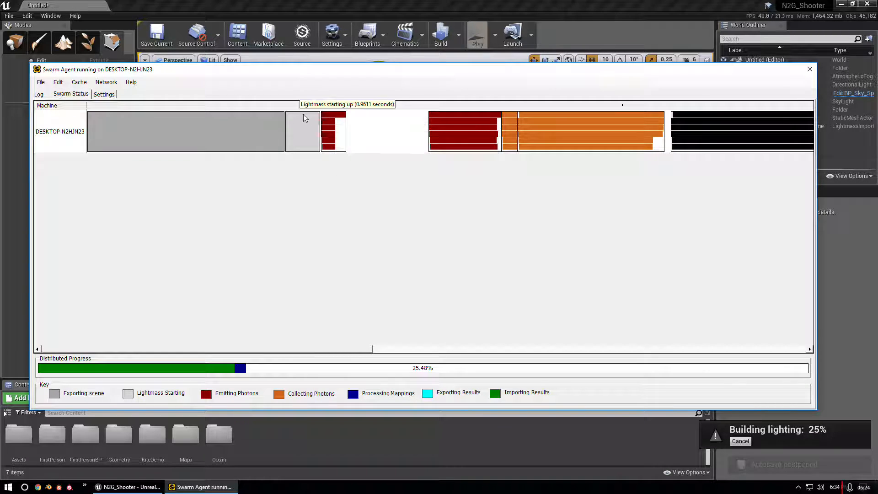
pyautogui.moveTo(344, 114)
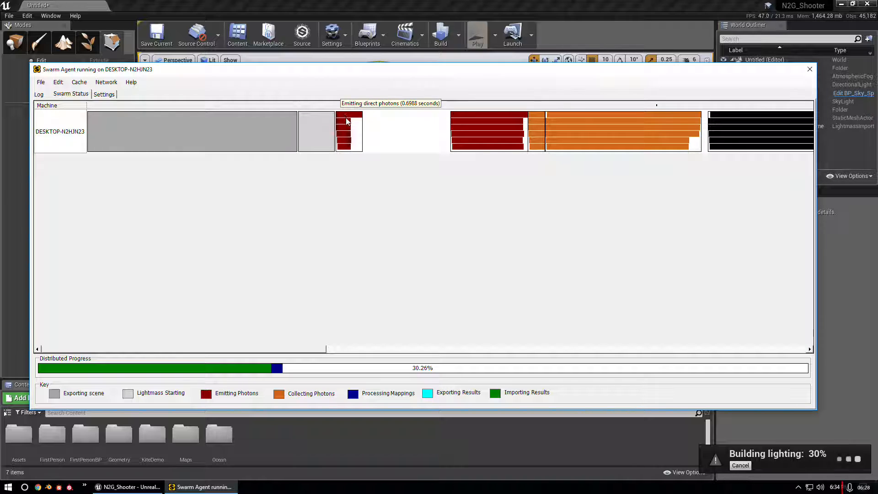
pyautogui.moveTo(459, 130)
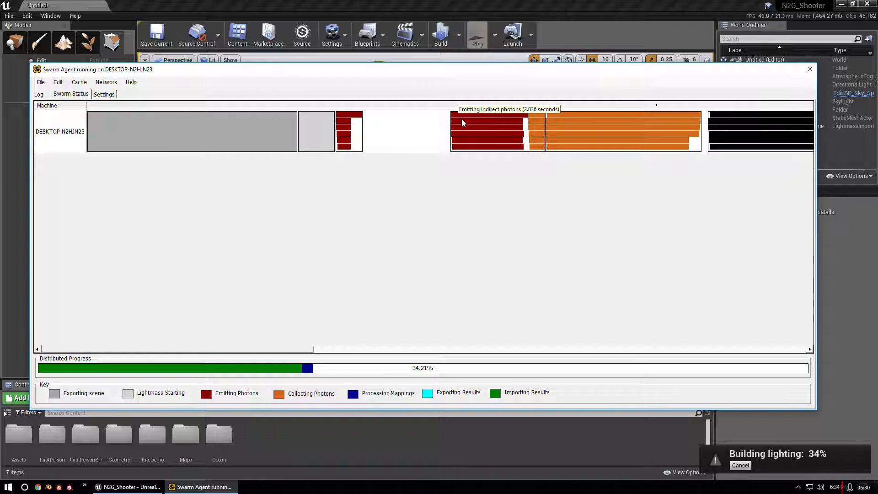
pyautogui.moveTo(557, 126)
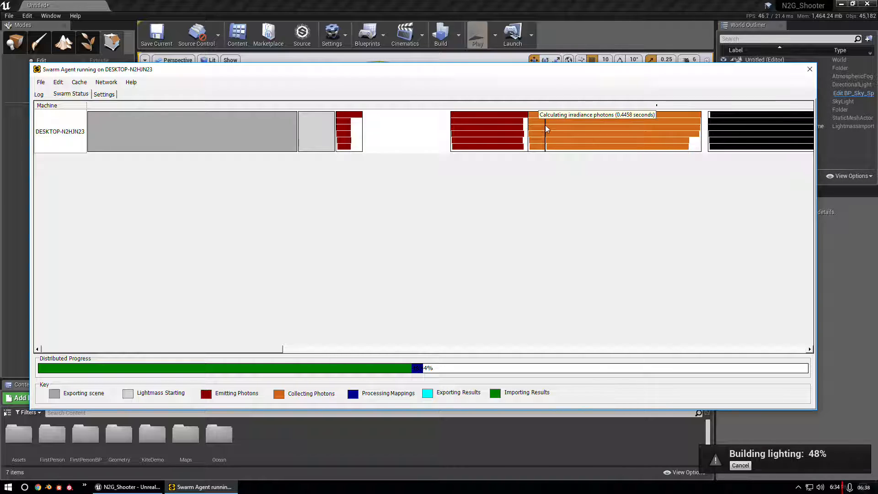
pyautogui.moveTo(713, 144)
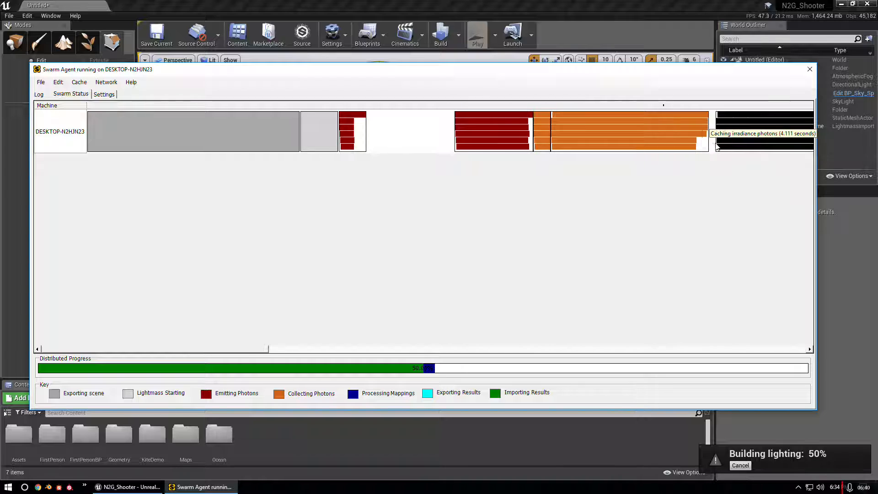
pyautogui.moveTo(671, 132)
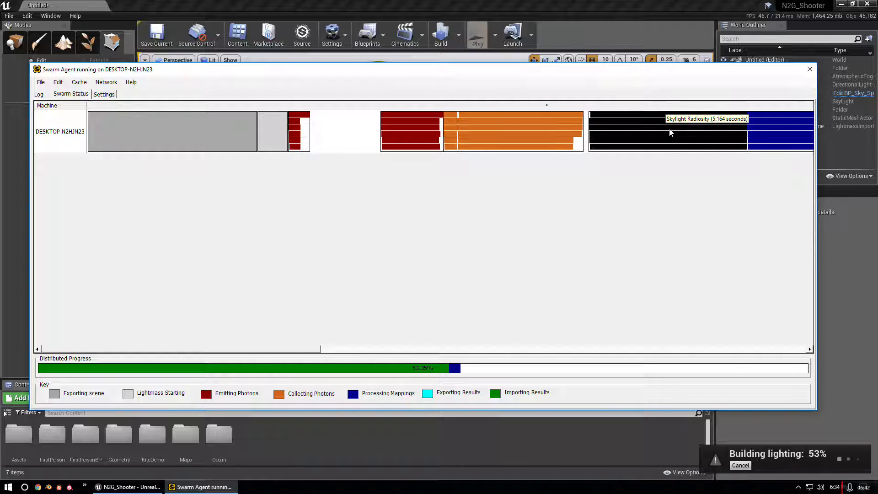
pyautogui.scroll(-5, 669, 132)
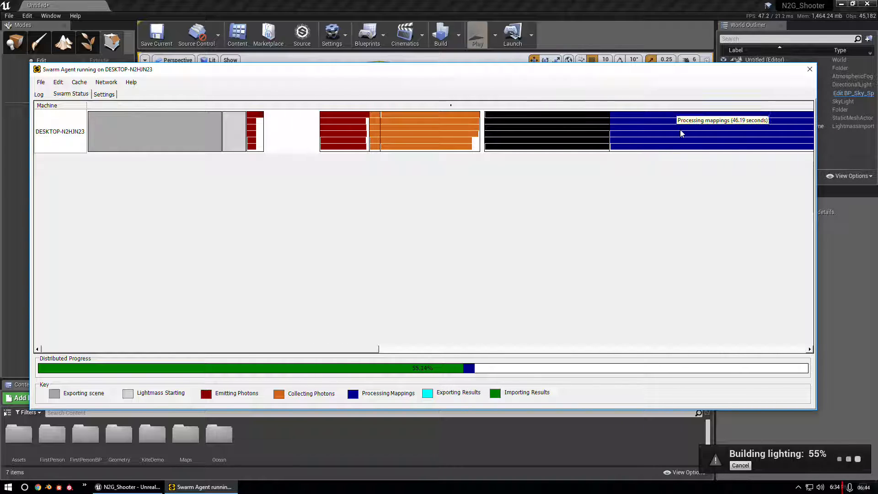
pyautogui.scroll(-2, 680, 133)
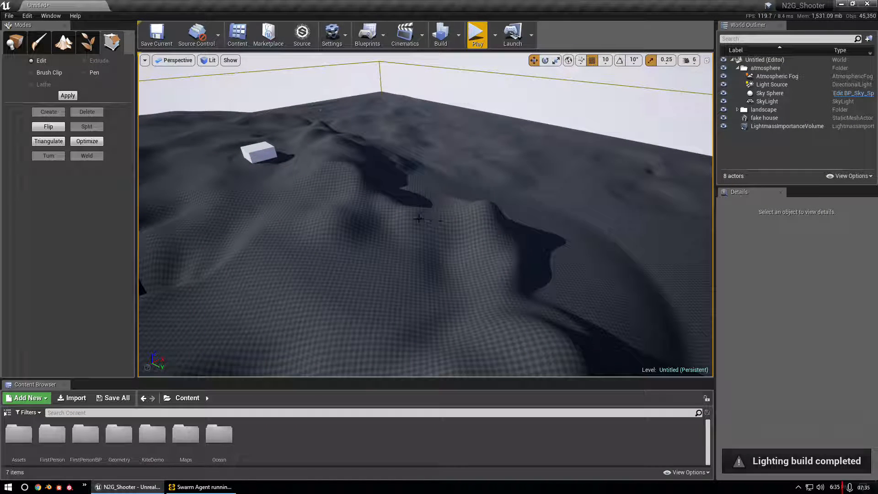
# - Inspect the built lighting across the landscape and switch from geometry editing to placing basic actors
pyautogui.scroll(-3, 330, 227)
pyautogui.moveTo(349, 227); pyautogui.dragTo(408, 225, button='right')
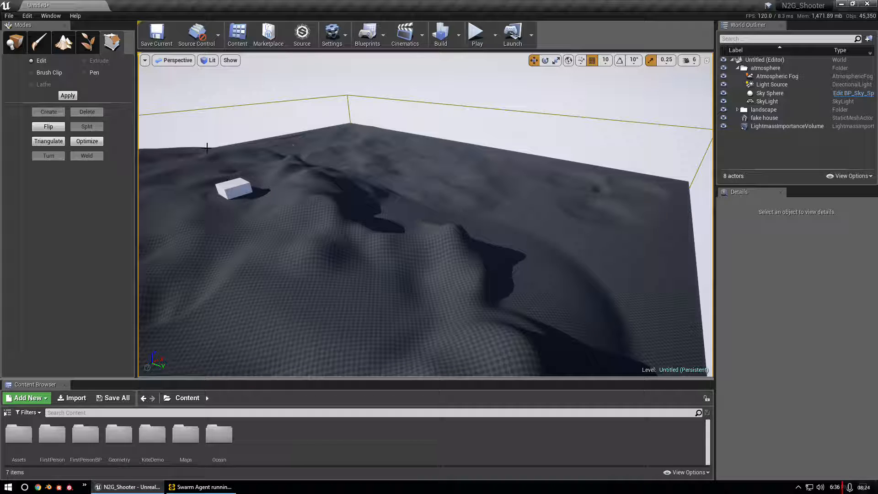
pyautogui.moveTo(361, 190); pyautogui.dragTo(289, 222, button='right')
pyautogui.click(63, 42)
pyautogui.click(15, 42)
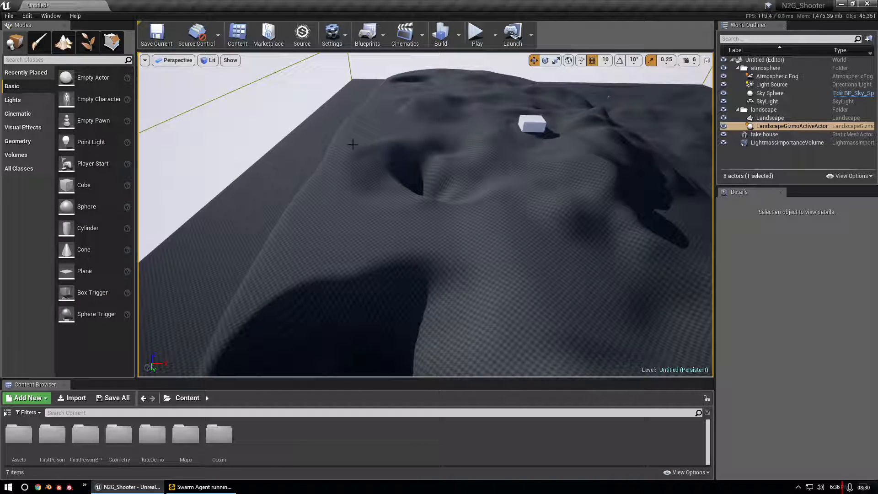
pyautogui.moveTo(485, 248); pyautogui.dragTo(503, 270, button='right')
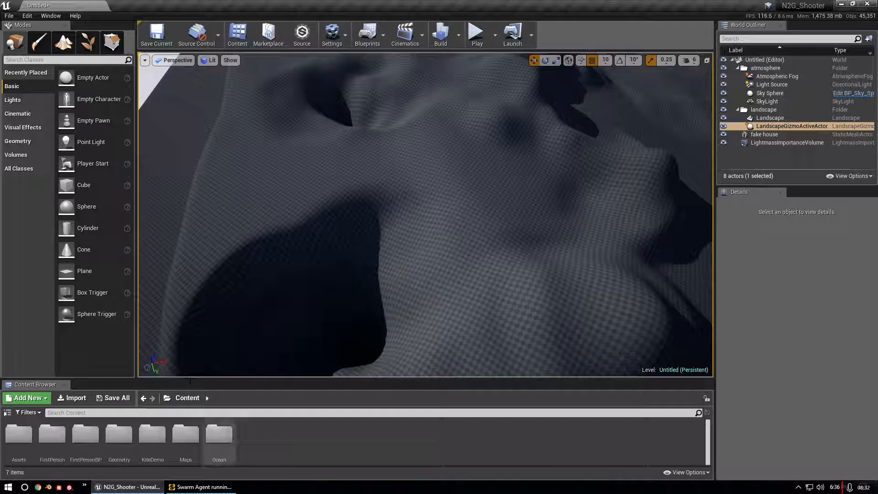
# - Open the Assets/Textures folder, enlarge the Content Browser, and select the Ground_DirtBrownTan_2k_alb texture
pyautogui.doubleClick(19, 435)
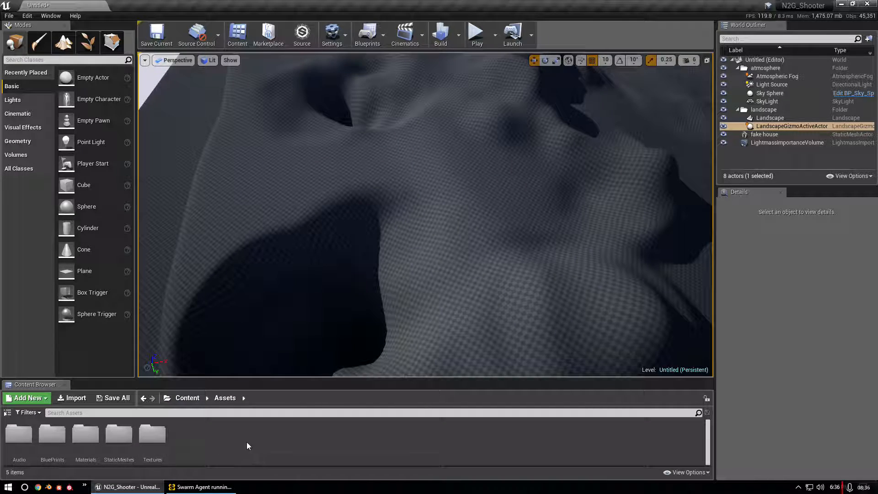
pyautogui.doubleClick(152, 435)
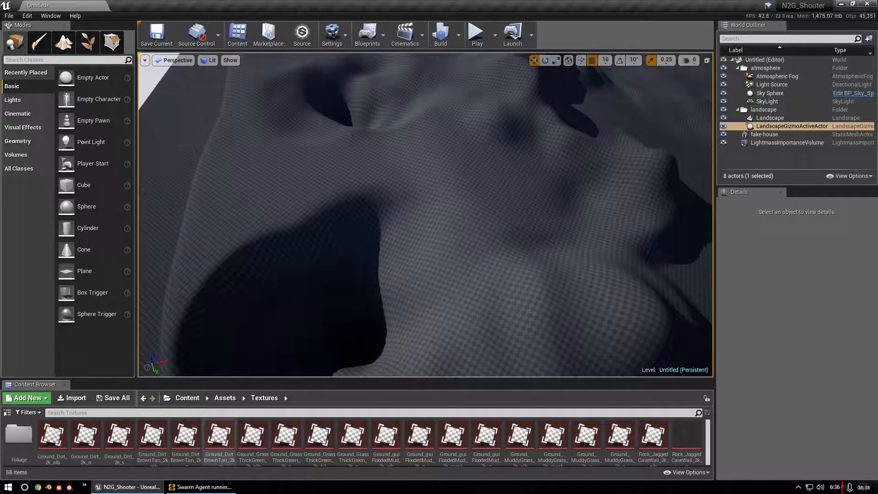
pyautogui.moveTo(368, 377); pyautogui.dragTo(370, 204)
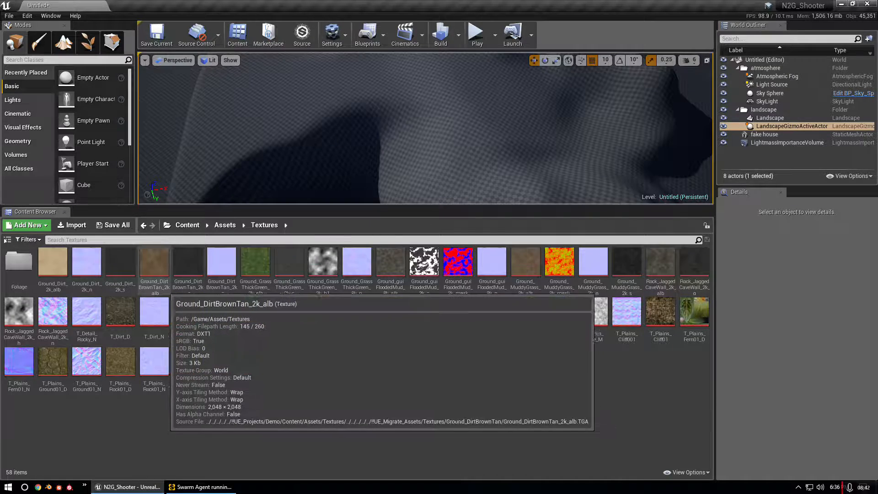
pyautogui.click(154, 264)
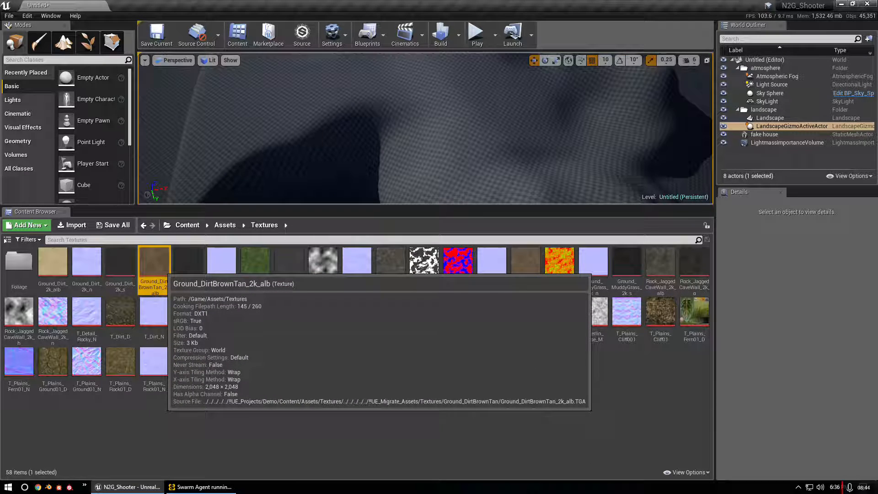
# - Place an additive Box geometry brush on the landscape next to the fake house and view it up close
pyautogui.moveTo(366, 137); pyautogui.dragTo(372, 117, button='right')
pyautogui.press('w')
pyautogui.press('s')
pyautogui.press('w')
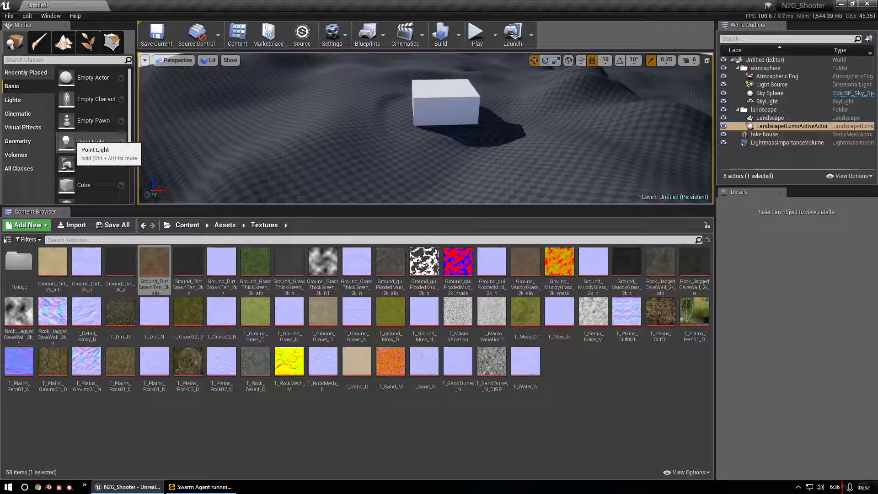
pyautogui.click(17, 141)
pyautogui.moveTo(76, 78); pyautogui.dragTo(404, 138)
pyautogui.scroll(3, 414, 149)
pyautogui.moveTo(414, 149)
pyautogui.mouseDown(button='right')
pyautogui.moveTo(423, 137)
pyautogui.moveTo(384, 115)
pyautogui.moveTo(441, 166)
pyautogui.moveTo(422, 158)
pyautogui.mouseUp(button='right')
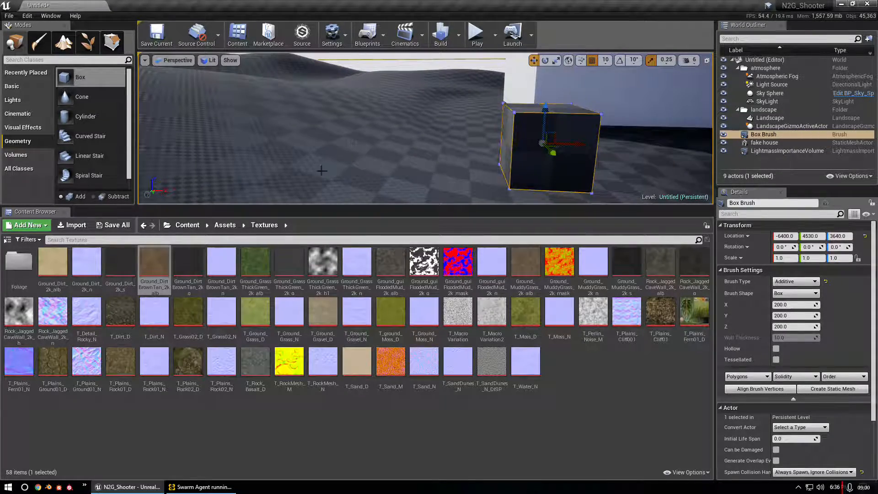
# - Apply the Ground_DirtBrownTan_2k_alb texture to the box brush's front face and select the material generated from it
pyautogui.click(575, 372)
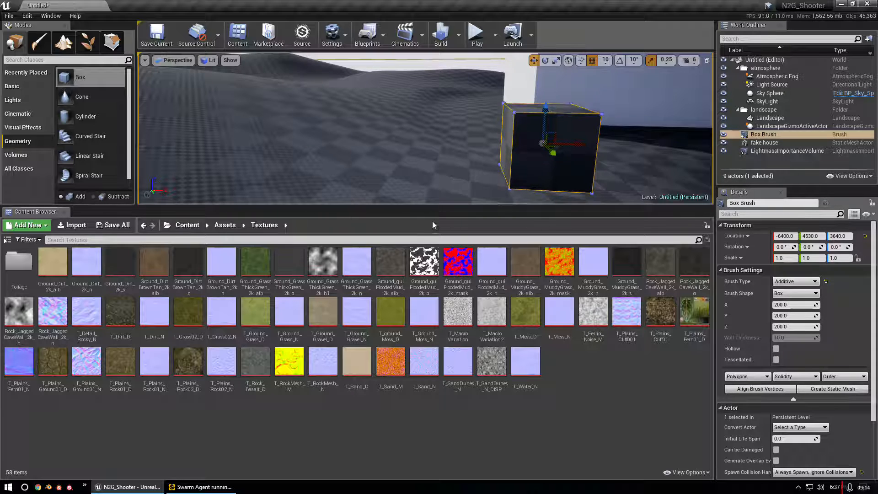
pyautogui.moveTo(154, 263)
pyautogui.mouseDown()
pyautogui.moveTo(165, 270)
pyautogui.moveTo(537, 154)
pyautogui.mouseUp()
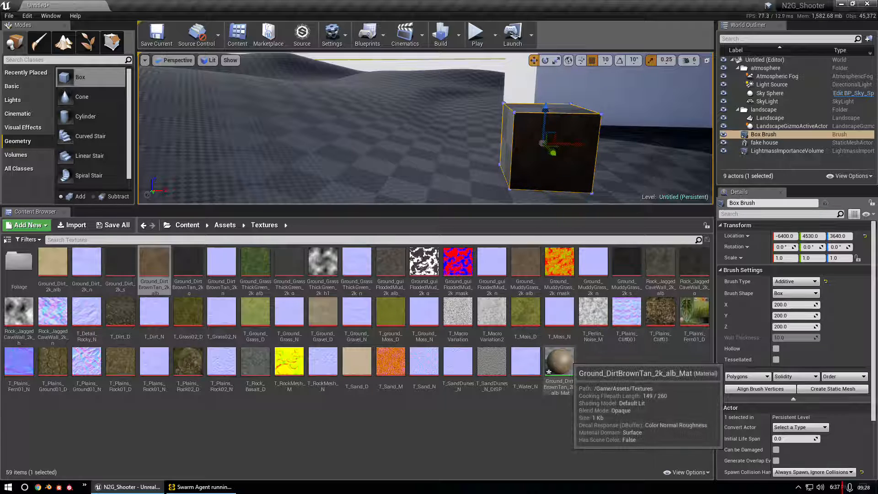
pyautogui.click(560, 366)
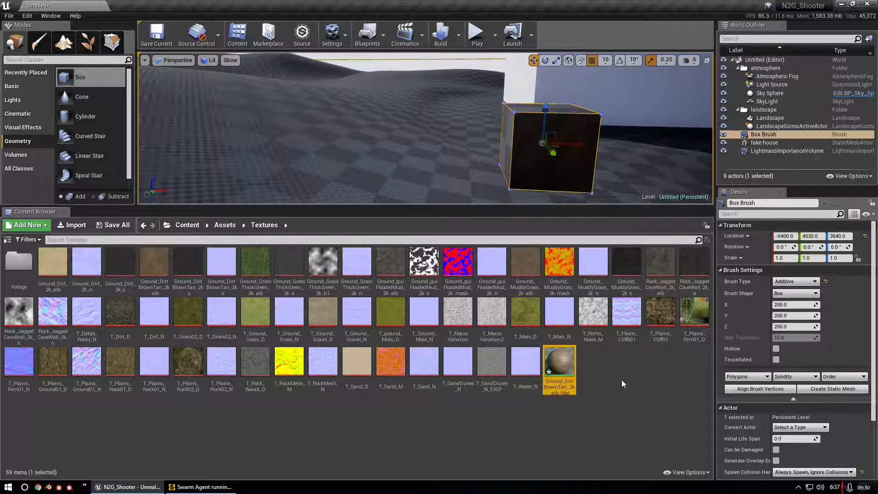
pyautogui.scroll(-3, 786, 337)
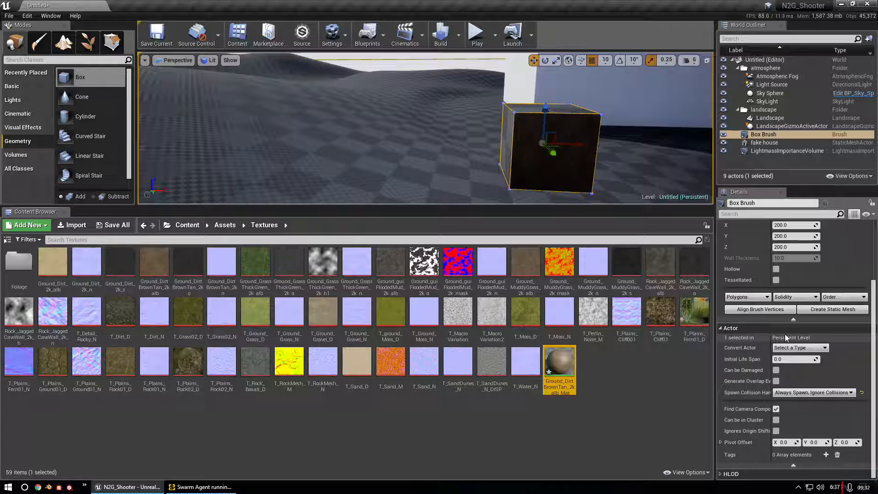
pyautogui.scroll(3, 785, 337)
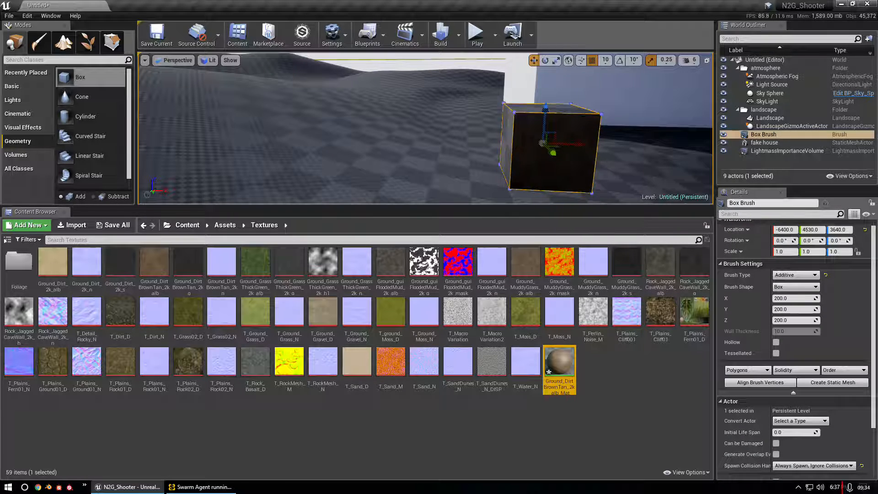
# - Reset the material on the box brush's front face and delete the Ground_DirtBrownTan_2k_alb_Mat material from the Textures folder
pyautogui.click(529, 164)
pyautogui.click(834, 299)
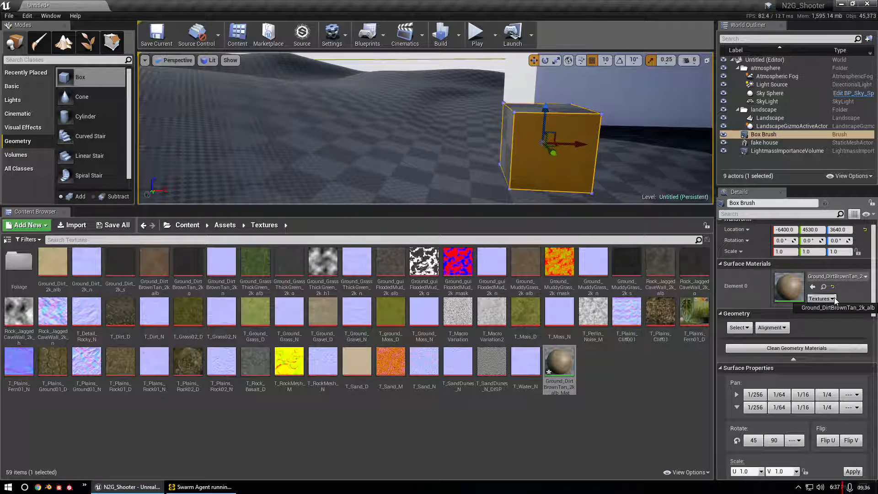
pyautogui.click(833, 296)
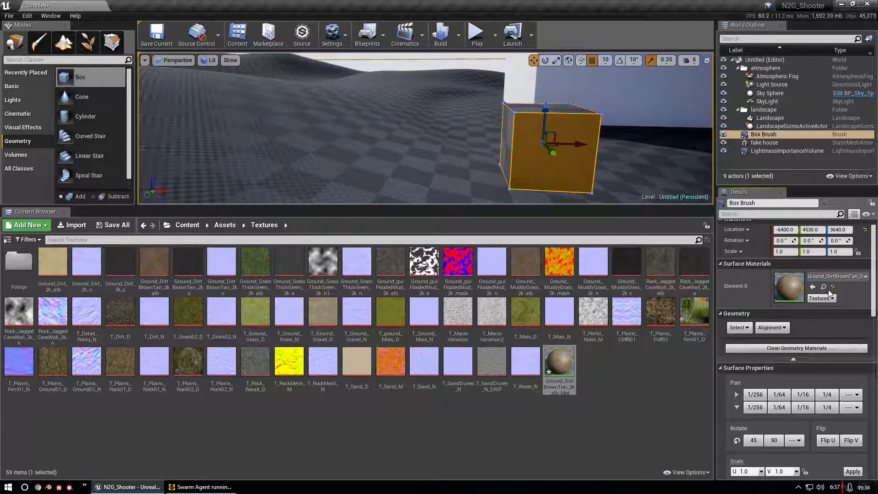
pyautogui.click(833, 287)
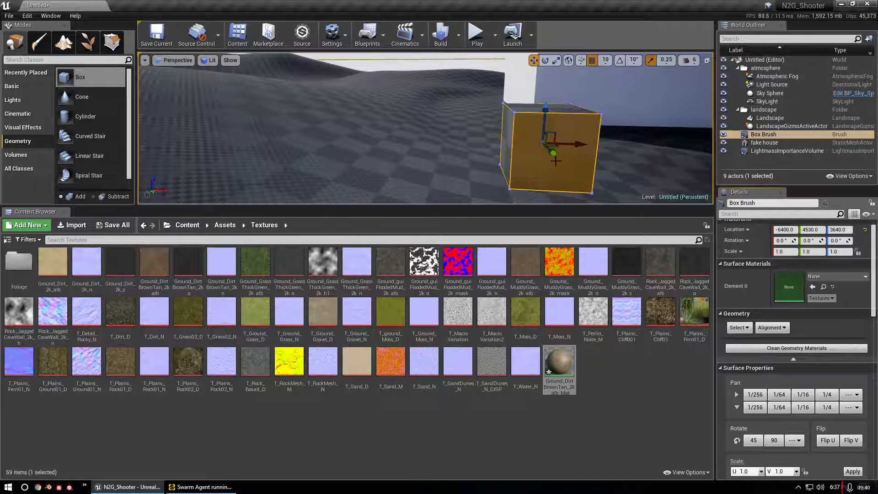
pyautogui.click(559, 365)
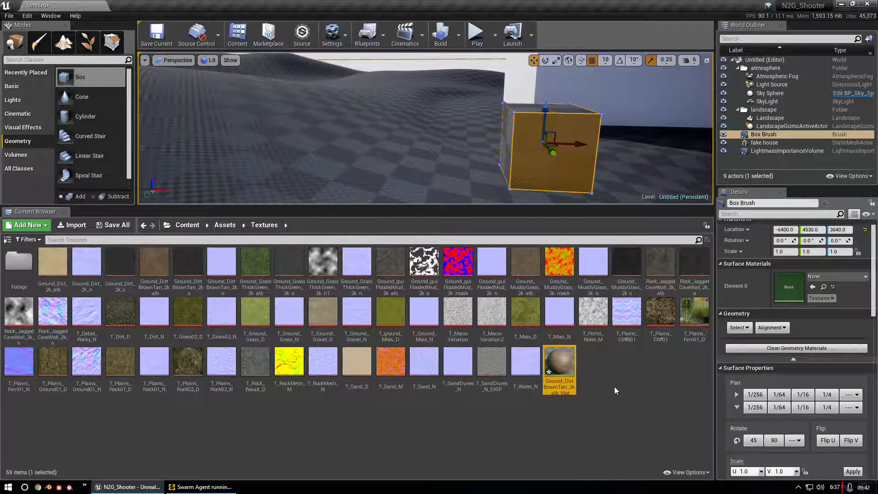
pyautogui.press('Delete')
pyautogui.click(402, 391)
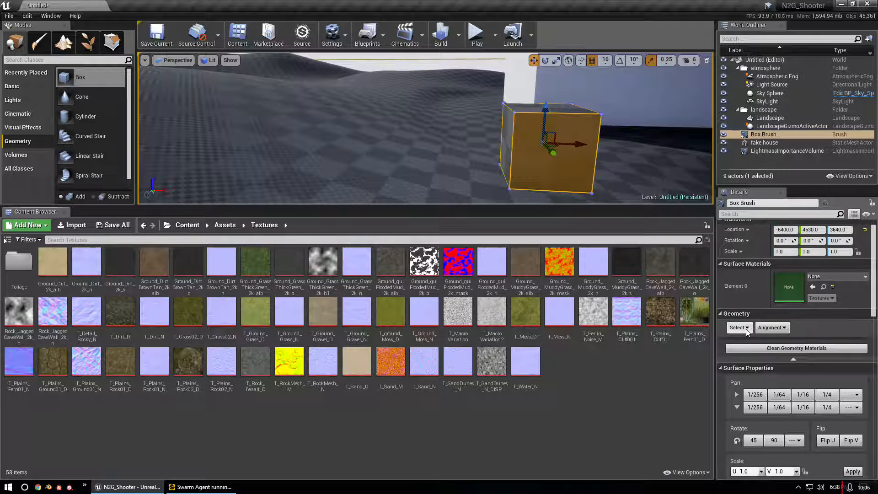
pyautogui.click(745, 328)
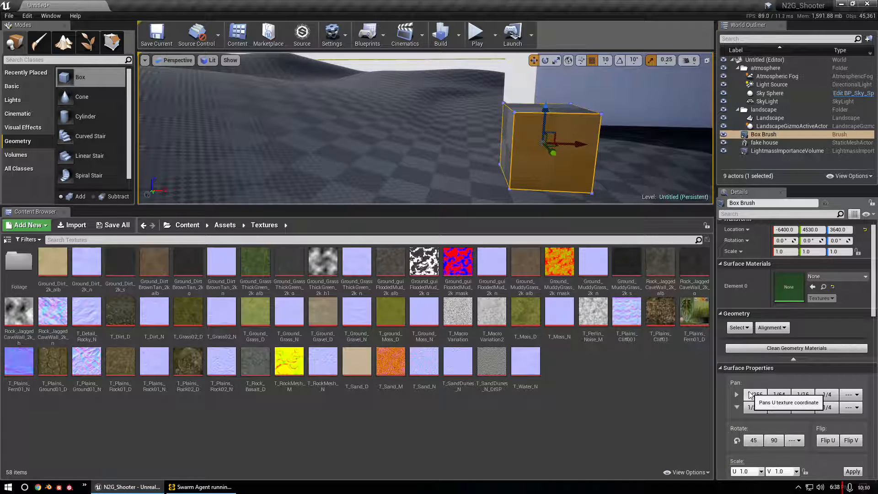
pyautogui.scroll(-3, 787, 379)
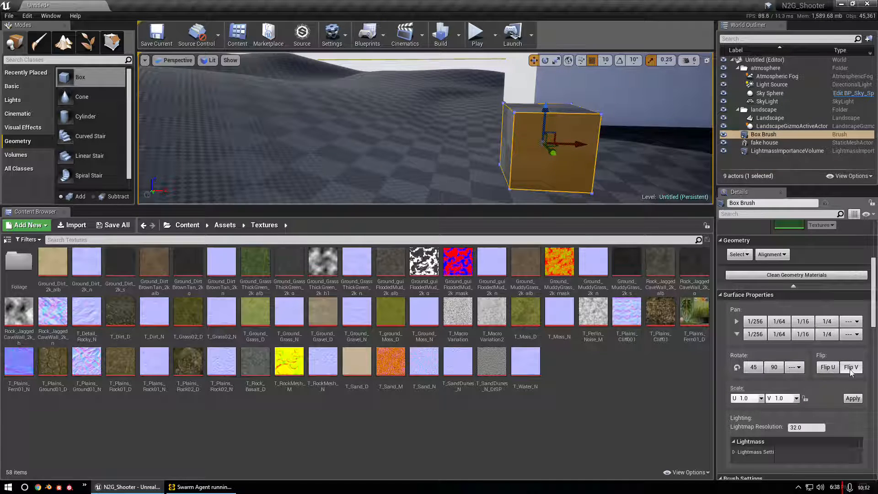
pyautogui.scroll(-1, 823, 382)
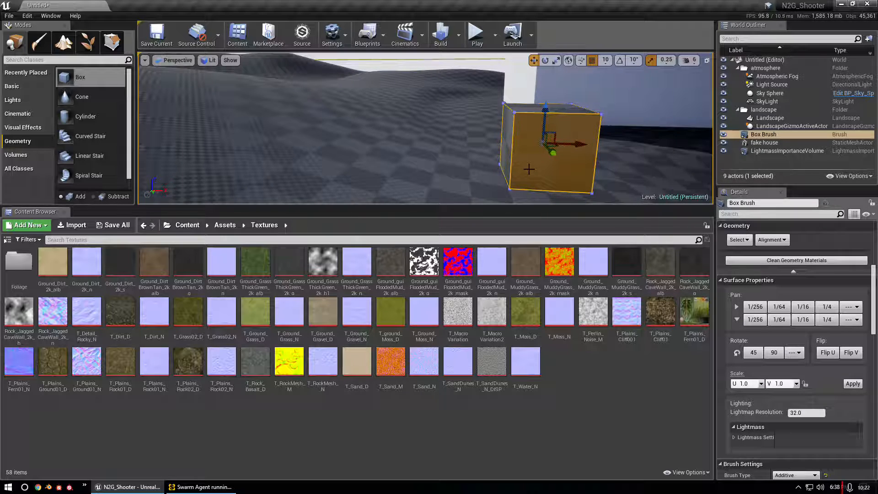
# - Enlarge the viewport around the box brush and open the Assets/Materials folder
pyautogui.scroll(3, 529, 170)
pyautogui.moveTo(561, 209); pyautogui.dragTo(560, 274)
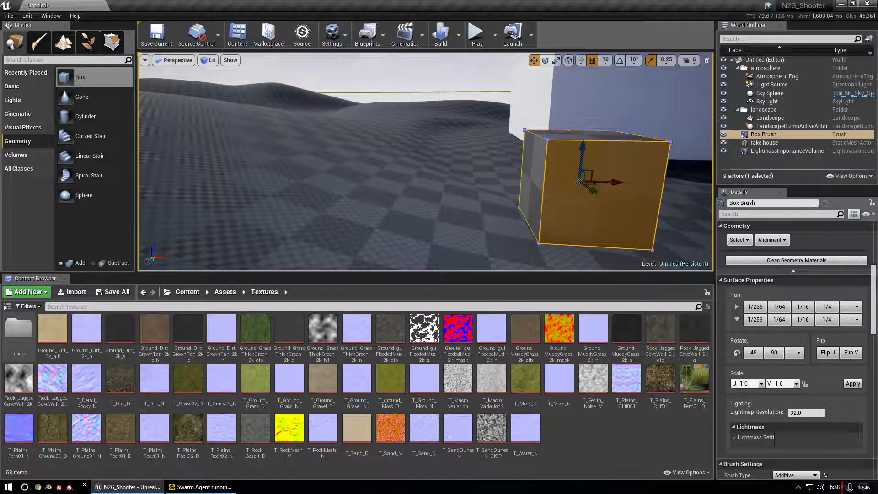
pyautogui.click(225, 292)
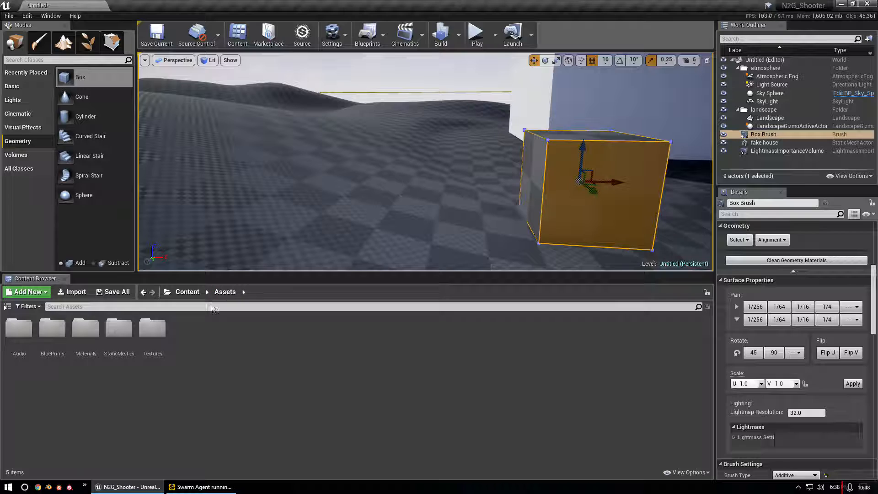
pyautogui.doubleClick(86, 329)
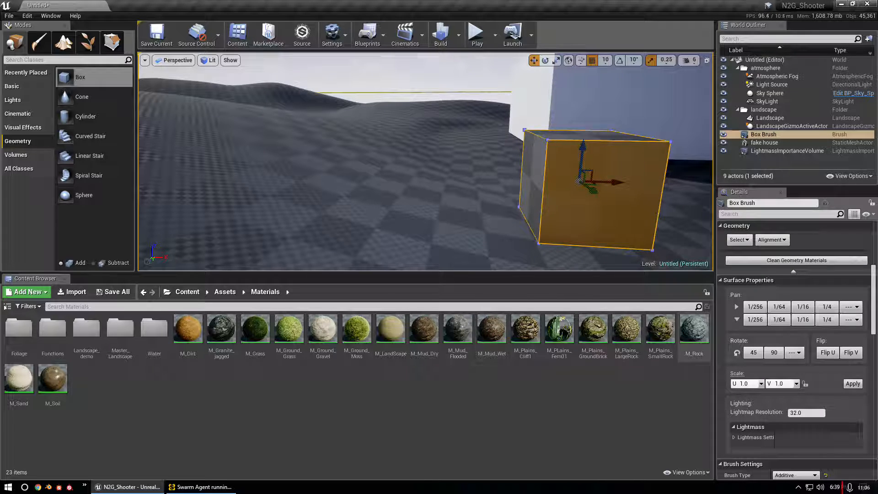
# - Apply the M_Rock material to the box brush's selected face, check it from several distances, and select the landscape instead
pyautogui.moveTo(694, 329)
pyautogui.mouseDown()
pyautogui.moveTo(613, 231)
pyautogui.moveTo(625, 215)
pyautogui.mouseUp()
pyautogui.scroll(1, 627, 207)
pyautogui.moveTo(627, 206)
pyautogui.mouseDown(button='right')
pyautogui.moveTo(581, 204)
pyautogui.moveTo(695, 196)
pyautogui.moveTo(576, 208)
pyautogui.moveTo(622, 205)
pyautogui.mouseUp(button='right')
pyautogui.press('w')
pyautogui.press('s')
pyautogui.press('w')
pyautogui.scroll(-5, 622, 205)
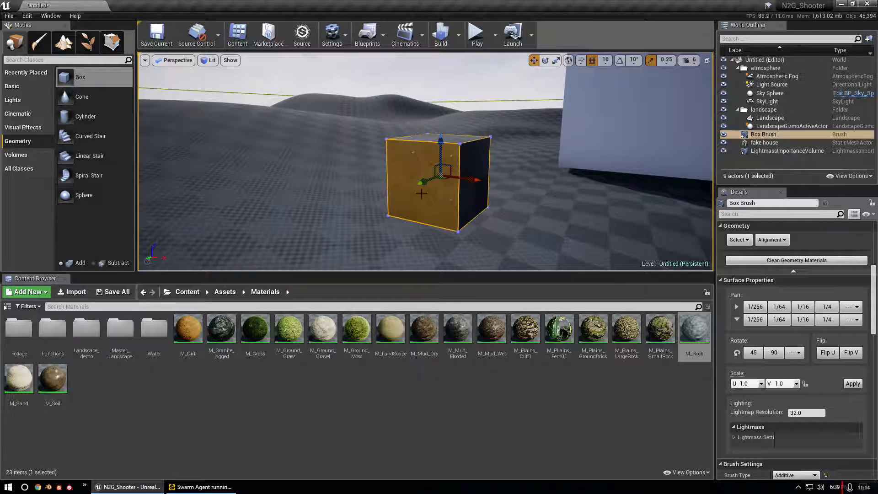
pyautogui.click(543, 214)
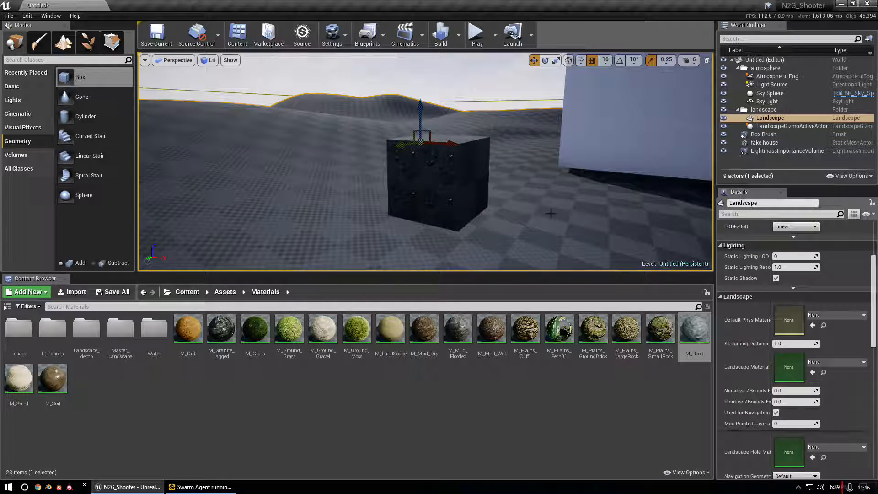
# - Clear the landscape selection and examine the box brush and its surroundings from several sides
pyautogui.click(739, 164)
pyautogui.moveTo(449, 150); pyautogui.dragTo(489, 179, button='right')
pyautogui.press('w')
pyautogui.press('s')
pyautogui.press('w')
pyautogui.press('s')
pyautogui.press('w')
pyautogui.press('s')
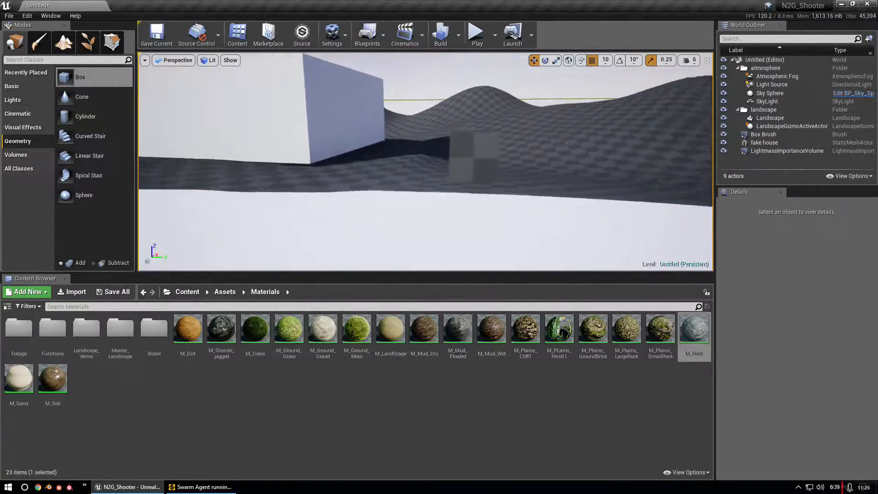
pyautogui.moveTo(426, 160)
pyautogui.mouseDown(button='right')
pyautogui.moveTo(412, 164)
pyautogui.moveTo(428, 160)
pyautogui.mouseUp(button='right')
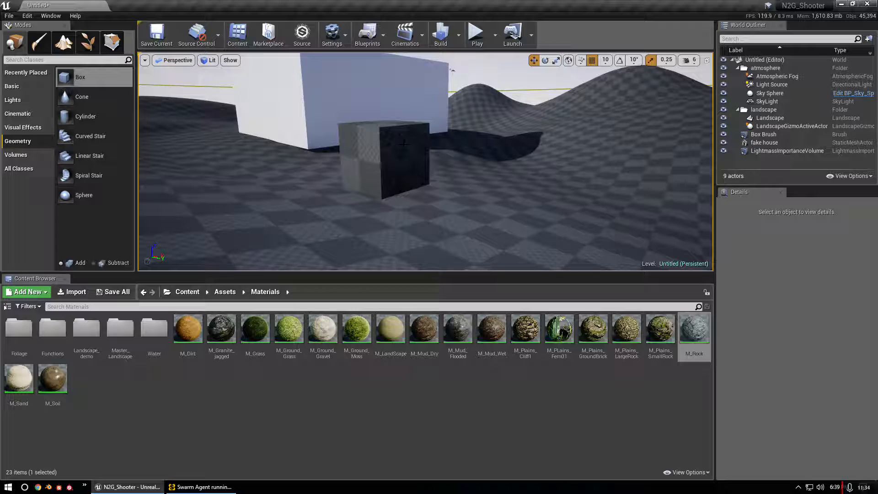
# - Apply the M_Rock material to the box brush's checkered side face and scale that surface to U 4.0, V 4.0
pyautogui.moveTo(427, 160); pyautogui.dragTo(457, 162, button='right')
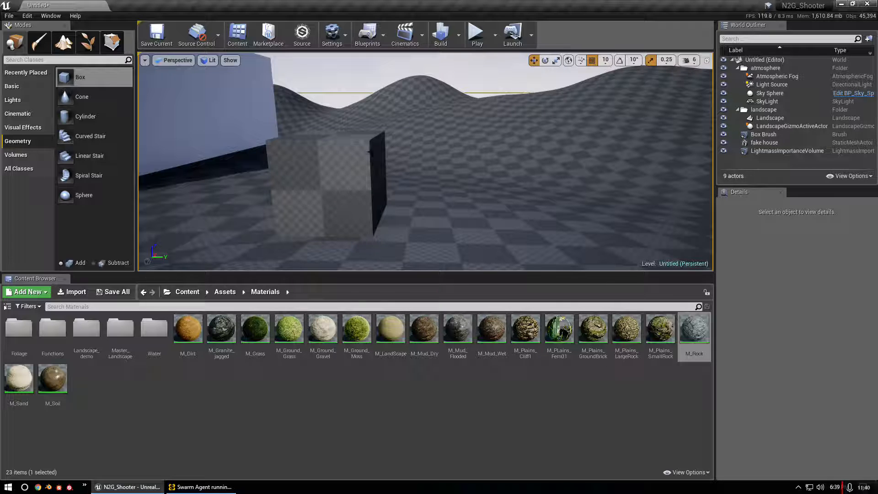
pyautogui.moveTo(694, 329); pyautogui.dragTo(332, 197)
pyautogui.moveTo(326, 191); pyautogui.dragTo(352, 196, button='right')
pyautogui.click(291, 196)
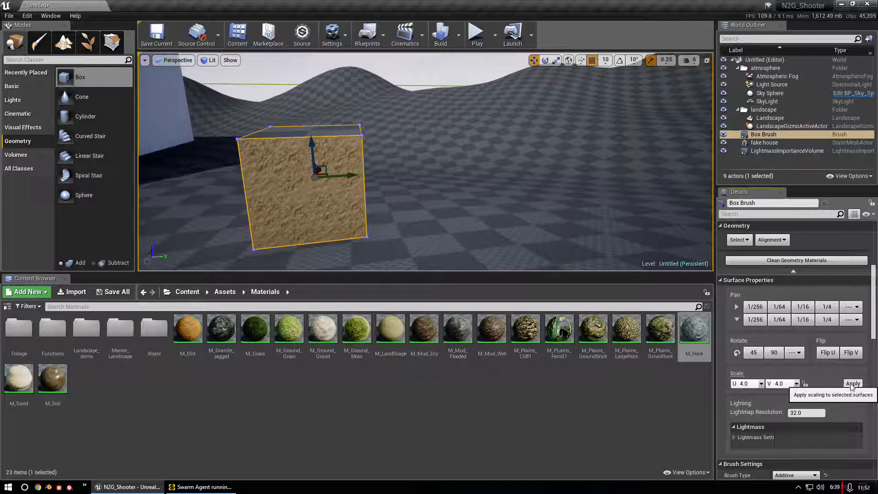
pyautogui.press('Return')
# - Select the fake house and review its material assignment in the details
pyautogui.moveTo(298, 187)
pyautogui.mouseDown(button='right')
pyautogui.moveTo(201, 172)
pyautogui.moveTo(330, 194)
pyautogui.moveTo(270, 204)
pyautogui.moveTo(260, 173)
pyautogui.moveTo(174, 165)
pyautogui.moveTo(206, 194)
pyautogui.moveTo(151, 190)
pyautogui.moveTo(215, 183)
pyautogui.moveTo(260, 165)
pyautogui.moveTo(239, 159)
pyautogui.mouseUp(button='right')
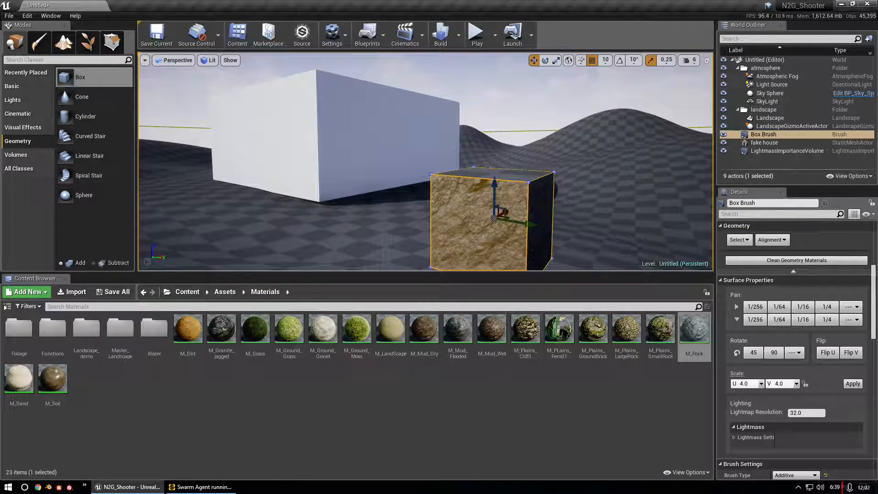
pyautogui.click(372, 146)
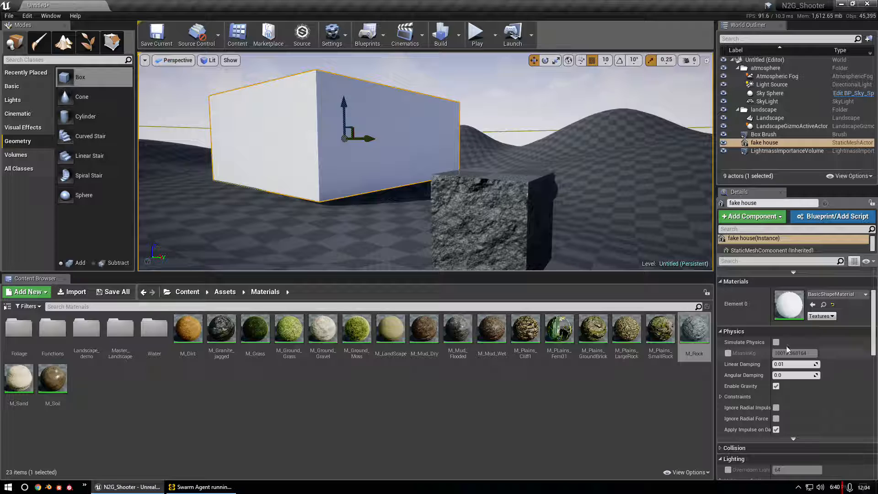
pyautogui.scroll(2, 794, 330)
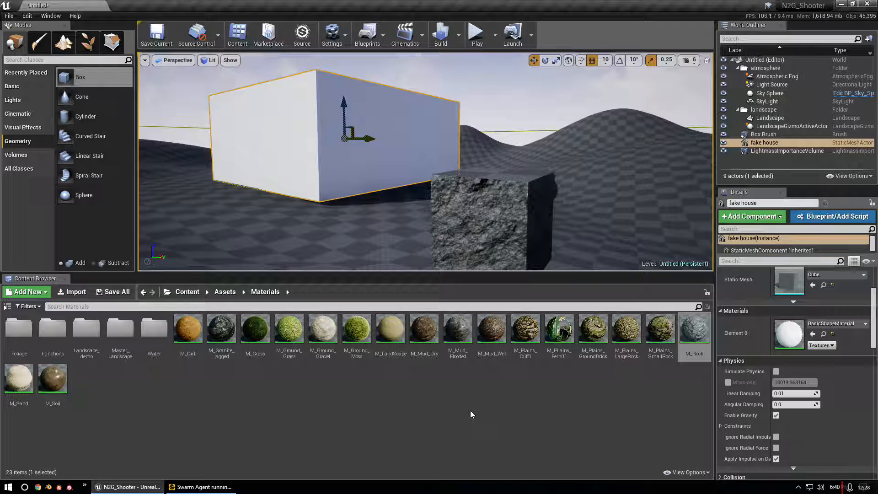
# - Apply M_Ground_Moss to another side face of the box brush and M_Mud_Dry to its top face
pyautogui.press('w')
pyautogui.moveTo(415, 248); pyautogui.dragTo(542, 260, button='right')
pyautogui.moveTo(357, 329); pyautogui.dragTo(403, 205)
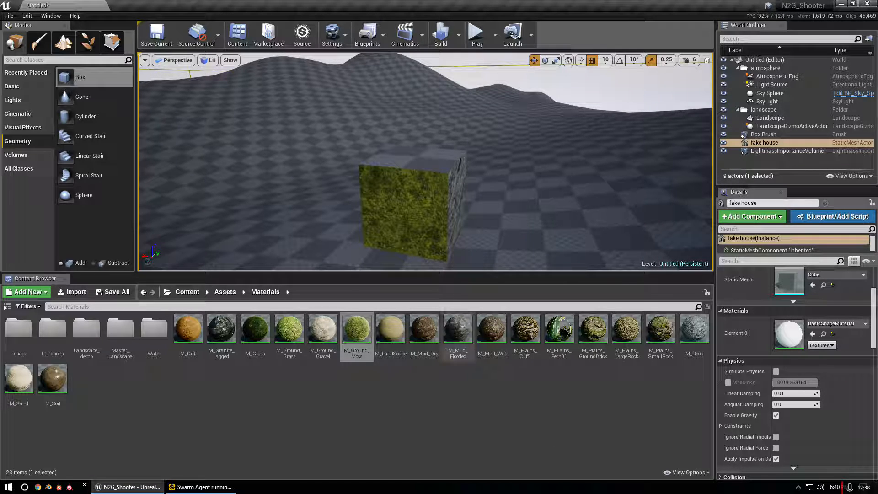
pyautogui.moveTo(424, 330); pyautogui.dragTo(428, 164)
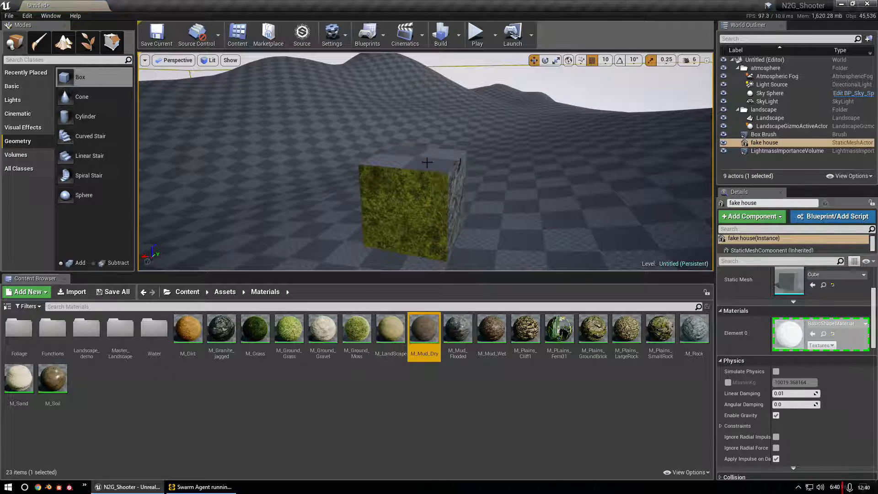
# - Scale the surface of the box brush's top face to U 4.0, V 4.0, and inspect it up close with the selection cleared
pyautogui.press('w')
pyautogui.moveTo(428, 163); pyautogui.dragTo(427, 214, button='right')
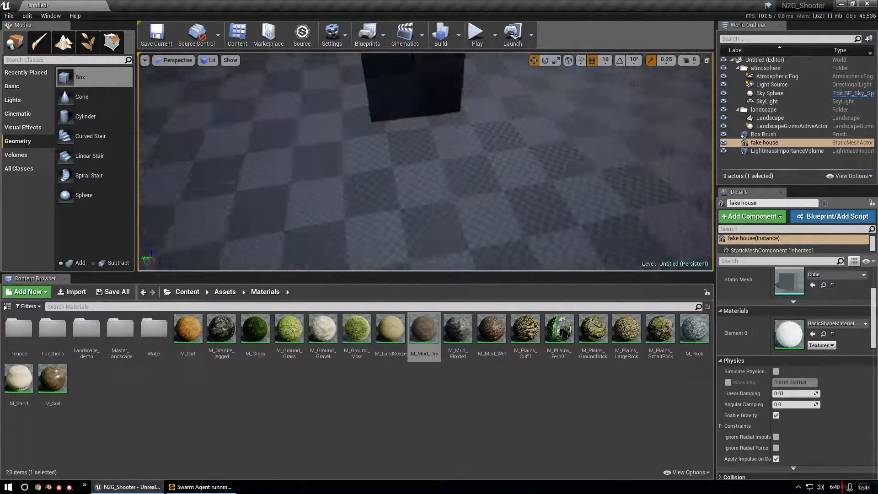
pyautogui.moveTo(428, 160); pyautogui.dragTo(423, 173, button='right')
pyautogui.press('w')
pyautogui.press('s')
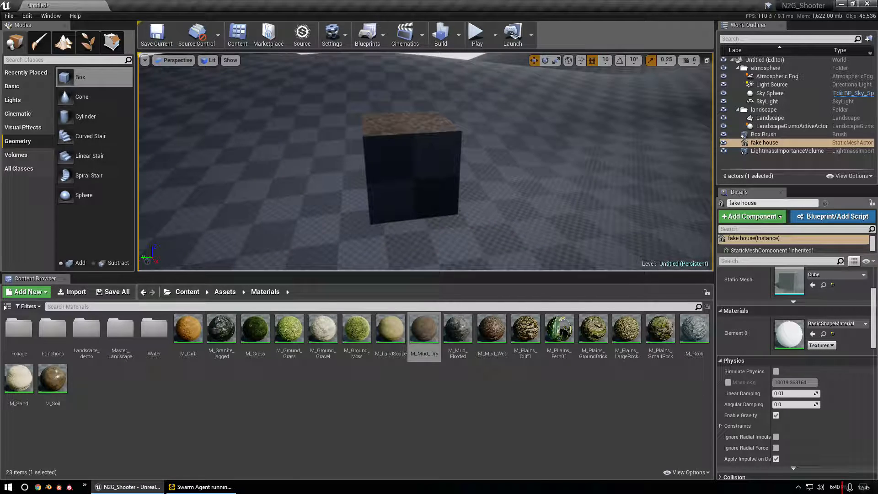
pyautogui.click(409, 124)
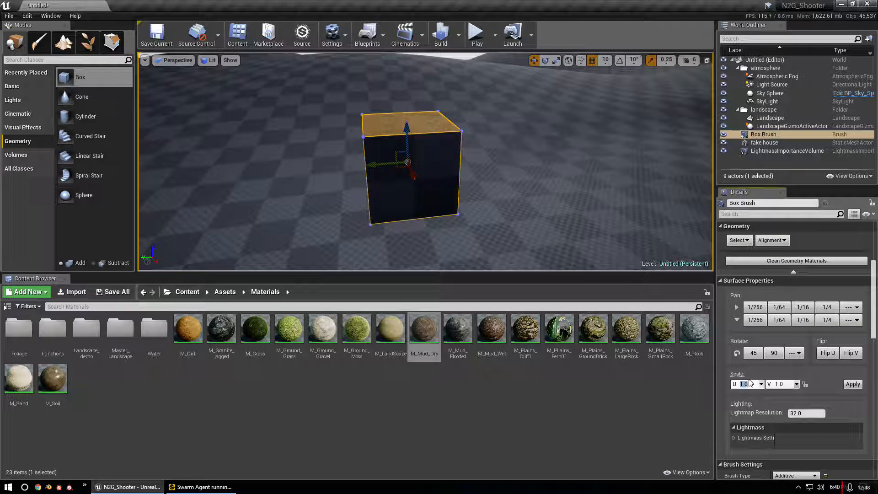
pyautogui.click(852, 384)
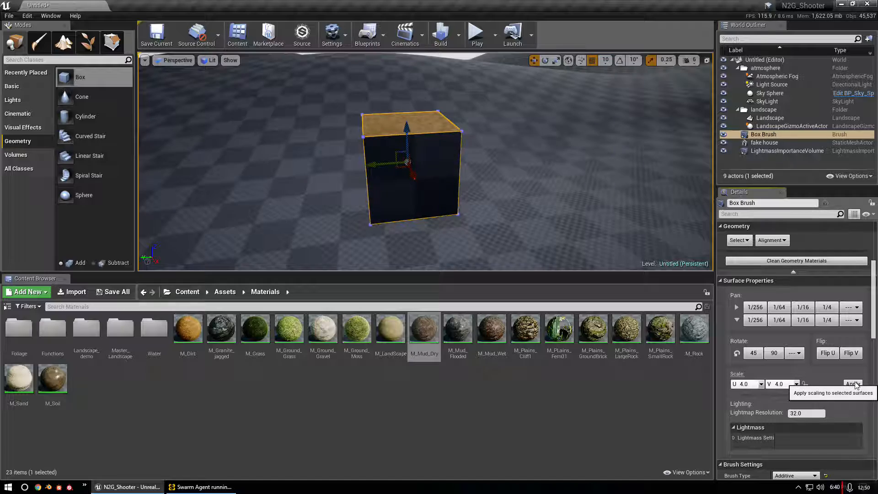
pyautogui.moveTo(495, 198); pyautogui.dragTo(496, 174, button='right')
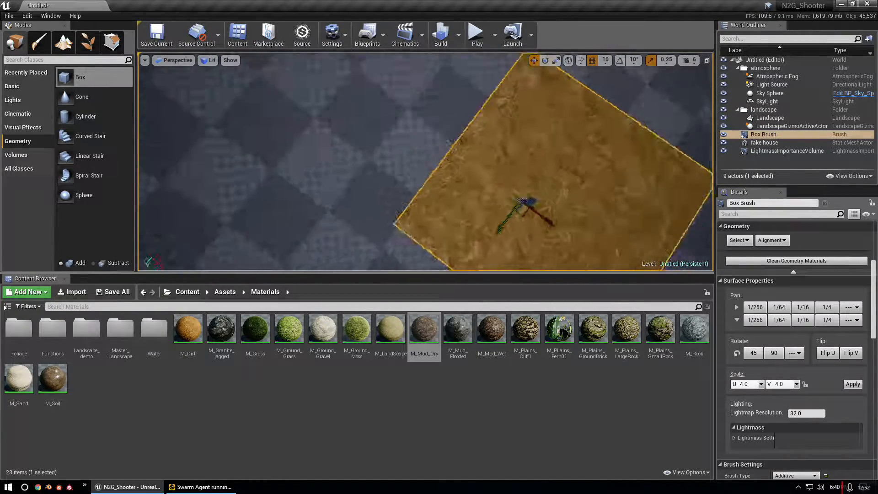
pyautogui.moveTo(425, 183); pyautogui.dragTo(425, 174, button='right')
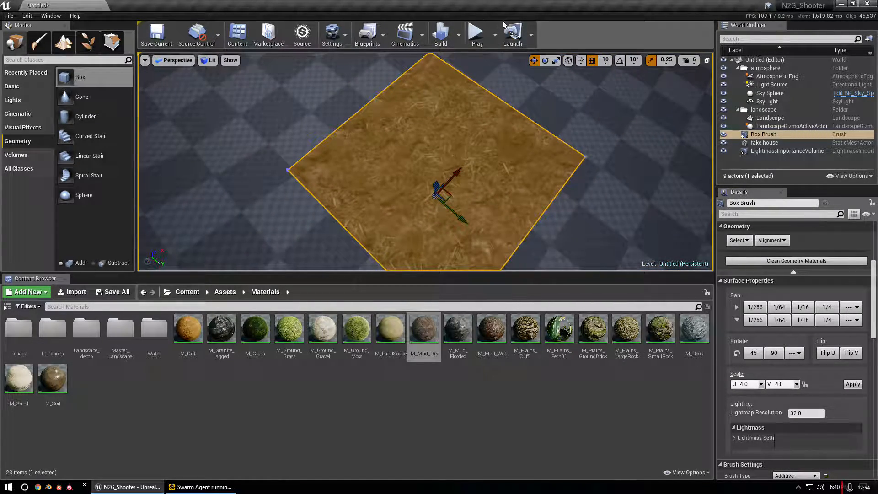
pyautogui.press('Escape')
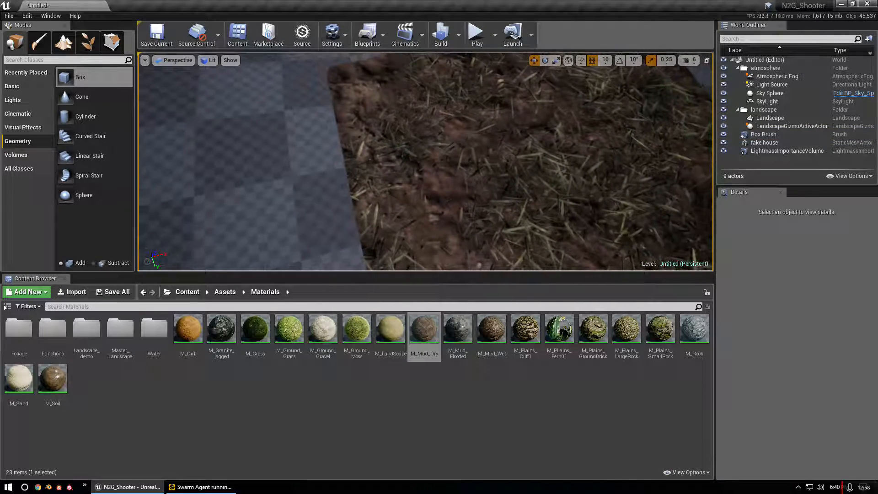
# - Set the camera speed to 4, apply M_Mud_Flooded to the box brush's top face, and inspect the brush from several sides
pyautogui.click(688, 60)
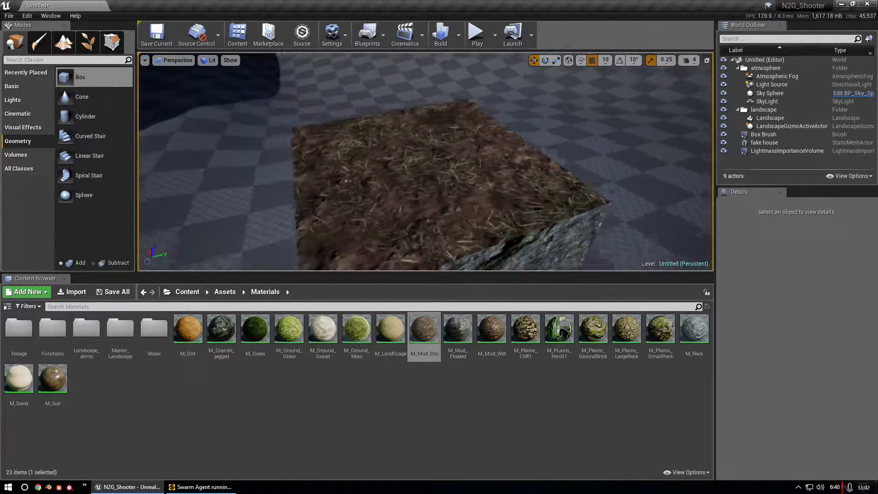
pyautogui.moveTo(425, 161); pyautogui.dragTo(446, 132, button='right')
pyautogui.moveTo(455, 325); pyautogui.dragTo(526, 215)
pyautogui.moveTo(526, 215); pyautogui.dragTo(439, 224, button='right')
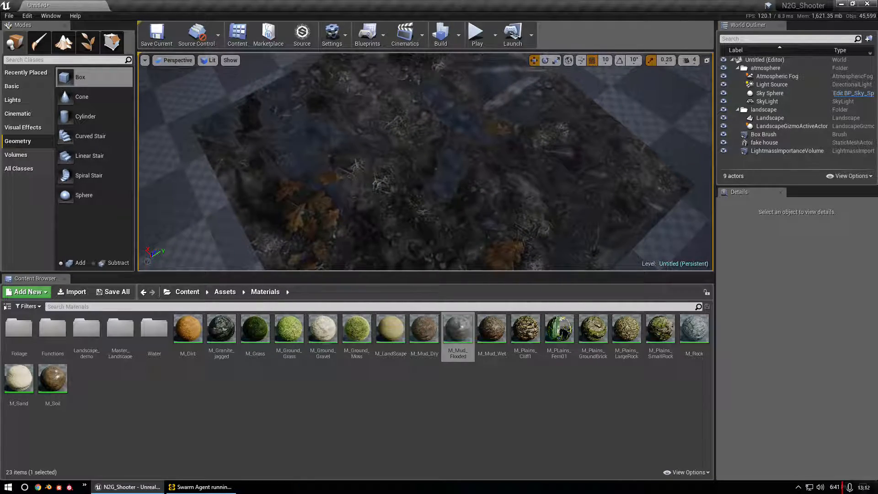
pyautogui.click(439, 224)
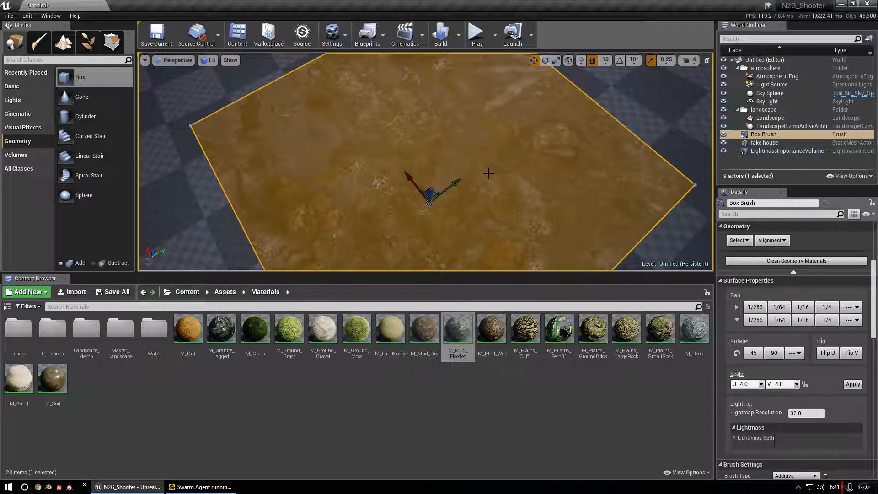
pyautogui.press('Escape')
pyautogui.press('w')
pyautogui.moveTo(489, 173)
pyautogui.mouseDown(button='right')
pyautogui.moveTo(261, 167)
pyautogui.moveTo(421, 165)
pyautogui.moveTo(411, 196)
pyautogui.moveTo(398, 204)
pyautogui.mouseUp(button='right')
pyautogui.press('s')
pyautogui.press('d')
pyautogui.moveTo(425, 160); pyautogui.dragTo(306, 158, button='right')
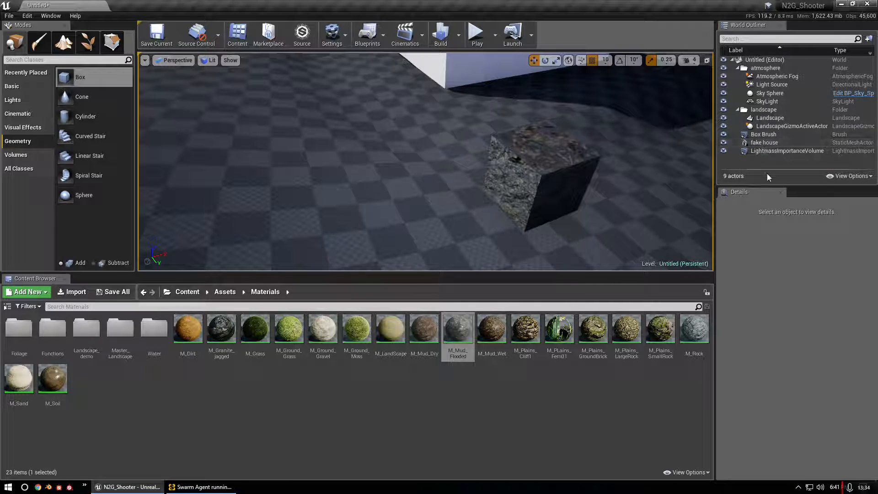
# - Select the box brush, review its polygon and solidity options, and set its drawing order to last
pyautogui.click(767, 134)
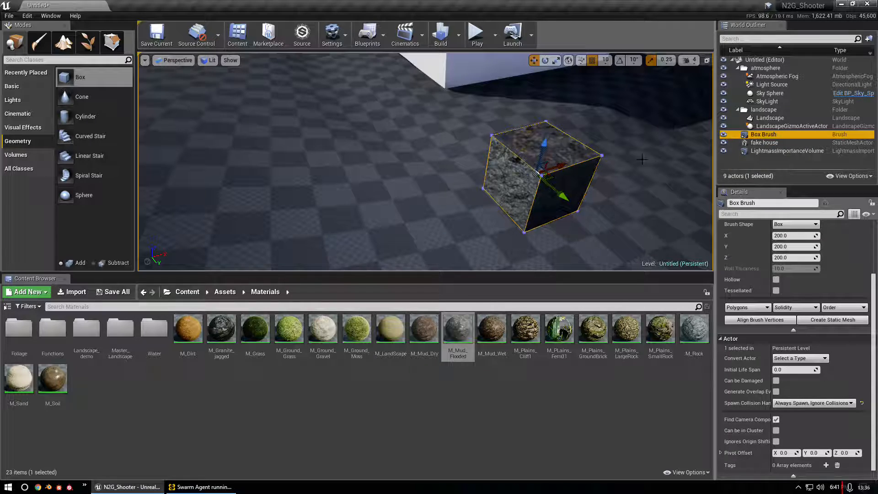
pyautogui.scroll(-1, 853, 383)
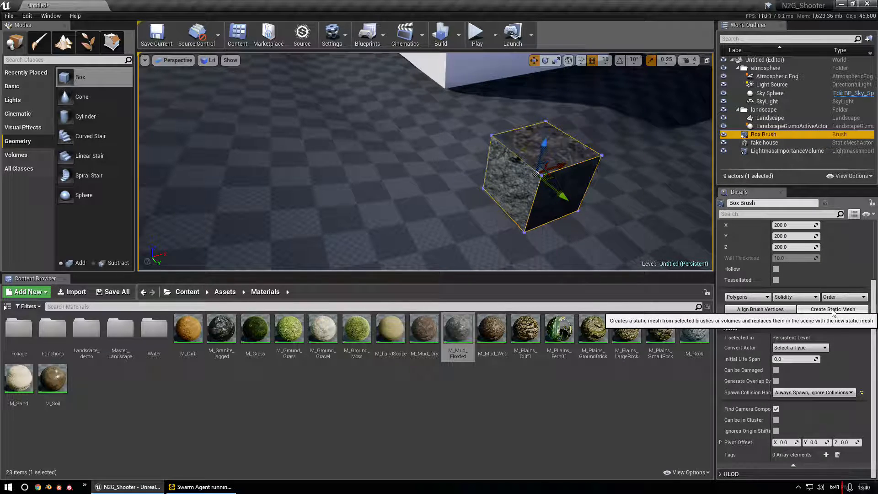
pyautogui.click(756, 297)
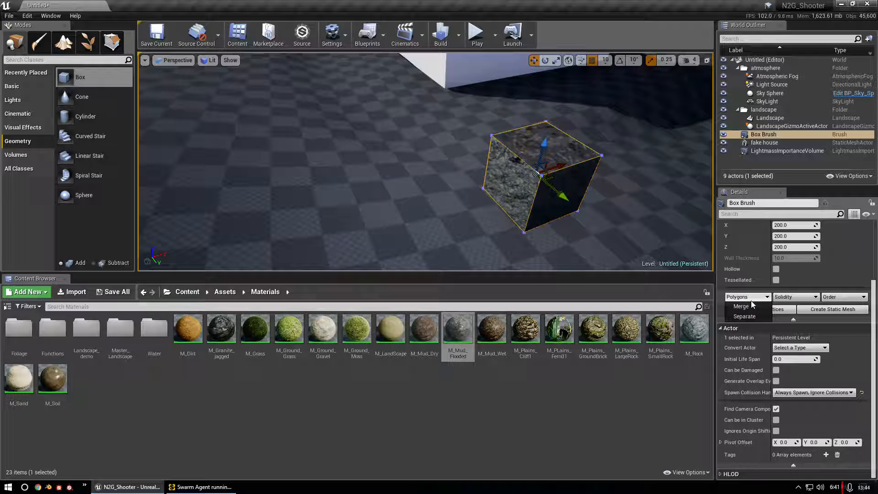
pyautogui.click(795, 296)
pyautogui.click(843, 297)
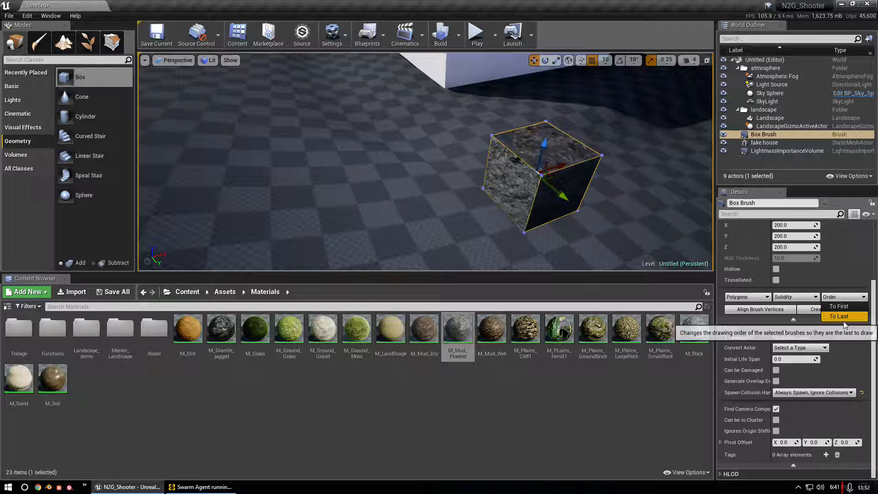
pyautogui.click(844, 317)
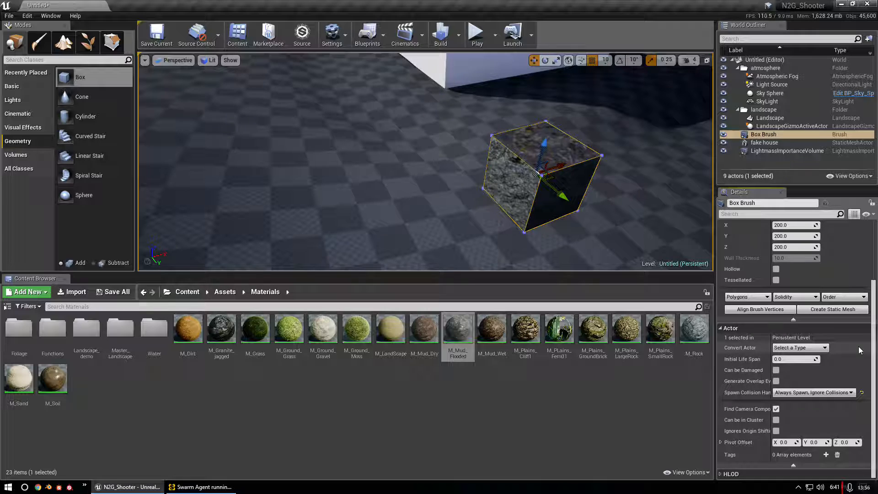
# - Delete the box brush from the level
pyautogui.scroll(3, 797, 406)
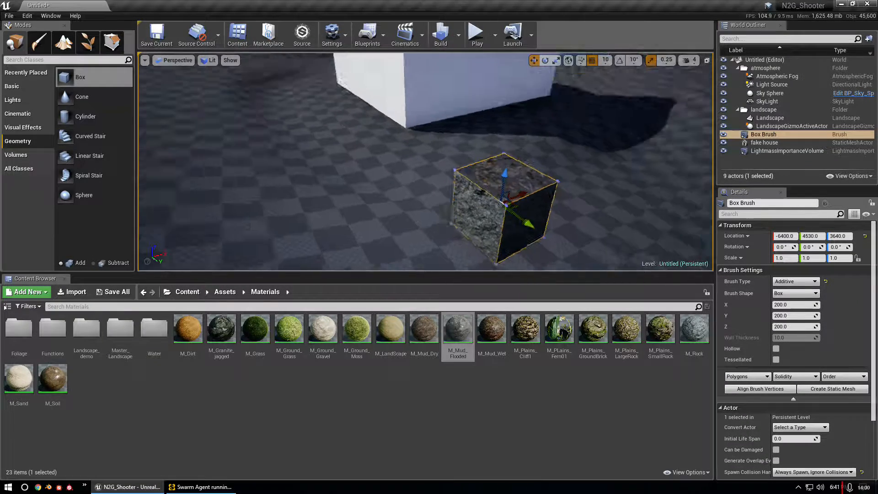
pyautogui.moveTo(426, 160)
pyautogui.mouseDown(button='right')
pyautogui.moveTo(412, 165)
pyautogui.moveTo(492, 152)
pyautogui.mouseUp(button='right')
pyautogui.keyDown('ctrl'); pyautogui.click(764, 135); pyautogui.keyUp('ctrl')
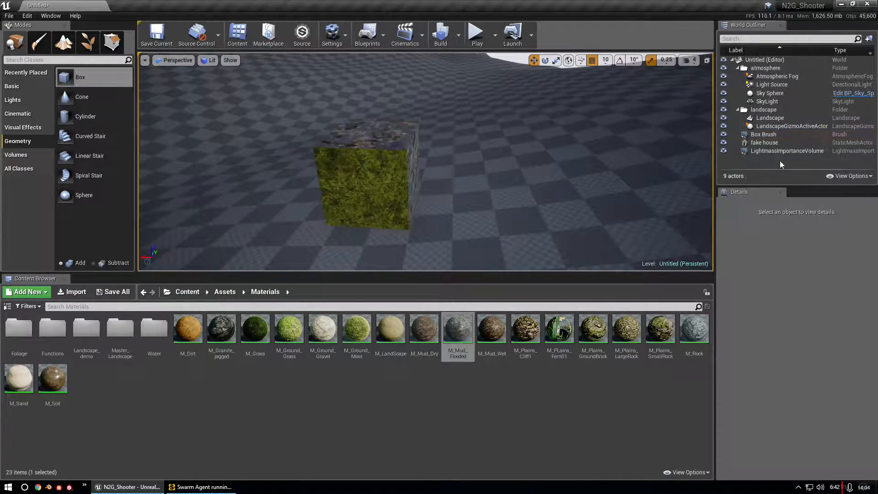
pyautogui.click(766, 137)
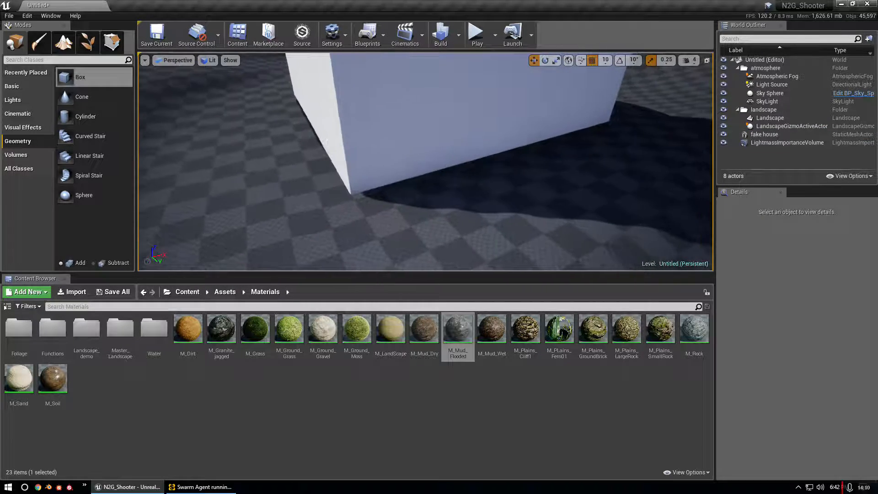
# - Apply the M_Mud_Flooded material to the fake house and inspect its surfaces up close
pyautogui.moveTo(425, 162); pyautogui.dragTo(437, 207, button='right')
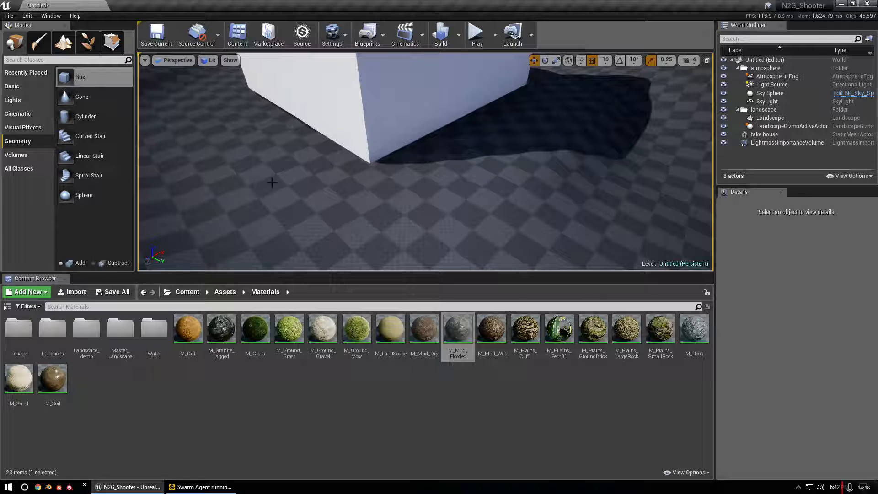
pyautogui.moveTo(425, 160); pyautogui.dragTo(439, 151, button='right')
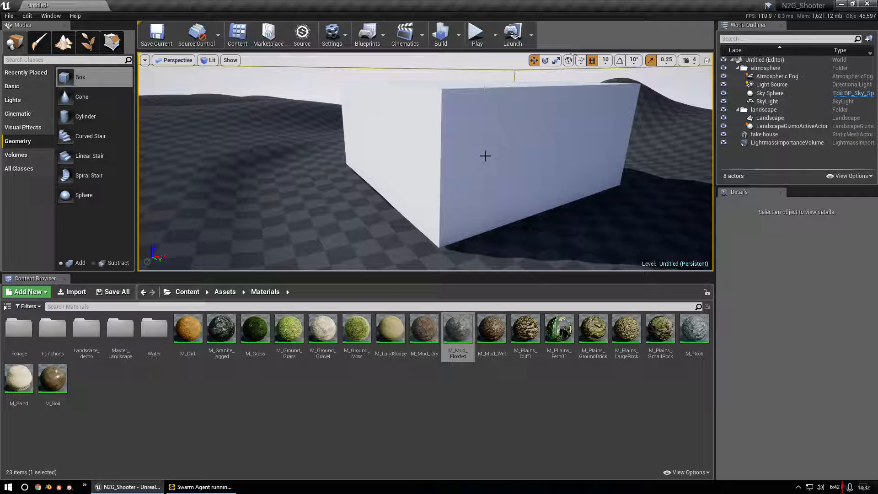
pyautogui.moveTo(574, 55); pyautogui.dragTo(506, 80, button='right')
pyautogui.moveTo(458, 328); pyautogui.dragTo(411, 179)
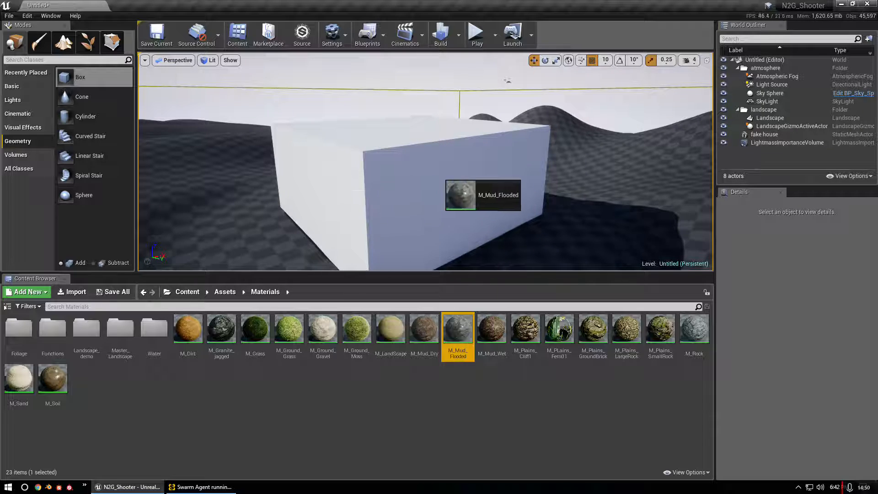
pyautogui.moveTo(468, 181); pyautogui.dragTo(421, 180)
pyautogui.moveTo(420, 181); pyautogui.dragTo(693, 183, button='right')
pyautogui.press('a')
pyautogui.press('w')
pyautogui.press('a')
pyautogui.press('a')
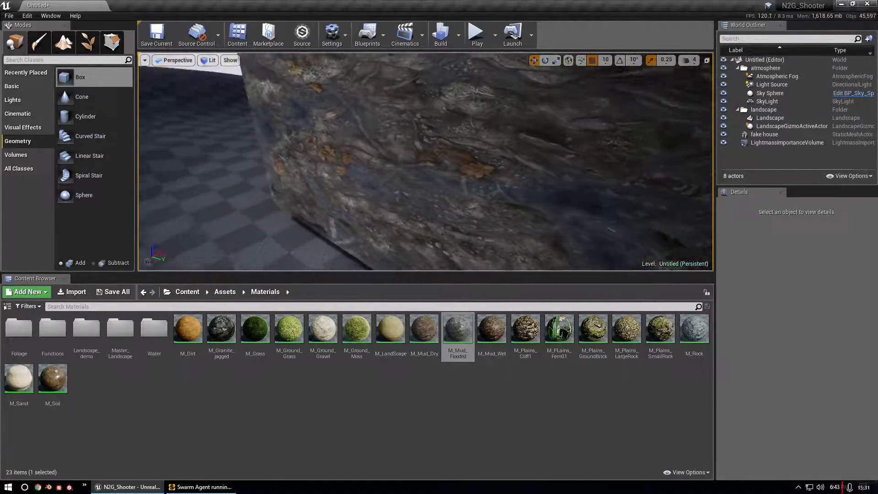
# - Select the fake house and reset its Element 0 material to the default
pyautogui.scroll(-6, 425, 160)
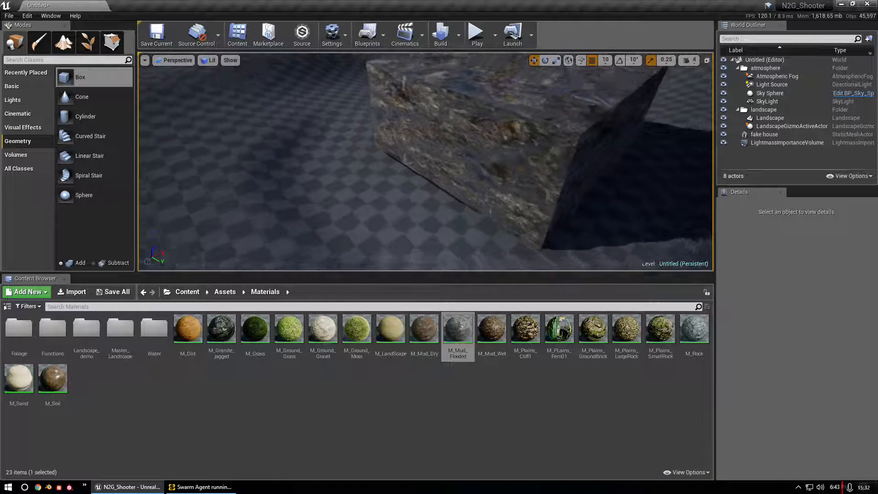
pyautogui.scroll(-3, 335, 154)
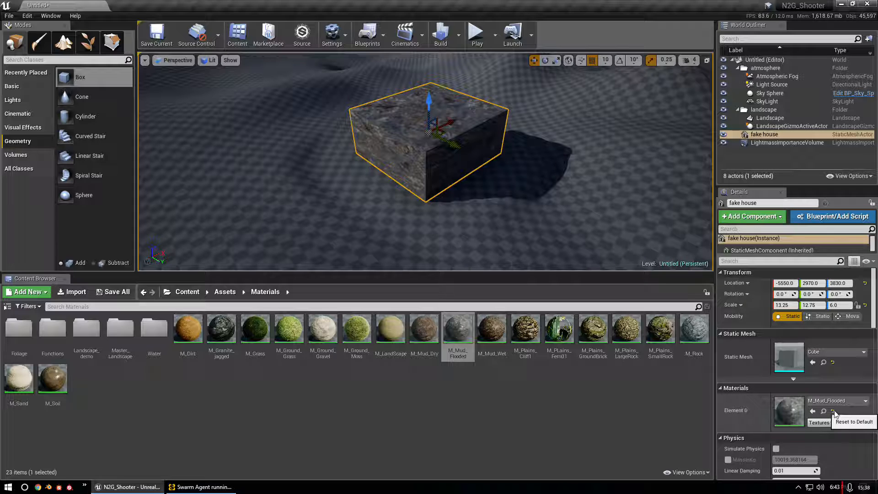
pyautogui.click(833, 411)
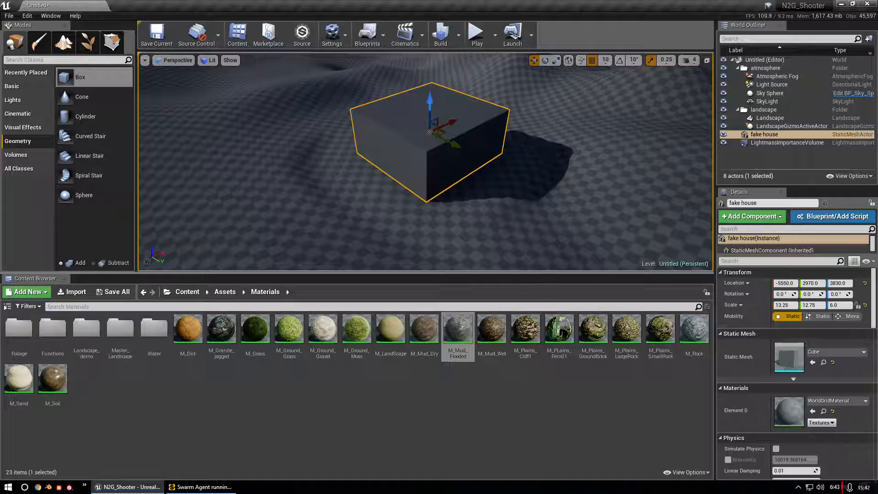
# - Inspect the fake house up close, then undo its last material changes
pyautogui.press('w')
pyautogui.moveTo(426, 183); pyautogui.dragTo(485, 181, button='right')
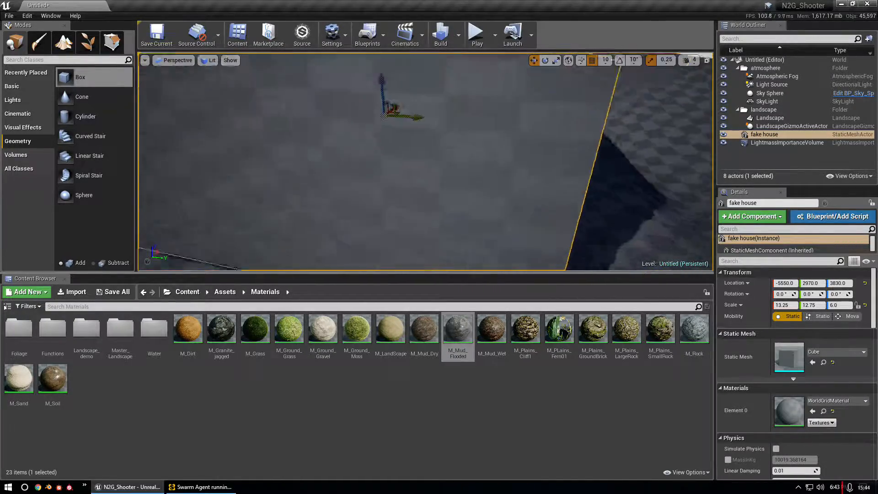
pyautogui.press('f')
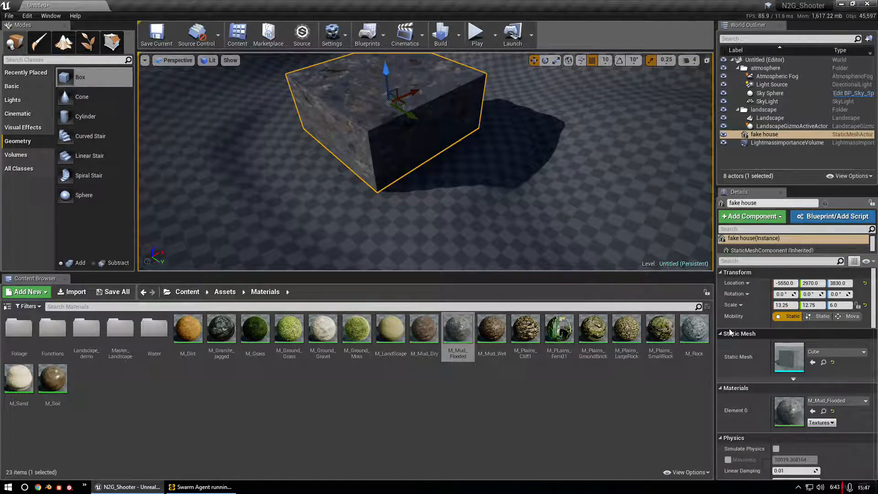
pyautogui.hotkey('ctrl', 'z')
pyautogui.hotkey('ctrl', 'z')
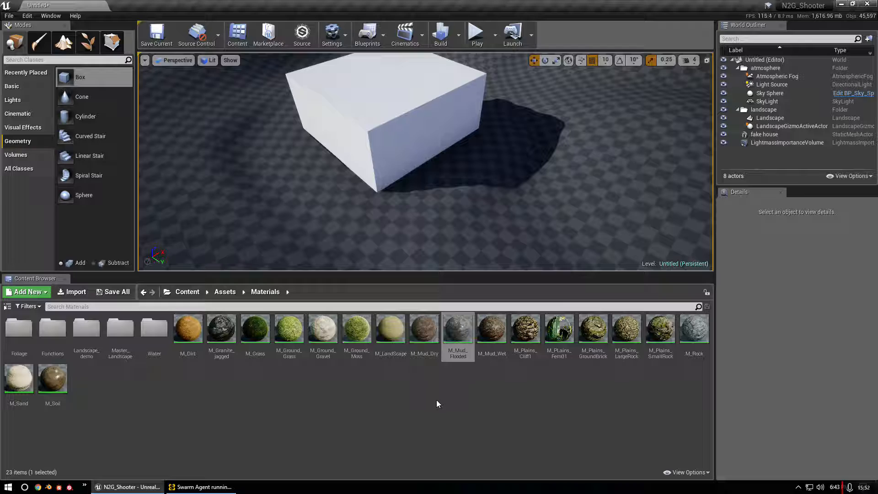
# - Open the M_Mud_Flooded material for editing, enlarge the graph area, and bring the whole node network into view
pyautogui.doubleClick(455, 333)
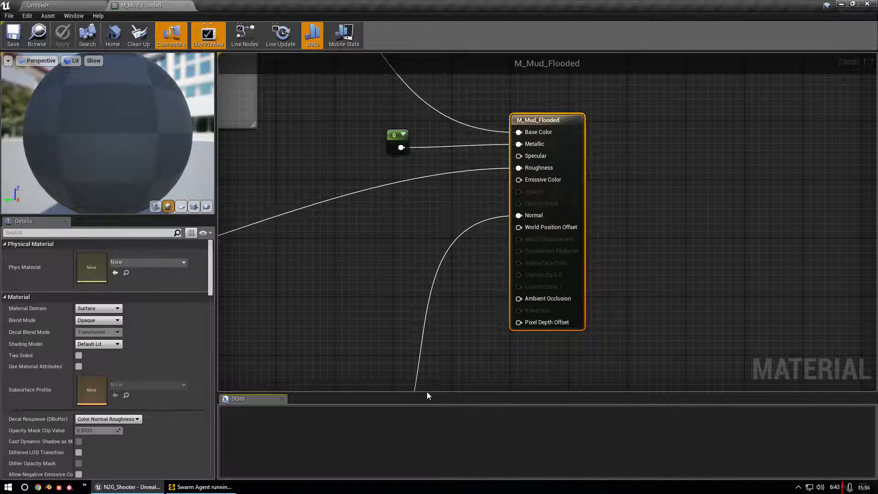
pyautogui.moveTo(364, 393); pyautogui.dragTo(364, 413)
pyautogui.moveTo(216, 322); pyautogui.dragTo(167, 322)
pyautogui.scroll(-5, 293, 272)
pyautogui.moveTo(287, 270); pyautogui.dragTo(641, 276, button='right')
pyautogui.scroll(-4, 442, 220)
pyautogui.moveTo(319, 204); pyautogui.dragTo(369, 239, button='right')
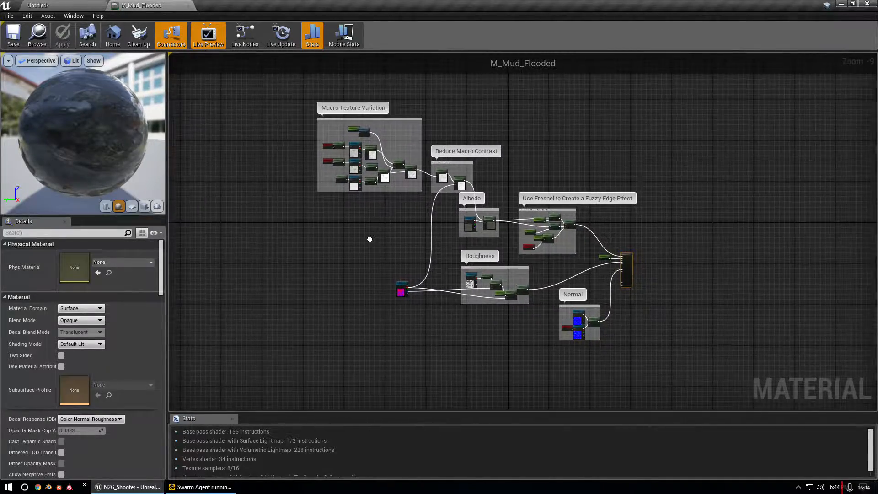
# - Examine the Macro Texture Variation group and the texture samples that feed it
pyautogui.scroll(7, 353, 156)
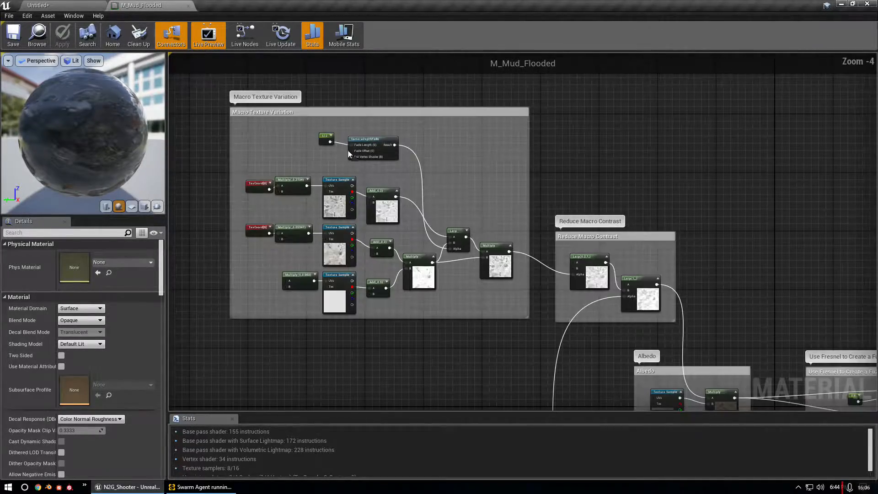
pyautogui.scroll(-1, 354, 158)
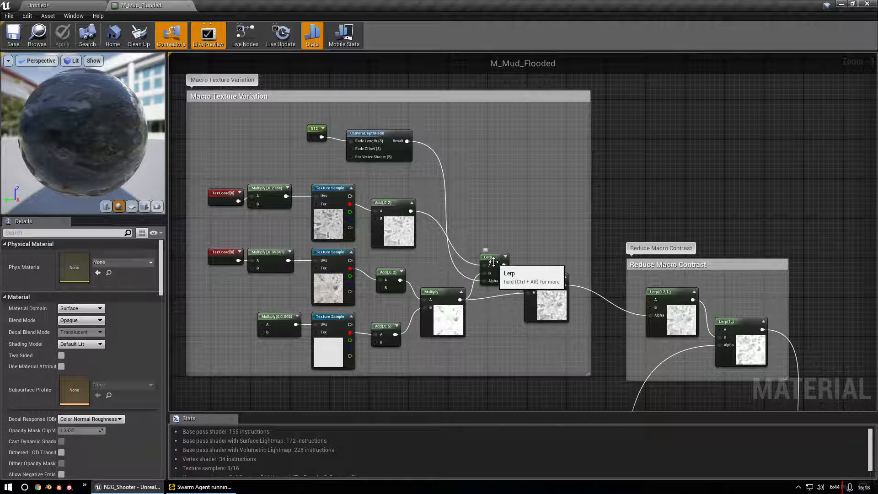
pyautogui.moveTo(607, 352); pyautogui.dragTo(554, 241, button='right')
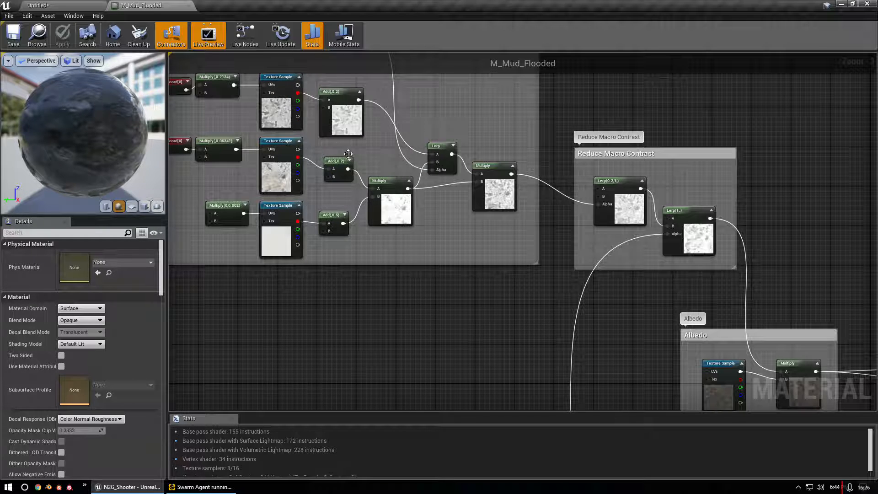
pyautogui.click(276, 106)
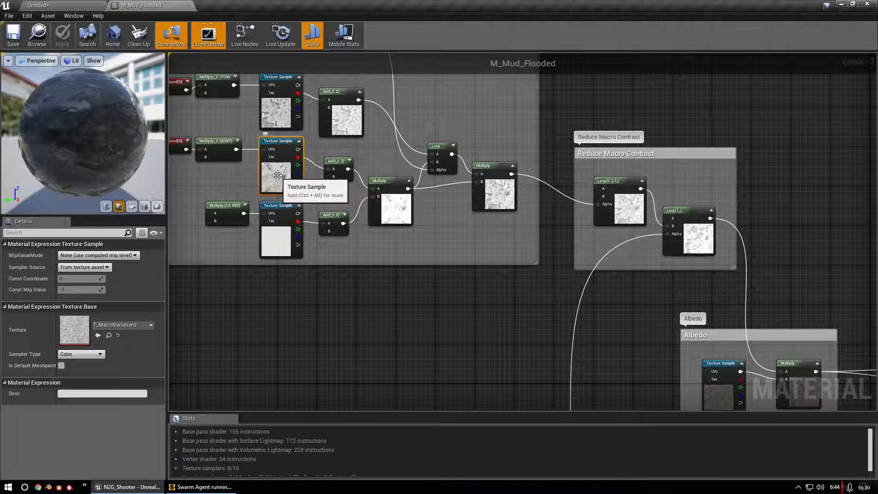
pyautogui.click(276, 246)
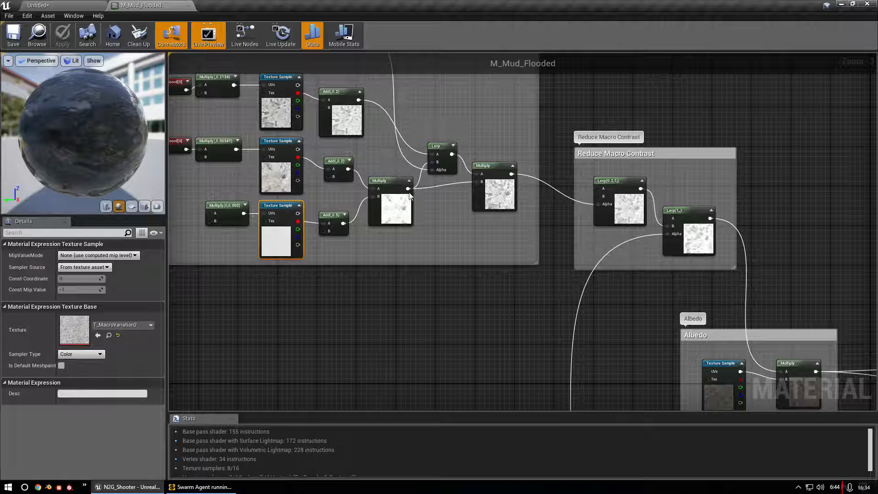
# - Inspect the Albedo group's texture sample by opening its flooded mud texture at full size, then close the texture
pyautogui.scroll(-2, 616, 332)
pyautogui.moveTo(610, 337); pyautogui.dragTo(351, 167, button='right')
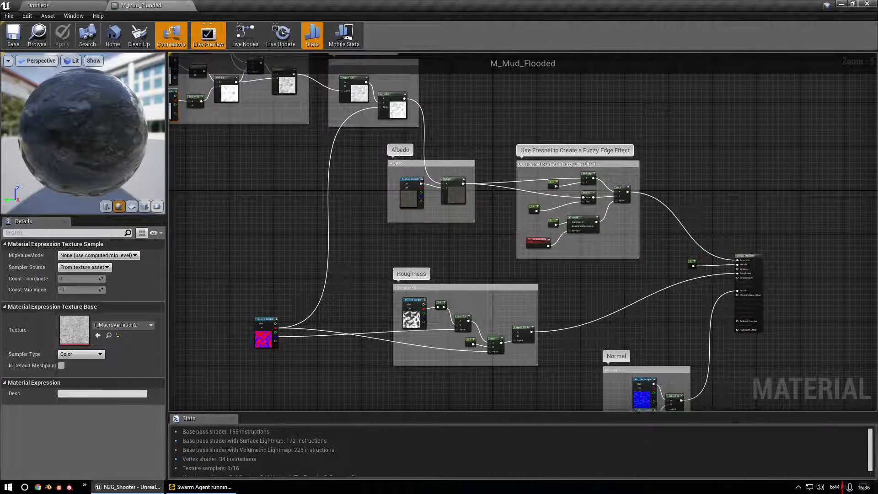
pyautogui.scroll(1, 398, 165)
pyautogui.click(407, 212)
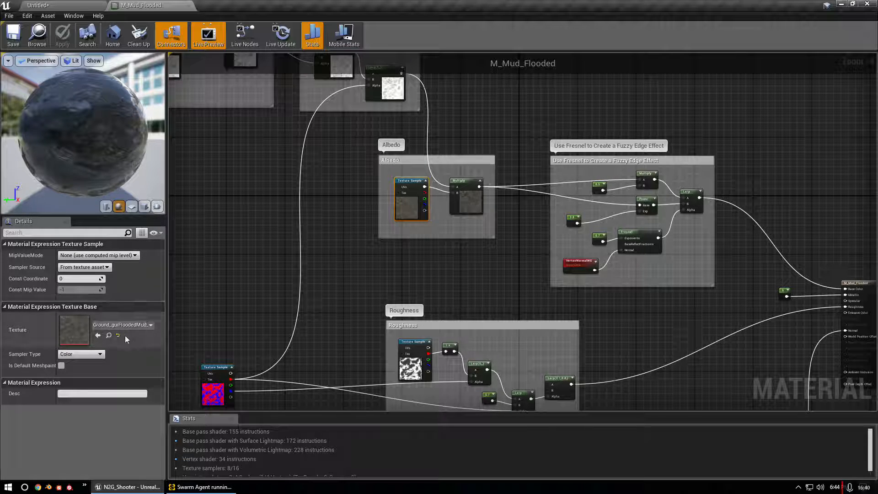
pyautogui.doubleClick(76, 329)
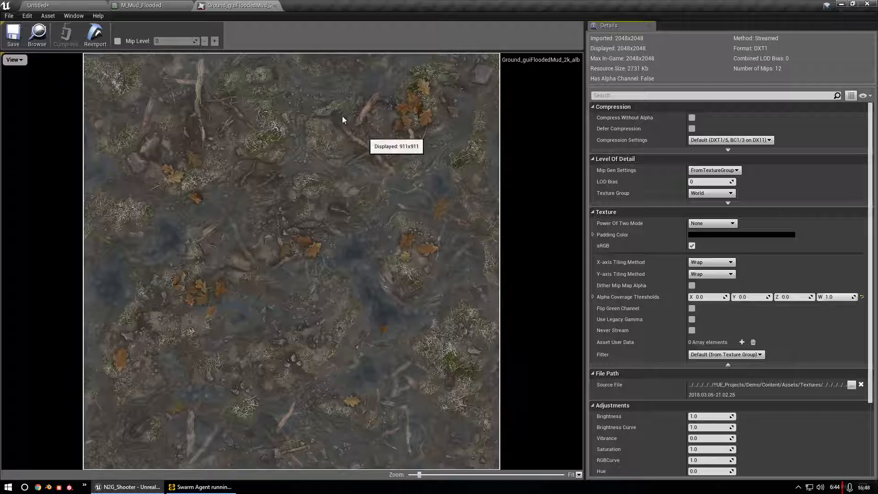
pyautogui.click(274, 6)
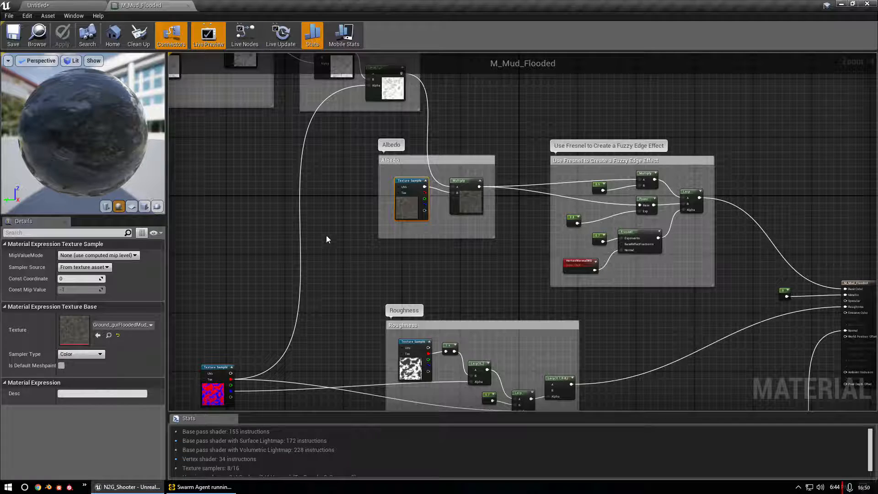
# - Examine the Fresnel fuzzy edge, Roughness and Normal groups, including the red-blue mask and the roughness texture sample
pyautogui.moveTo(442, 279); pyautogui.dragTo(304, 250, button='right')
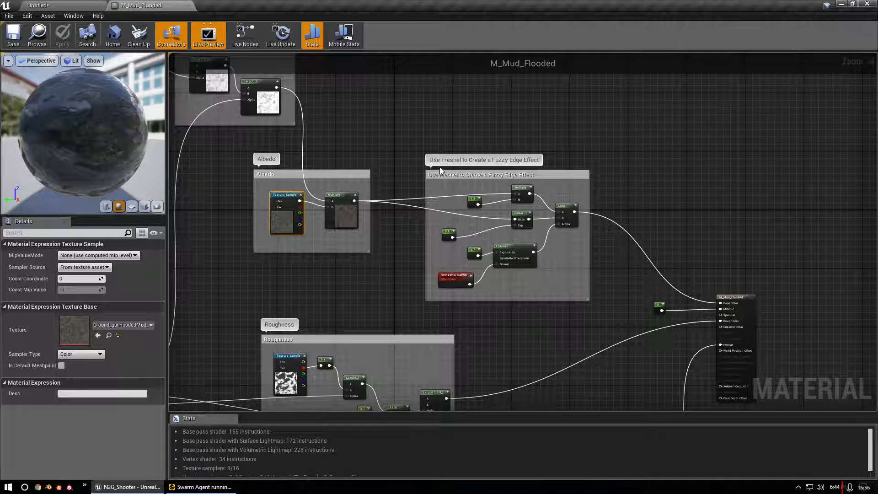
pyautogui.moveTo(493, 340); pyautogui.dragTo(742, 152, button='right')
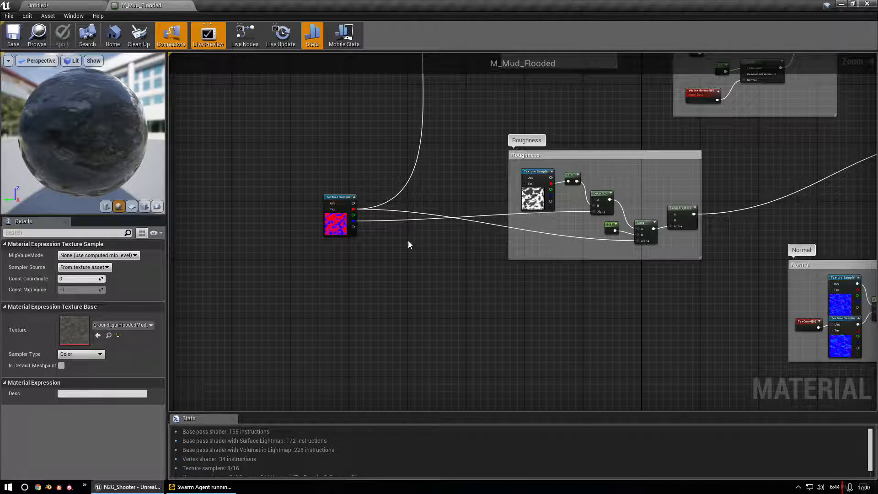
pyautogui.click(337, 222)
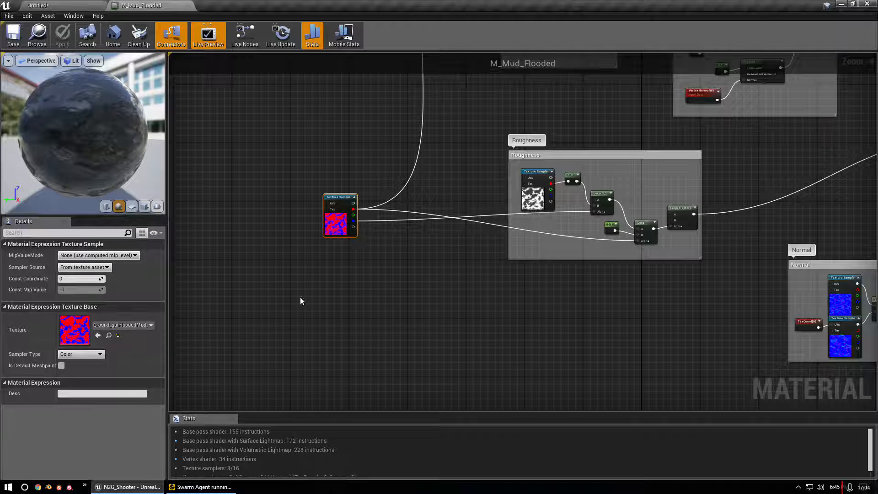
pyautogui.click(530, 197)
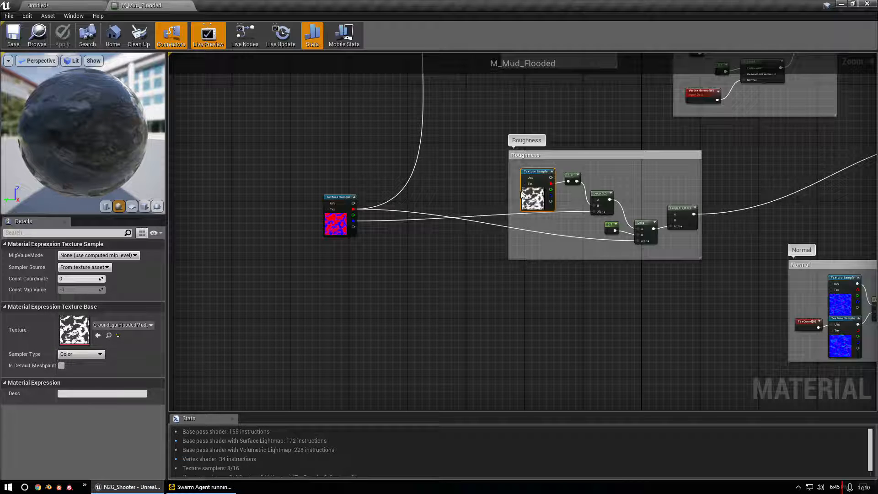
pyautogui.moveTo(624, 308); pyautogui.dragTo(278, 227, button='right')
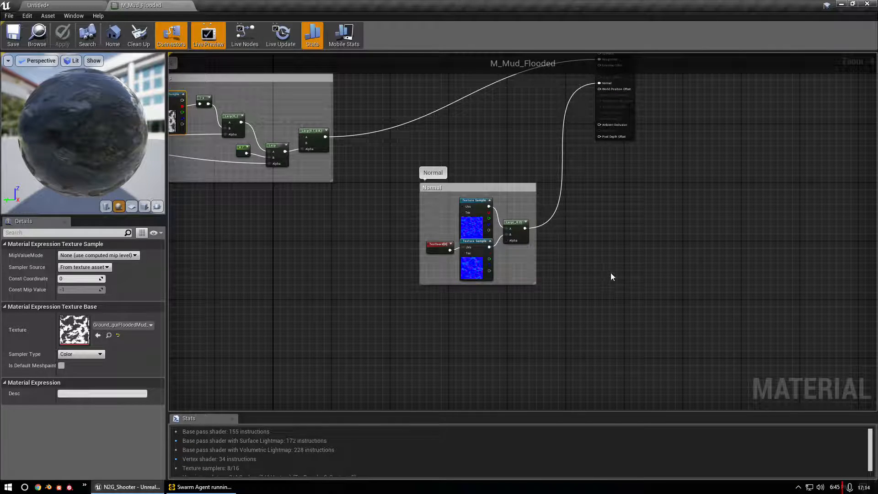
pyautogui.moveTo(612, 273); pyautogui.dragTo(584, 398, button='right')
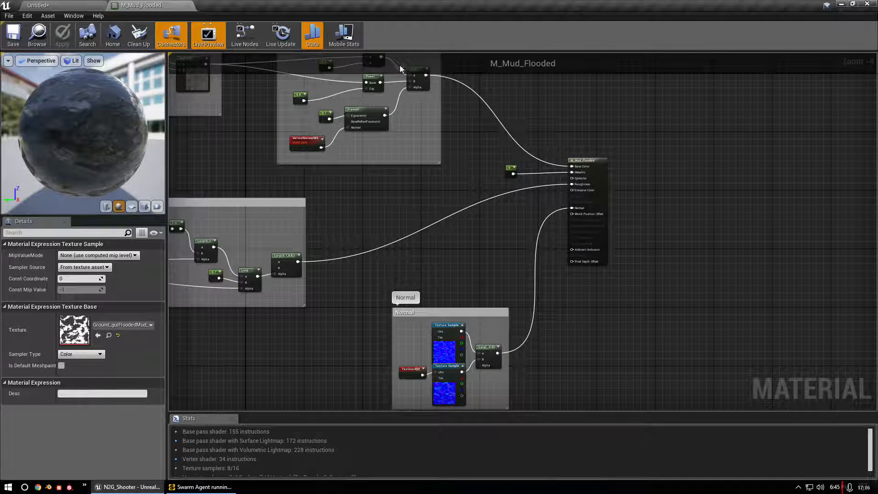
# - Review the complete node network and how its groups connect to the M_Mud_Flooded output node
pyautogui.moveTo(476, 167); pyautogui.dragTo(509, 251, button='right')
pyautogui.scroll(-3, 509, 251)
pyautogui.scroll(-1, 509, 251)
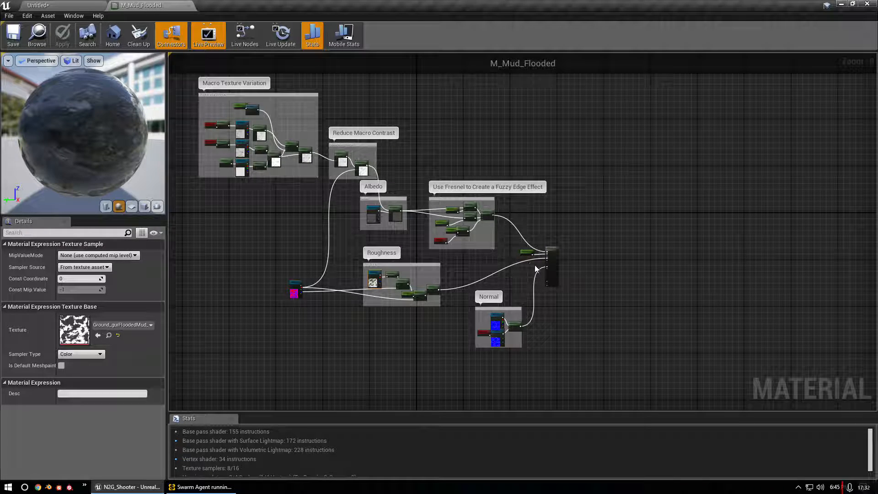
pyautogui.scroll(9, 565, 266)
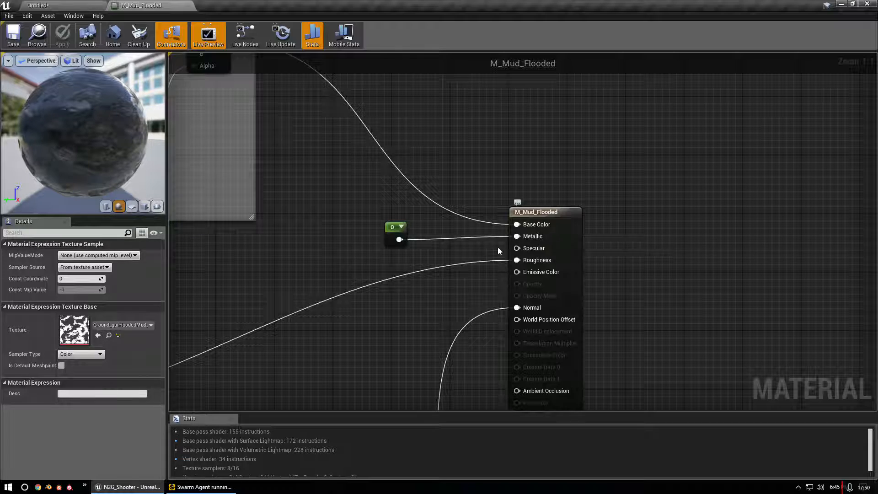
pyautogui.scroll(-3, 460, 254)
pyautogui.moveTo(440, 287); pyautogui.dragTo(497, 188, button='right')
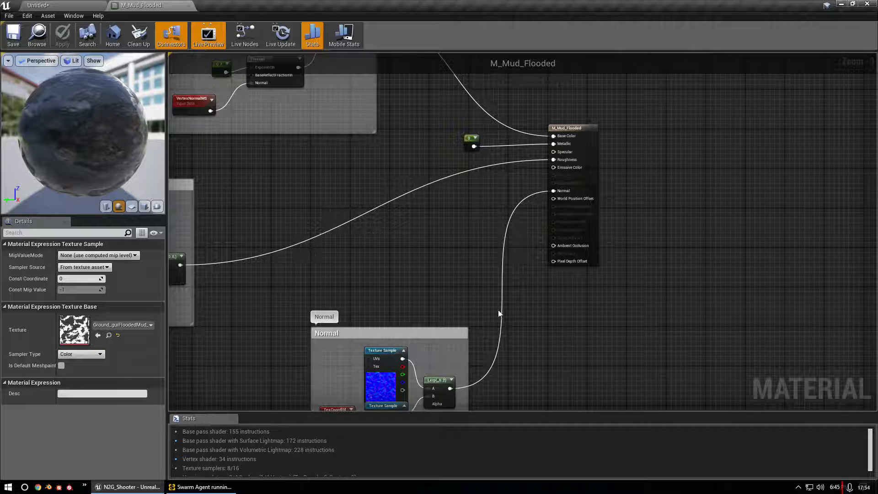
# - Browse the node types that can be added to the graph, expanding the Utility and Material Layer Blend categories
pyautogui.rightClick(320, 164)
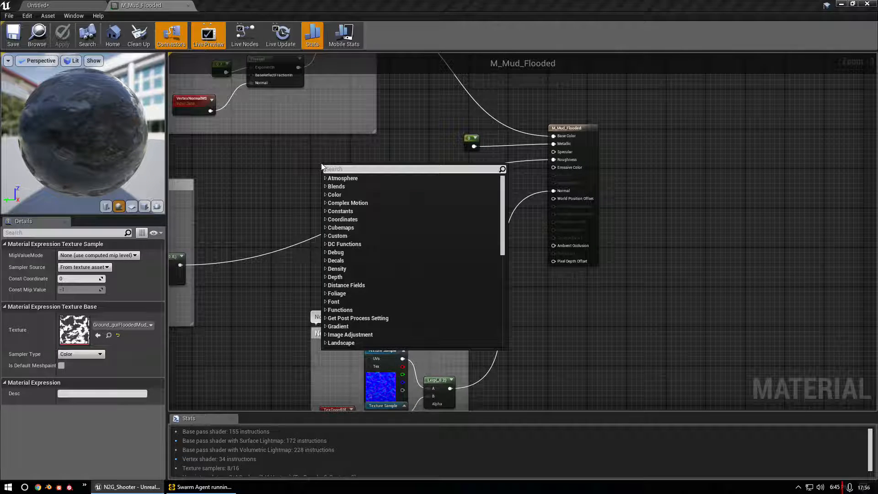
pyautogui.scroll(-5, 363, 185)
pyautogui.scroll(-4, 380, 244)
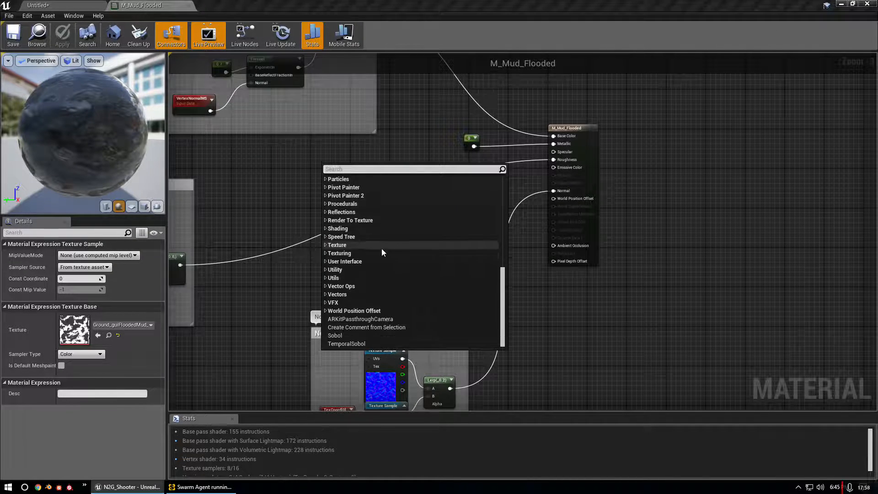
pyautogui.click(326, 270)
pyautogui.scroll(3, 365, 270)
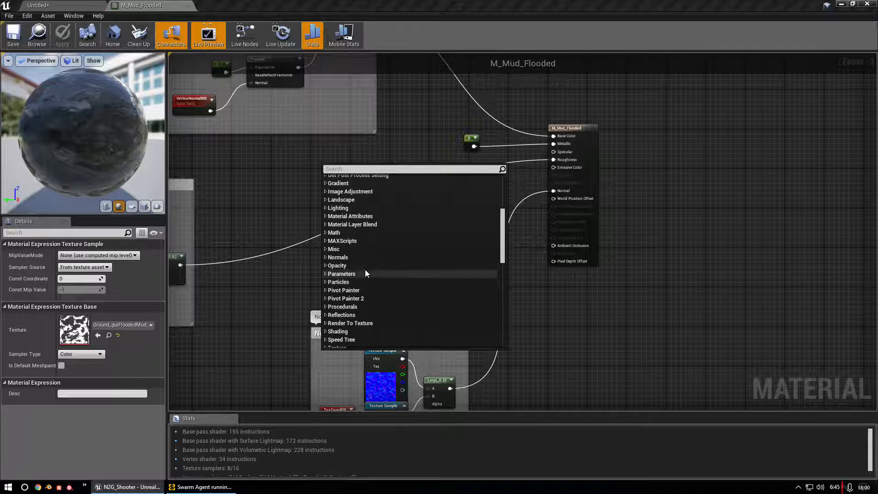
pyautogui.click(325, 224)
pyautogui.scroll(-5, 402, 253)
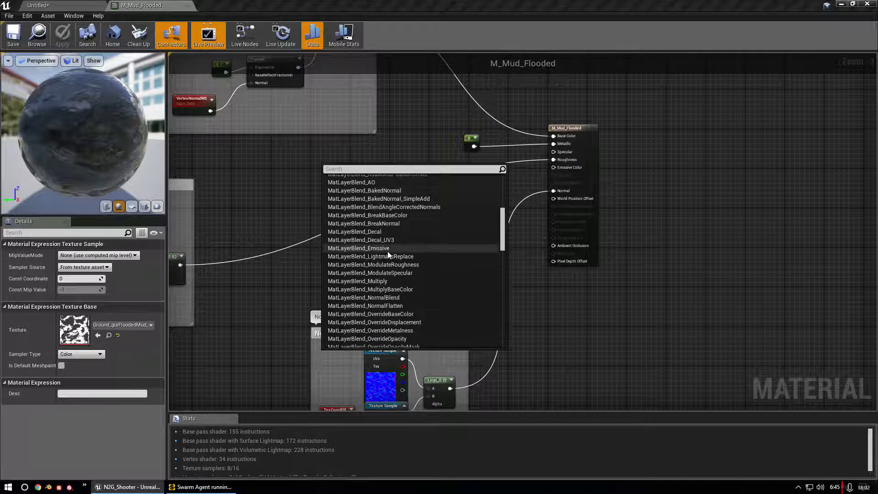
pyautogui.scroll(4, 454, 251)
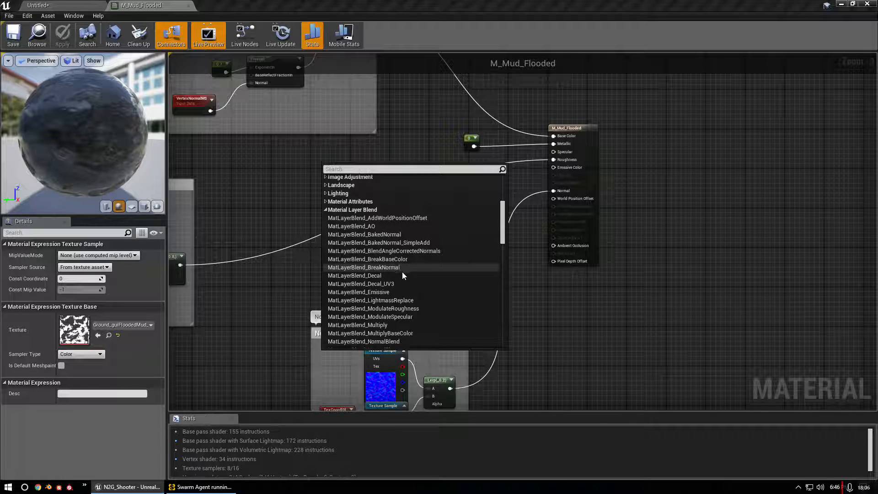
pyautogui.scroll(-4, 404, 290)
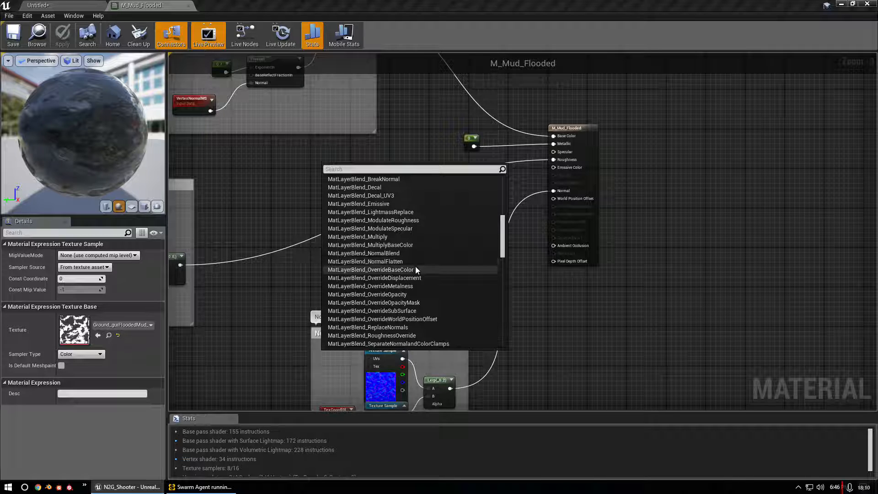
pyautogui.scroll(-4, 434, 284)
pyautogui.scroll(-2, 423, 282)
# - Browse the addable node types, looking through the math functions and expanding the Color and Blends categories, and close the list
pyautogui.click(325, 280)
pyautogui.scroll(-5, 389, 284)
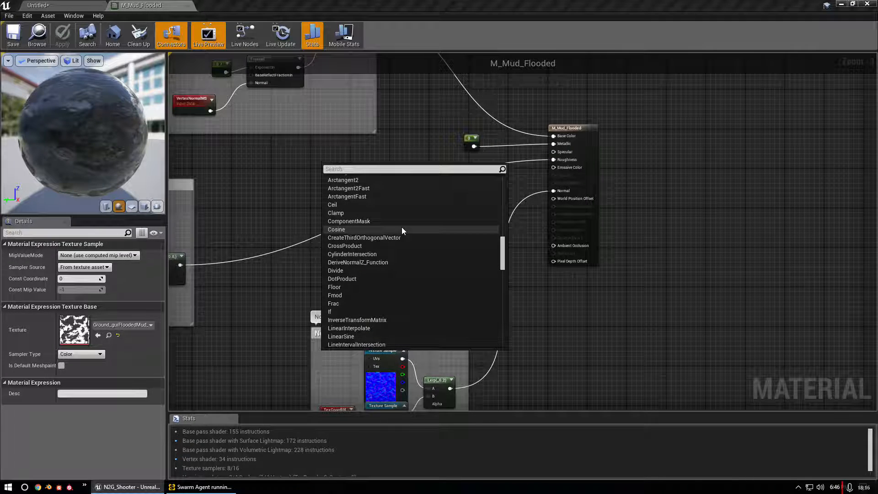
pyautogui.scroll(-3, 429, 251)
pyautogui.scroll(-7, 425, 279)
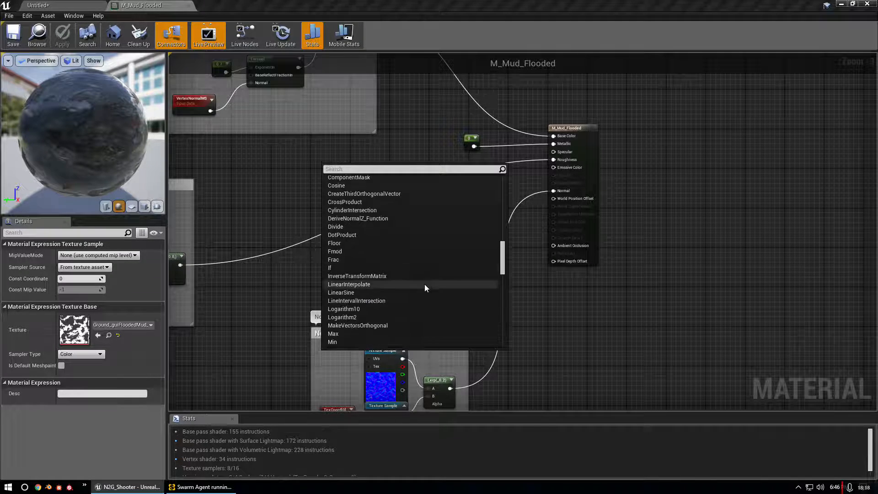
pyautogui.scroll(-3, 421, 259)
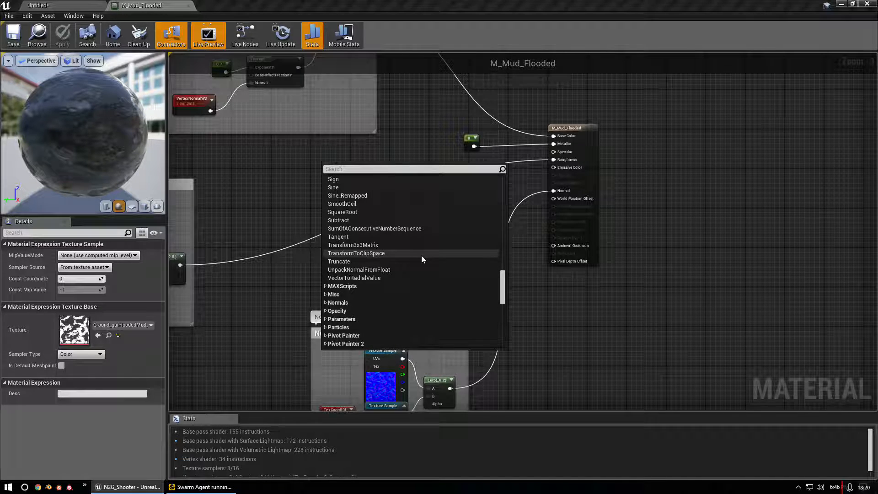
pyautogui.scroll(20, 422, 255)
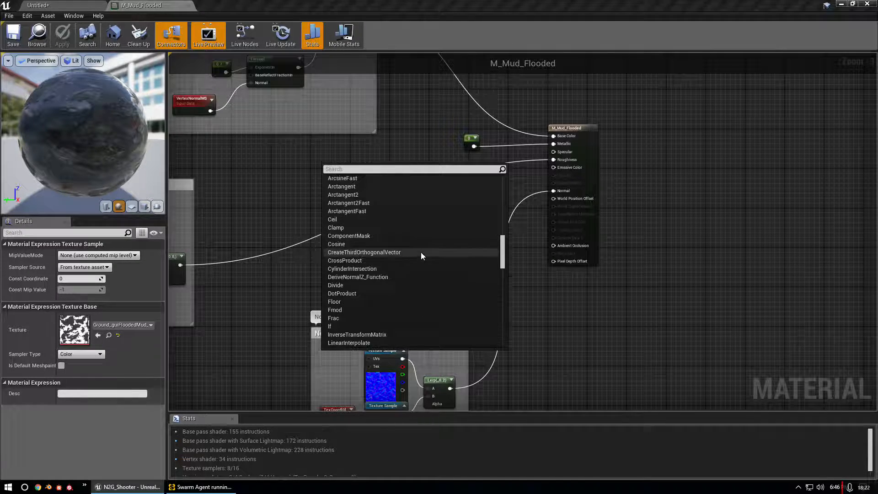
pyautogui.scroll(15, 421, 255)
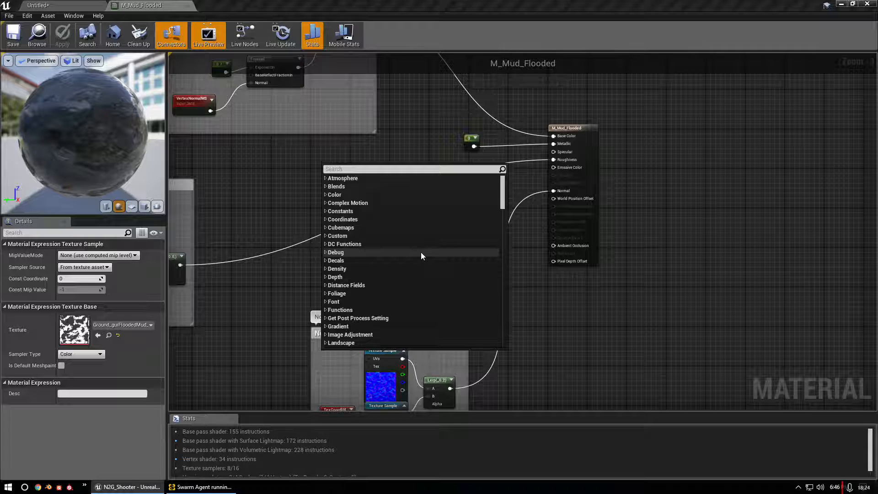
pyautogui.click(326, 194)
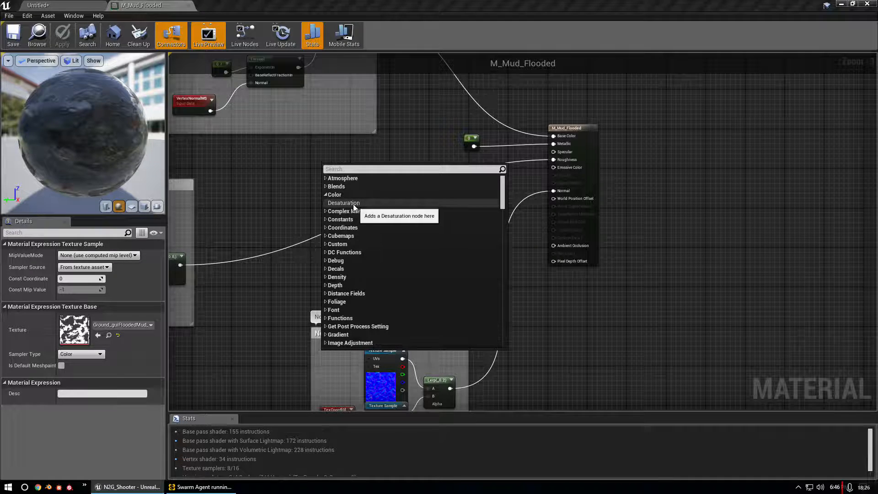
pyautogui.click(333, 188)
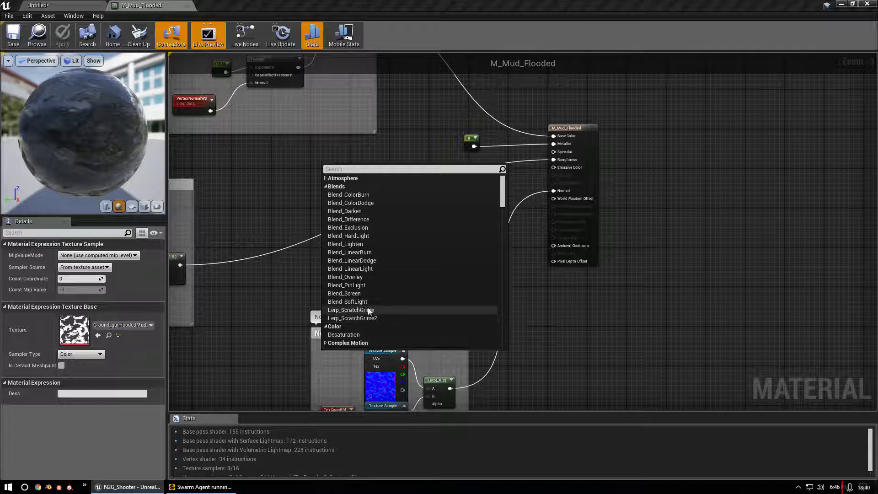
pyautogui.click(433, 128)
# - Add a Blend_ColorDodge node from the Blends category and place it near the constant feeding the Metallic input
pyautogui.rightClick(395, 166)
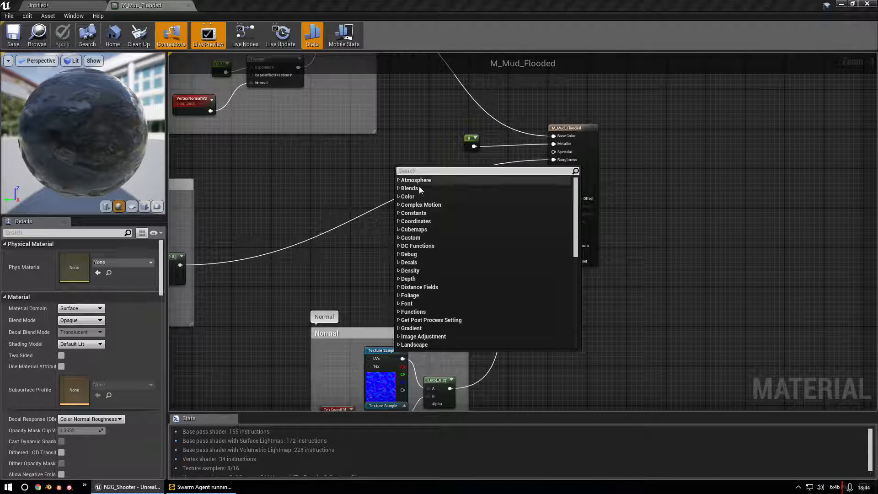
pyautogui.click(397, 188)
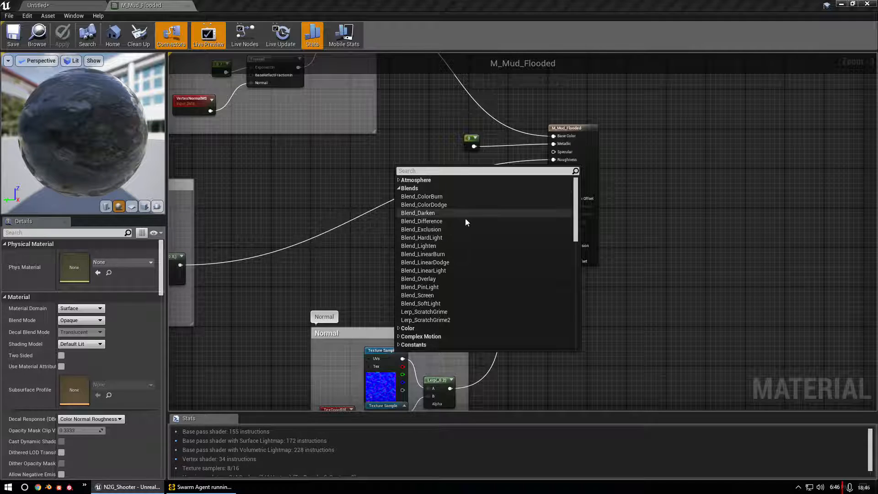
pyautogui.click(423, 205)
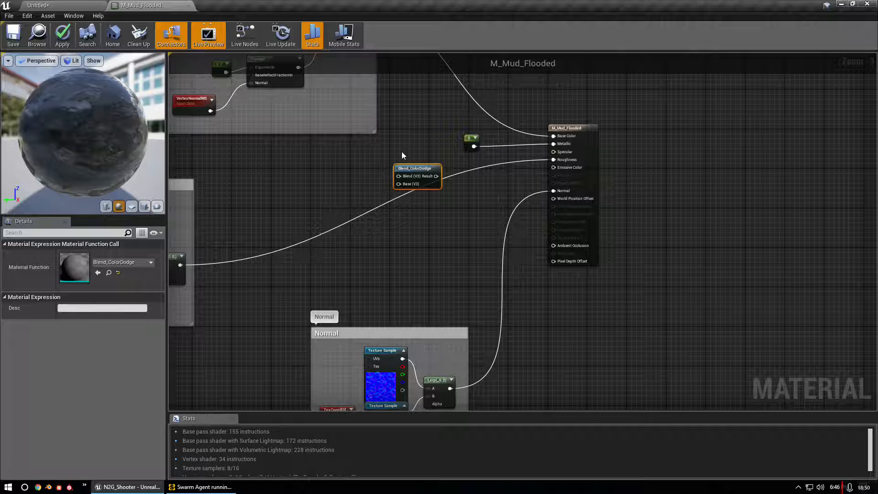
pyautogui.moveTo(433, 168); pyautogui.dragTo(444, 111)
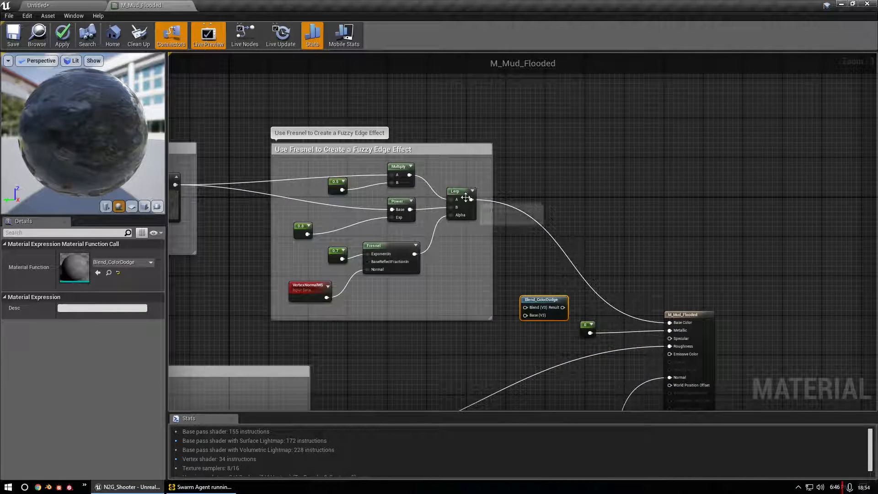
pyautogui.moveTo(471, 200); pyautogui.dragTo(516, 257)
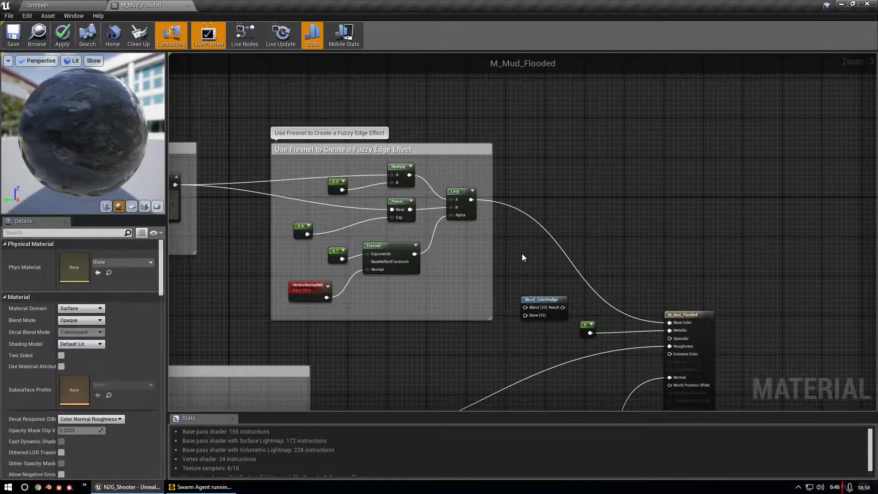
# - Delete the Blend_ColorDodge node from the M_Mud_Flooded graph
pyautogui.moveTo(519, 332); pyautogui.dragTo(506, 251, button='right')
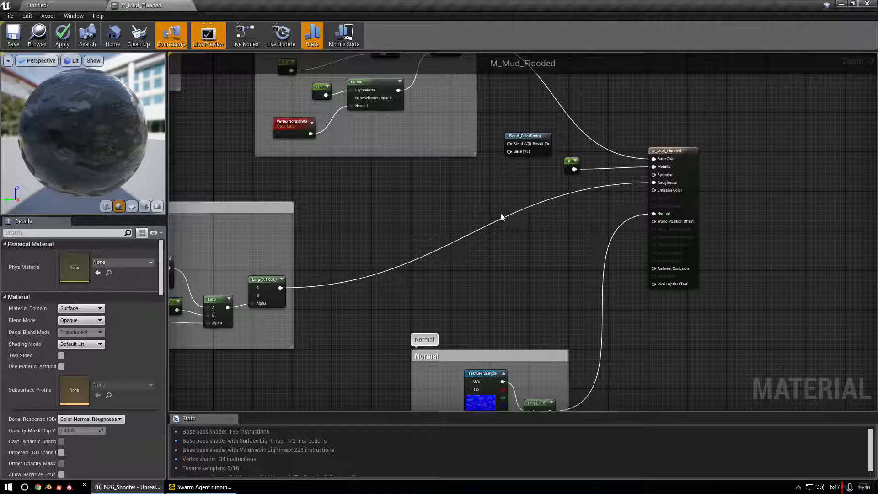
pyautogui.click(524, 137)
pyautogui.press('Delete')
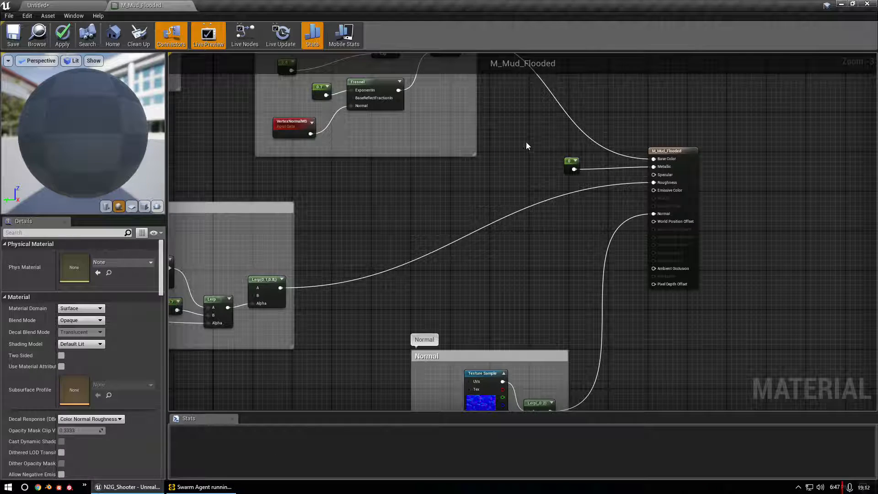
# - Take a last look at the full M_Mud_Flooded network, close its material editor, and clear the asset selection
pyautogui.scroll(-4, 524, 158)
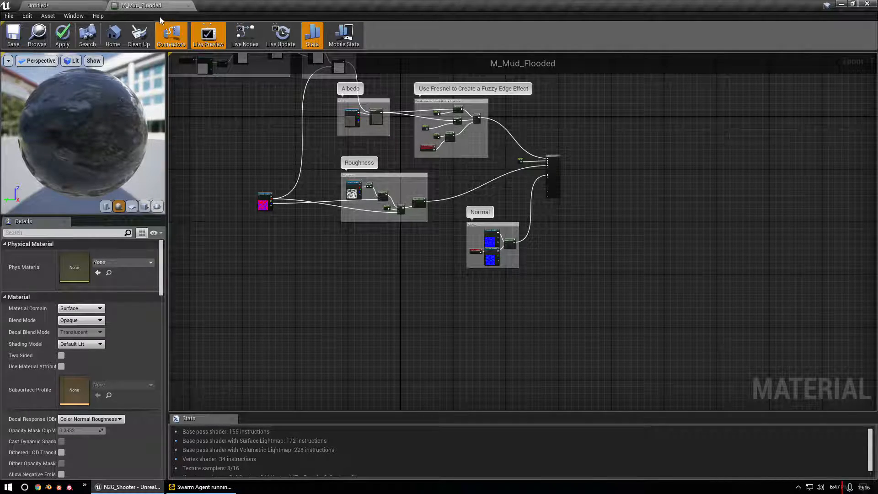
pyautogui.moveTo(208, 110); pyautogui.dragTo(317, 200, button='right')
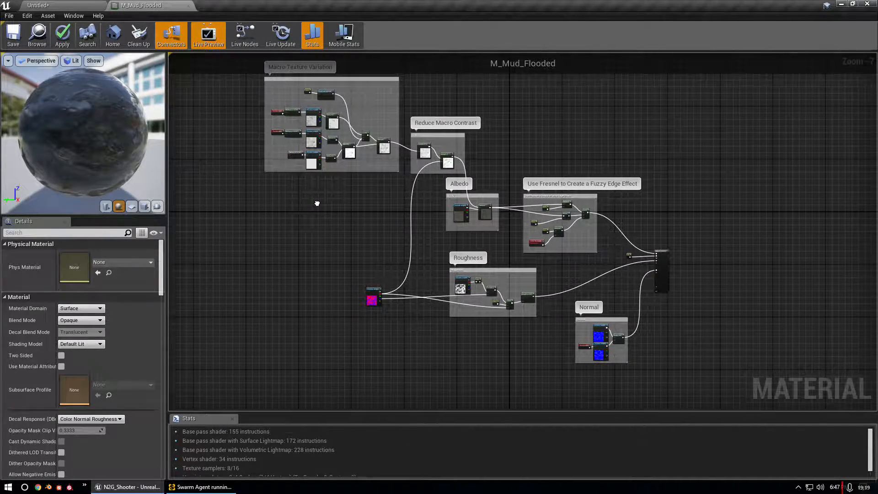
pyautogui.click(188, 6)
pyautogui.click(504, 273)
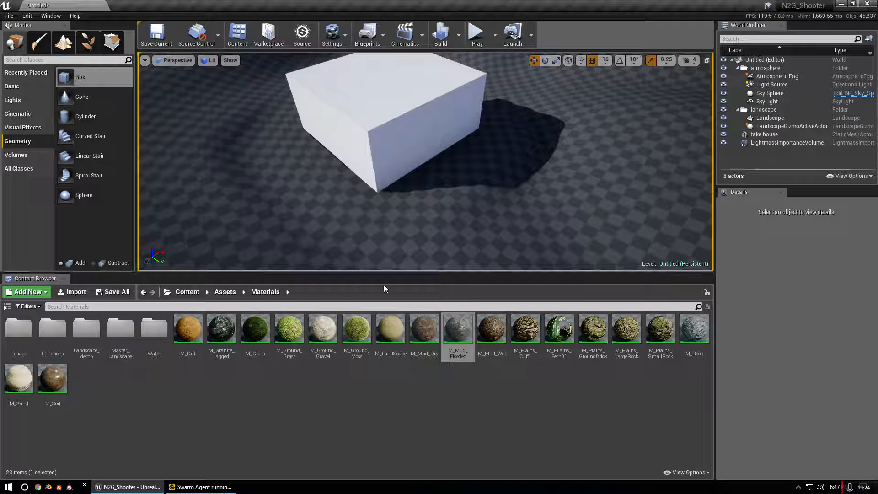
pyautogui.click(317, 433)
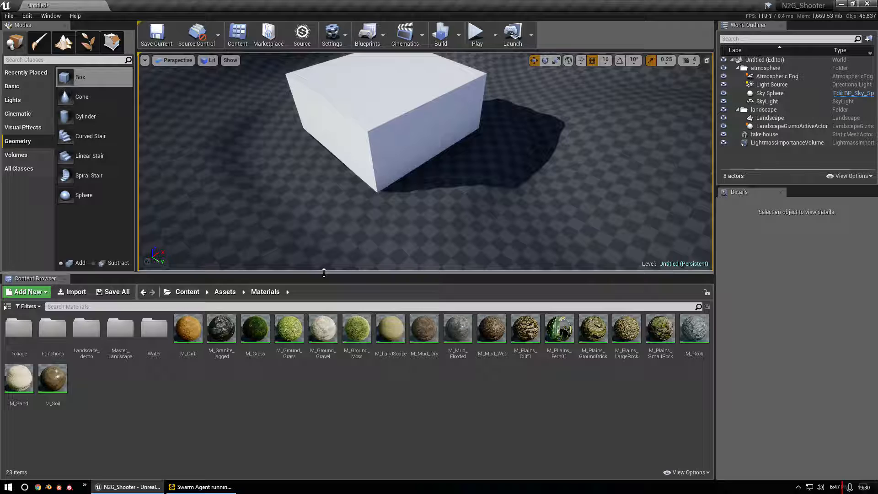
# - Enlarge the level viewport by shrinking the Content Browser, and open the Master_Landscape folder
pyautogui.moveTo(315, 225); pyautogui.dragTo(360, 265, button='right')
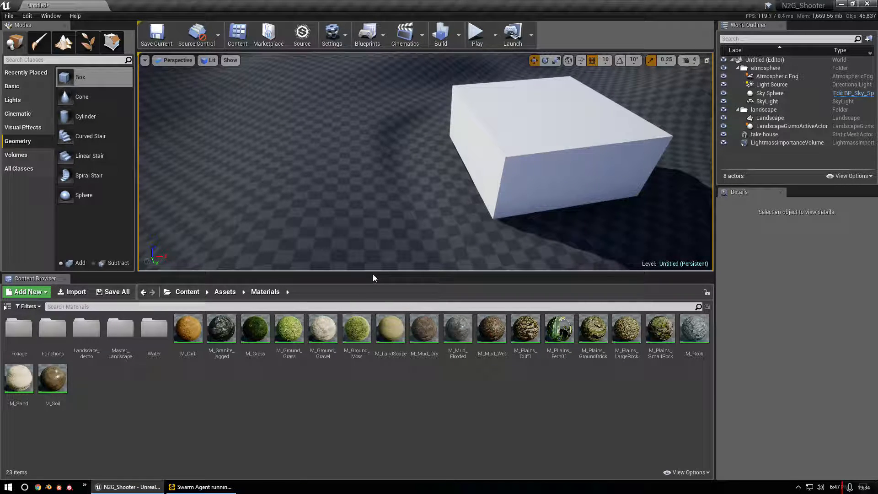
pyautogui.moveTo(373, 274); pyautogui.dragTo(372, 336)
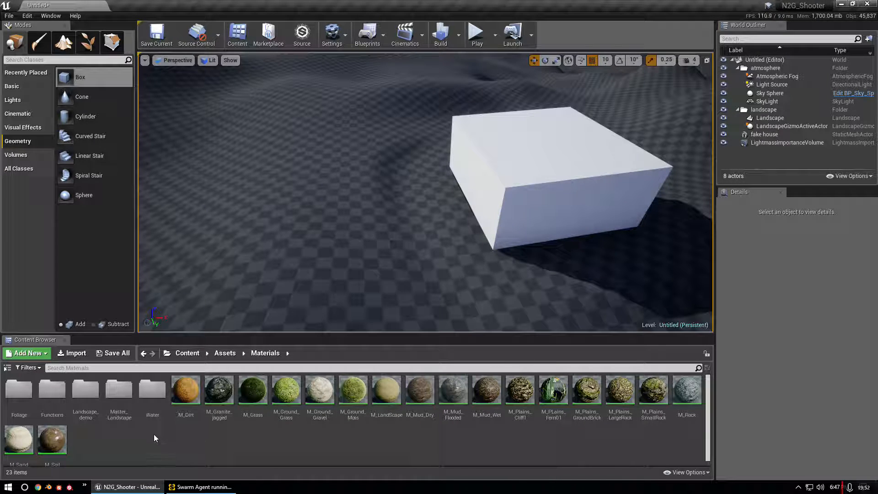
pyautogui.doubleClick(119, 390)
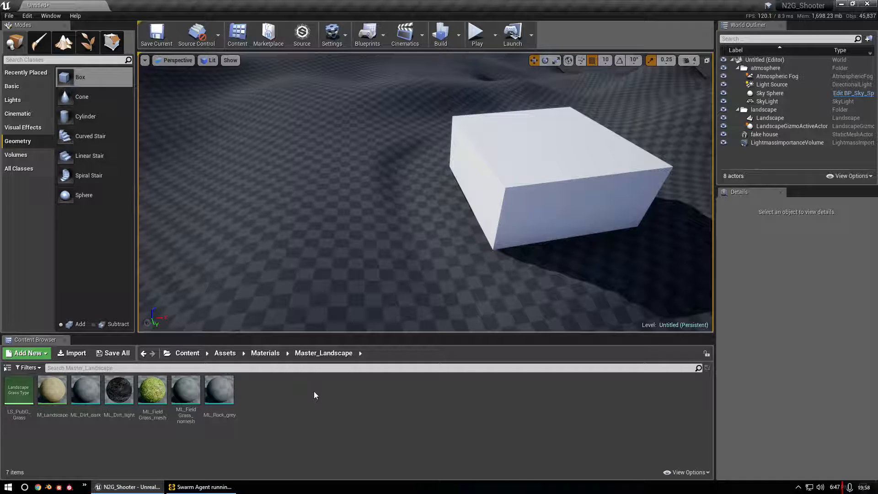
# - Open the ML_Dirt_dark material function and examine its Close UV's, Distant UVs and Distance Blending groups, including the LandscapeCoords node
pyautogui.moveTo(288, 183); pyautogui.dragTo(229, 181, button='right')
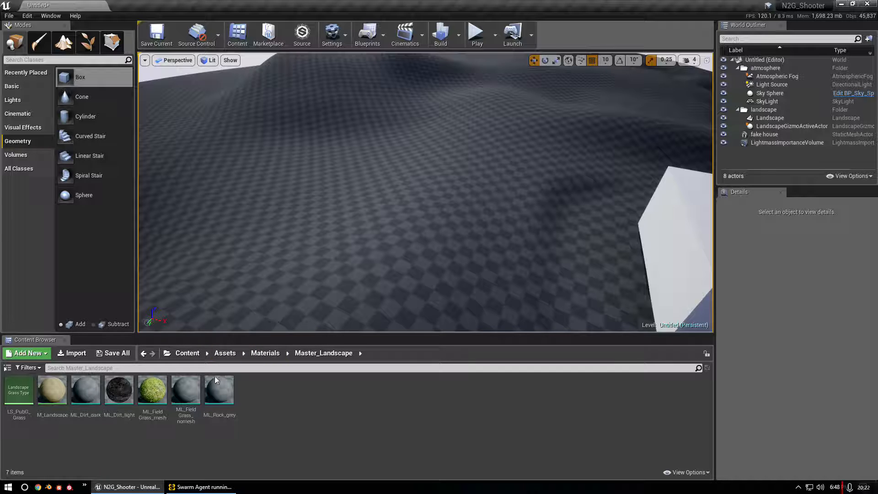
pyautogui.doubleClick(85, 390)
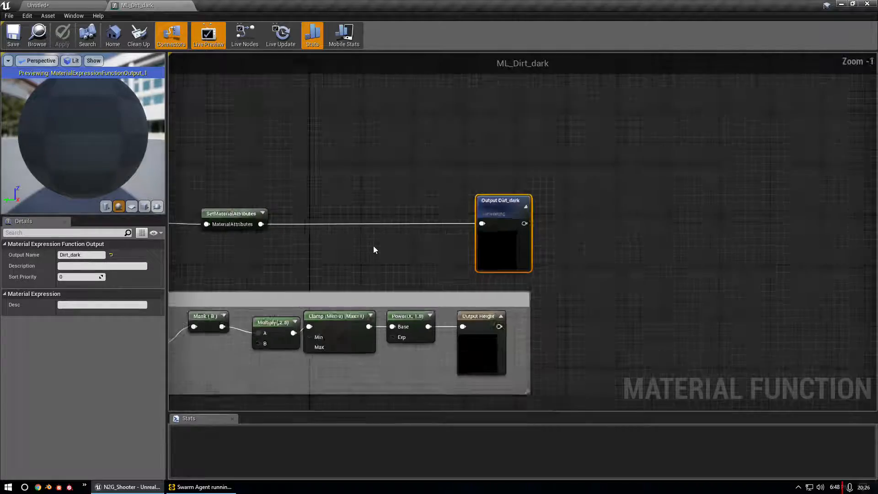
pyautogui.scroll(-8, 373, 250)
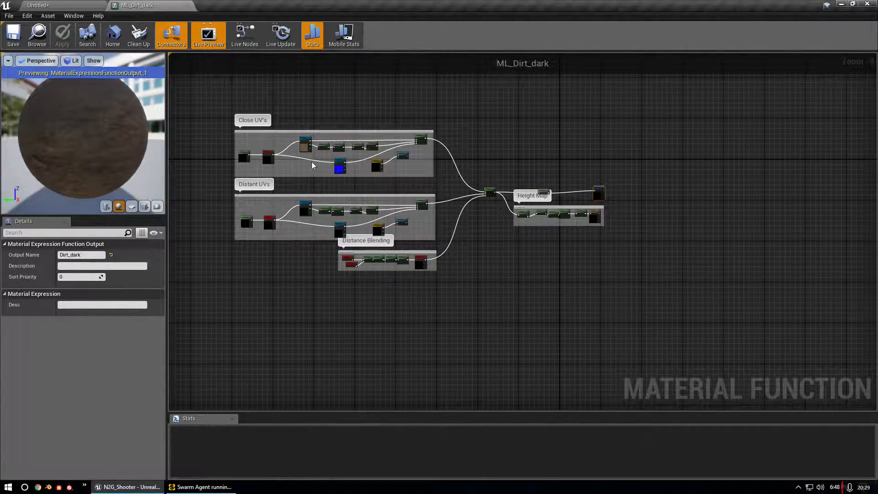
pyautogui.scroll(5, 309, 159)
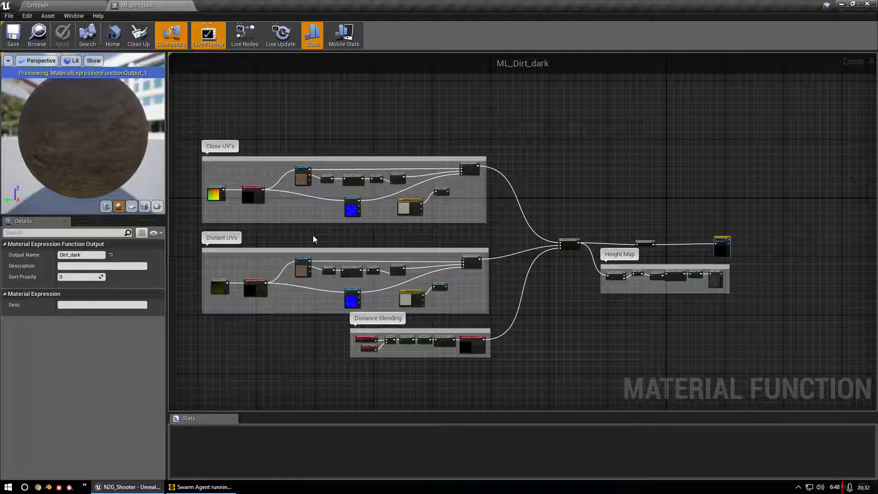
pyautogui.moveTo(313, 235); pyautogui.dragTo(404, 227, button='right')
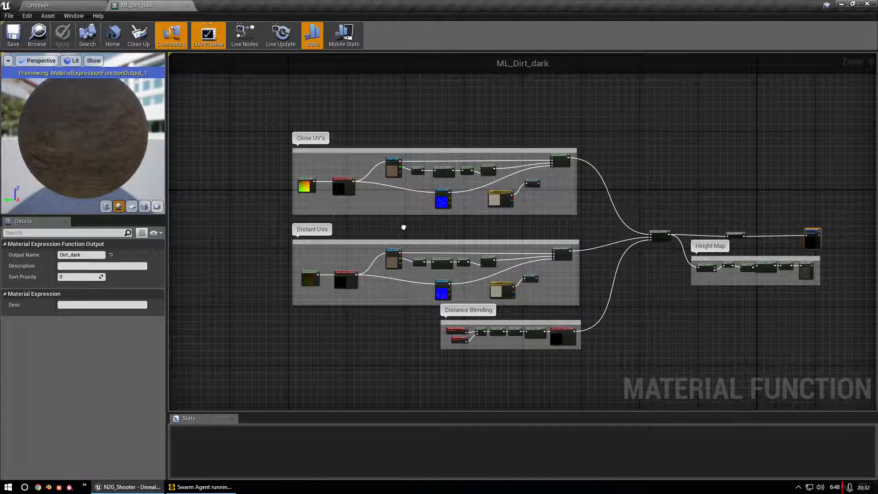
pyautogui.scroll(5, 267, 175)
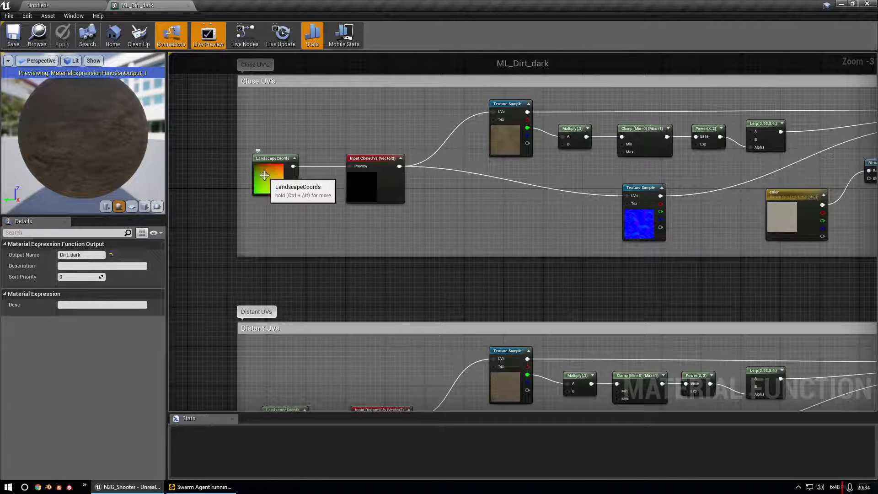
pyautogui.click(269, 172)
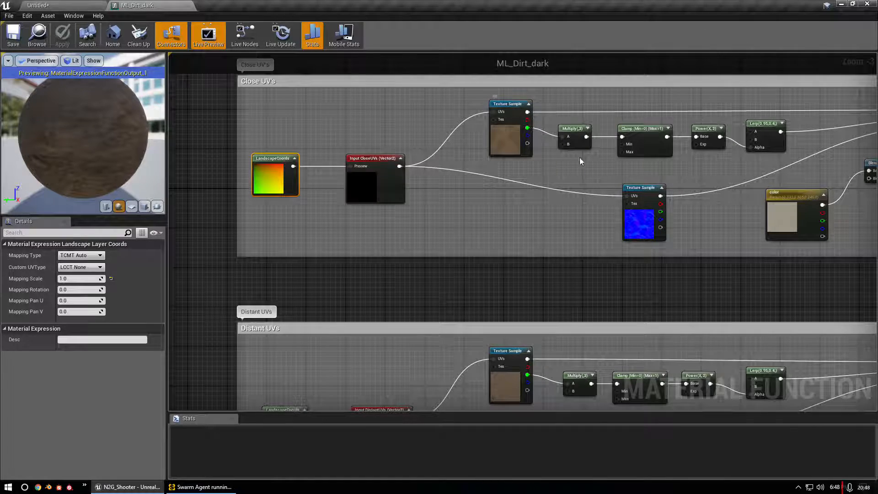
pyautogui.scroll(-2, 609, 276)
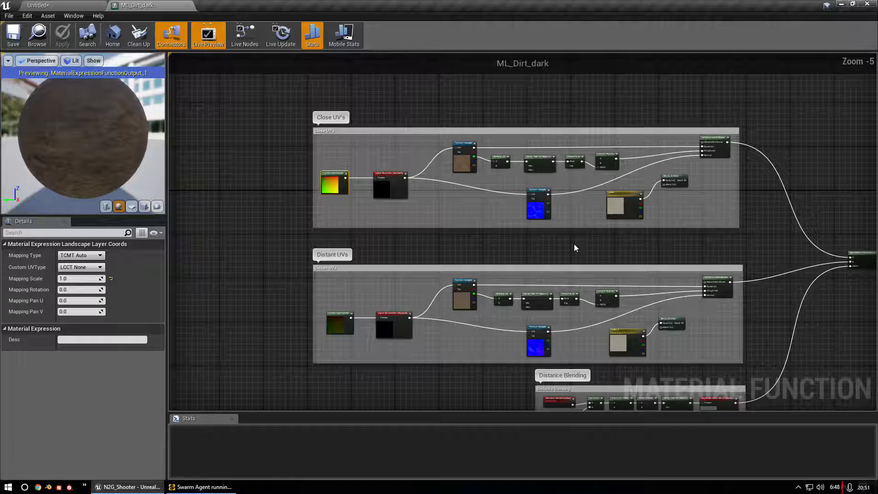
pyautogui.scroll(-1, 575, 247)
pyautogui.moveTo(588, 251); pyautogui.dragTo(423, 209, button='right')
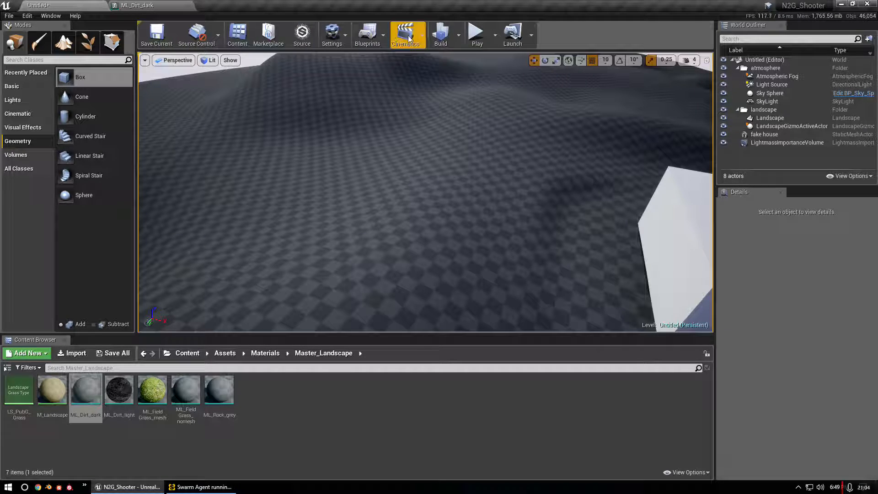
# - Review the level editor's Engine Scalability, Material Quality Level and Preview Rendering Level settings
pyautogui.click(345, 35)
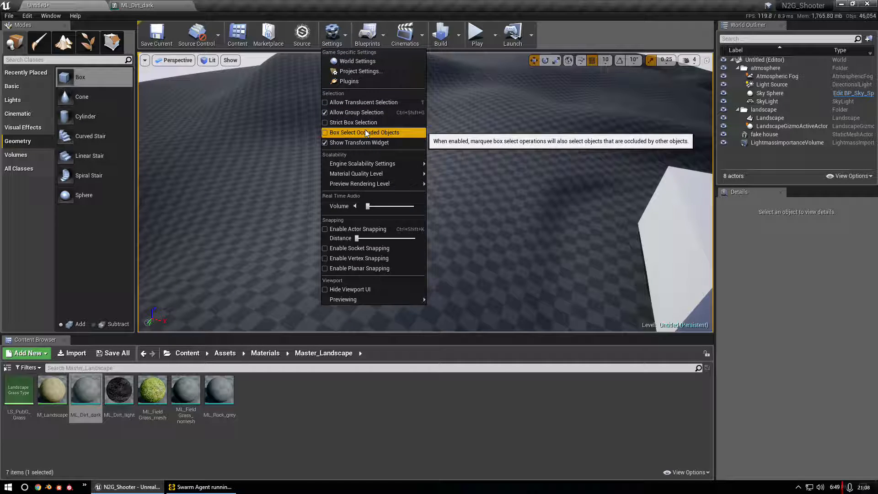
pyautogui.moveTo(369, 164)
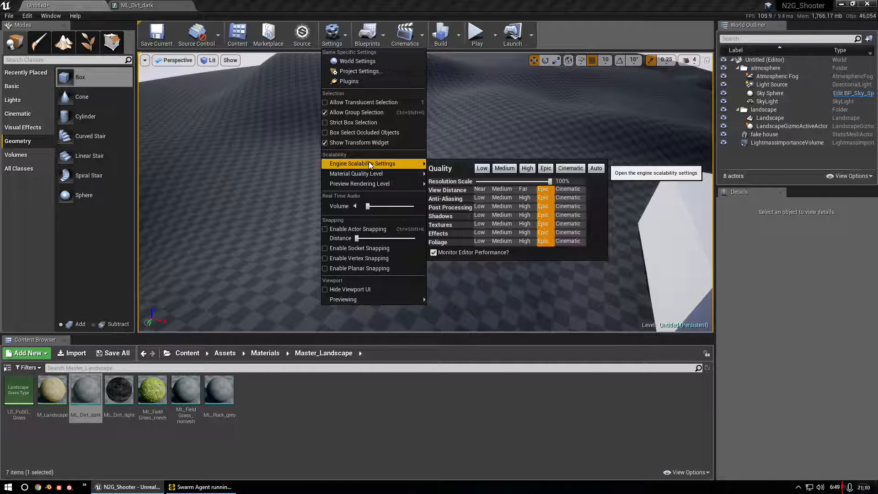
pyautogui.moveTo(404, 175)
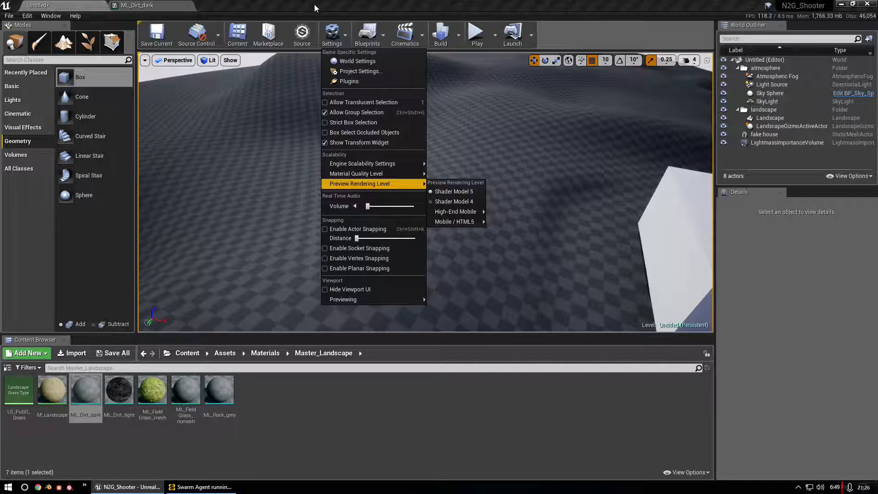
# - Return to the ML_Dirt_dark graph and move the Close UV's comment group slightly upward, away from the Distant UVs group
pyautogui.click(137, 5)
pyautogui.click(137, 5)
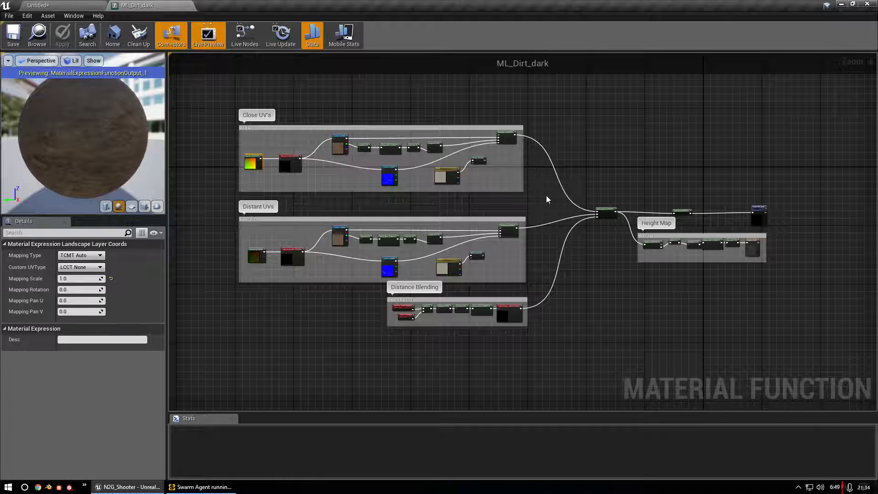
pyautogui.moveTo(375, 127); pyautogui.dragTo(374, 117)
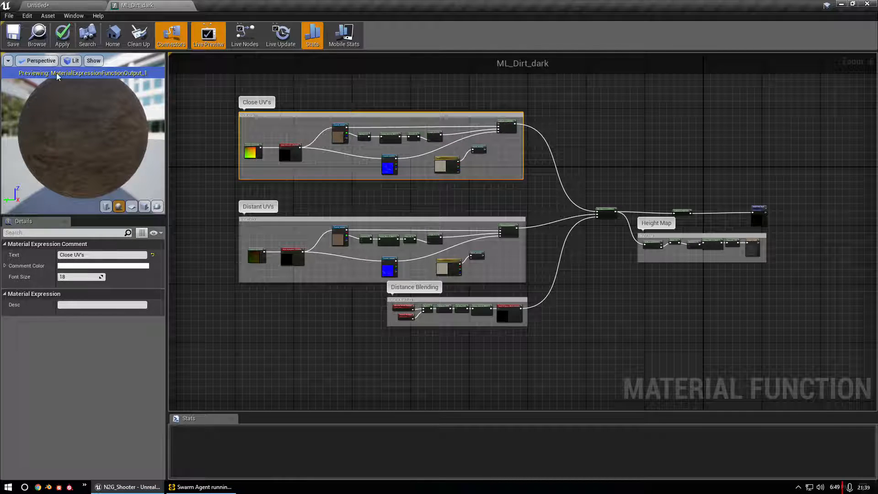
# - Save the ML_Dirt_dark function and examine how BlendMaterialAttributes feeds the SetMaterialAttributes node and the Height Map group
pyautogui.click(13, 36)
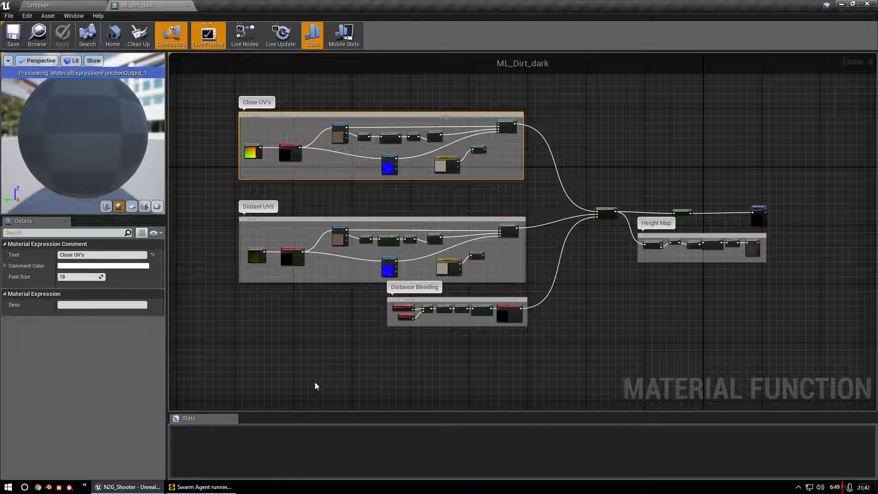
pyautogui.click(624, 298)
pyautogui.scroll(2, 586, 147)
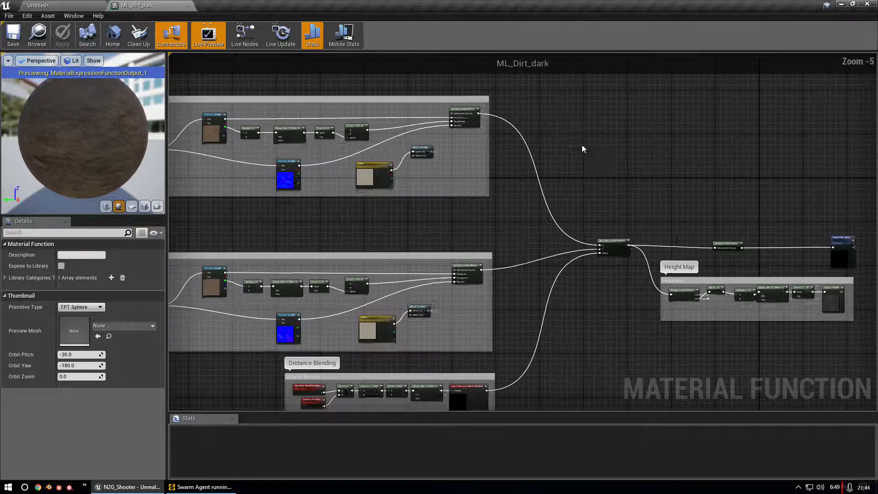
pyautogui.scroll(2, 771, 234)
pyautogui.scroll(-3, 756, 262)
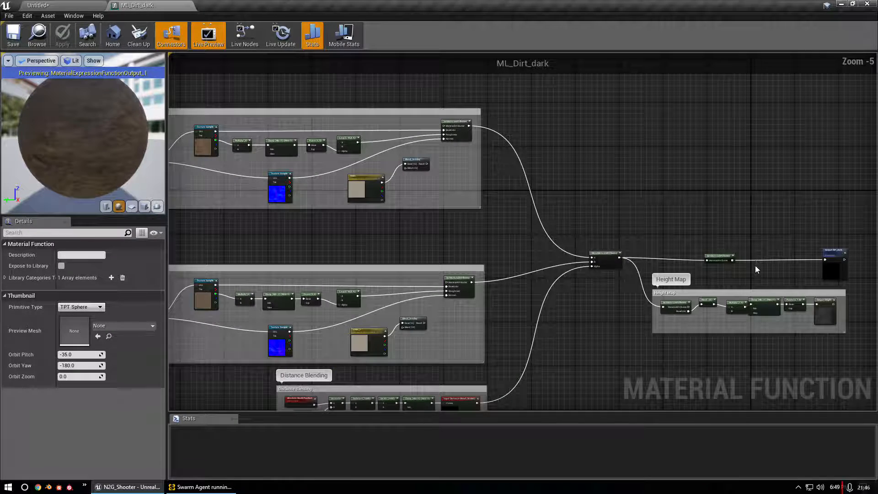
pyautogui.scroll(3, 640, 297)
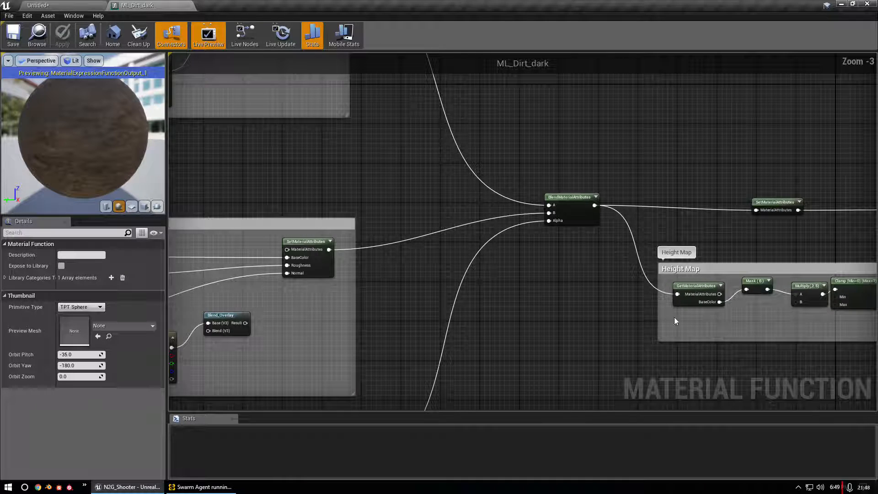
# - Break the link from BlendMaterialAttributes to the Height Map group's GetMaterialAttributes node, restore it, and save the function
pyautogui.keyDown('alt'); pyautogui.click(677, 294); pyautogui.keyUp('alt')
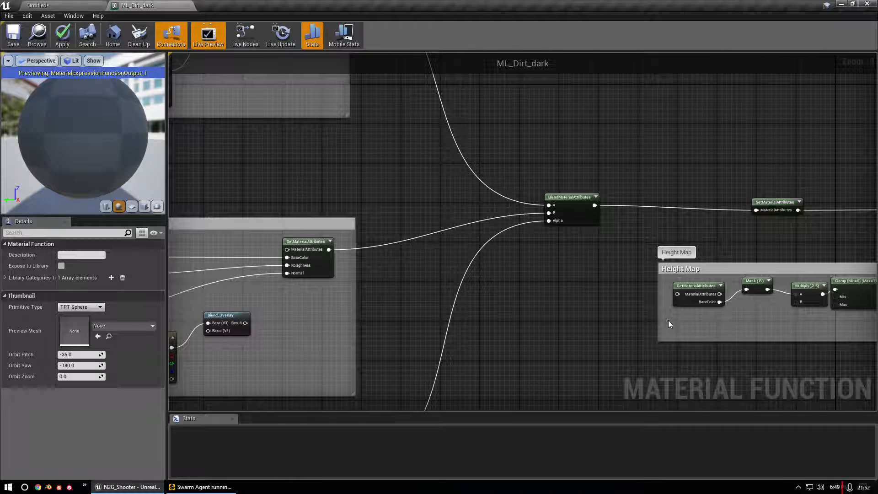
pyautogui.click(13, 40)
pyautogui.moveTo(593, 205); pyautogui.dragTo(678, 294)
pyautogui.click(13, 34)
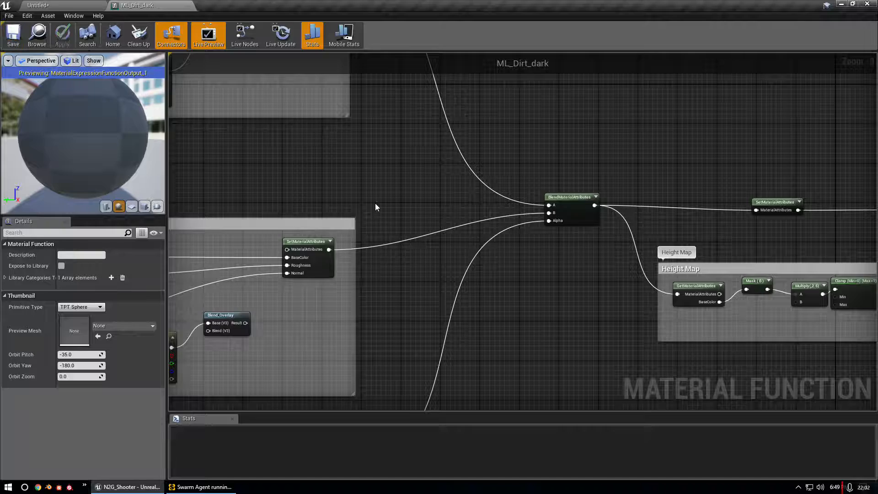
# - Enlarge the Stats area below the graph and bring the Close UV's, Distant UVs and Height Map groups into view
pyautogui.moveTo(305, 412); pyautogui.dragTo(304, 378)
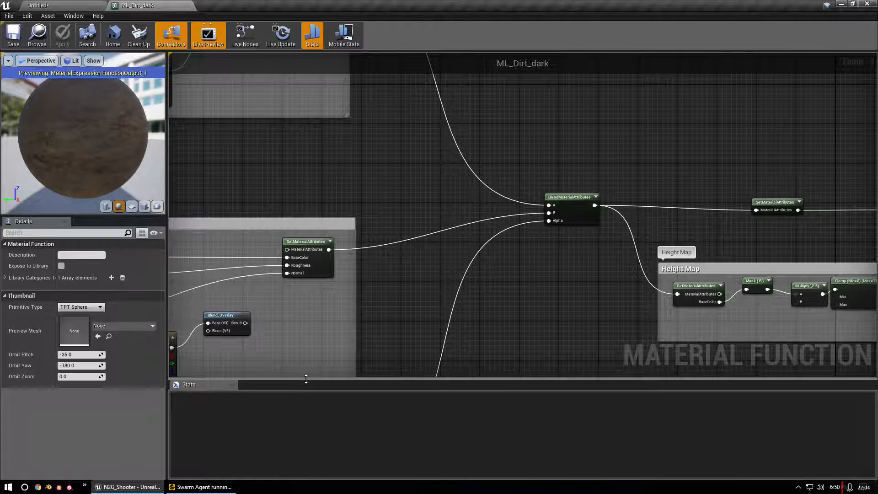
pyautogui.scroll(-7, 473, 336)
pyautogui.moveTo(411, 280); pyautogui.dragTo(531, 264, button='right')
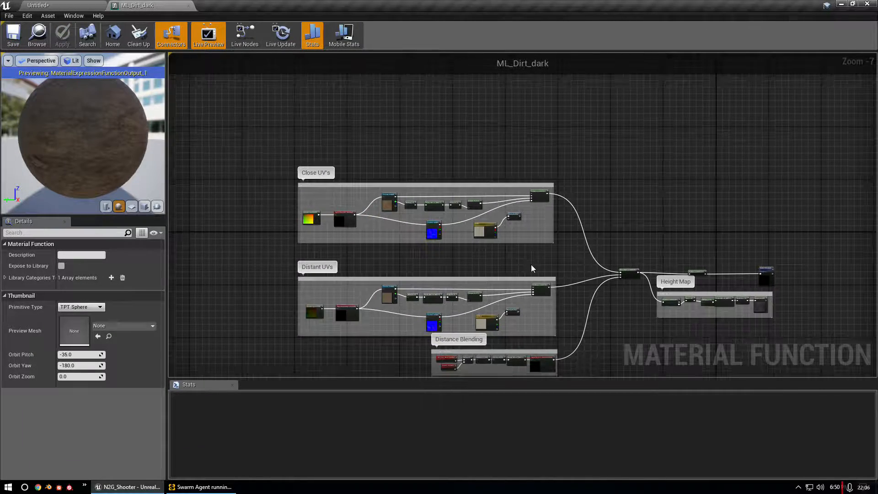
# - Inspect the color vector parameter in the Close UV's group, including its colour picker, and its link to the Blend_Overlay node
pyautogui.click(480, 231)
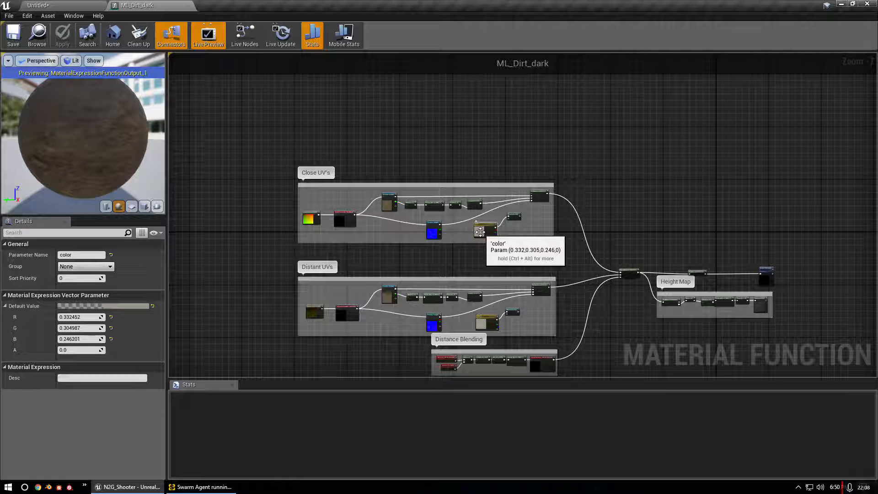
pyautogui.doubleClick(481, 232)
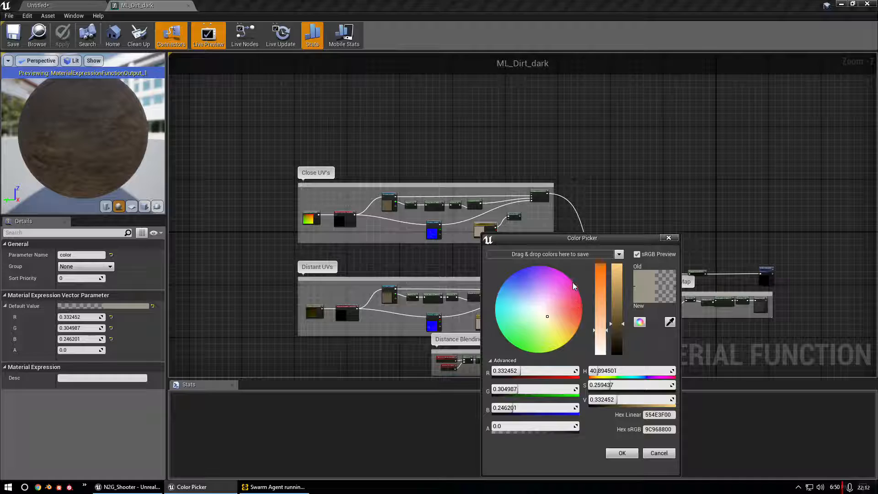
pyautogui.click(669, 238)
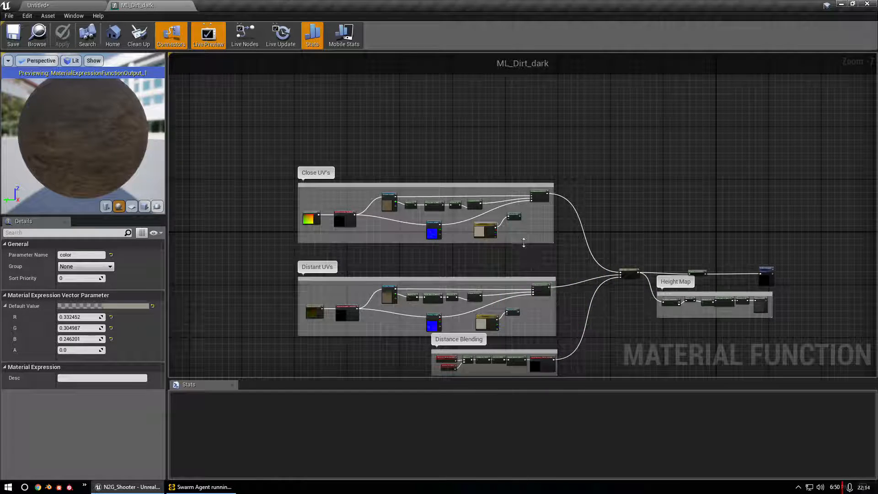
pyautogui.scroll(3, 517, 238)
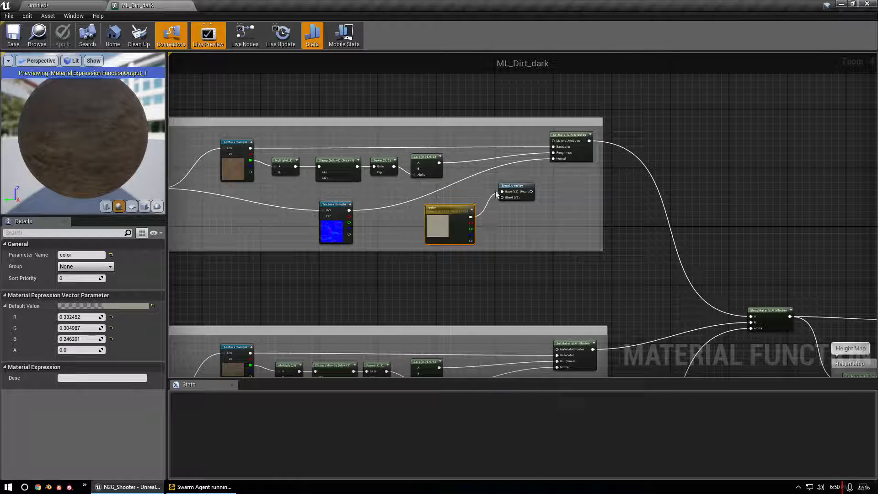
# - Delete the color parameter and Blend_Overlay nodes from both the Close UV's and Distant UVs groups, and apply the changes
pyautogui.keyDown('shift'); pyautogui.click(515, 186); pyautogui.keyUp('shift')
pyautogui.press('Delete')
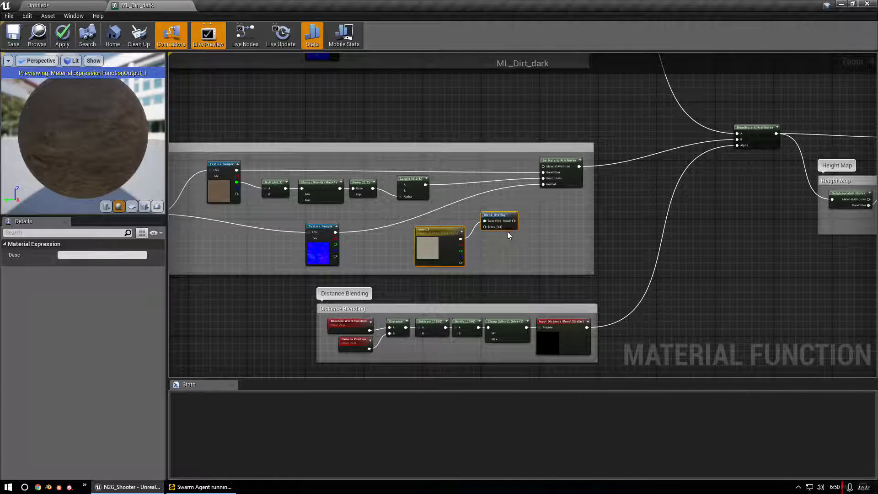
pyautogui.press('Delete')
pyautogui.click(62, 36)
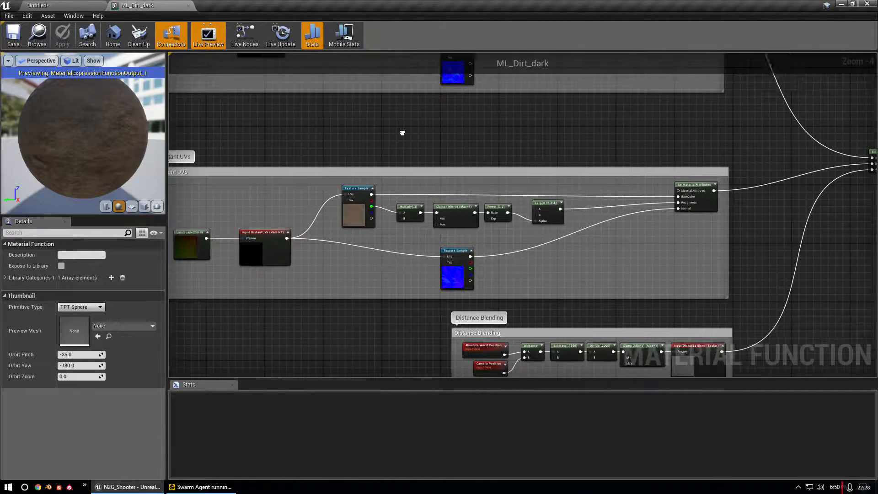
# - Inspect the color Texture Sample's settings in the Distant UVs group and cancel the pending autosave
pyautogui.scroll(-1, 402, 133)
pyautogui.moveTo(403, 133); pyautogui.dragTo(419, 110, button='right')
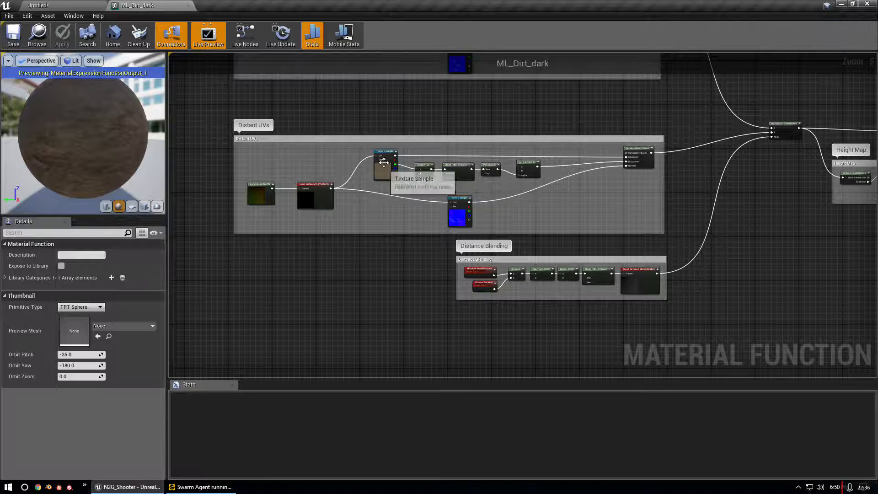
pyautogui.click(383, 170)
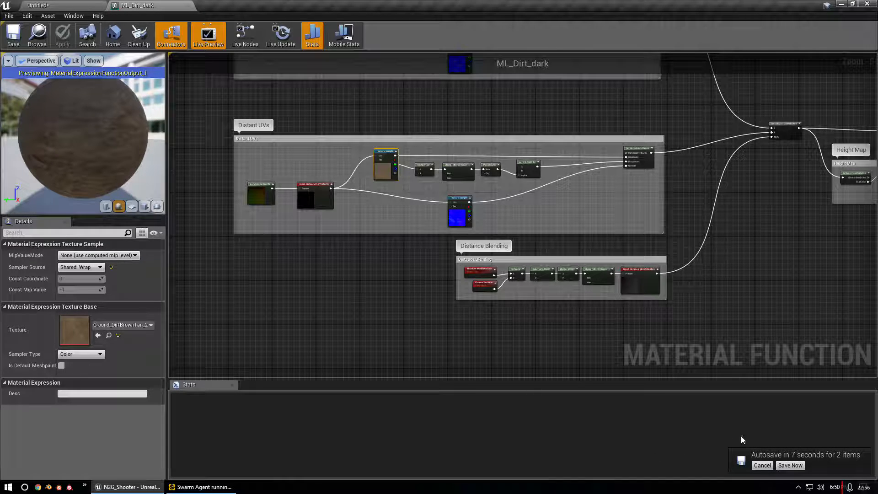
pyautogui.click(762, 466)
pyautogui.click(378, 324)
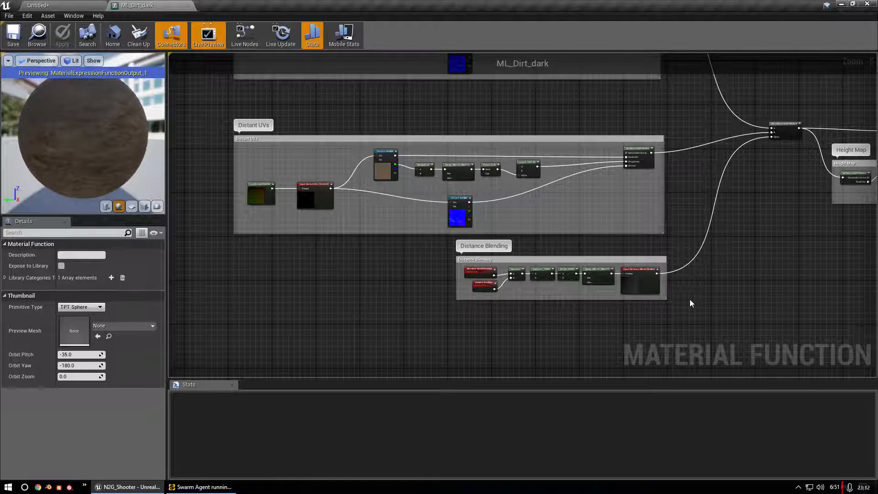
# - Compare the textures assigned to the color and normal Texture Samples in the Close UV's and Distant UVs groups
pyautogui.scroll(-2, 689, 299)
pyautogui.moveTo(512, 286); pyautogui.dragTo(326, 271, button='right')
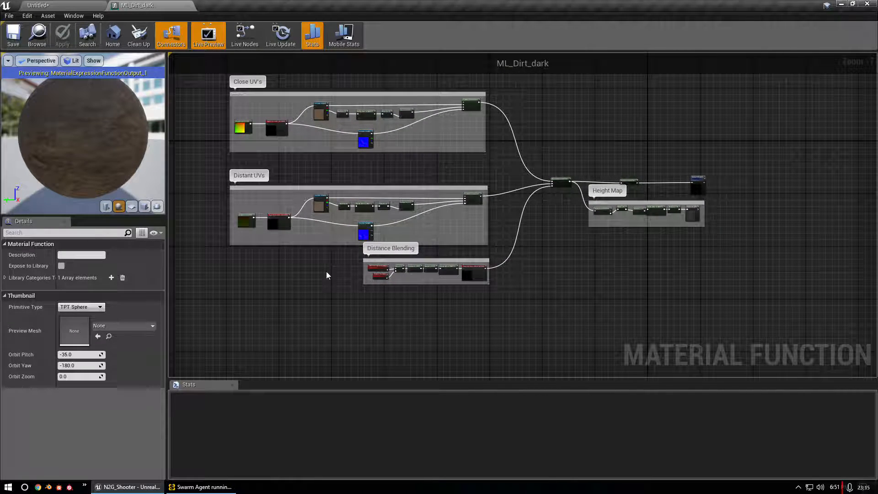
pyautogui.click(320, 114)
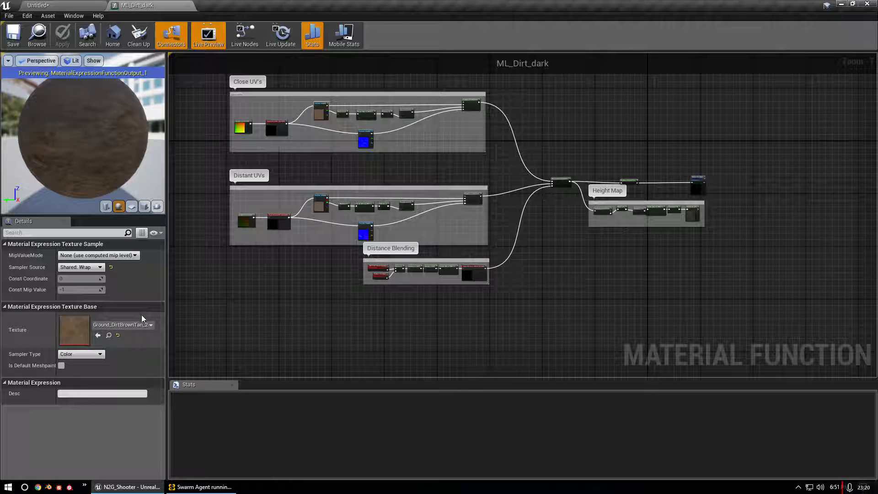
pyautogui.click(318, 205)
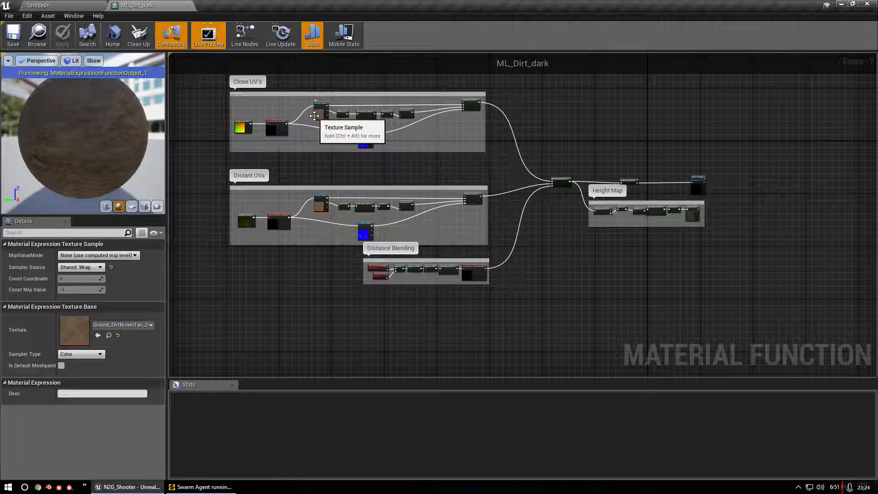
pyautogui.click(365, 141)
pyautogui.click(369, 235)
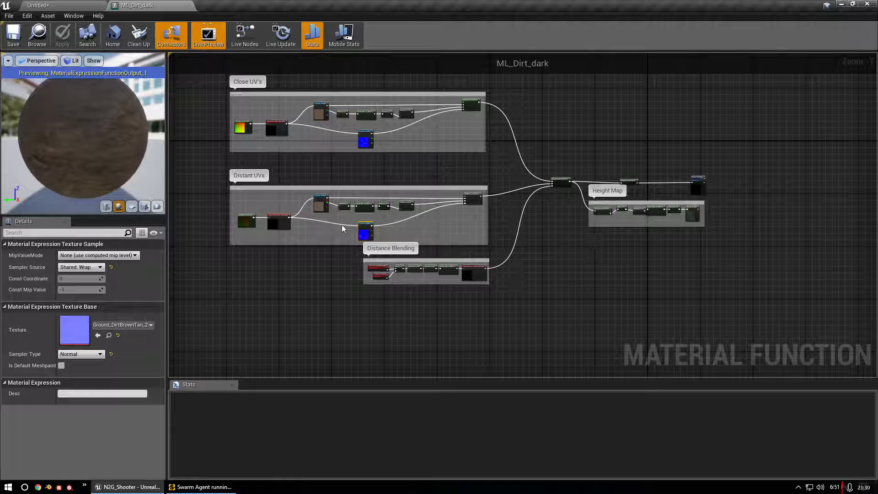
pyautogui.click(360, 173)
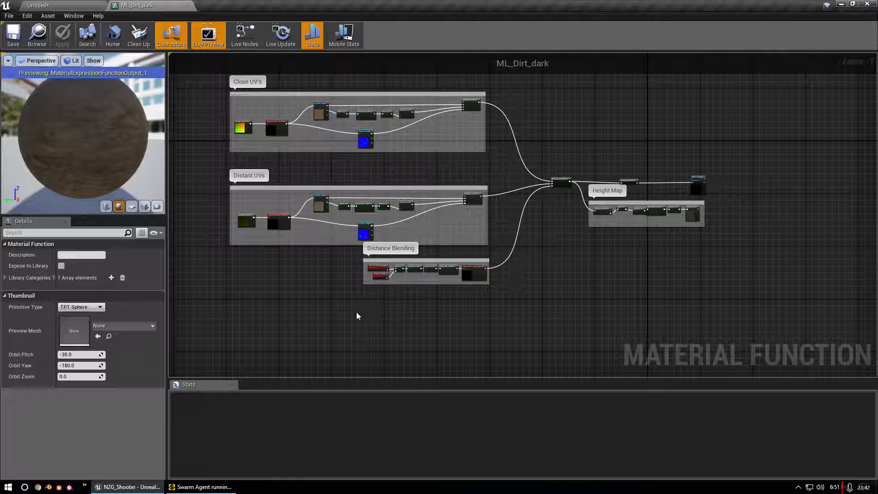
# - Examine the roughness node chain in the Close UV's group and the node chain in the Distance Blending group
pyautogui.scroll(1, 295, 136)
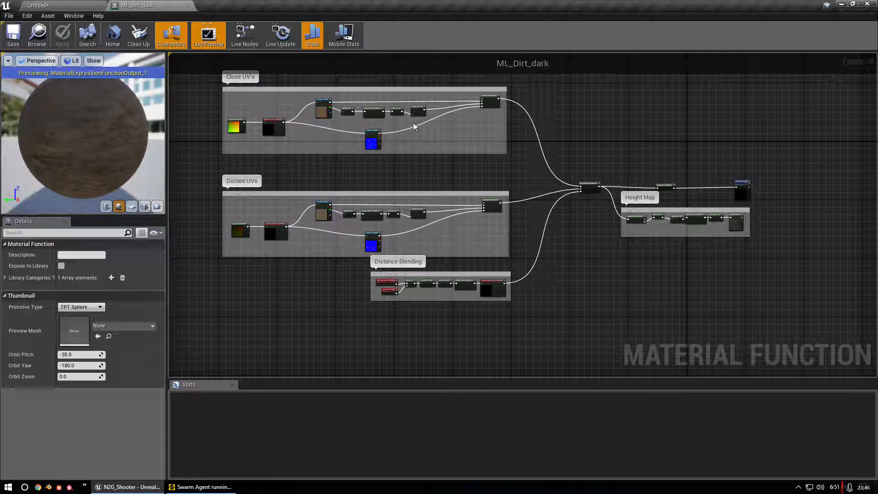
pyautogui.scroll(3, 352, 113)
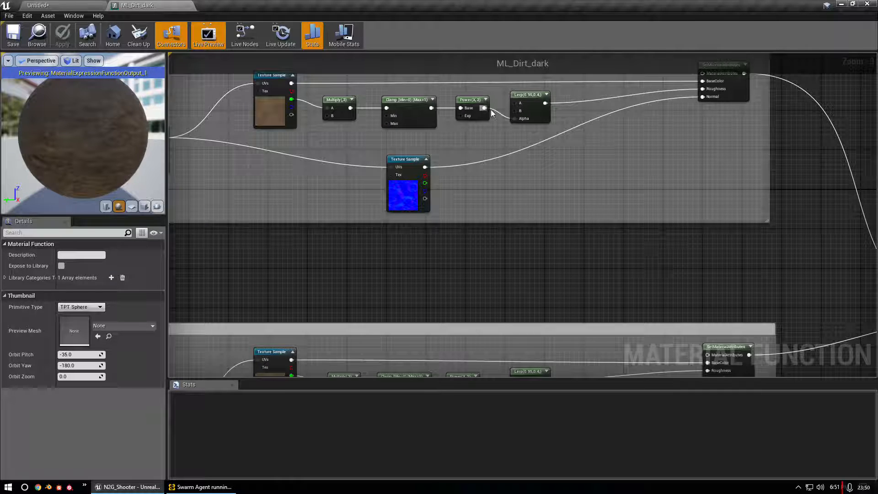
pyautogui.scroll(-1, 594, 138)
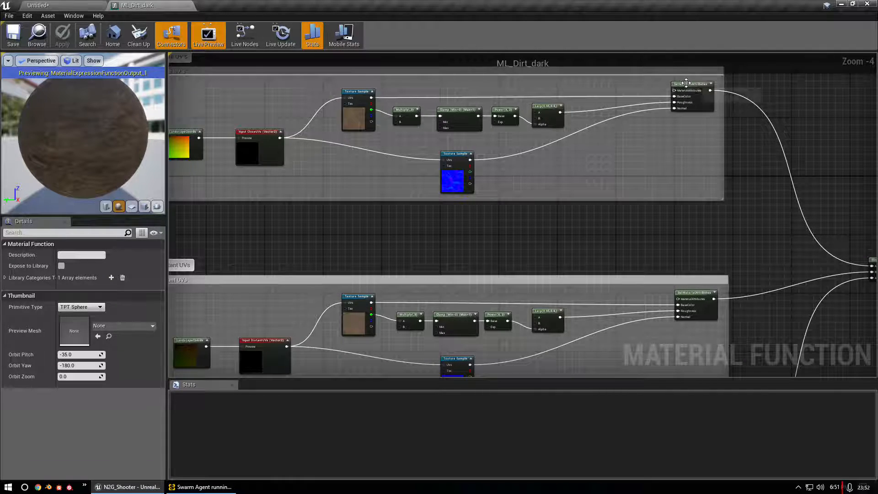
pyautogui.scroll(-1, 500, 190)
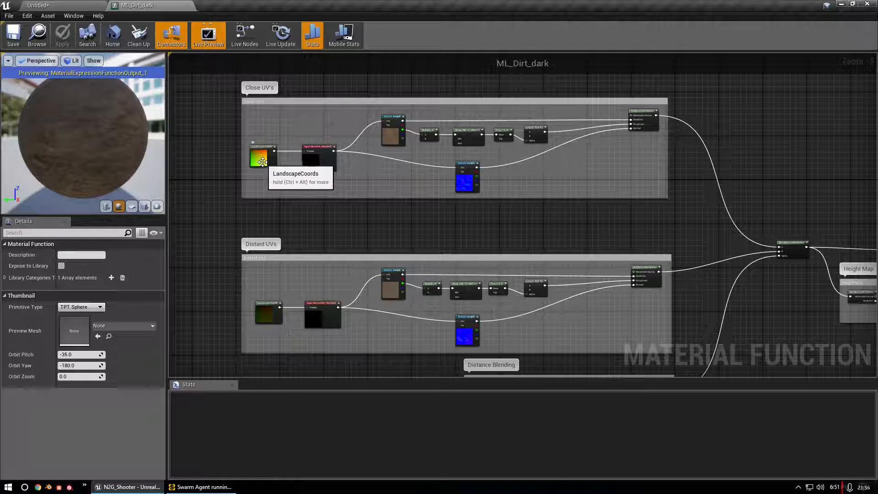
pyautogui.scroll(-2, 288, 190)
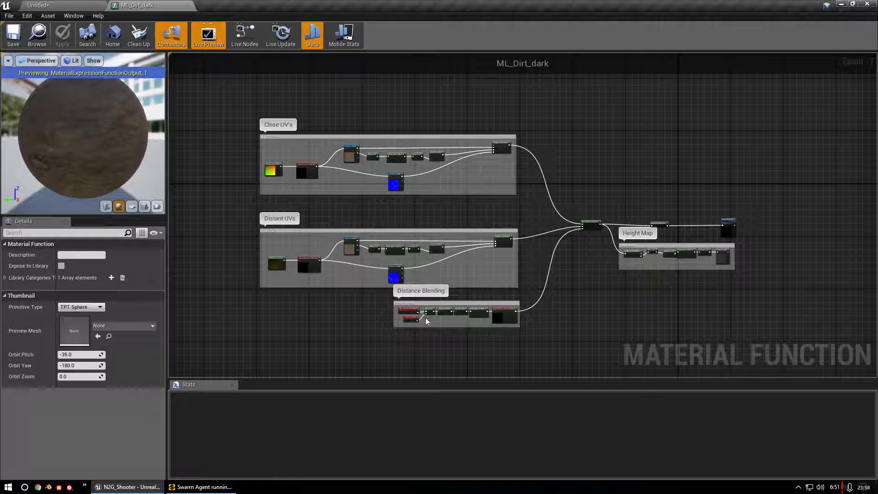
pyautogui.scroll(4, 462, 311)
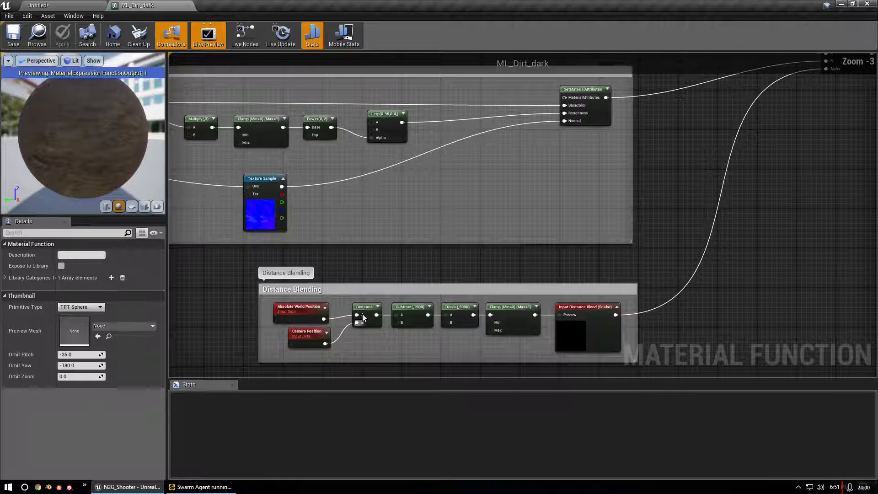
pyautogui.scroll(-2, 608, 292)
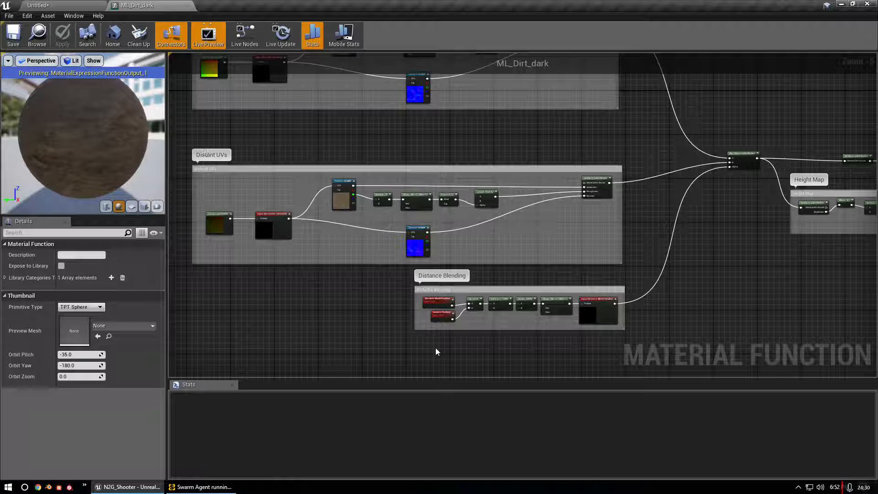
# - Compare the Mapping Scale of the LandscapeCoords nodes in the Distant UVs and Close UV's groups
pyautogui.moveTo(691, 300); pyautogui.dragTo(492, 292, button='right')
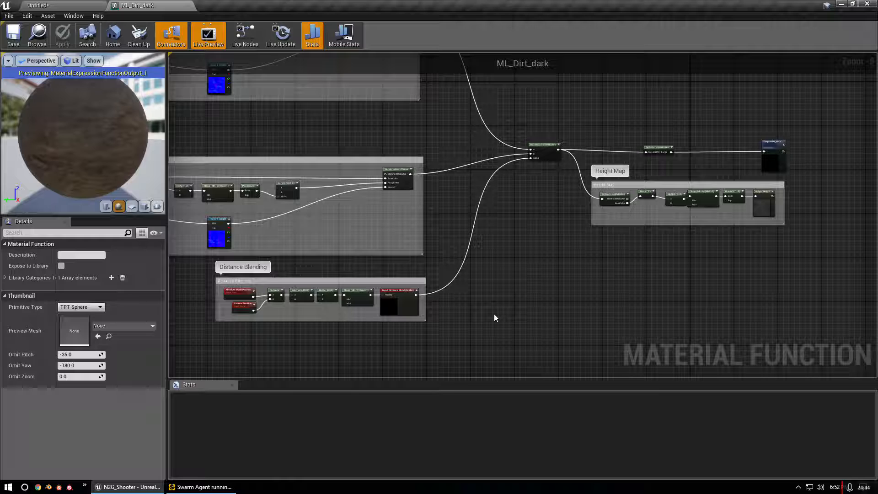
pyautogui.moveTo(506, 314); pyautogui.dragTo(754, 284, button='right')
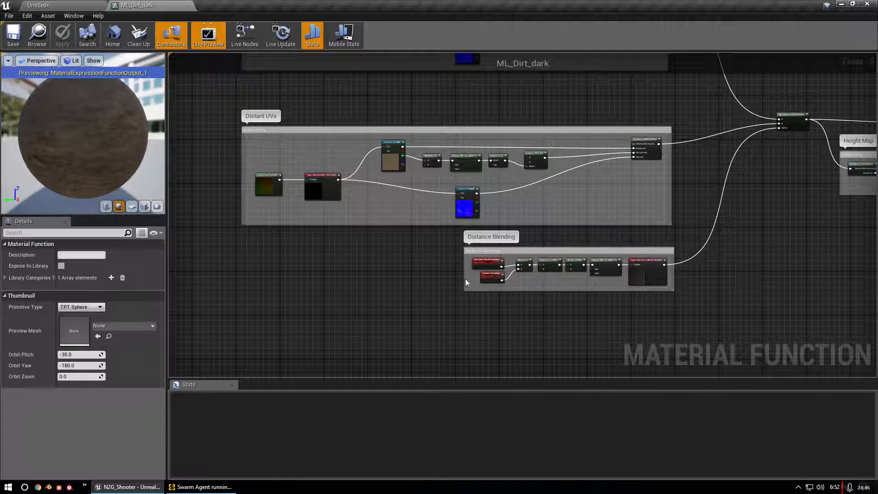
pyautogui.click(265, 185)
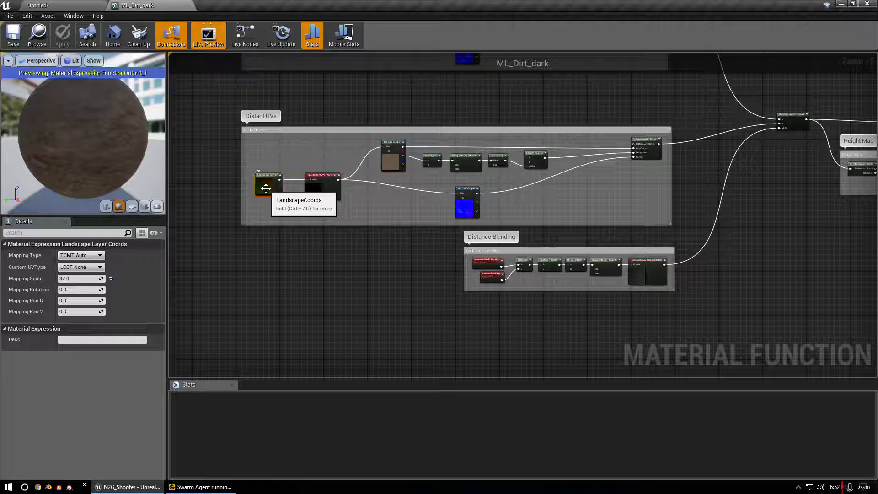
pyautogui.scroll(-4, 265, 188)
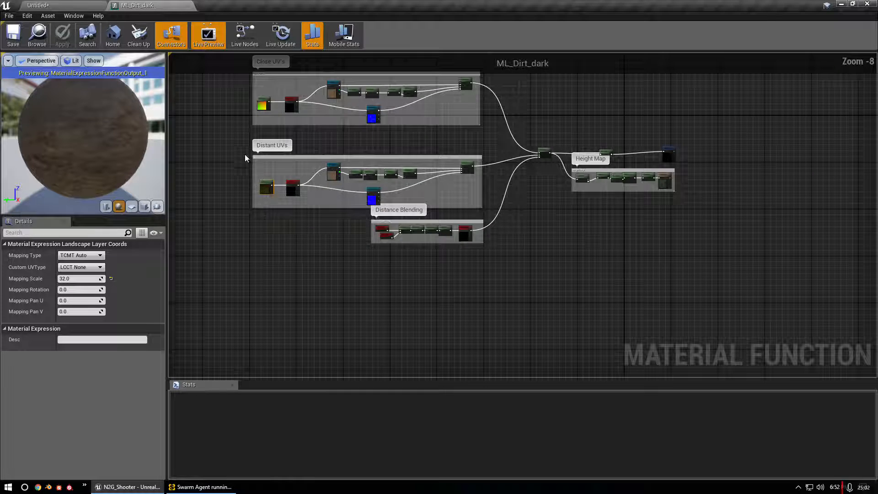
pyautogui.click(298, 161)
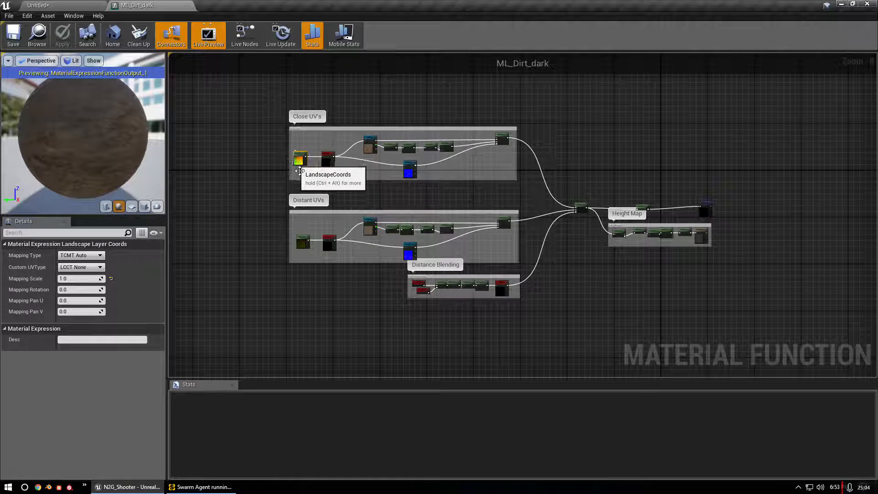
pyautogui.click(255, 201)
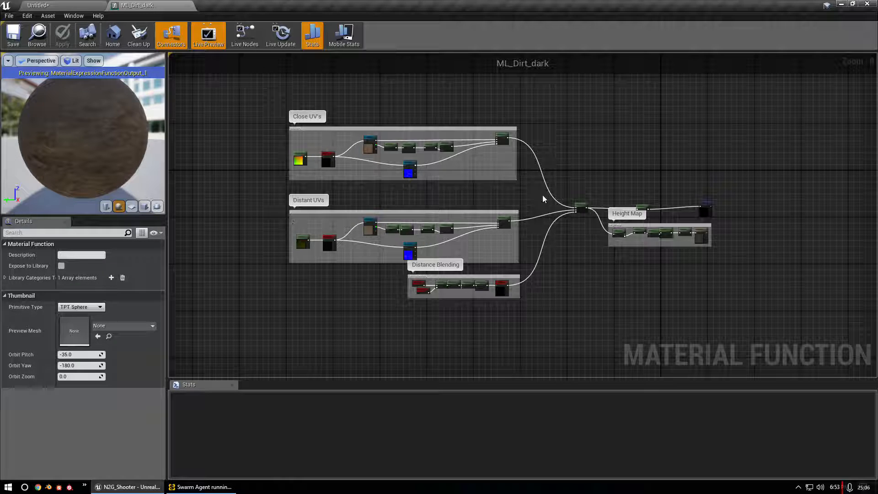
# - Examine the Height Map group and check the output name of the function's Dirt_dark output node
pyautogui.moveTo(541, 200); pyautogui.dragTo(465, 195, button='right')
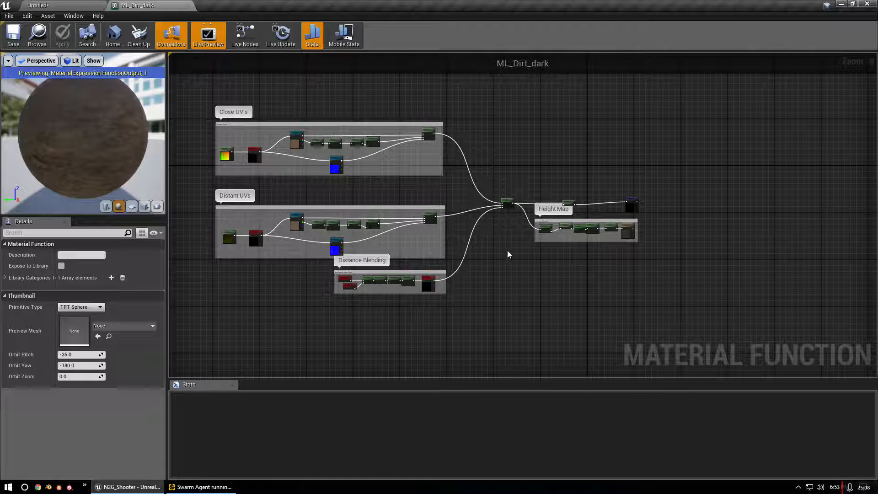
pyautogui.moveTo(519, 294); pyautogui.dragTo(379, 257, button='right')
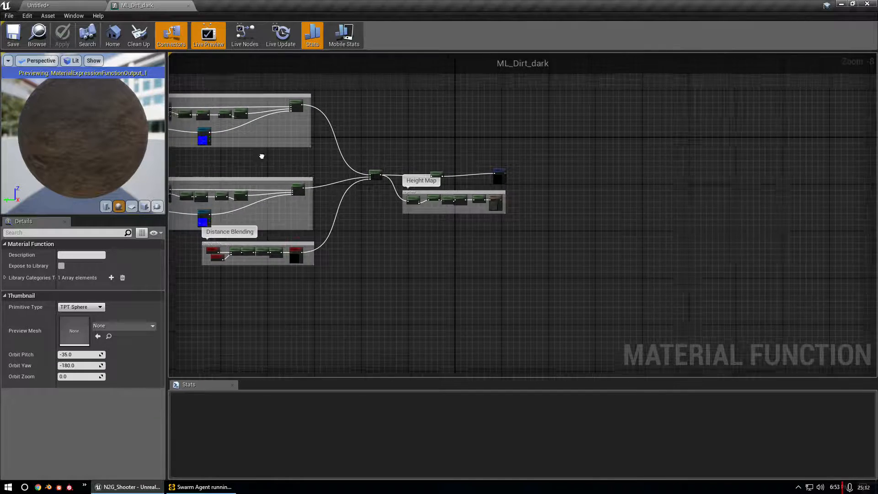
pyautogui.press('Home')
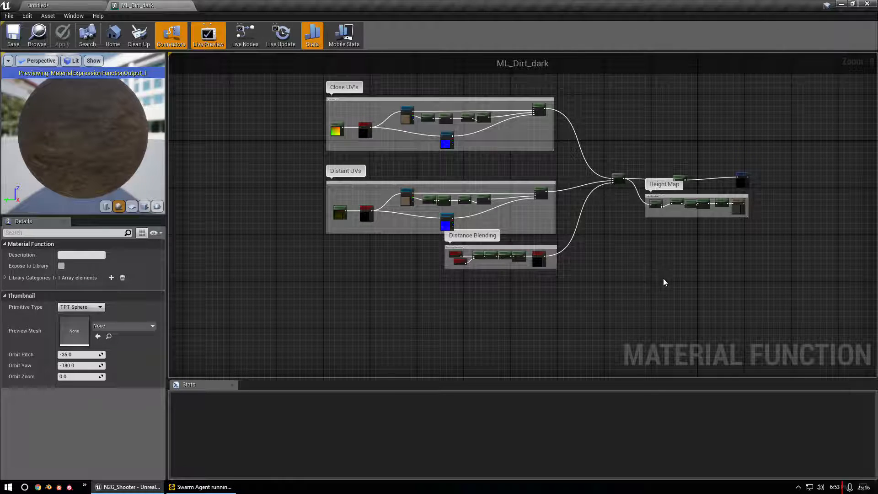
pyautogui.moveTo(663, 280); pyautogui.dragTo(484, 267, button='right')
pyautogui.scroll(2, 526, 224)
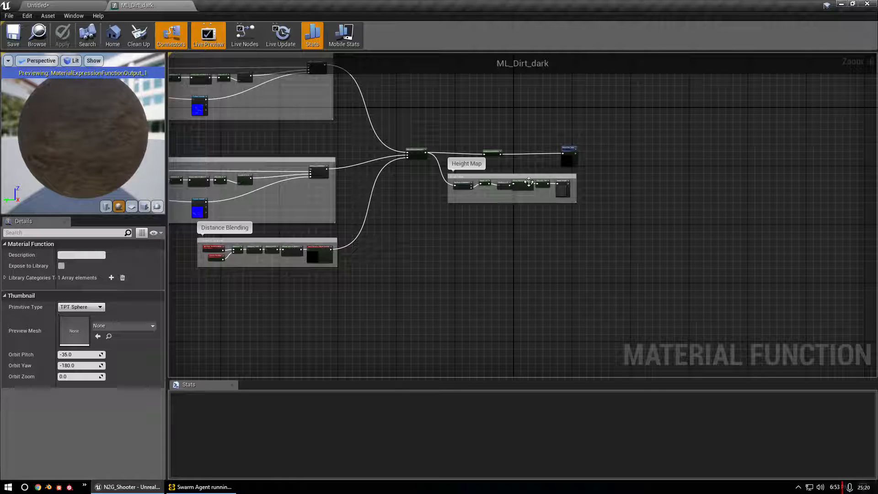
pyautogui.scroll(3, 556, 181)
pyautogui.moveTo(528, 107); pyautogui.dragTo(486, 165, button='right')
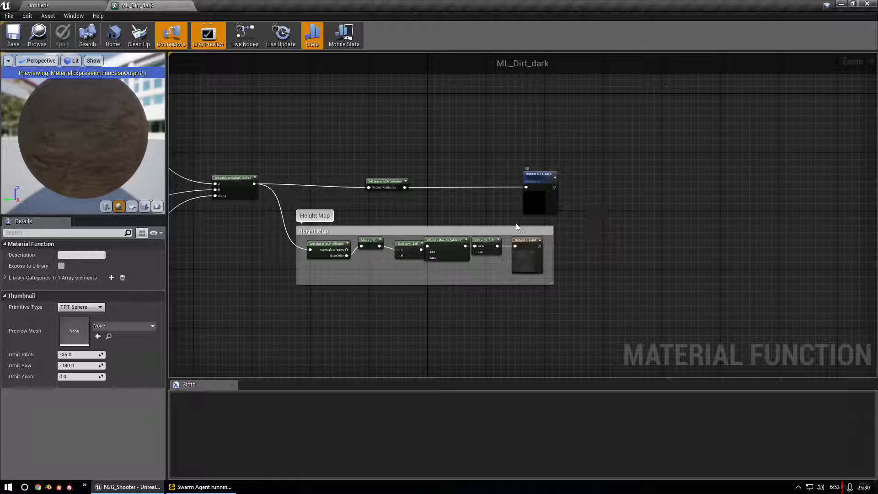
pyautogui.click(543, 179)
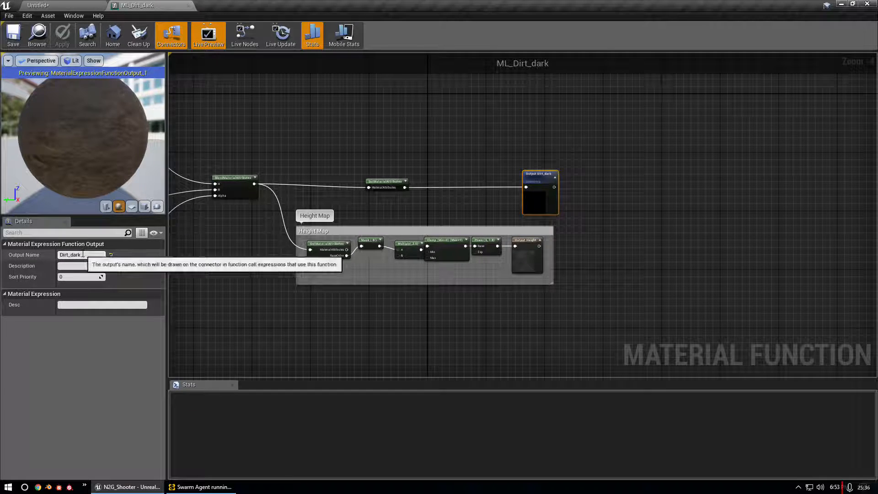
pyautogui.click(296, 148)
# - Return to the level editor and open the M_Landscape material from the Master_Landscape folder
pyautogui.click(55, 7)
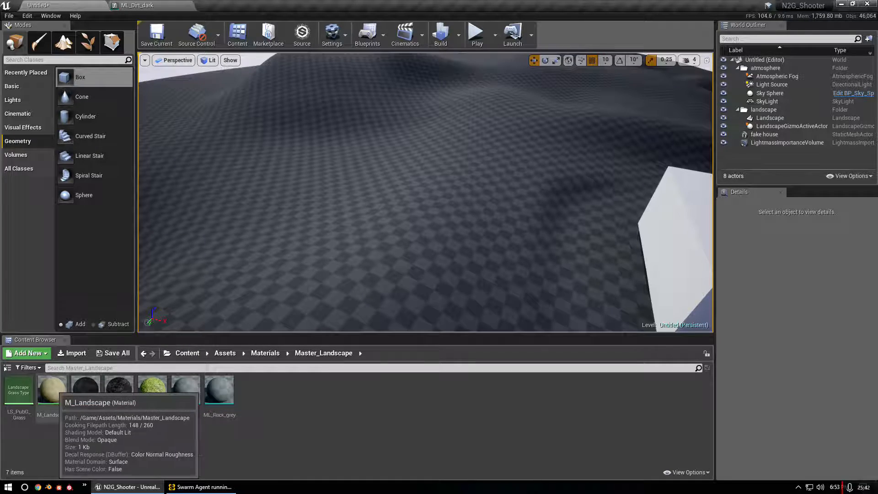
pyautogui.doubleClick(52, 391)
pyautogui.scroll(-7, 293, 202)
pyautogui.moveTo(283, 242); pyautogui.dragTo(515, 289, button='right')
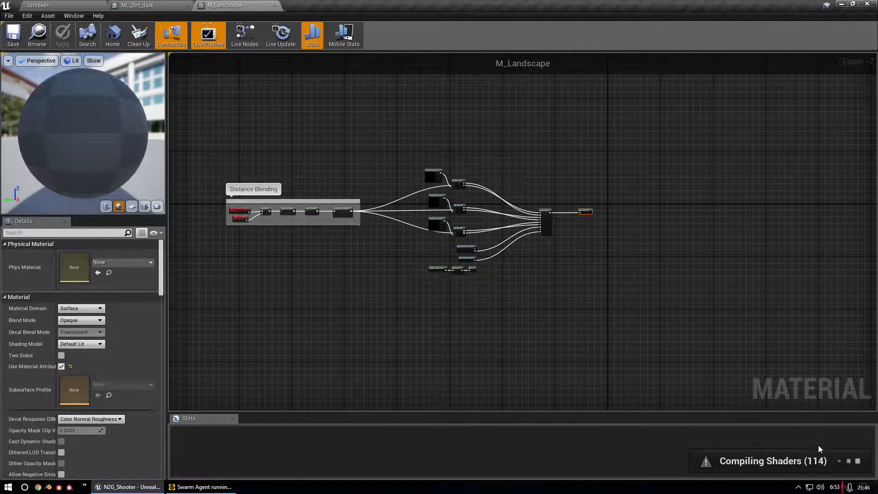
# - Examine how the ML_Rock_grey, ML_Dirt_dark and ML_Dirt_light functions connect to their inputs and the Layer Blend node
pyautogui.scroll(6, 462, 192)
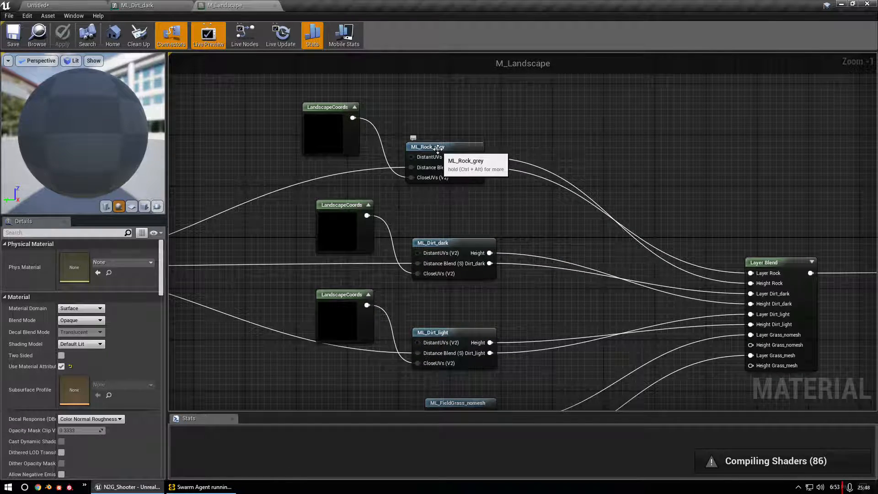
pyautogui.scroll(1, 435, 150)
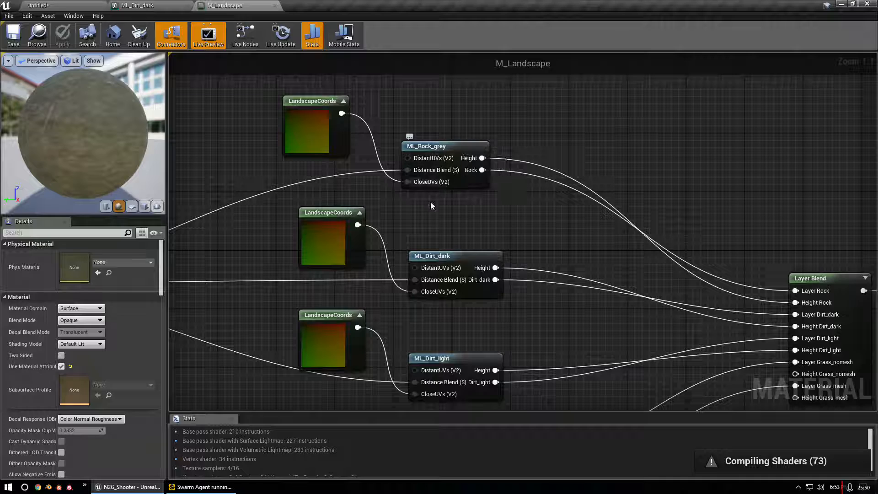
pyautogui.moveTo(461, 240); pyautogui.dragTo(432, 129, button='right')
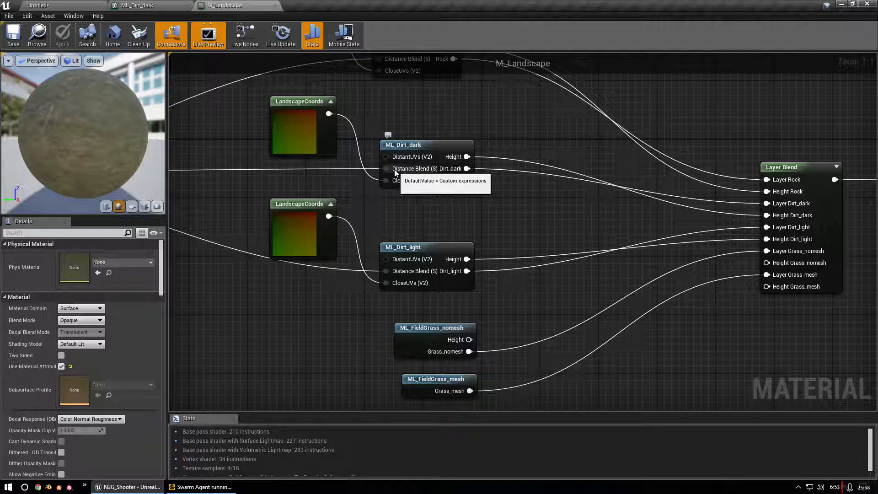
pyautogui.scroll(-5, 404, 202)
pyautogui.moveTo(257, 242); pyautogui.dragTo(279, 247, button='right')
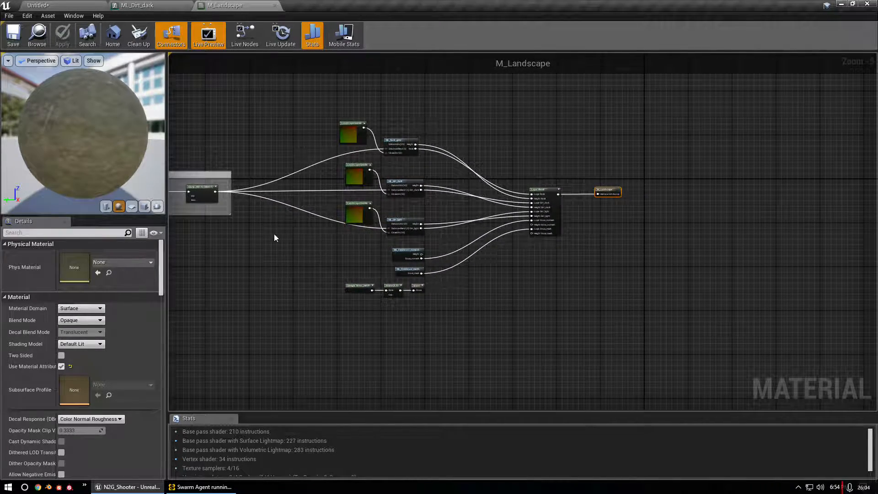
# - Open the ML_Dirt_light material function from the Master_Landscape folder and inspect the Multiply and SetMaterialAttributes nodes of its upper group
pyautogui.scroll(2, 293, 206)
pyautogui.moveTo(304, 199); pyautogui.dragTo(225, 214, button='right')
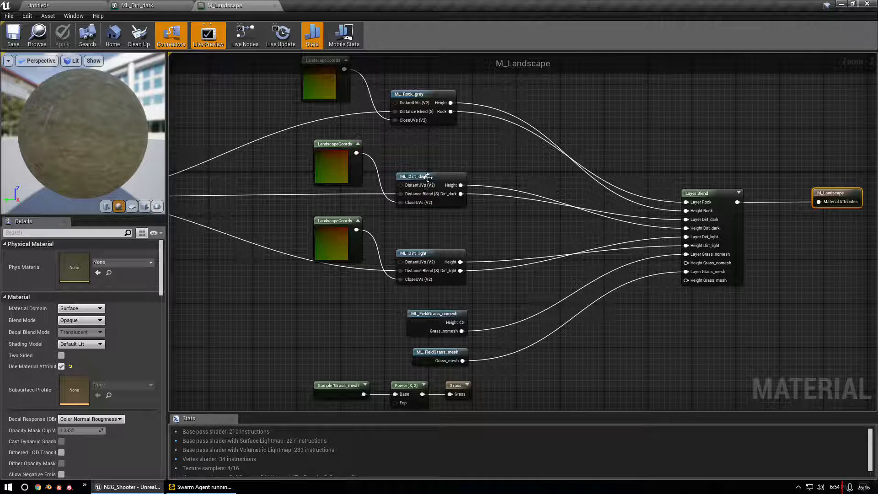
pyautogui.click(94, 5)
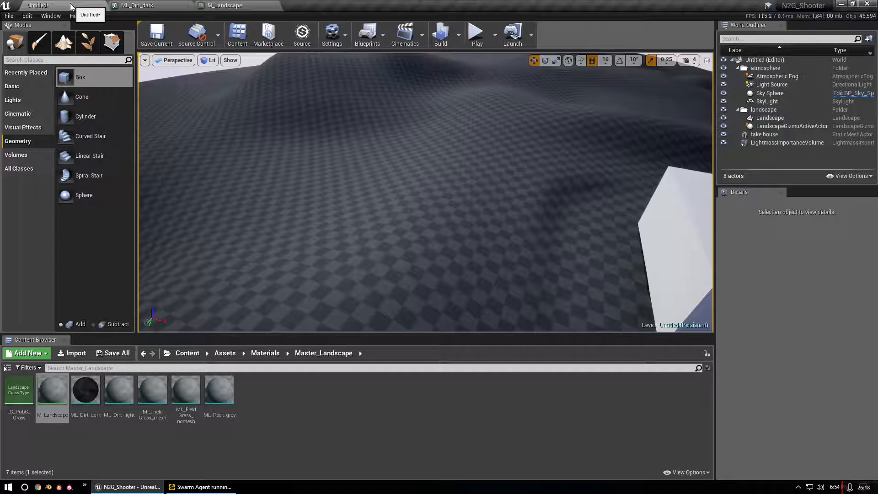
pyautogui.doubleClick(119, 391)
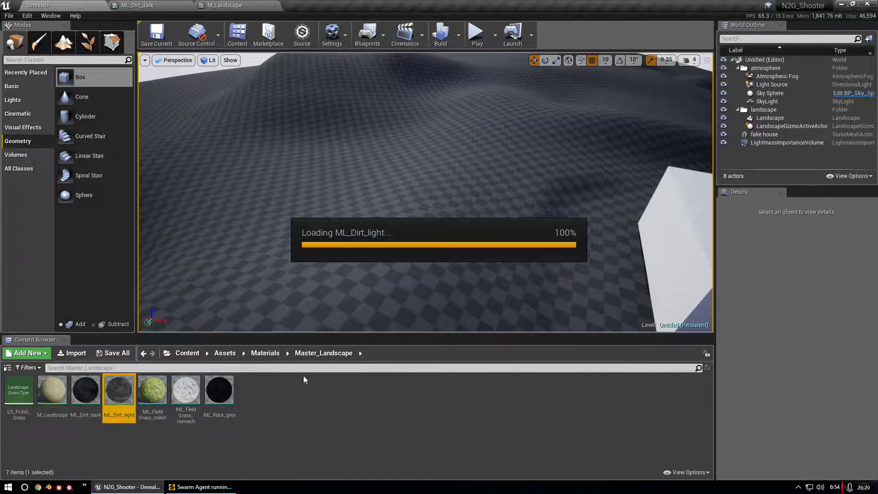
pyautogui.moveTo(331, 204); pyautogui.dragTo(693, 200, button='right')
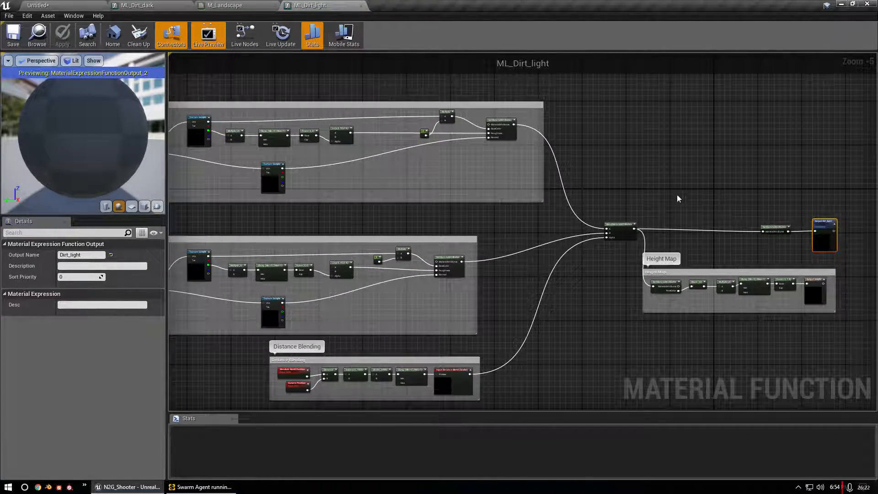
pyautogui.moveTo(452, 136); pyautogui.dragTo(486, 235, button='right')
pyautogui.scroll(4, 480, 224)
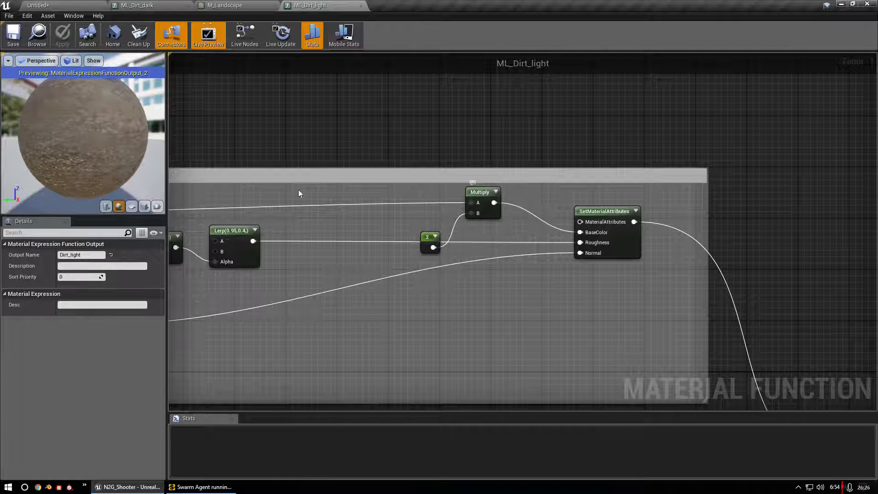
# - Compare the ML_Dirt_dark and ML_Dirt_light previews, and examine ML_Dirt_light's Close UV's, Distant UVs and Distance Blending groups
pyautogui.click(171, 5)
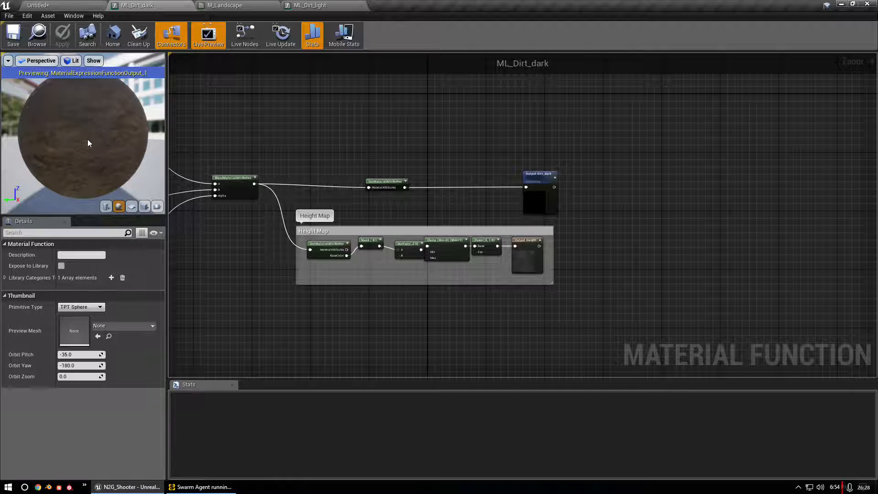
pyautogui.click(305, 5)
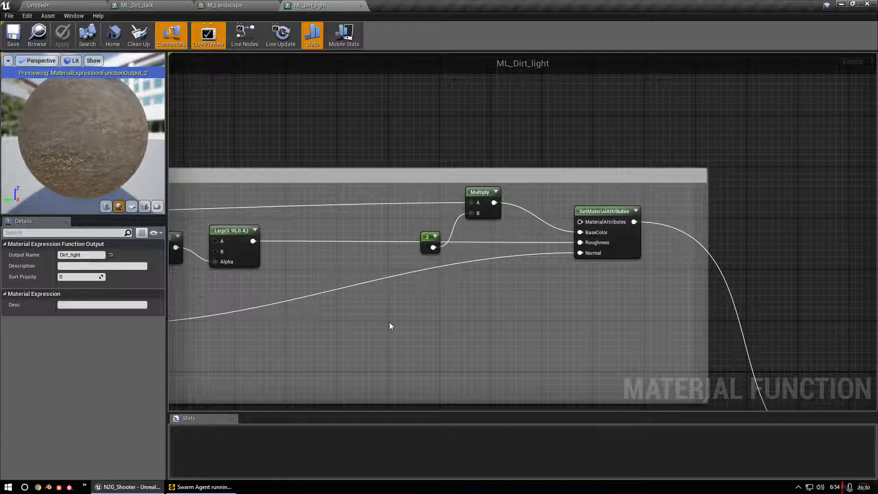
pyautogui.scroll(-4, 388, 322)
pyautogui.moveTo(323, 365); pyautogui.dragTo(518, 254, button='right')
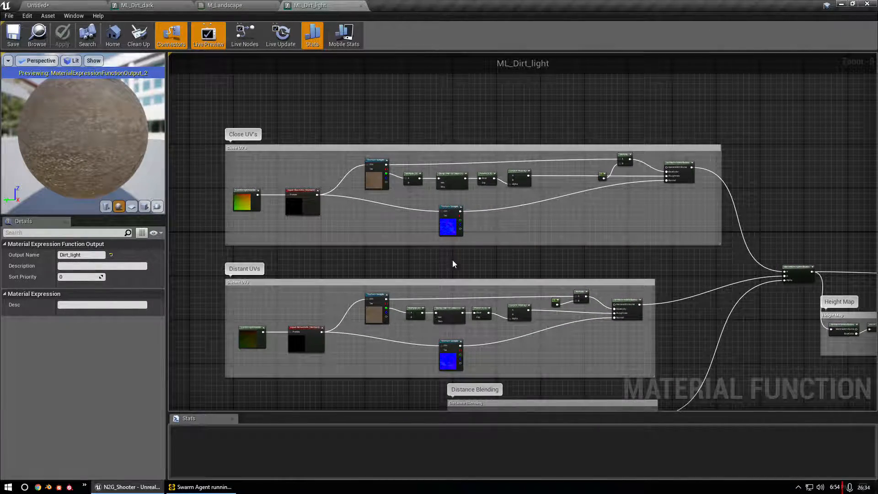
pyautogui.moveTo(439, 261); pyautogui.dragTo(352, 182, button='right')
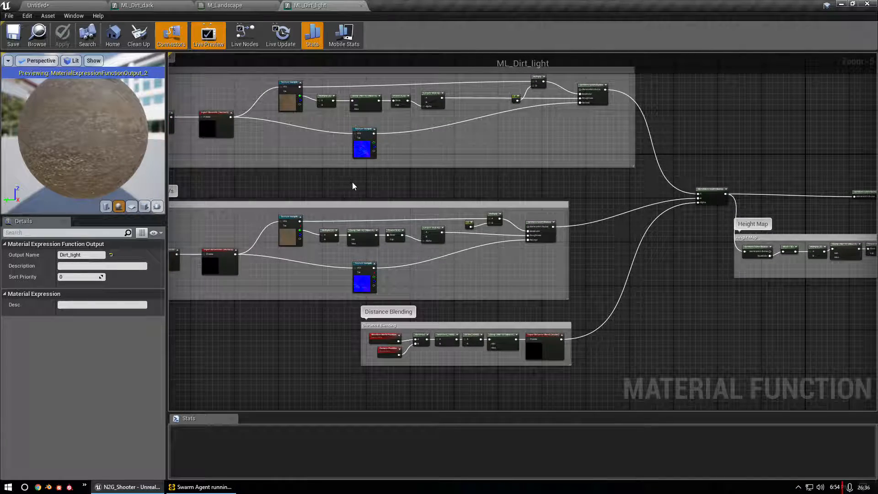
# - Reorder the open assets so M_Landscape comes before ML_Dirt_dark, and enlarge its Stats area to read the shader statistics
pyautogui.moveTo(224, 6); pyautogui.dragTo(127, 6)
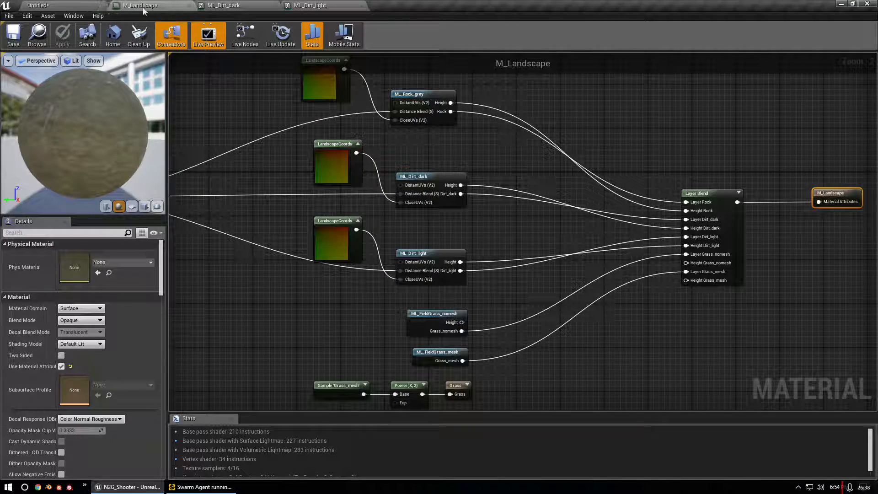
pyautogui.scroll(-2, 488, 242)
pyautogui.moveTo(489, 243); pyautogui.dragTo(622, 233, button='right')
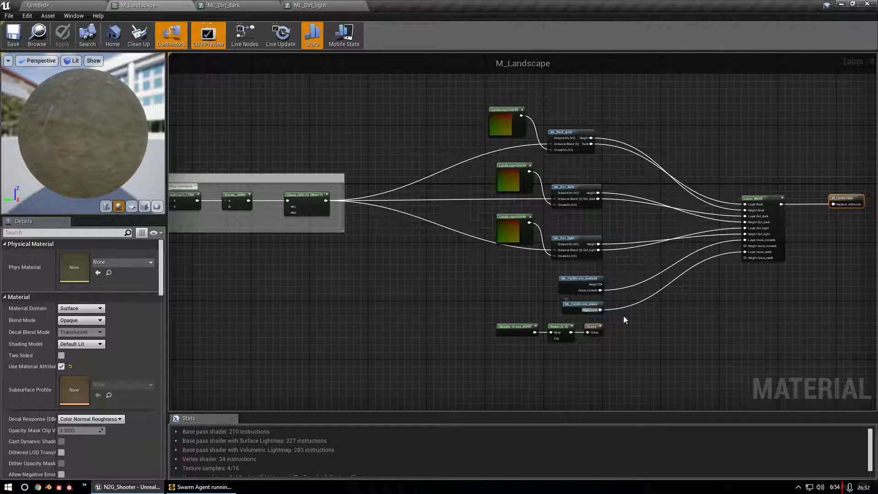
pyautogui.moveTo(666, 361); pyautogui.dragTo(645, 274, button='right')
pyautogui.moveTo(304, 413); pyautogui.dragTo(336, 303)
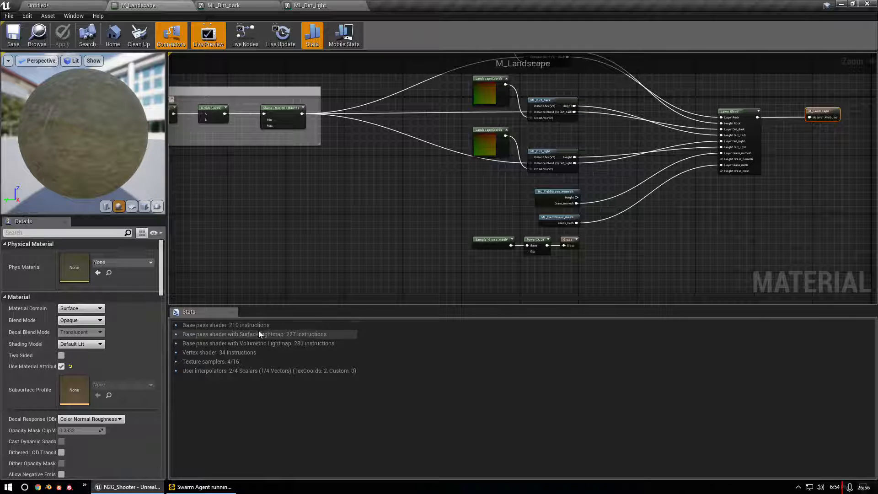
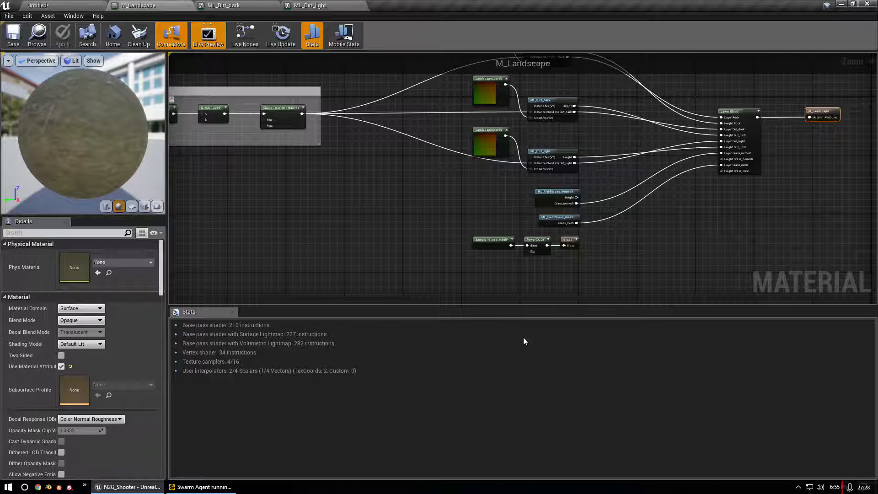
# - Examine how the Distance Blending group feeds the rock and dirt functions and how the layers enter the Layer Blend node
pyautogui.scroll(-3, 370, 194)
pyautogui.moveTo(371, 194); pyautogui.dragTo(465, 227, button='right')
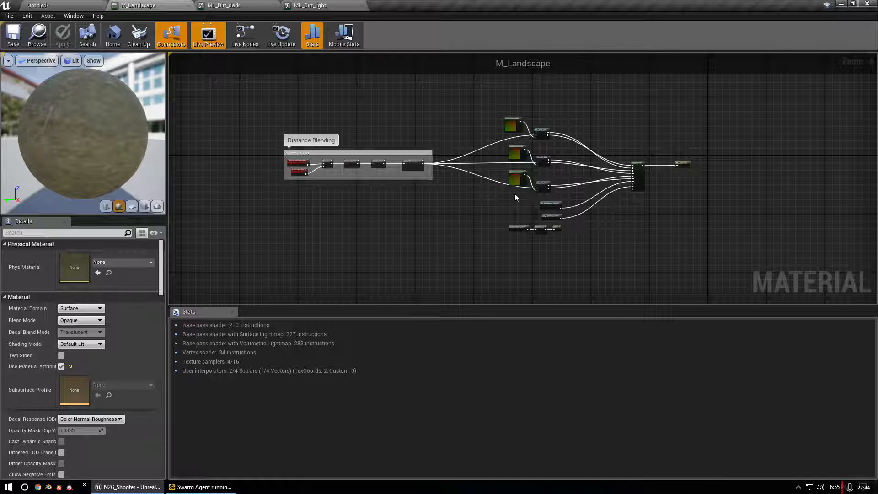
pyautogui.scroll(6, 649, 188)
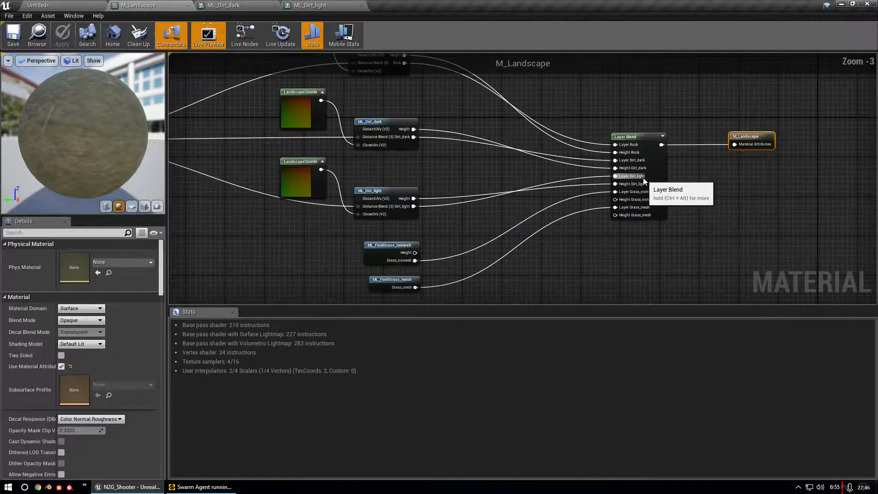
pyautogui.scroll(-6, 618, 138)
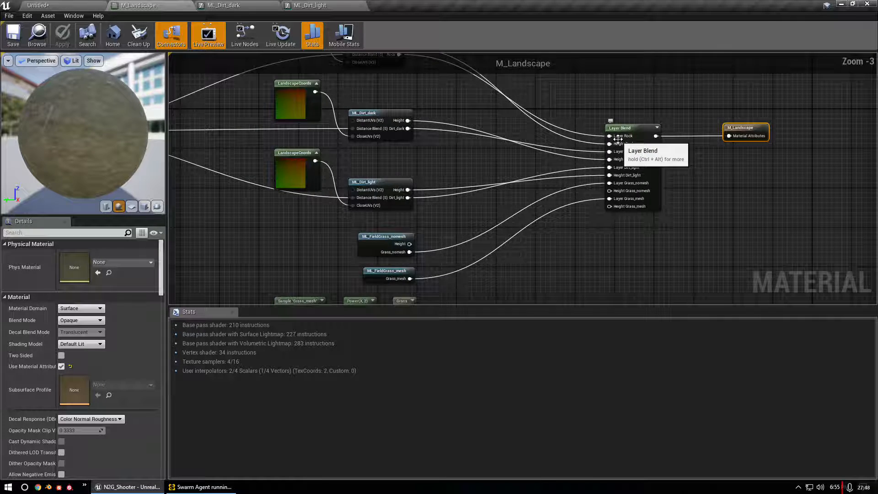
pyautogui.scroll(-3, 617, 139)
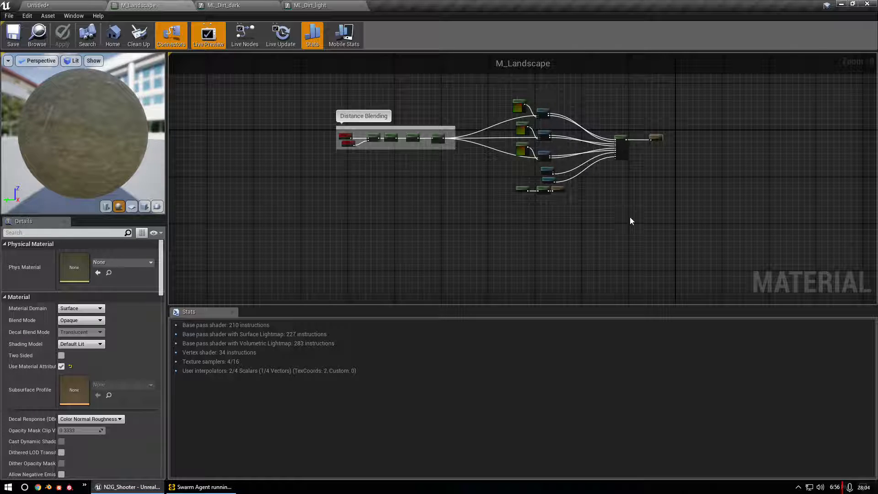
pyautogui.scroll(2, 542, 113)
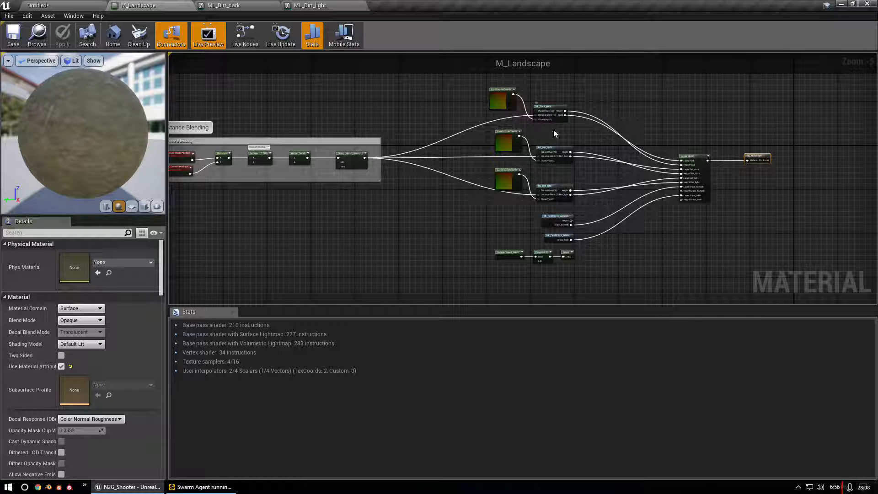
pyautogui.scroll(1, 563, 158)
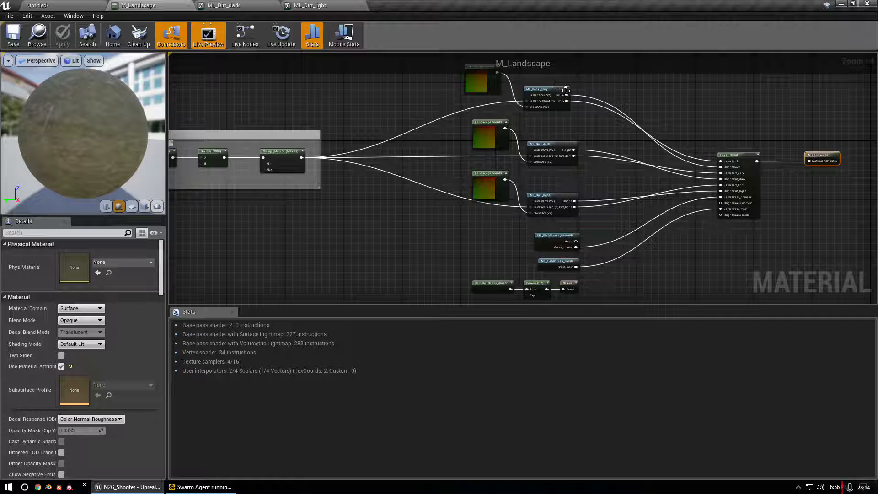
# - Inspect the ML_FieldGrass functions and the Sample 'Grass_mesh' chain, and check the grass type assigned to the Grass output node
pyautogui.moveTo(497, 256); pyautogui.dragTo(486, 198, button='right')
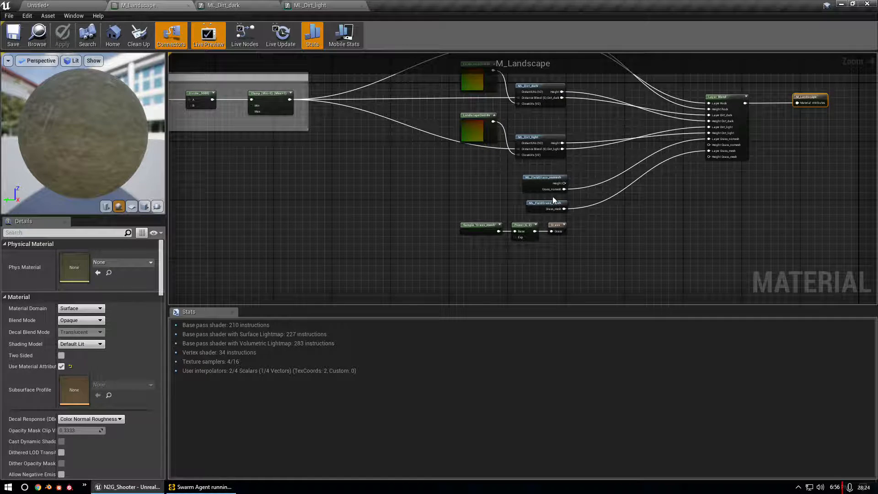
pyautogui.scroll(4, 552, 204)
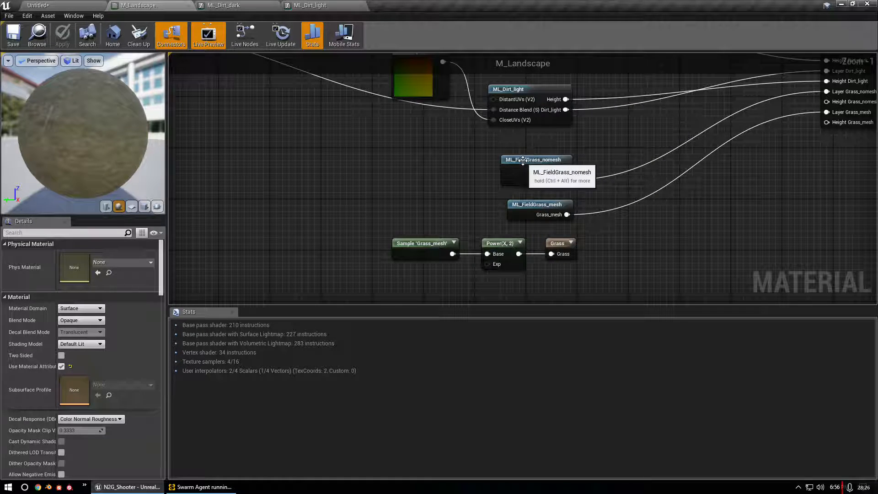
pyautogui.scroll(1, 540, 165)
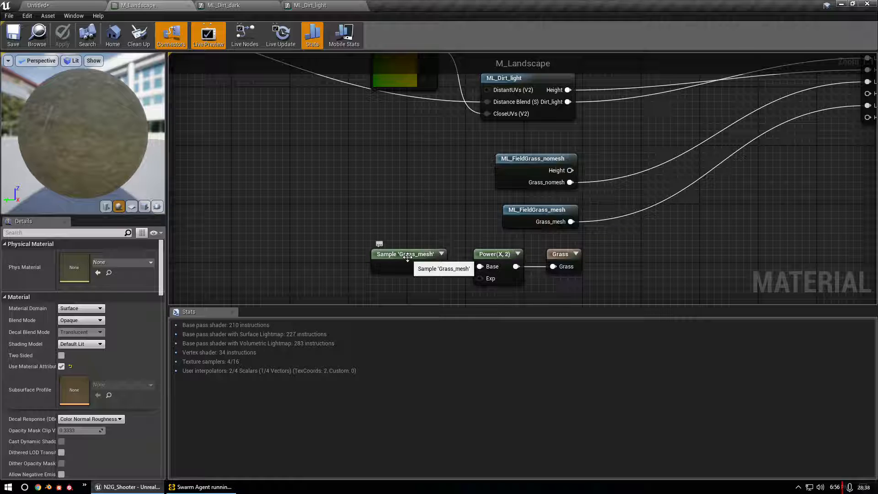
pyautogui.click(561, 254)
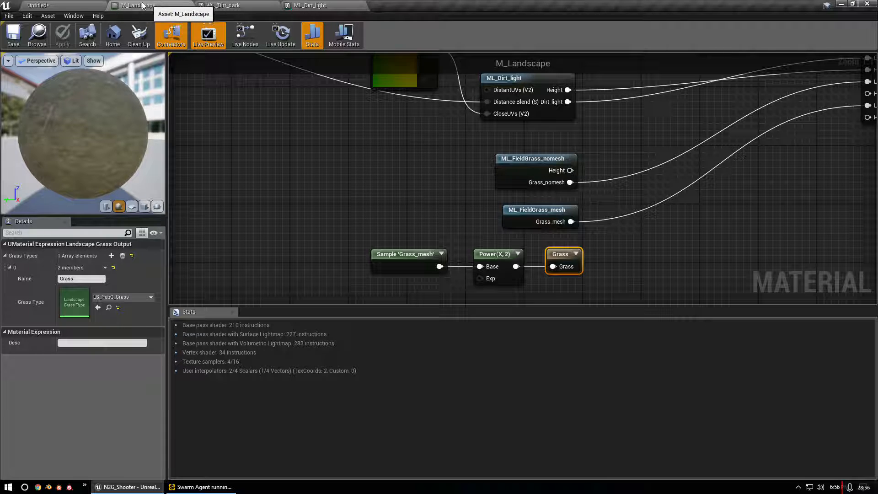
# - Return to the level editor and move the LightmassImportanceVolume into the atmosphere folder
pyautogui.click(41, 5)
pyautogui.scroll(-10, 394, 180)
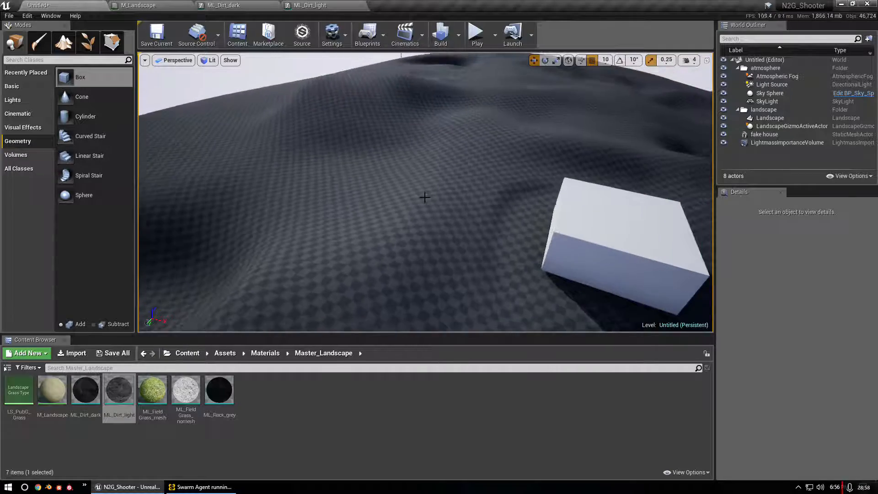
pyautogui.moveTo(619, 163)
pyautogui.mouseDown(button='right')
pyautogui.moveTo(576, 160)
pyautogui.moveTo(668, 158)
pyautogui.moveTo(704, 147)
pyautogui.moveTo(640, 183)
pyautogui.moveTo(558, 176)
pyautogui.moveTo(481, 155)
pyautogui.moveTo(640, 154)
pyautogui.moveTo(629, 151)
pyautogui.mouseUp(button='right')
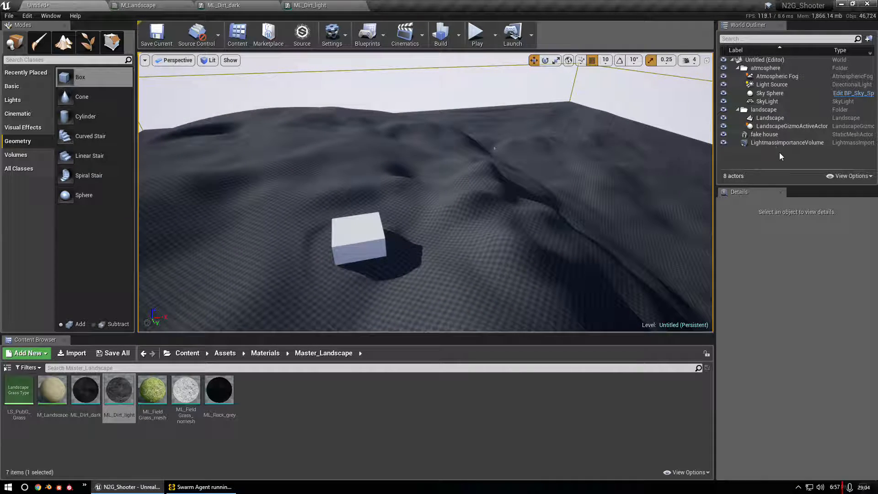
pyautogui.click(738, 68)
pyautogui.click(738, 76)
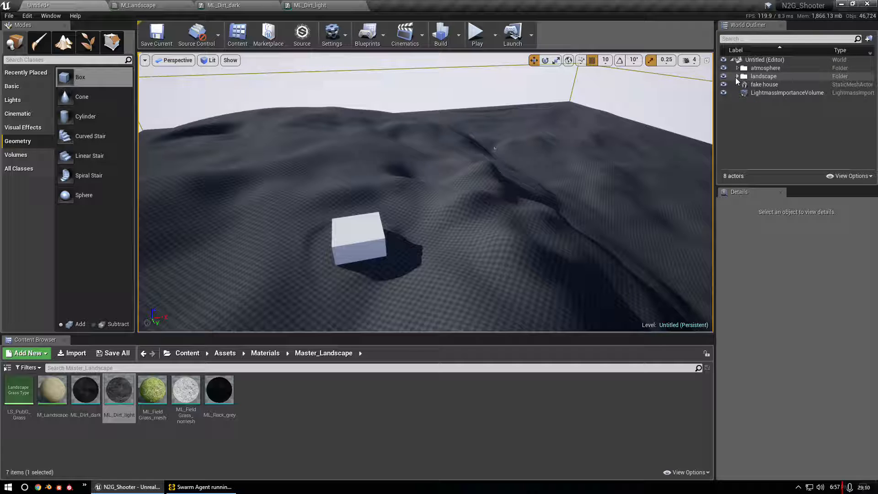
pyautogui.click(737, 76)
pyautogui.moveTo(777, 109); pyautogui.dragTo(753, 70)
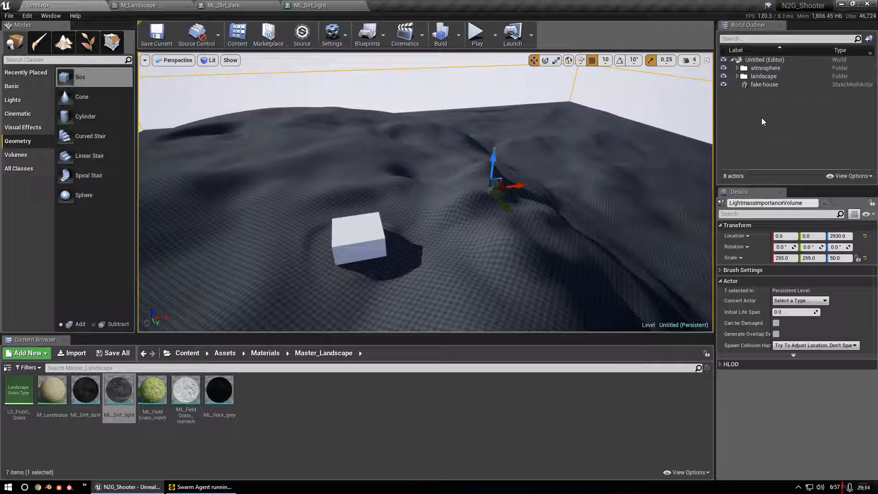
# - Assign M_Landscape as the Landscape Material of the Landscape actor in the landscape folder
pyautogui.doubleClick(741, 76)
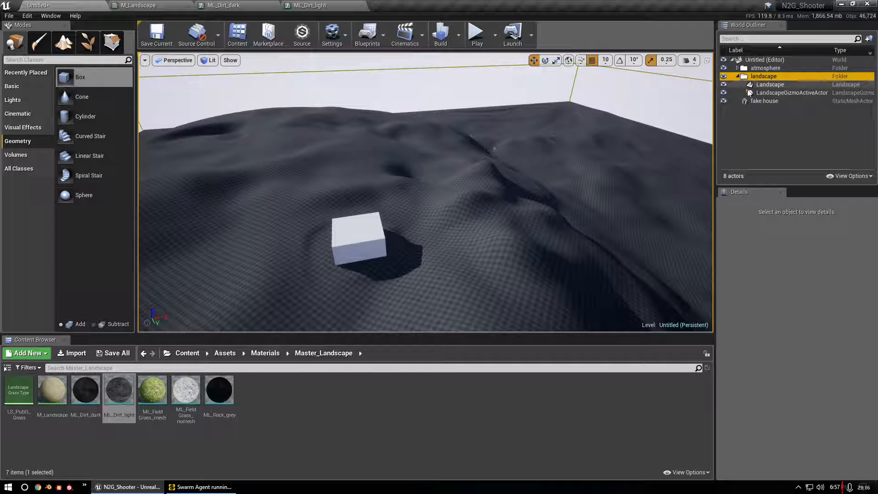
pyautogui.click(768, 85)
pyautogui.scroll(-5, 814, 347)
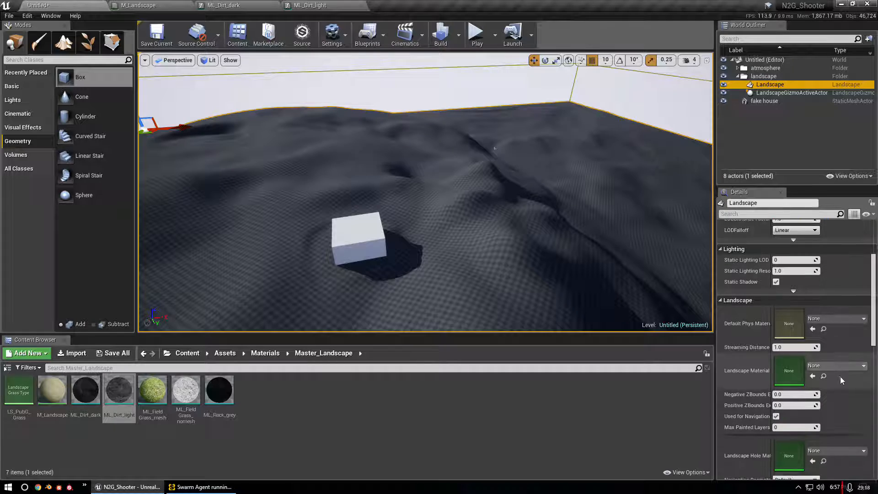
pyautogui.scroll(-1, 841, 379)
pyautogui.click(299, 437)
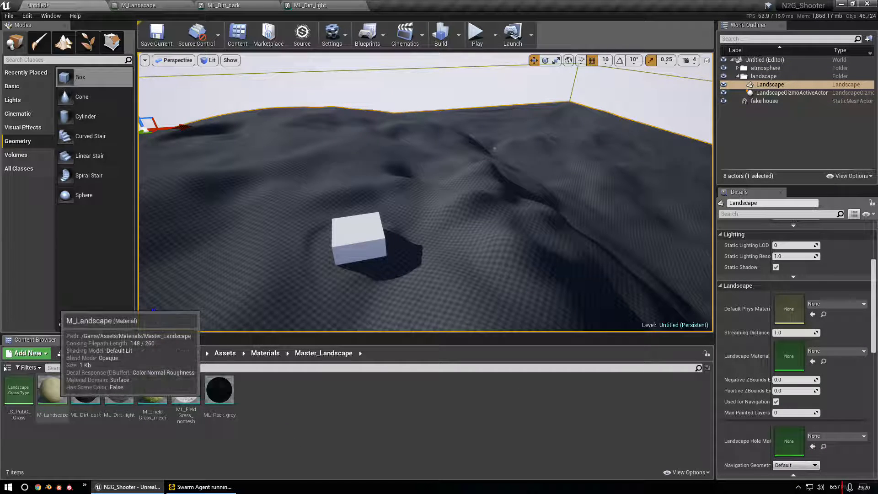
pyautogui.moveTo(52, 389); pyautogui.dragTo(825, 361)
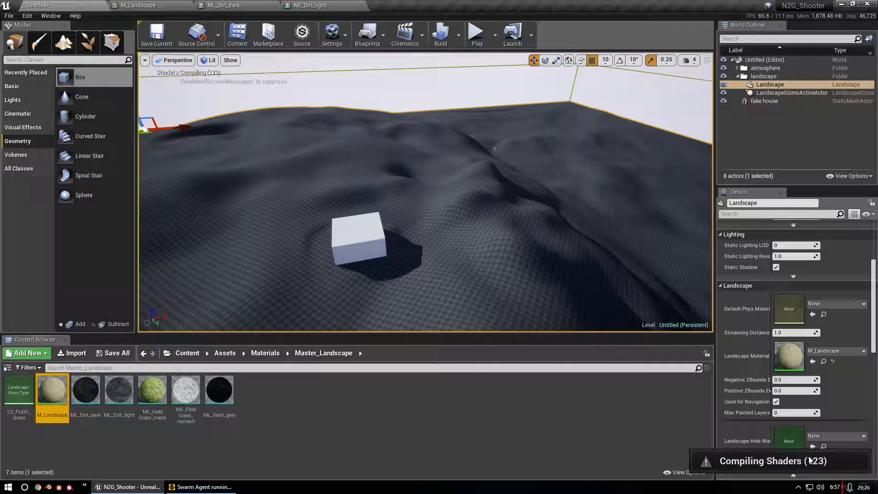
# - Look over the terrain, enter Landscape mode and switch to painting to access the material's target layers
pyautogui.moveTo(495, 148); pyautogui.dragTo(352, 135, button='right')
pyautogui.press('w')
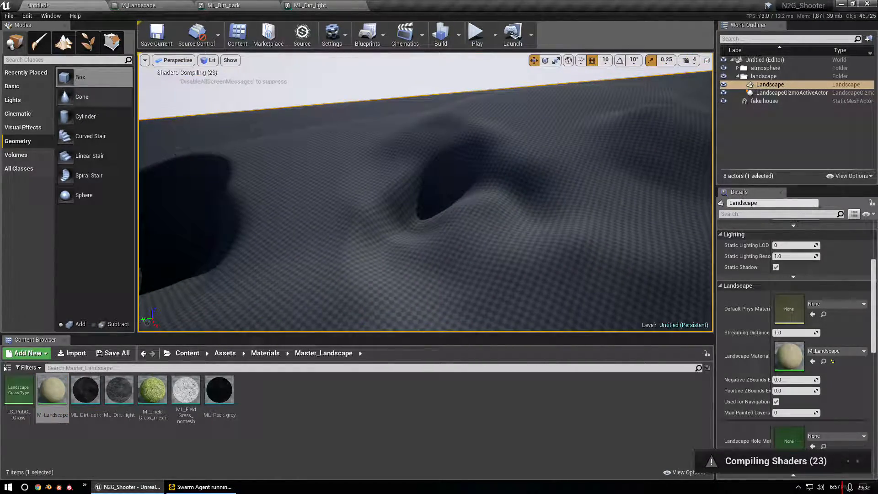
pyautogui.click(64, 43)
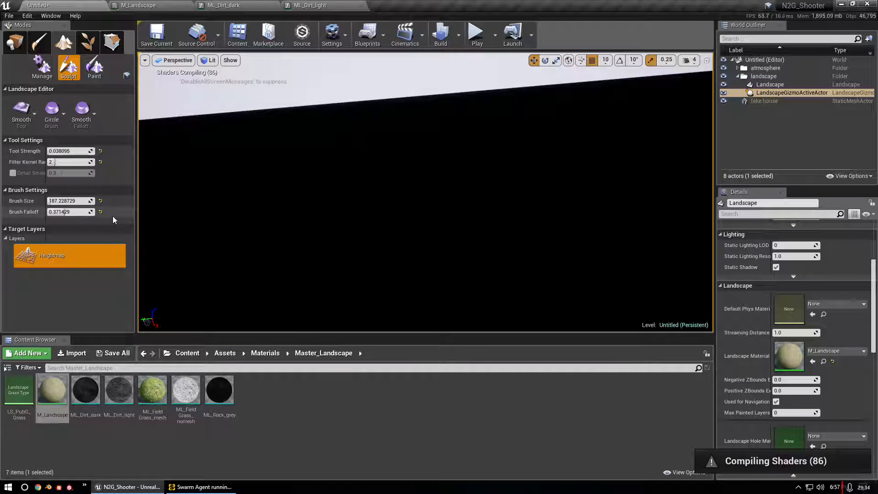
pyautogui.moveTo(210, 76); pyautogui.dragTo(256, 85, button='right')
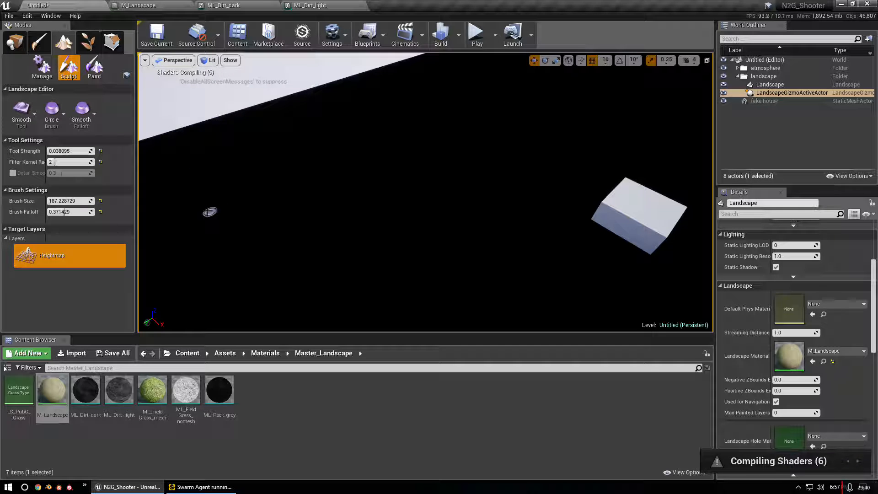
pyautogui.click(94, 67)
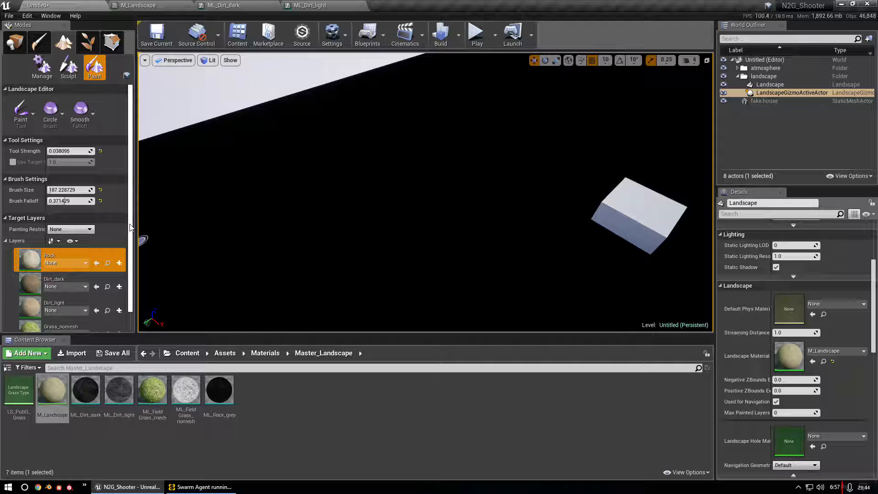
# - Compare the landscape's target layers with the layer functions and Layer Blend inputs in the M_Landscape graph
pyautogui.scroll(-2, 130, 227)
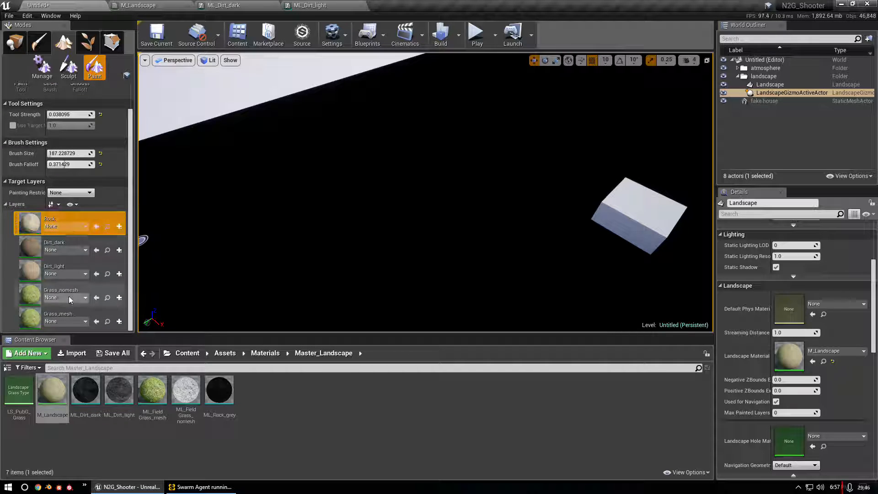
pyautogui.click(138, 5)
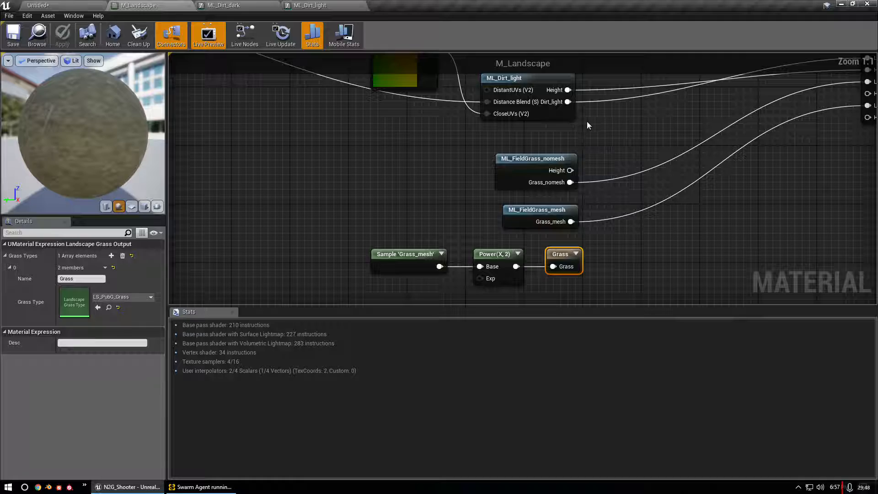
pyautogui.scroll(3, 401, 275)
pyautogui.moveTo(401, 276); pyautogui.dragTo(470, 347, button='right')
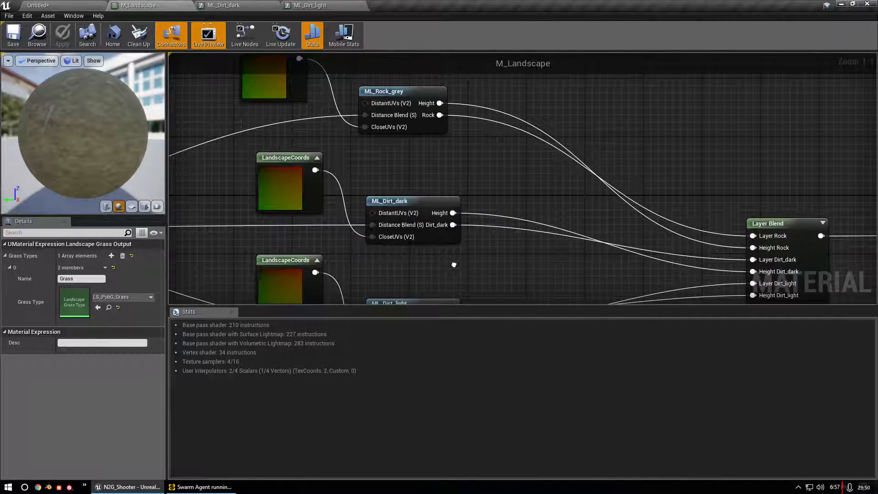
pyautogui.moveTo(492, 273); pyautogui.dragTo(471, 87, button='right')
pyautogui.moveTo(462, 244); pyautogui.dragTo(465, 136, button='right')
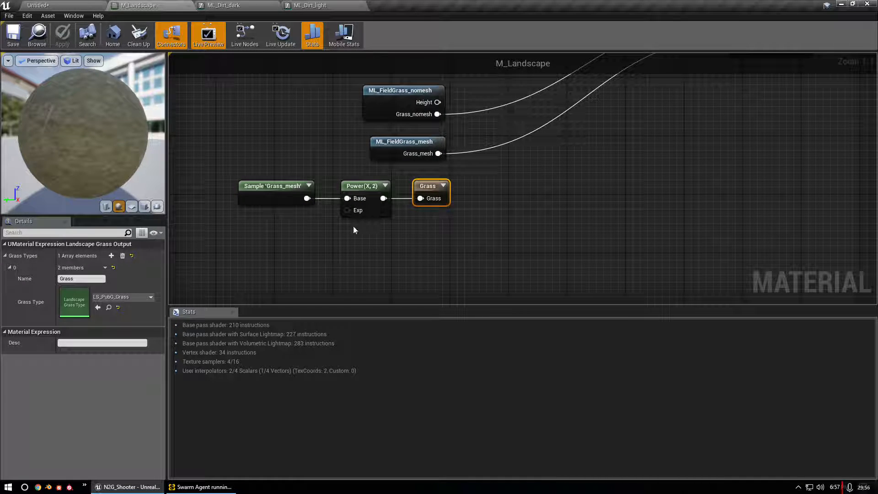
pyautogui.moveTo(248, 142); pyautogui.dragTo(178, 285, button='right')
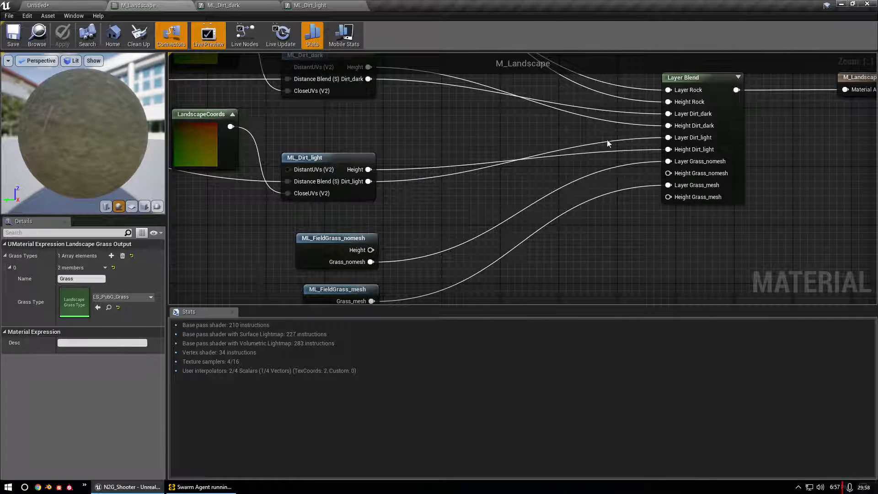
pyautogui.moveTo(802, 171); pyautogui.dragTo(504, 230, button='right')
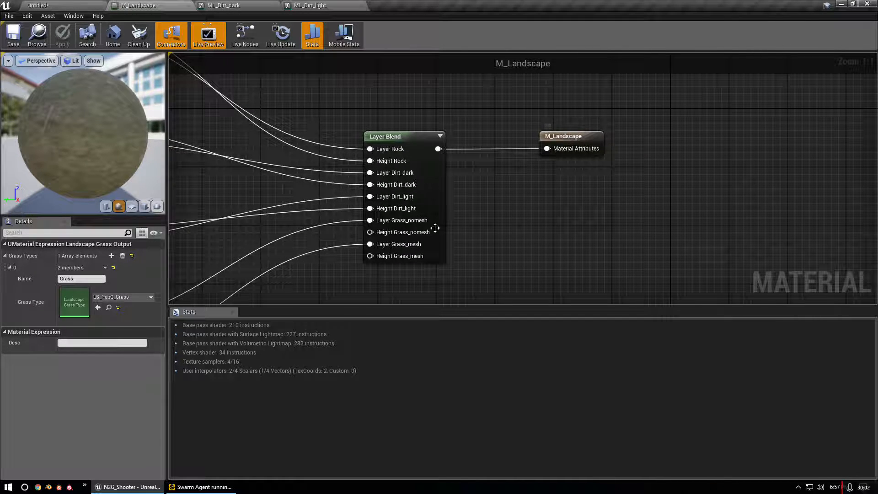
pyautogui.moveTo(265, 238); pyautogui.dragTo(537, 156, button='right')
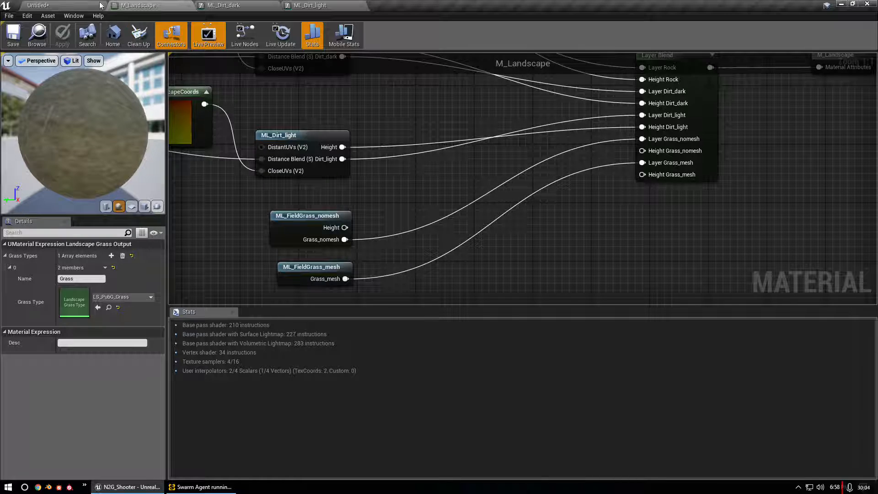
# - Back in the level editor, create non weight-blended layer infos for the Rock and Dirt_dark target layers in Untitled_1_sharedassets
pyautogui.click(51, 5)
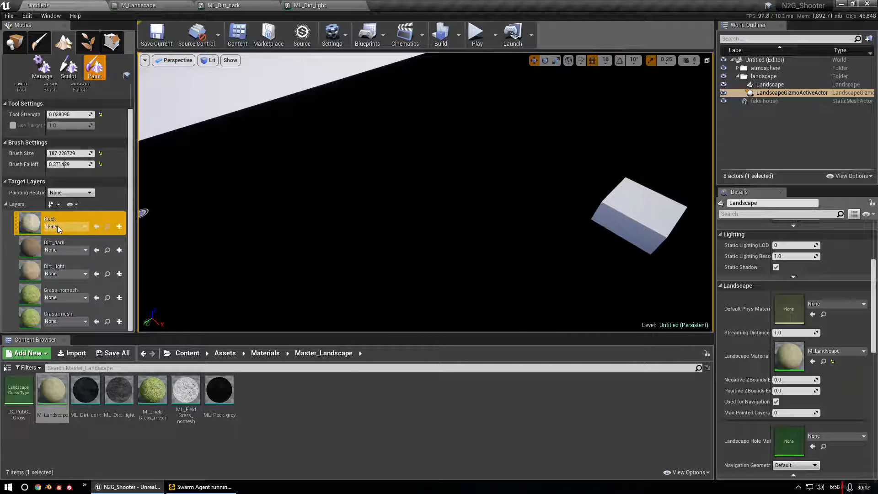
pyautogui.click(120, 226)
pyautogui.click(153, 245)
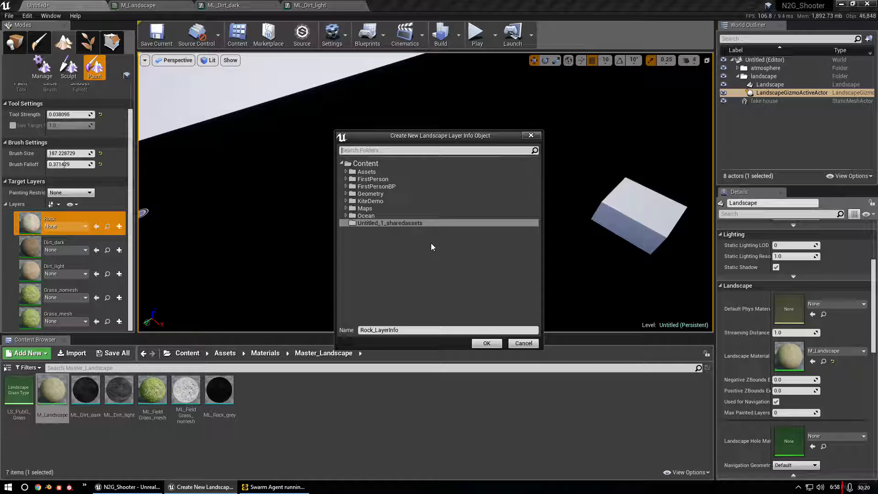
pyautogui.click(486, 343)
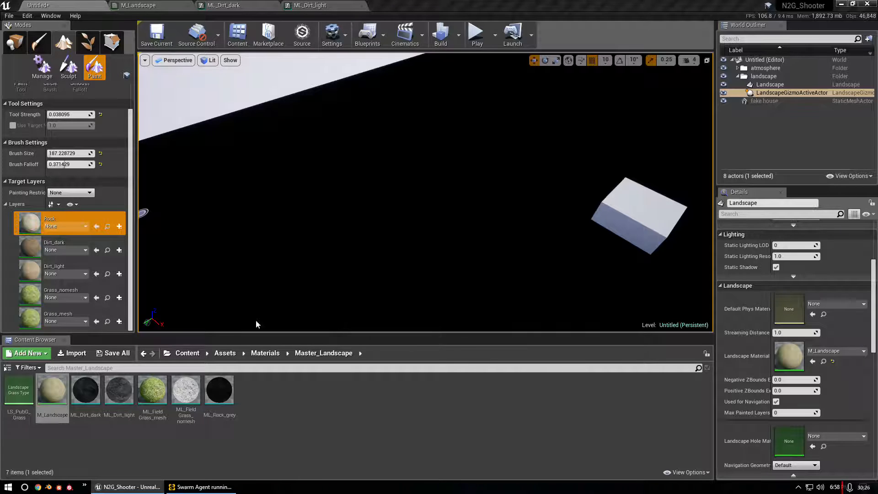
pyautogui.click(118, 250)
pyautogui.click(149, 270)
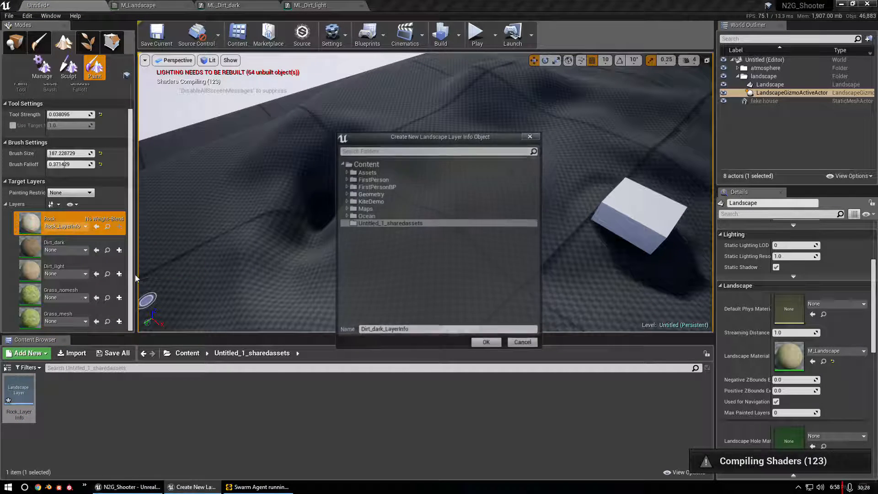
pyautogui.click(486, 343)
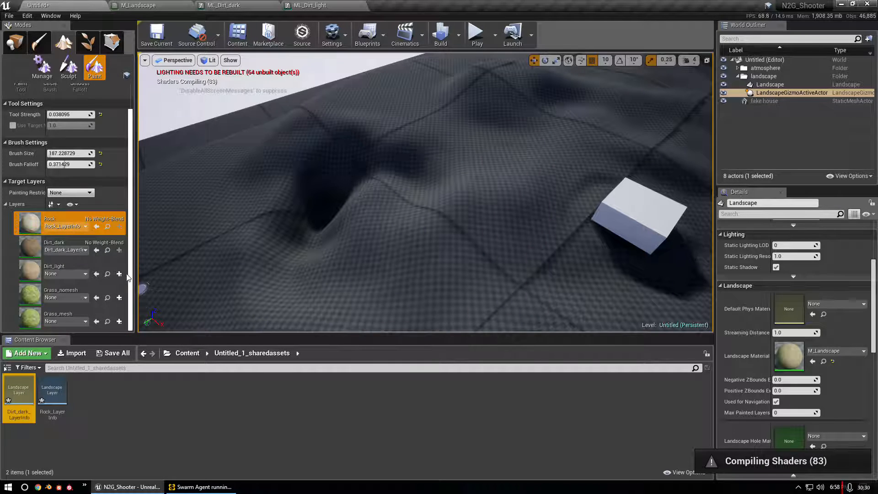
# - Create non weight-blended layer infos for the Dirt_light, Grass_nomesh and Grass_mesh target layers in Untitled_1_sharedassets
pyautogui.click(119, 274)
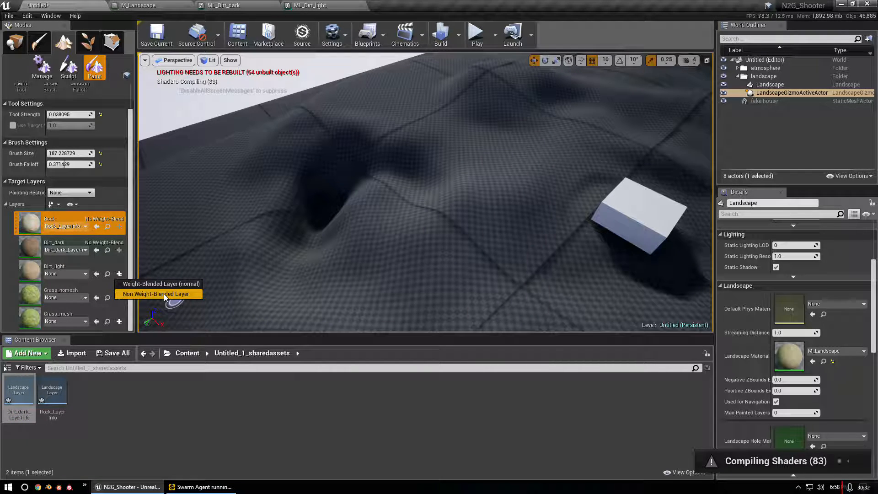
pyautogui.click(164, 293)
pyautogui.click(487, 343)
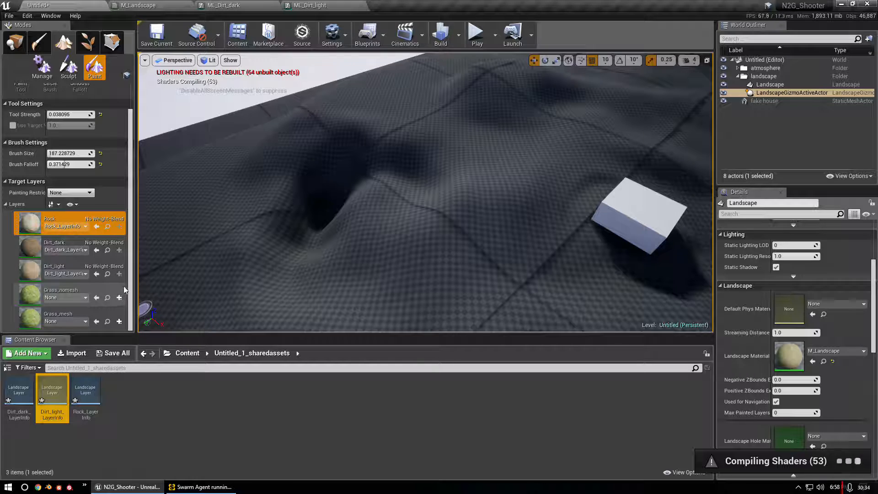
pyautogui.click(119, 297)
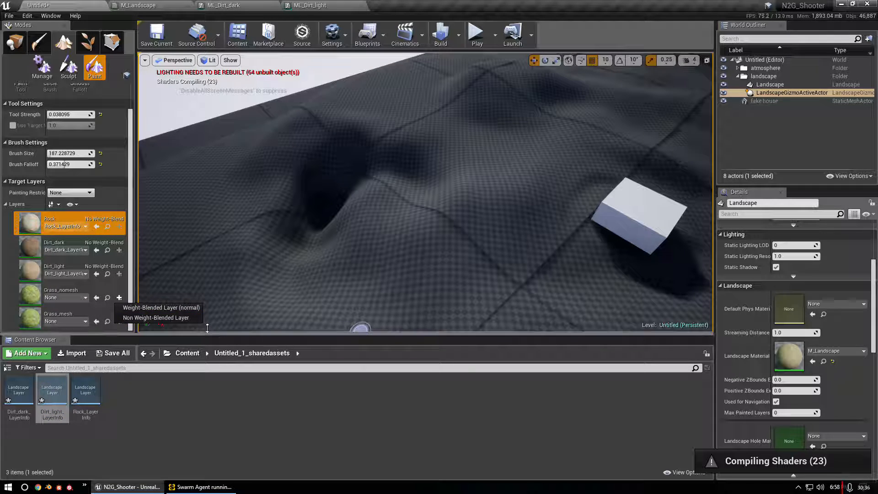
pyautogui.click(180, 319)
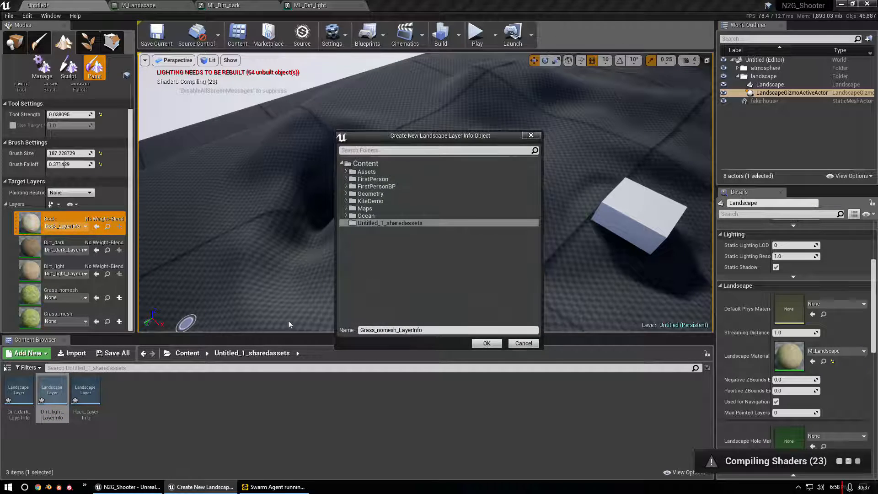
pyautogui.click(486, 343)
pyautogui.click(119, 322)
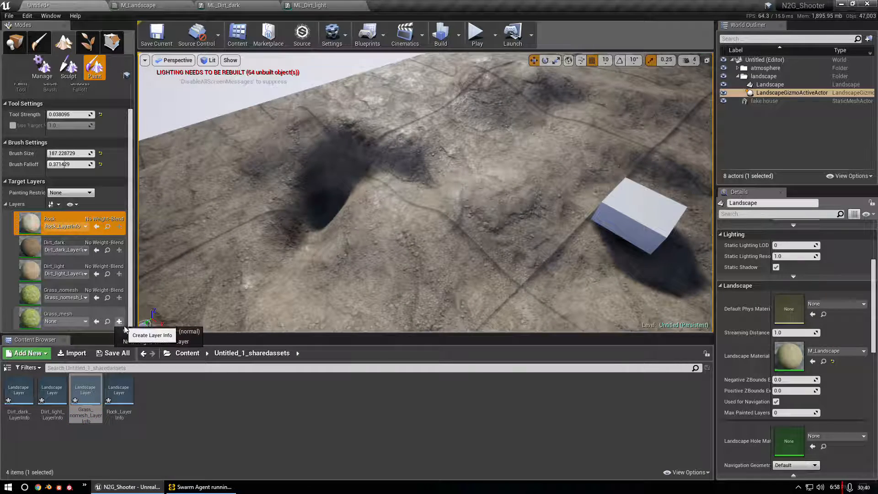
pyautogui.click(165, 342)
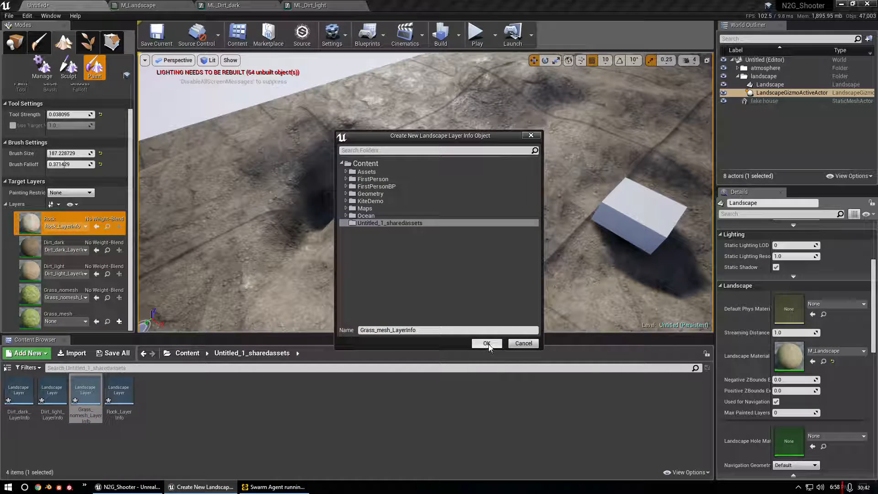
pyautogui.click(487, 343)
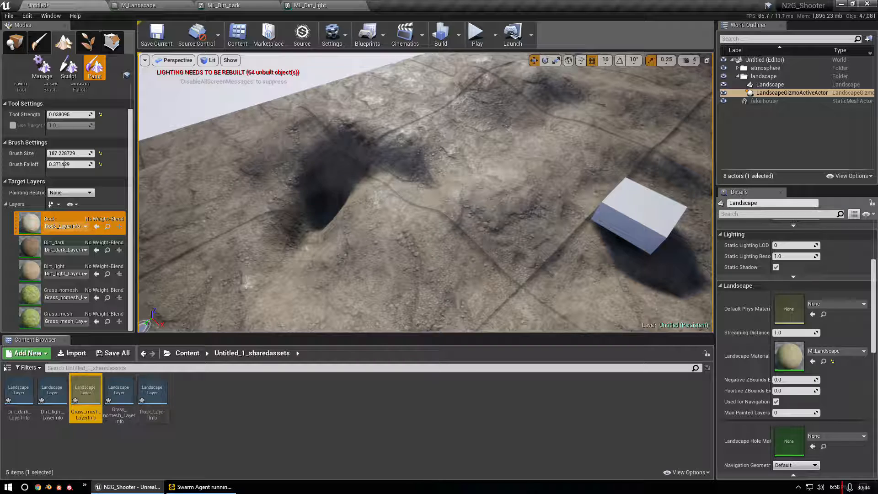
# - Open the content's Assets folder and examine the landscape's ground texture up close from several viewpoints
pyautogui.click(186, 353)
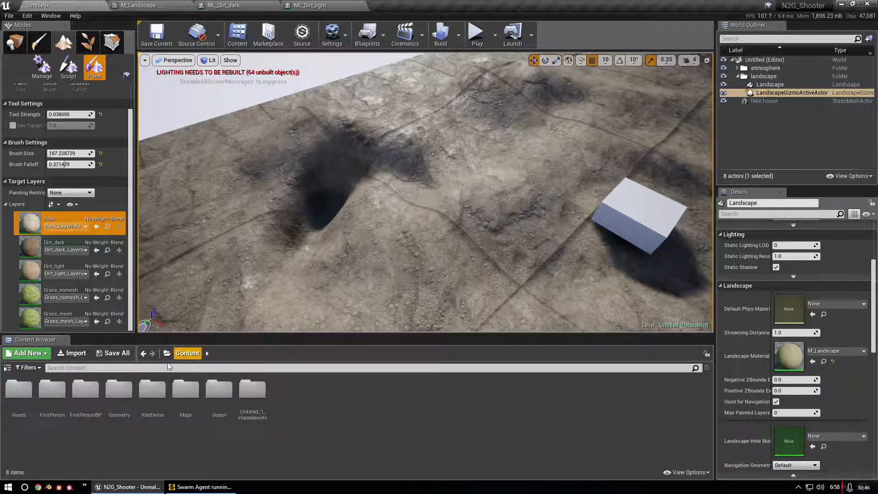
pyautogui.doubleClick(18, 389)
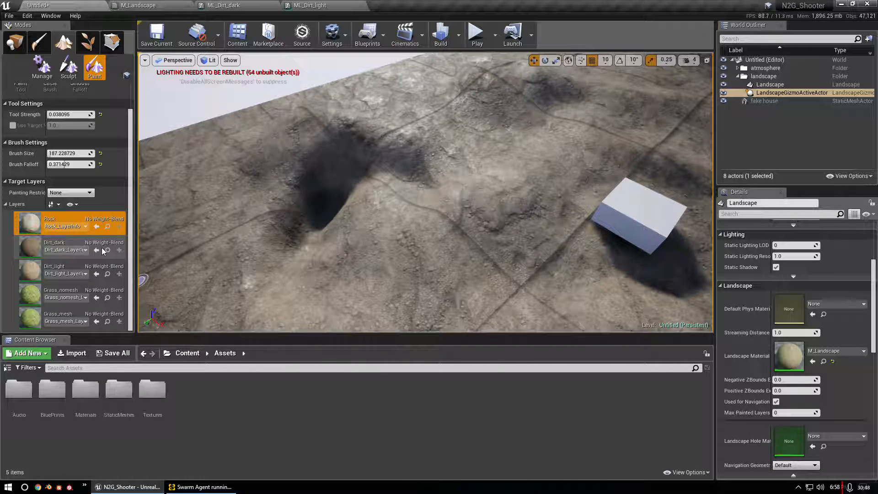
pyautogui.moveTo(407, 223); pyautogui.dragTo(220, 211, button='right')
pyautogui.press('w')
pyautogui.moveTo(330, 210); pyautogui.dragTo(174, 211, button='right')
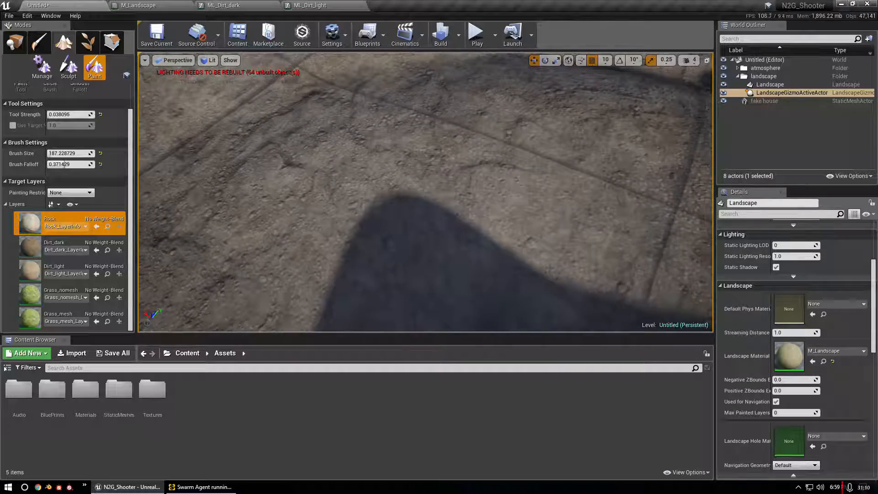
pyautogui.press('w')
pyautogui.moveTo(425, 192); pyautogui.dragTo(663, 132, button='right')
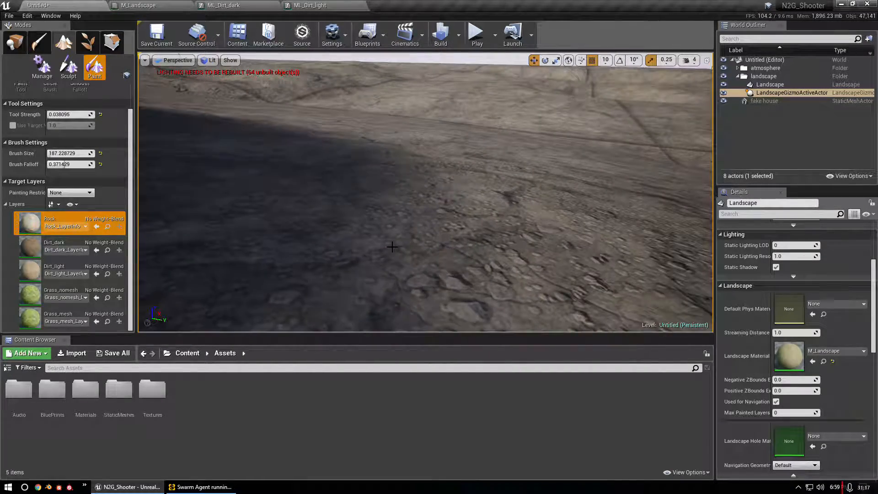
# - Check the M_Landscape graph briefly and browse to the Master_Landscape folder under Assets/Materials in the level editor
pyautogui.click(165, 5)
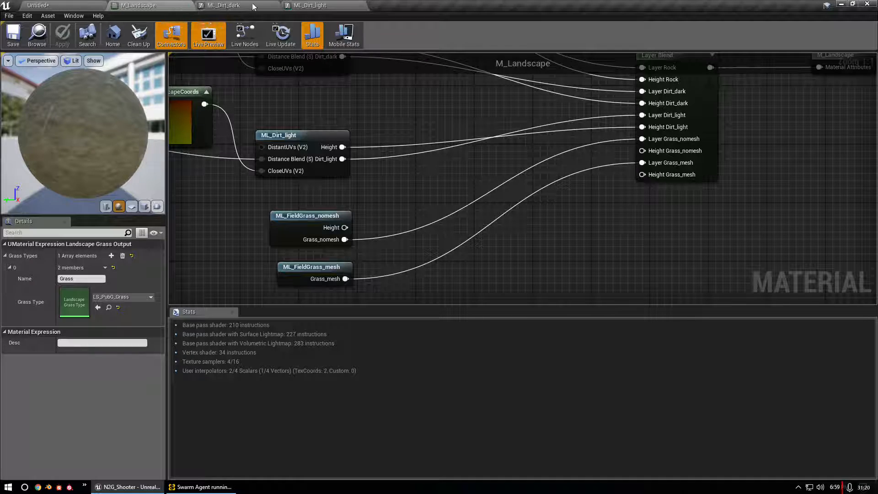
pyautogui.click(38, 5)
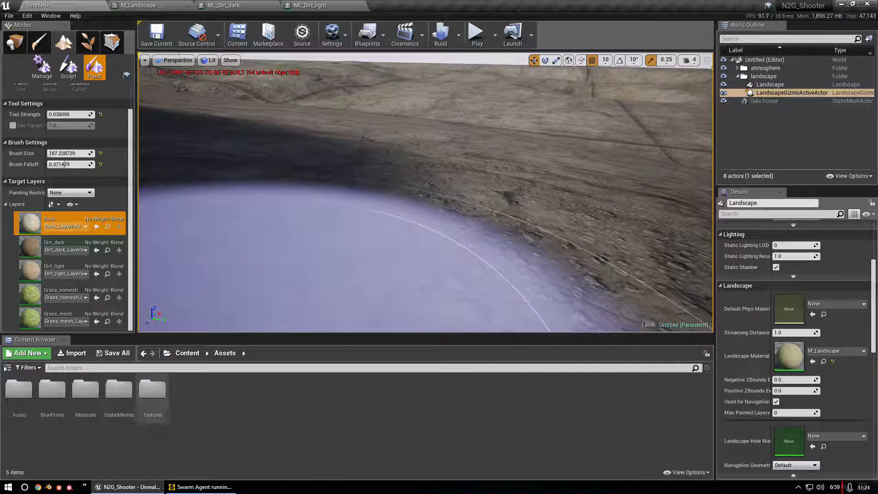
pyautogui.doubleClick(87, 391)
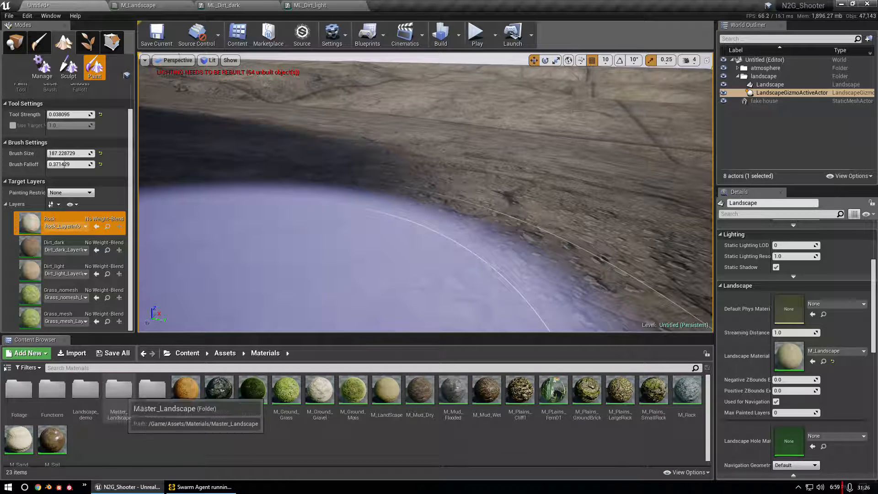
pyautogui.doubleClick(90, 391)
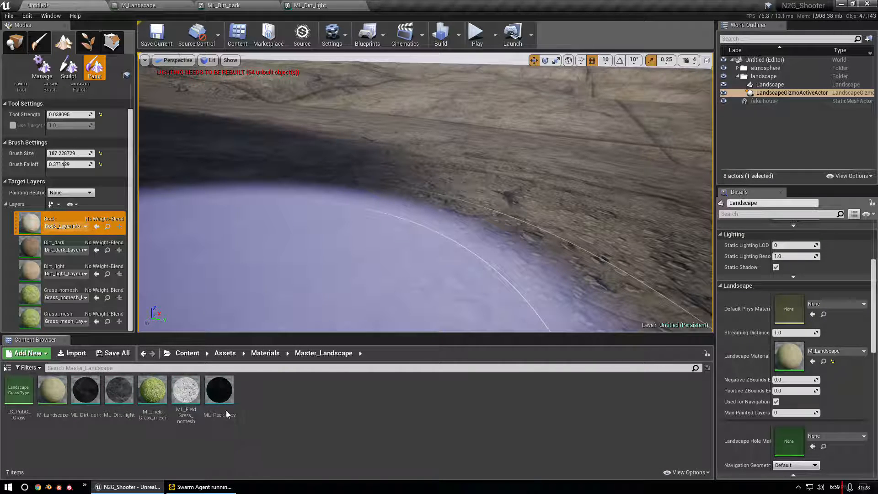
# - In M_Landscape, set the Mapping Scale of the LandscapeCoords node feeding ML_Rock_grey to 2.0 and save the material
pyautogui.click(142, 6)
pyautogui.moveTo(209, 202)
pyautogui.mouseDown(button='right')
pyautogui.moveTo(410, 283)
pyautogui.moveTo(414, 302)
pyautogui.mouseUp(button='right')
pyautogui.moveTo(319, 137); pyautogui.dragTo(281, 275, button='right')
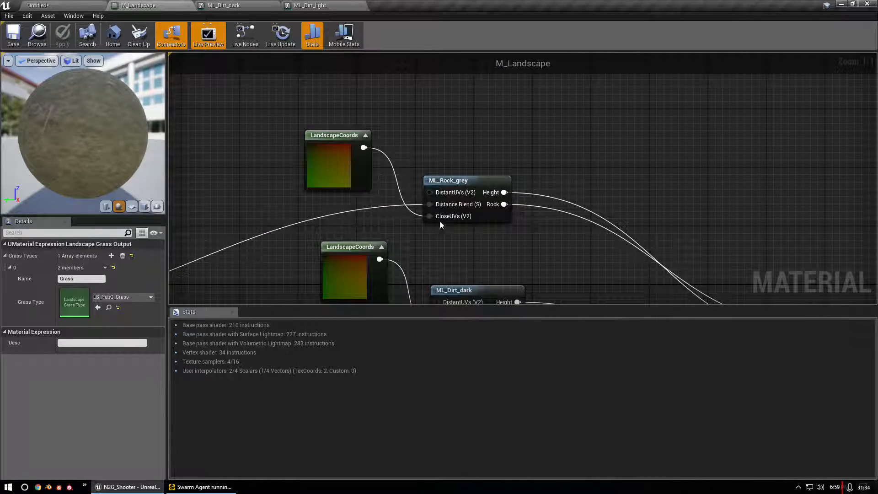
pyautogui.click(337, 164)
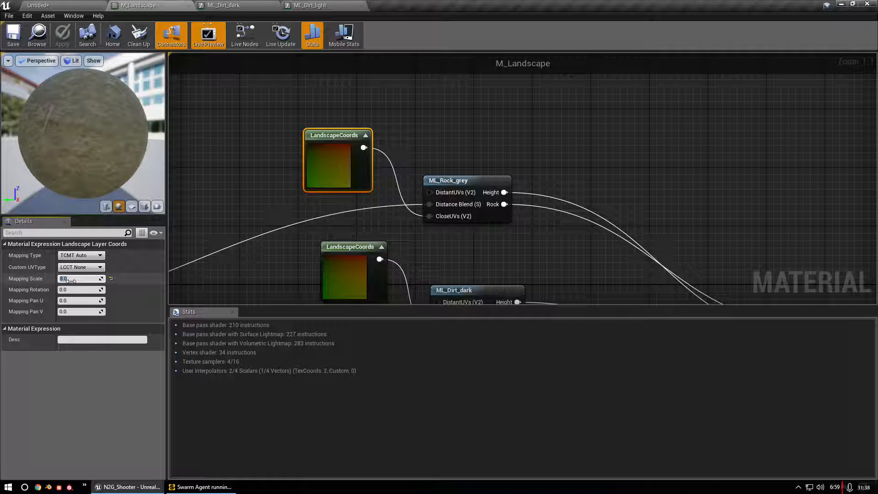
pyautogui.press('Return')
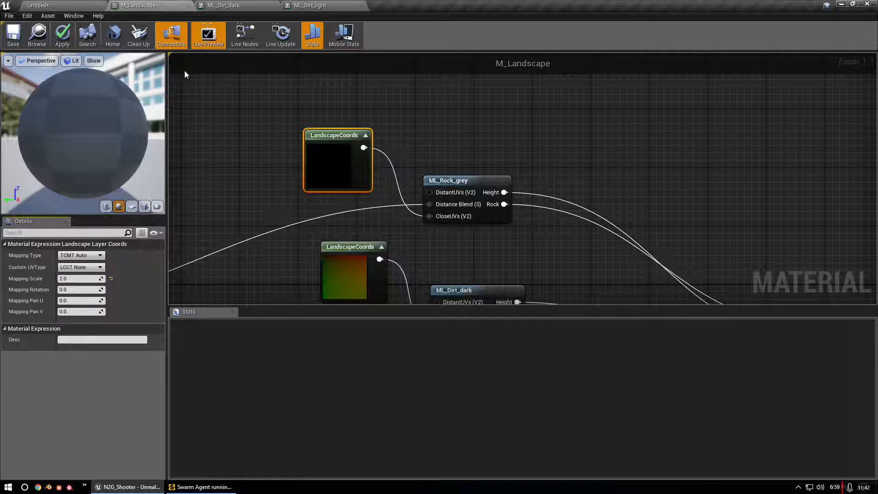
pyautogui.click(14, 41)
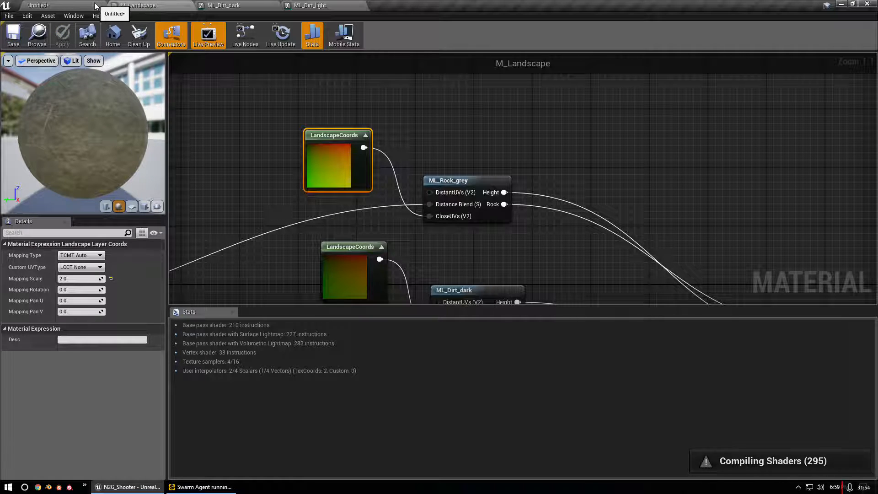
# - Return to the level, switch to Place mode and examine the rescaled rock texture on the landscape up close
pyautogui.click(64, 5)
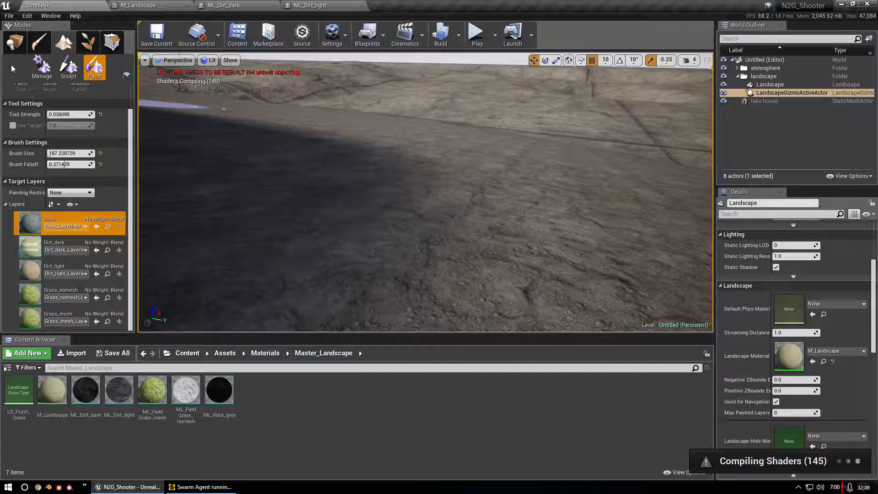
pyautogui.click(15, 42)
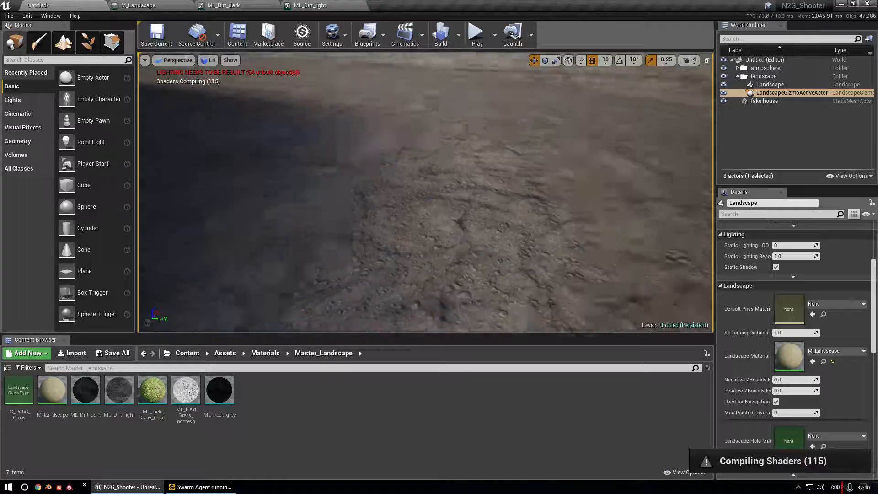
pyautogui.moveTo(400, 173); pyautogui.dragTo(355, 136, button='right')
pyautogui.moveTo(499, 245); pyautogui.dragTo(475, 265, button='right')
# - Set the Mapping Scale of ML_Rock_grey's LandscapeCoords node in M_Landscape to 8.0
pyautogui.click(173, 6)
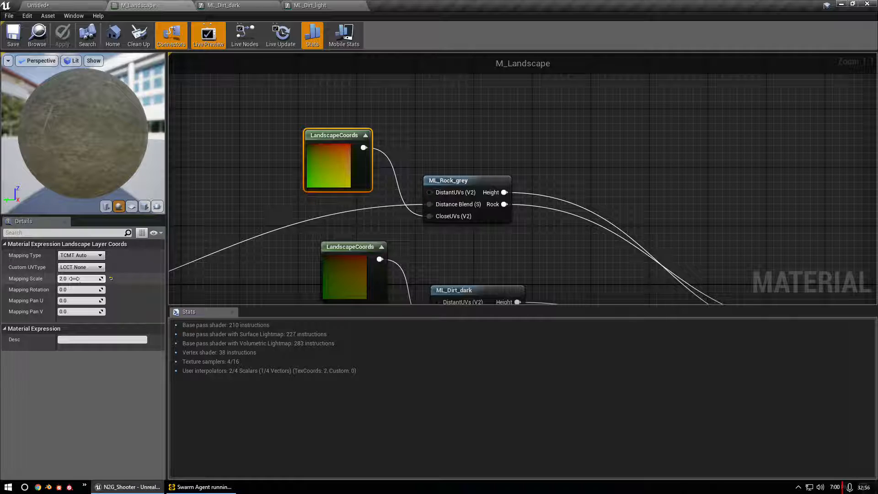
pyautogui.write('8')
pyautogui.press('Return')
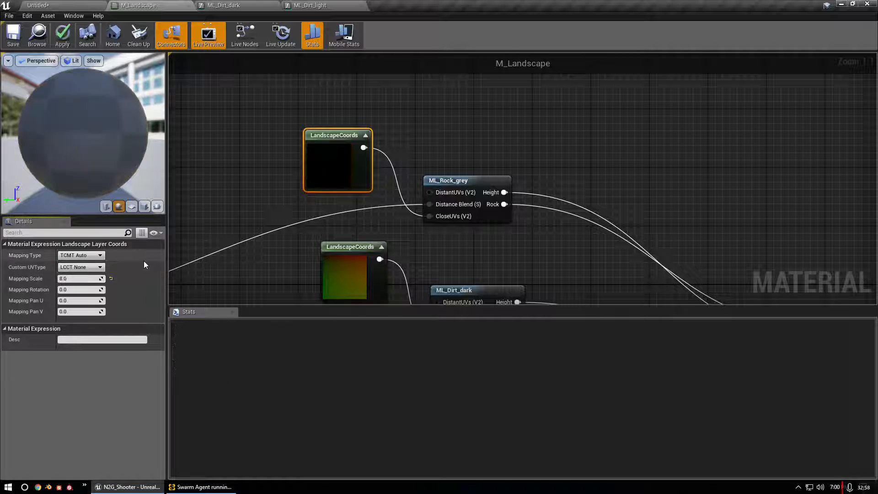
# - Apply the M_Landscape change and look over the graph from the LandscapeCoords nodes through to the material's result node
pyautogui.click(334, 260)
pyautogui.click(342, 172)
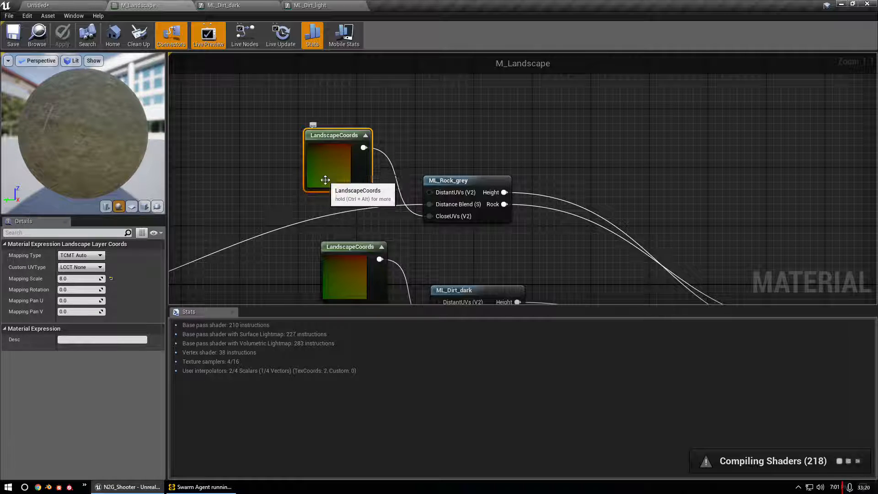
pyautogui.scroll(-8, 278, 243)
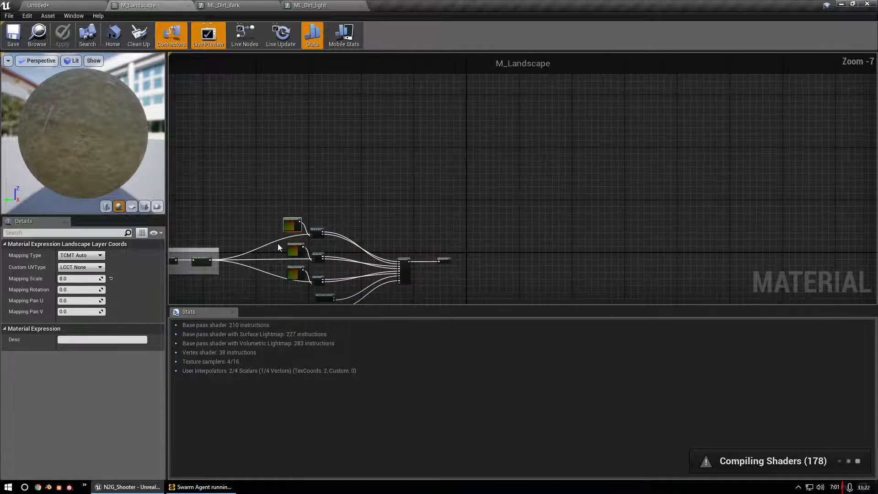
pyautogui.click(410, 231)
pyautogui.click(443, 260)
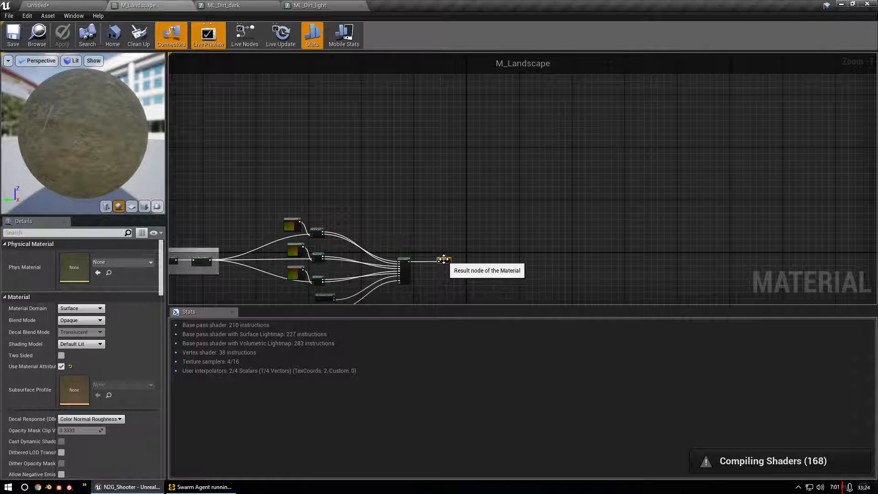
pyautogui.moveTo(443, 260); pyautogui.dragTo(630, 138, button='right')
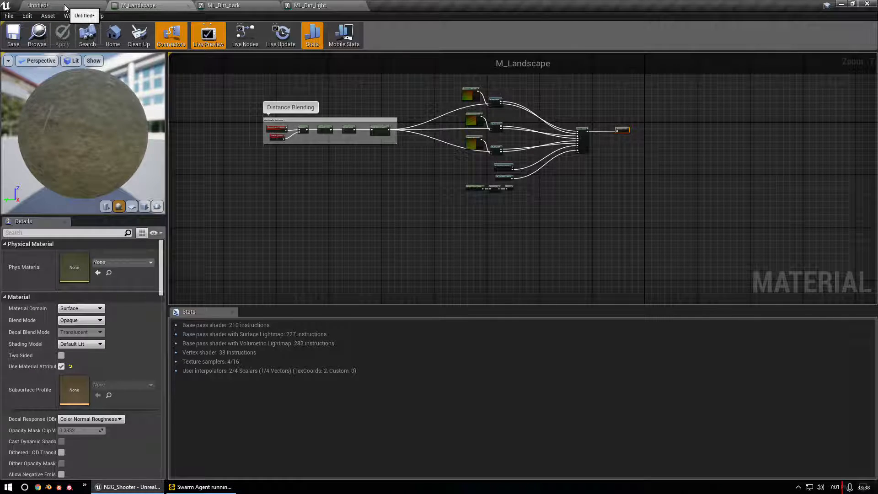
# - Return to the level and examine the rescaled rock texture on the landscape both up close and from a distance
pyautogui.click(65, 7)
pyautogui.moveTo(398, 227); pyautogui.dragTo(327, 268, button='right')
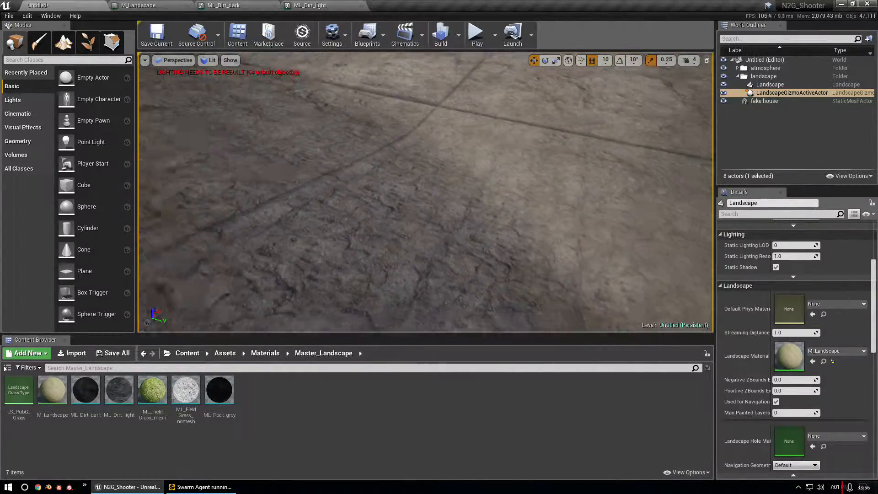
pyautogui.moveTo(327, 268); pyautogui.dragTo(272, 121, button='right')
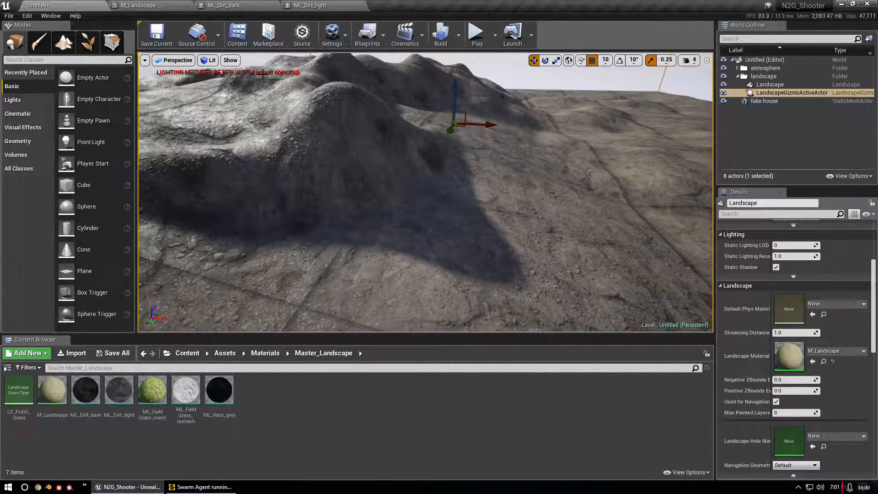
pyautogui.moveTo(376, 205); pyautogui.dragTo(304, 185, button='right')
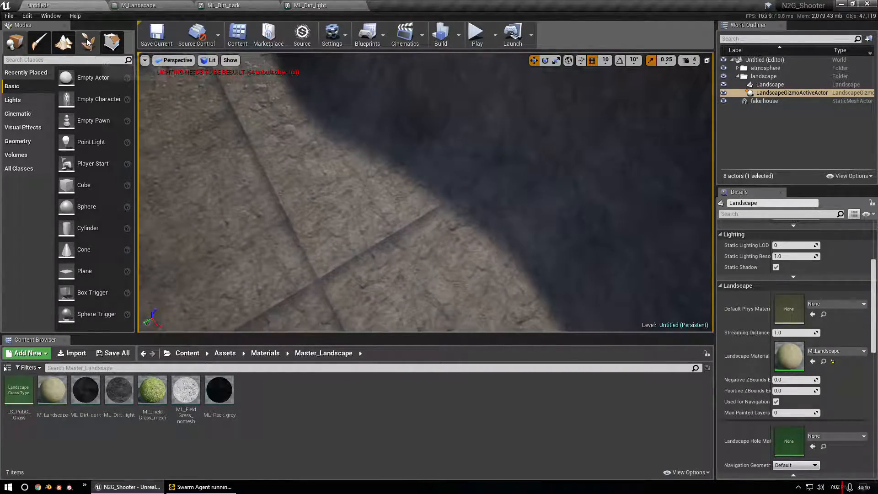
# - In Landscape Paint mode, fill the whole landscape with the Grass_nomesh layer and check the resulting ground
pyautogui.click(64, 41)
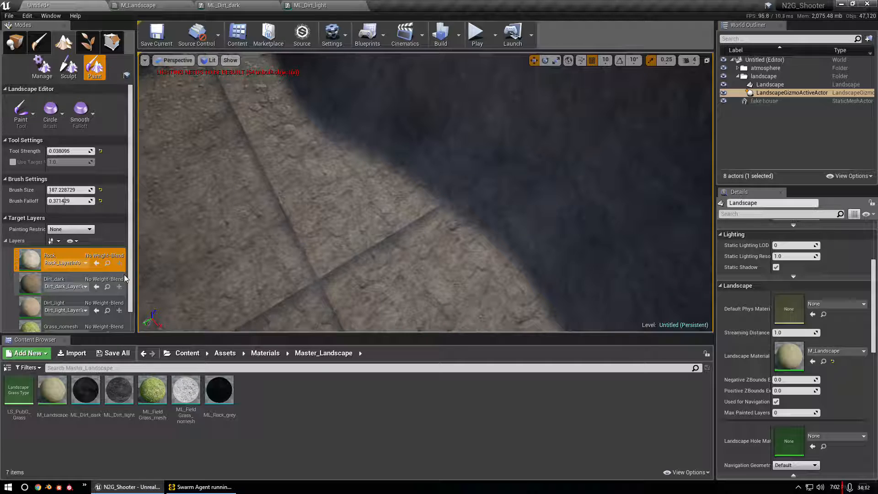
pyautogui.scroll(-2, 117, 271)
pyautogui.moveTo(229, 212)
pyautogui.mouseDown(button='right')
pyautogui.moveTo(205, 209)
pyautogui.moveTo(233, 187)
pyautogui.moveTo(146, 226)
pyautogui.mouseUp(button='right')
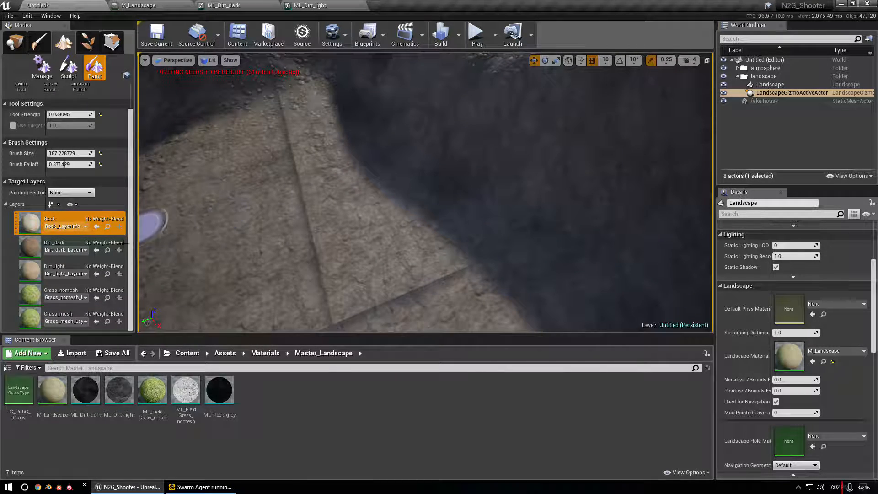
pyautogui.click(59, 288)
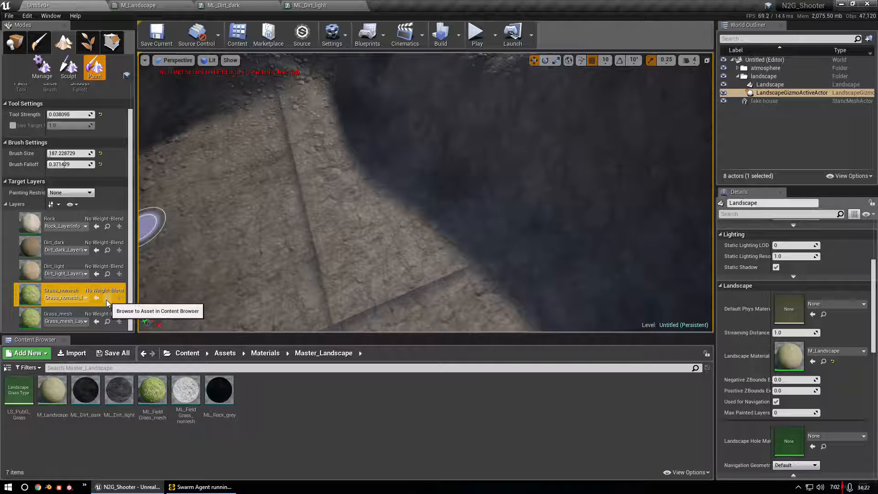
pyautogui.rightClick(85, 289)
pyautogui.click(107, 325)
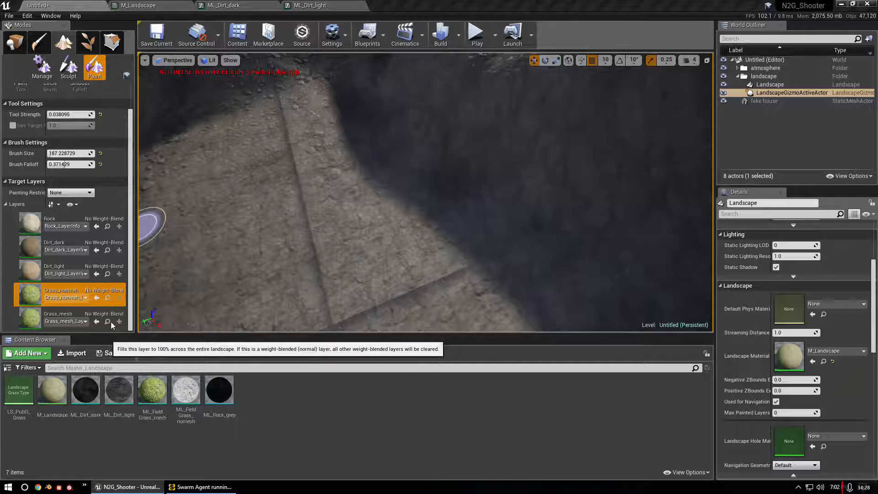
pyautogui.moveTo(280, 270); pyautogui.dragTo(270, 196, button='right')
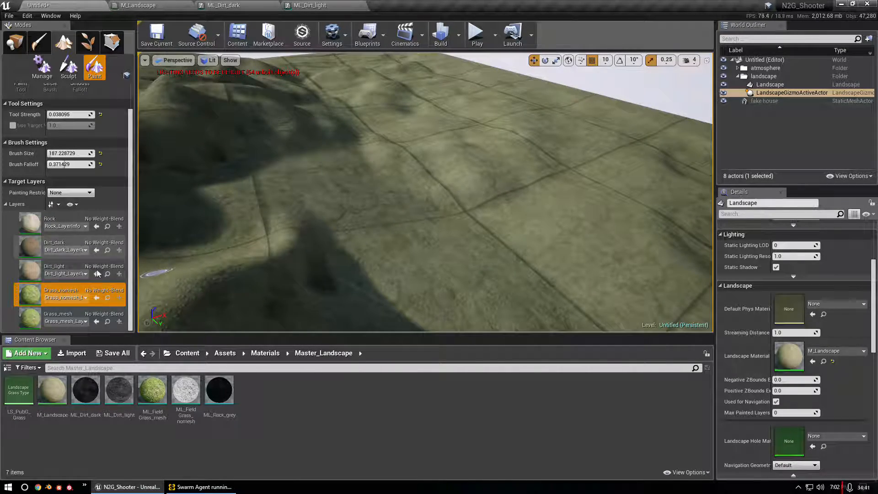
pyautogui.moveTo(320, 206); pyautogui.dragTo(475, 235, button='right')
pyautogui.moveTo(457, 265); pyautogui.dragTo(352, 276, button='right')
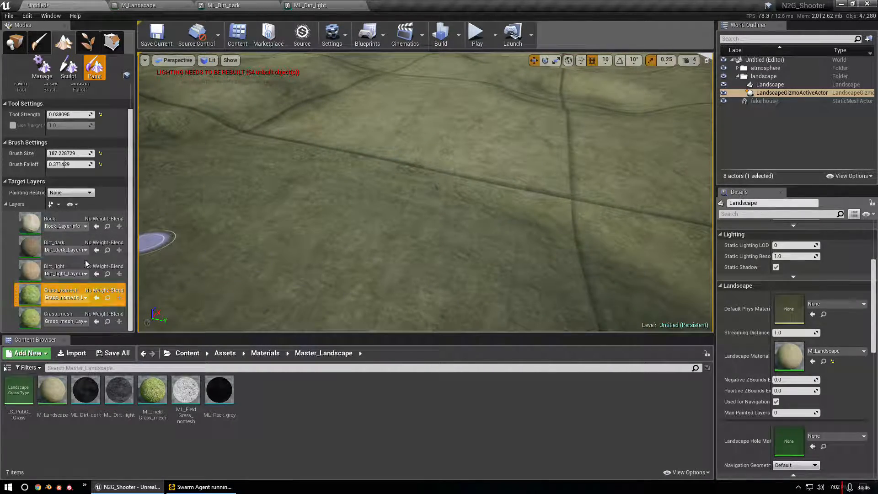
# - Try to paint strokes of the Dirt_light layer onto several spots of the grass-filled landscape
pyautogui.click(97, 272)
pyautogui.click(288, 251)
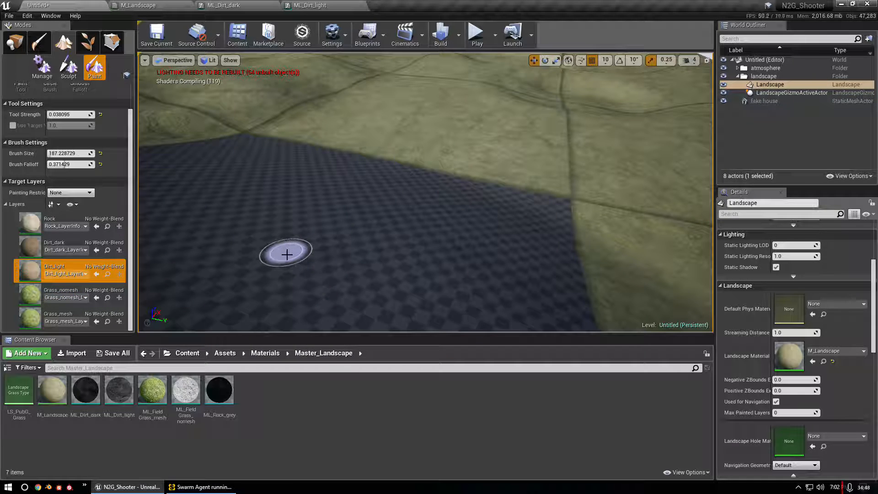
pyautogui.click(475, 117)
pyautogui.moveTo(657, 154); pyautogui.dragTo(651, 266)
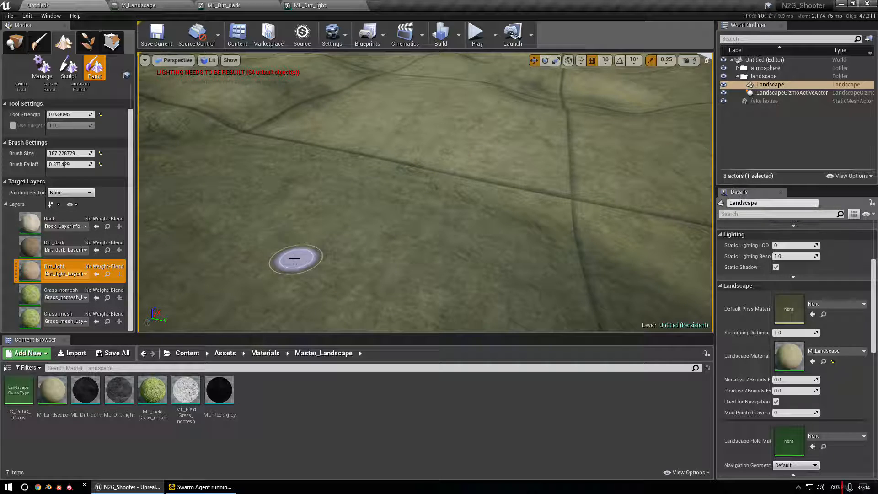
pyautogui.moveTo(216, 308); pyautogui.dragTo(215, 308, button='right')
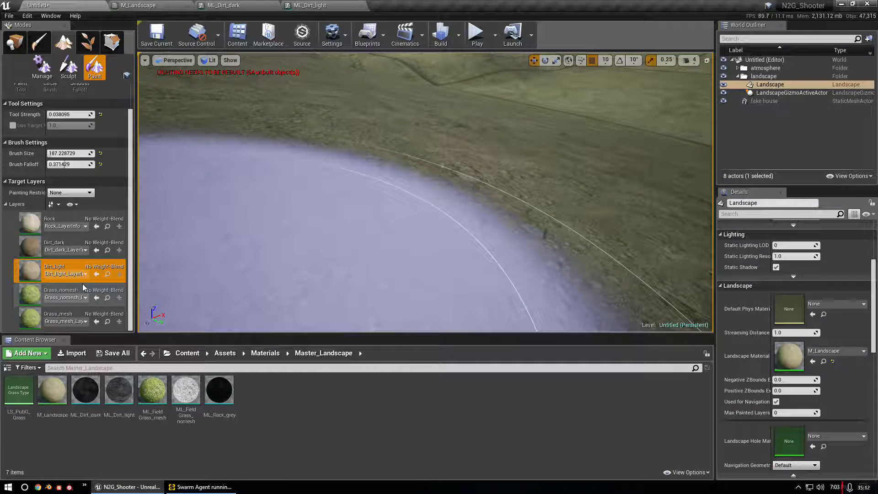
# - Clear the Rock layer from the entire landscape and inspect the grass surface
pyautogui.click(70, 218)
pyautogui.rightClick(70, 217)
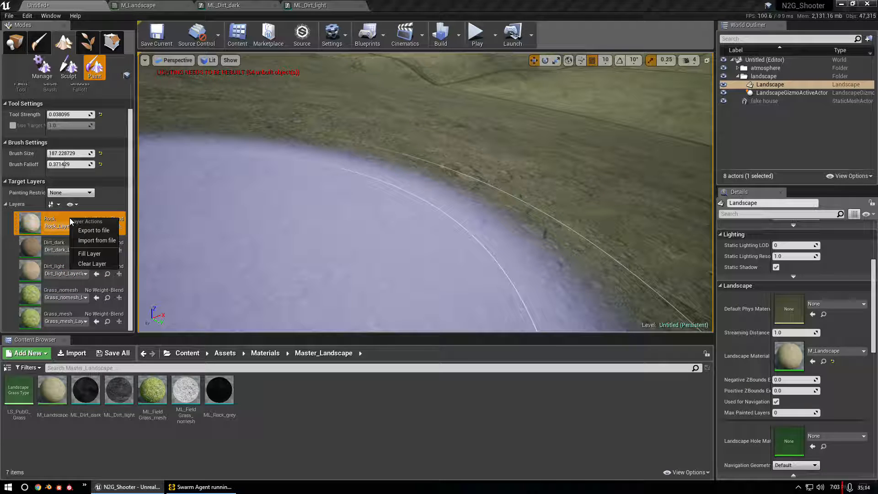
pyautogui.click(86, 264)
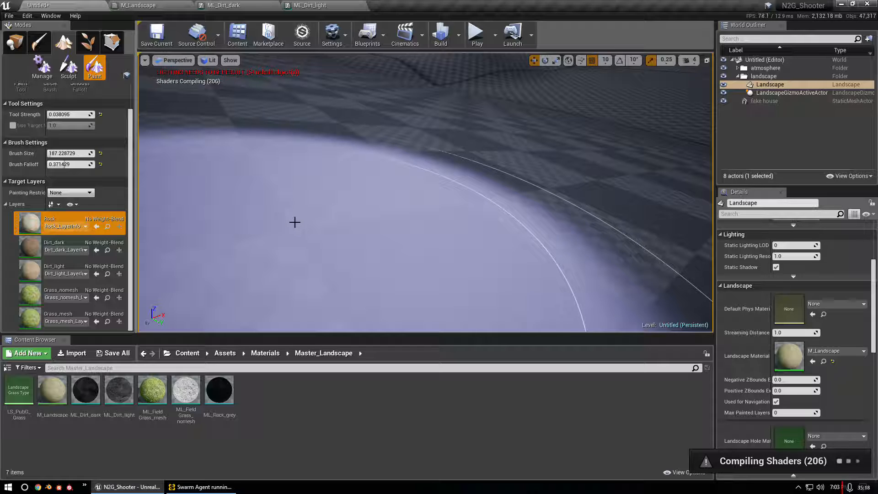
pyautogui.moveTo(297, 215)
pyautogui.mouseDown(button='right')
pyautogui.moveTo(347, 176)
pyautogui.moveTo(421, 176)
pyautogui.moveTo(338, 202)
pyautogui.mouseUp(button='right')
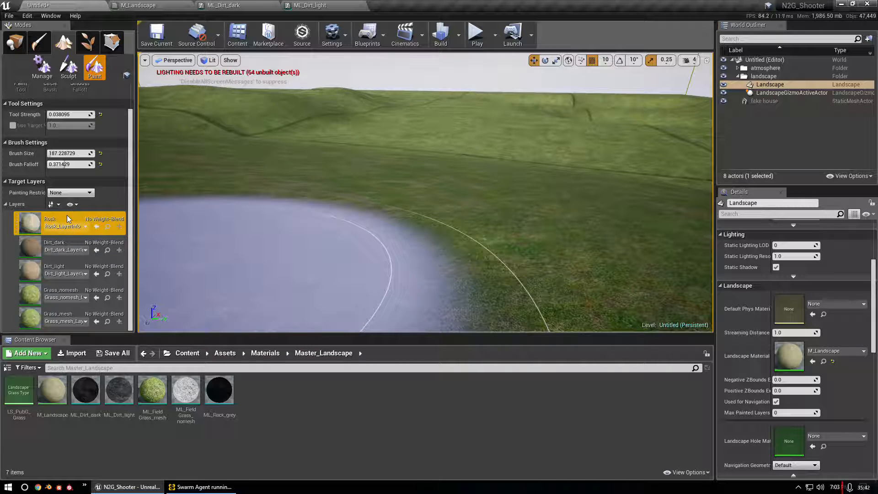
pyautogui.moveTo(292, 202)
pyautogui.mouseDown(button='right')
pyautogui.moveTo(270, 266)
pyautogui.moveTo(196, 284)
pyautogui.mouseUp(button='right')
pyautogui.moveTo(304, 215)
pyautogui.mouseDown(button='right')
pyautogui.moveTo(265, 238)
pyautogui.moveTo(304, 215)
pyautogui.mouseUp(button='right')
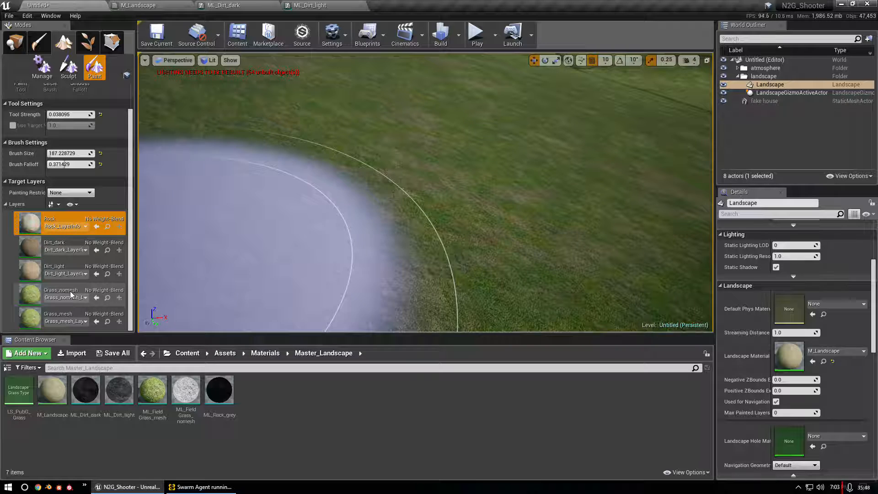
# - Paint a broad Dirt_light patch across the grass with tool strength 1.0 and brush size 498.68924
pyautogui.rightClick(74, 291)
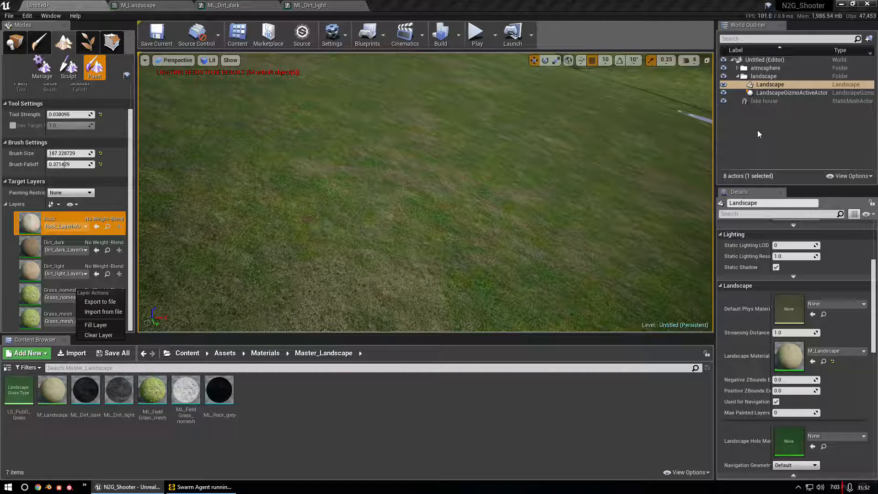
pyautogui.click(75, 264)
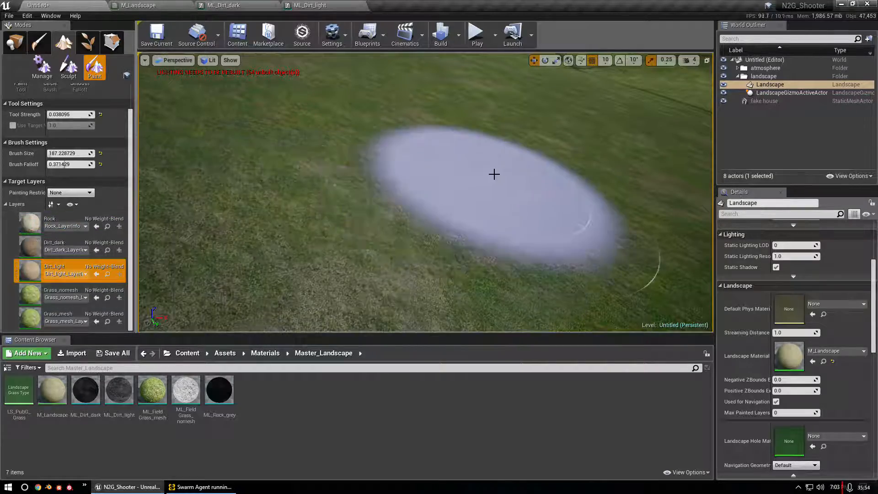
pyautogui.moveTo(534, 111)
pyautogui.mouseDown(button='right')
pyautogui.moveTo(532, 82)
pyautogui.moveTo(523, 138)
pyautogui.moveTo(526, 108)
pyautogui.moveTo(542, 114)
pyautogui.moveTo(558, 151)
pyautogui.moveTo(581, 149)
pyautogui.moveTo(574, 130)
pyautogui.moveTo(544, 141)
pyautogui.moveTo(537, 128)
pyautogui.moveTo(526, 142)
pyautogui.mouseUp(button='right')
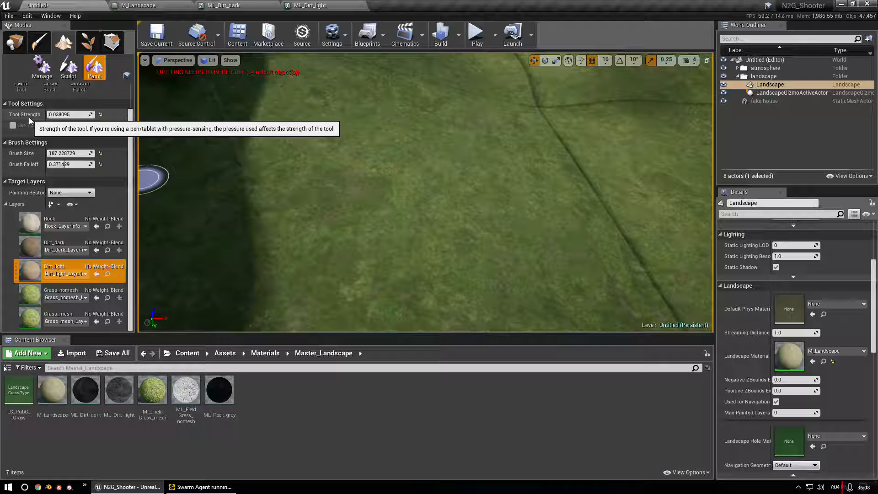
pyautogui.moveTo(51, 114); pyautogui.dragTo(54, 114)
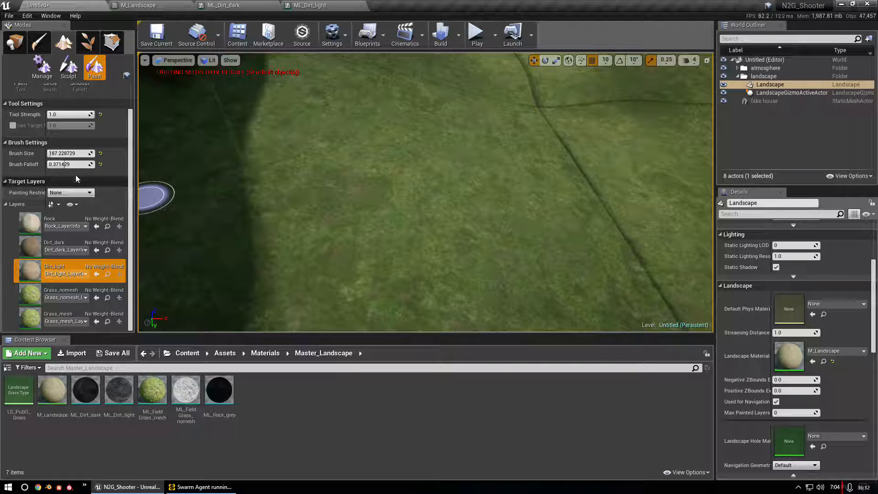
pyautogui.moveTo(54, 153); pyautogui.dragTo(81, 153)
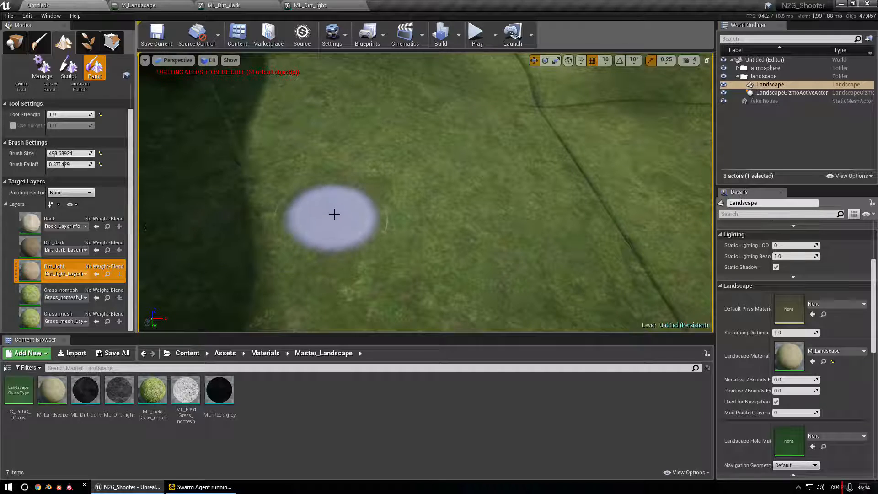
pyautogui.moveTo(333, 234)
pyautogui.mouseDown()
pyautogui.moveTo(368, 196)
pyautogui.moveTo(394, 249)
pyautogui.moveTo(585, 224)
pyautogui.moveTo(611, 262)
pyautogui.moveTo(549, 263)
pyautogui.moveTo(431, 212)
pyautogui.moveTo(582, 271)
pyautogui.moveTo(371, 234)
pyautogui.moveTo(494, 242)
pyautogui.moveTo(406, 228)
pyautogui.moveTo(459, 226)
pyautogui.moveTo(575, 248)
pyautogui.moveTo(557, 232)
pyautogui.moveTo(417, 236)
pyautogui.moveTo(411, 200)
pyautogui.moveTo(288, 204)
pyautogui.moveTo(501, 243)
pyautogui.mouseUp()
pyautogui.moveTo(369, 173)
pyautogui.mouseDown(button='right')
pyautogui.moveTo(366, 192)
pyautogui.moveTo(399, 181)
pyautogui.moveTo(369, 175)
pyautogui.mouseUp(button='right')
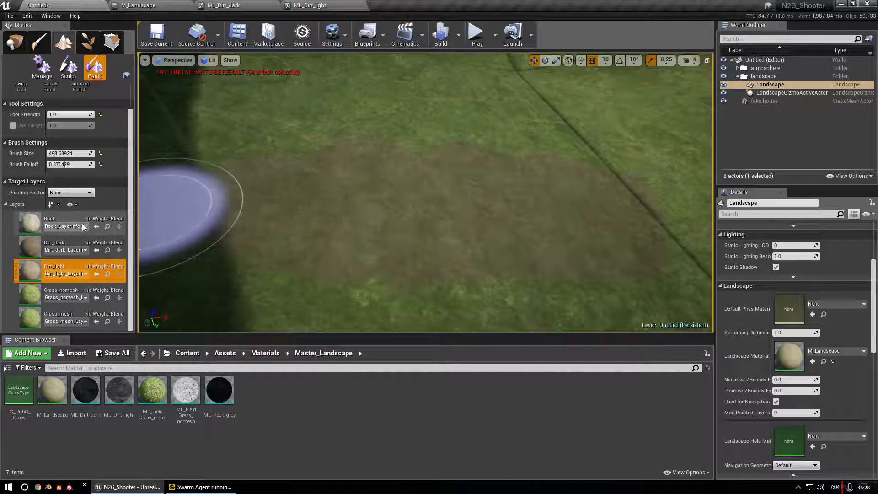
# - Make Grass_nomesh the target layer and set the tool strength to 0.390476 and the brush size to 160.093857
pyautogui.click(63, 239)
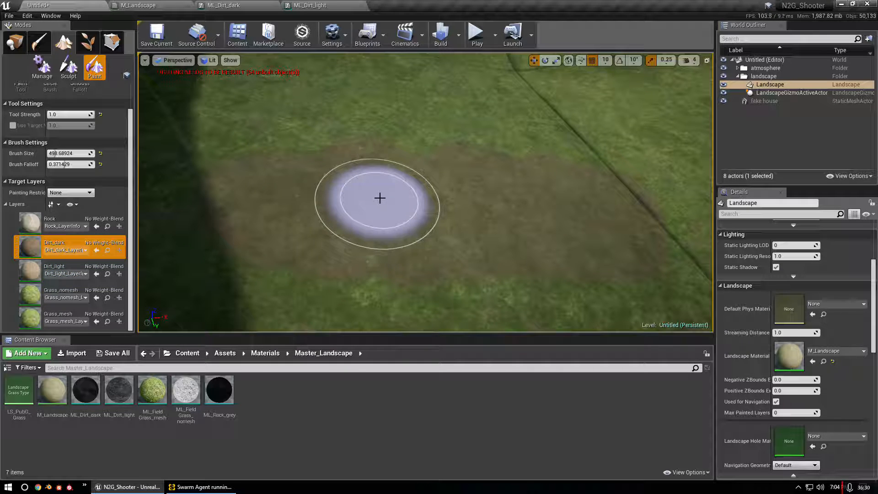
pyautogui.click(64, 289)
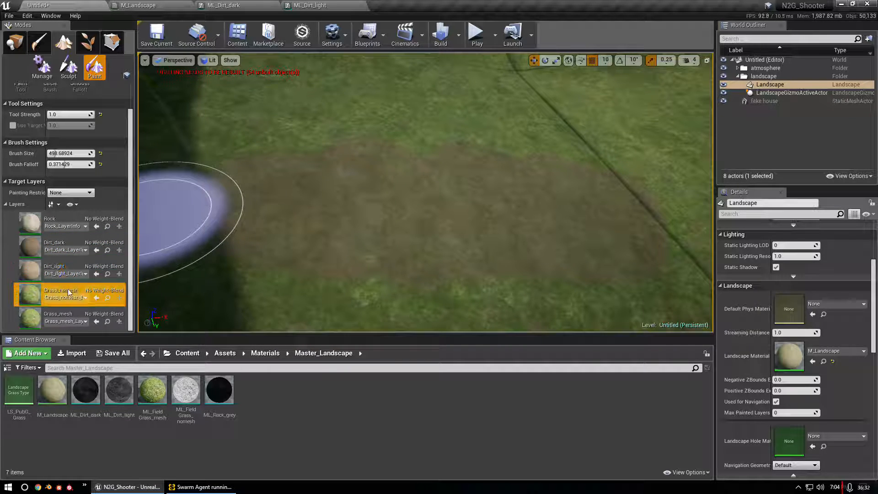
pyautogui.moveTo(69, 115); pyautogui.dragTo(62, 114)
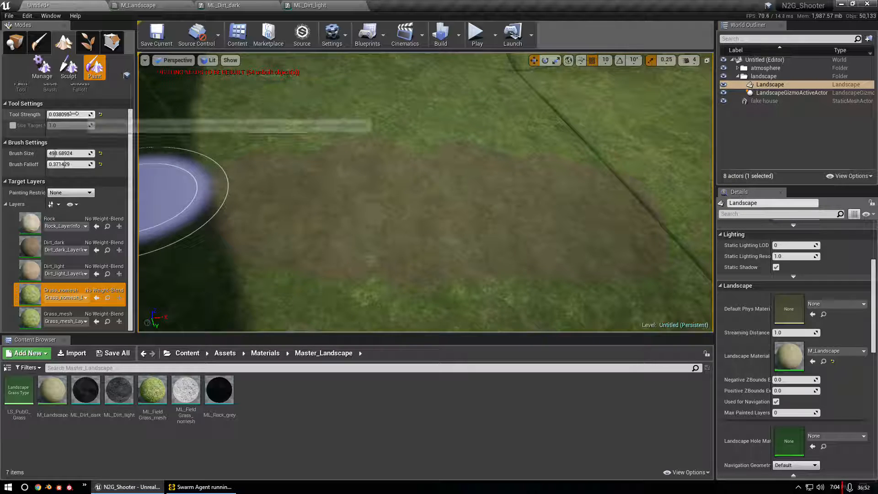
pyautogui.moveTo(61, 155); pyautogui.dragTo(52, 155)
pyautogui.moveTo(212, 196)
pyautogui.mouseDown(button='right')
pyautogui.moveTo(356, 201)
pyautogui.moveTo(212, 195)
pyautogui.mouseUp(button='right')
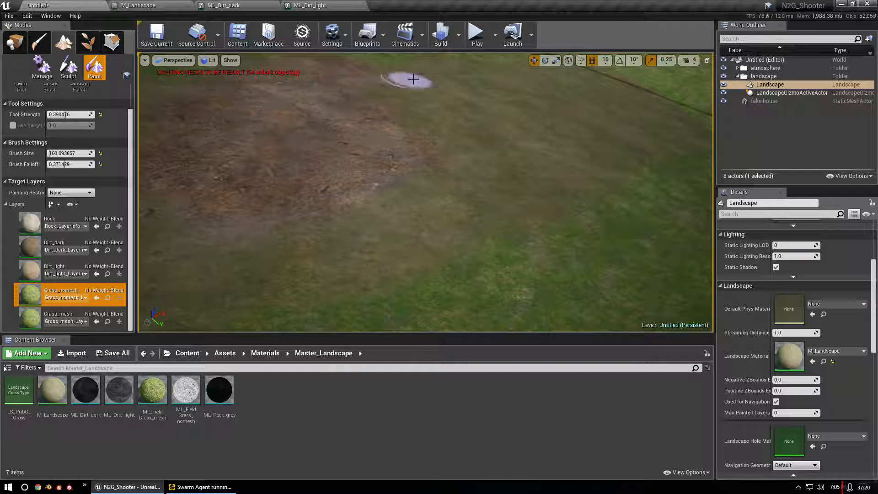
# - Erase the Grass_nomesh layer across the dirt patch and its edges to expose the bare dirt
pyautogui.moveTo(485, 142)
pyautogui.keyDown('shift'); pyautogui.mouseDown()
pyautogui.moveTo(334, 204)
pyautogui.moveTo(352, 222)
pyautogui.moveTo(526, 117)
pyautogui.moveTo(453, 120)
pyautogui.moveTo(381, 81)
pyautogui.moveTo(321, 71)
pyautogui.moveTo(432, 73)
pyautogui.moveTo(521, 139)
pyautogui.moveTo(182, 188)
pyautogui.moveTo(221, 161)
pyautogui.moveTo(606, 85)
pyautogui.moveTo(539, 143)
pyautogui.moveTo(529, 111)
pyautogui.moveTo(478, 61)
pyautogui.moveTo(395, 141)
pyautogui.mouseUp(); pyautogui.keyUp('shift')
pyautogui.keyDown('shift'); pyautogui.moveTo(479, 187); pyautogui.dragTo(461, 195); pyautogui.keyUp('shift')
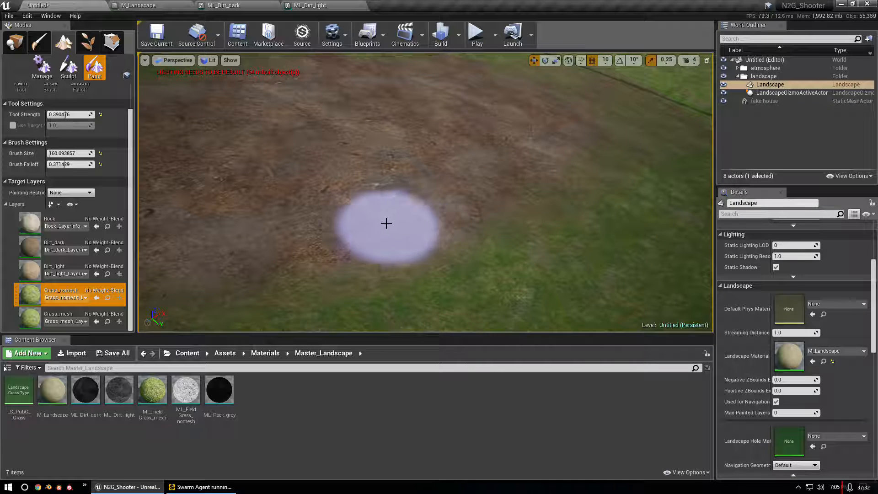
pyautogui.moveTo(371, 186)
pyautogui.mouseDown(button='right')
pyautogui.moveTo(389, 208)
pyautogui.moveTo(441, 206)
pyautogui.mouseUp(button='right')
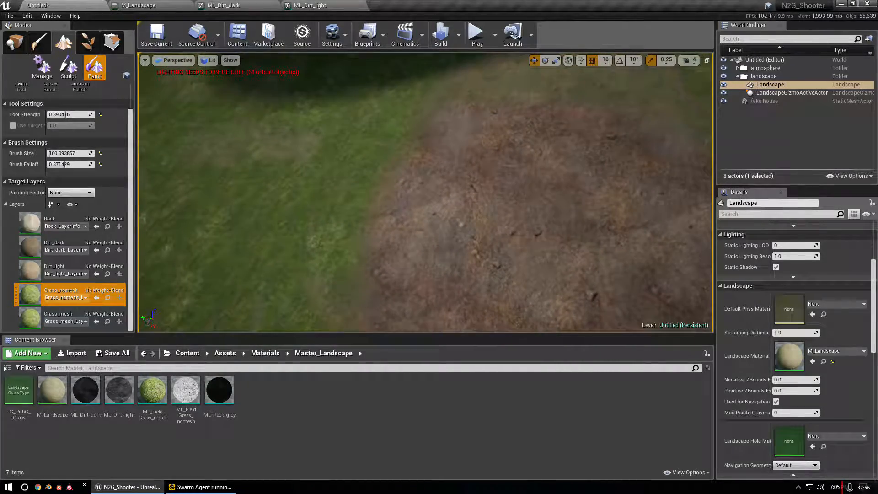
pyautogui.moveTo(426, 192); pyautogui.dragTo(472, 160, button='right')
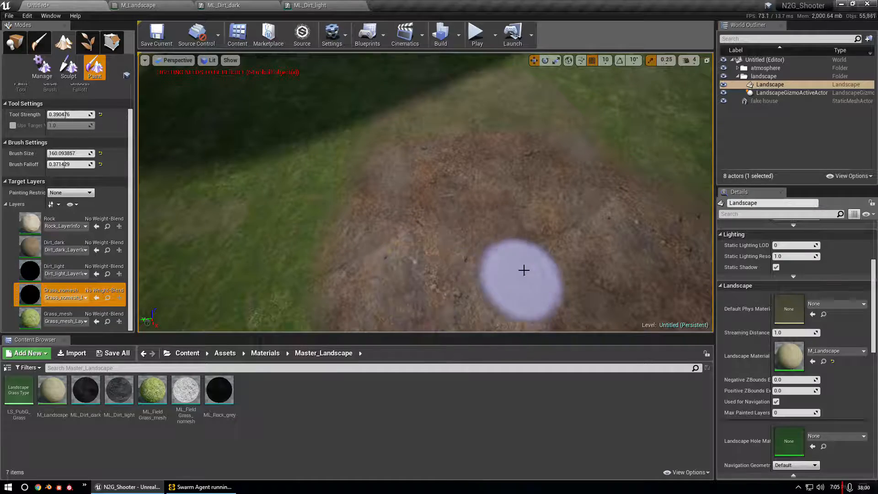
pyautogui.moveTo(517, 238); pyautogui.dragTo(517, 293, button='right')
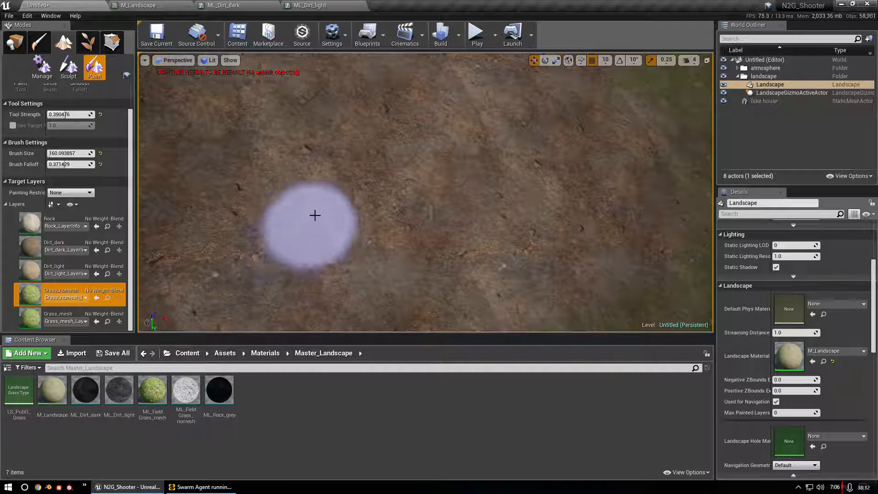
# - Make Dirt_dark the target layer and paint test strokes on the light dirt patch
pyautogui.click(70, 240)
pyautogui.moveTo(388, 215)
pyautogui.mouseDown(button='right')
pyautogui.moveTo(393, 180)
pyautogui.moveTo(408, 180)
pyautogui.mouseUp(button='right')
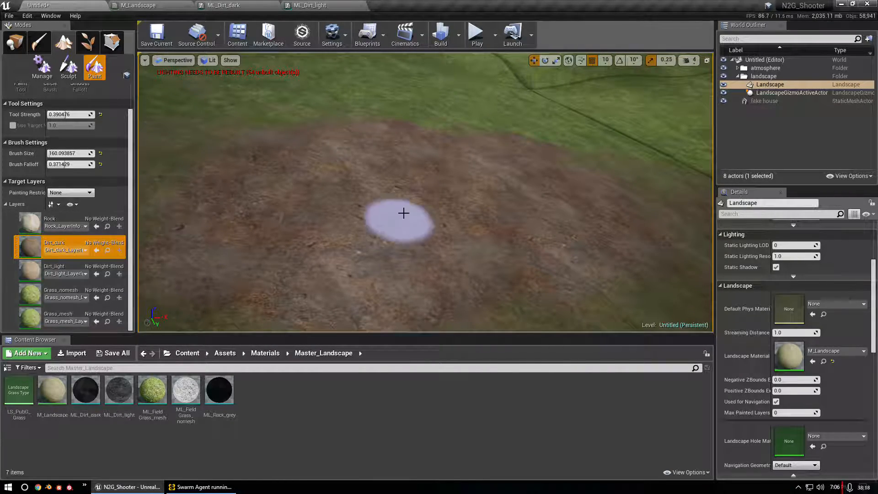
pyautogui.moveTo(375, 176)
pyautogui.mouseDown()
pyautogui.moveTo(417, 204)
pyautogui.moveTo(404, 189)
pyautogui.mouseUp()
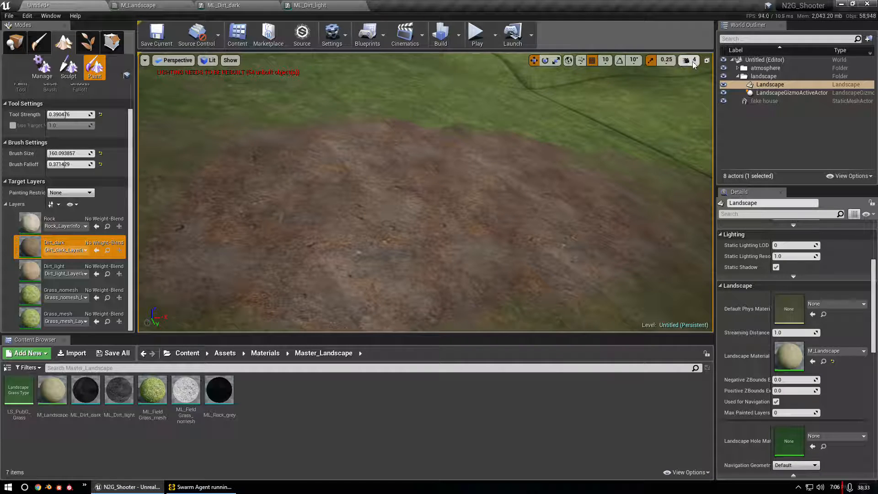
# - Raise the viewport camera speed to 8 and bring the whole landscape into view
pyautogui.click(692, 60)
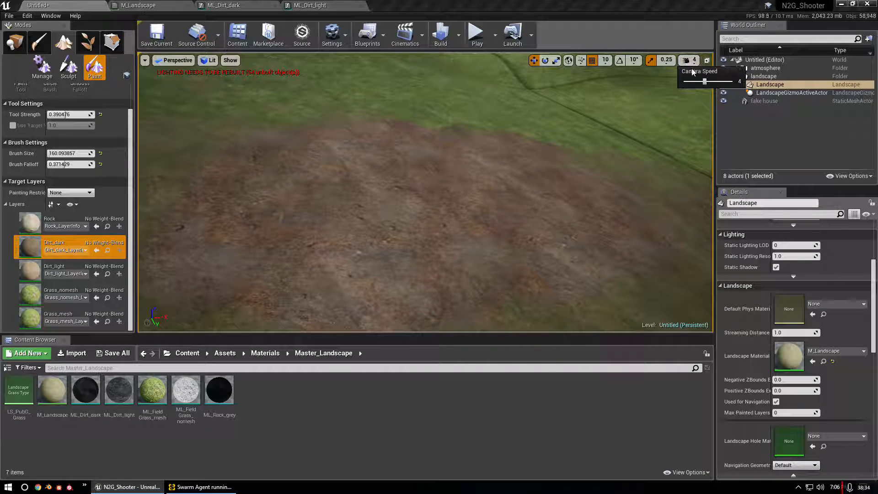
pyautogui.moveTo(460, 210); pyautogui.dragTo(409, 212, button='right')
pyautogui.press('s')
pyautogui.press('w')
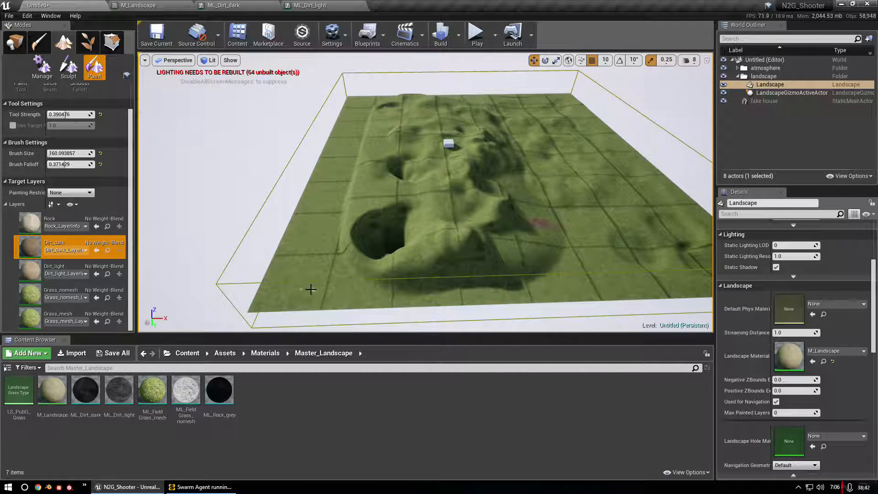
# - Brush Dirt_dark faintly across the landscape's outlying sections with tool strength 0.000008 and brush size 10.0
pyautogui.moveTo(69, 115); pyautogui.dragTo(62, 115)
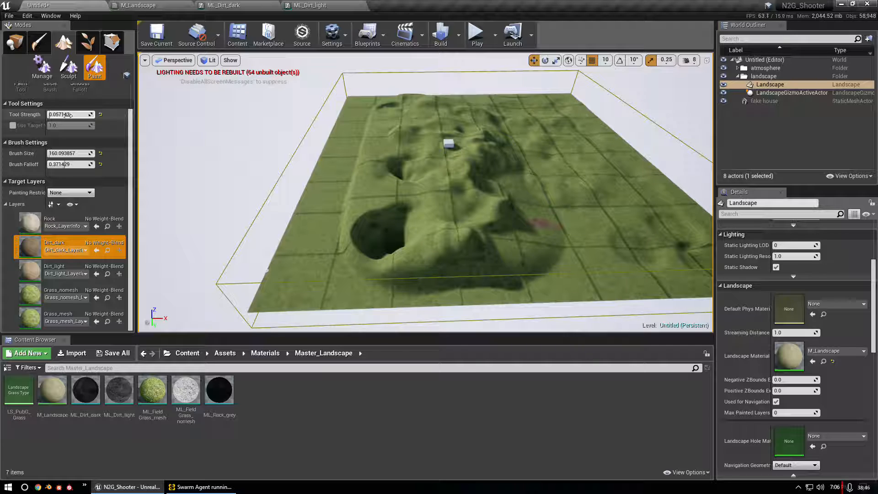
pyautogui.click(68, 115)
pyautogui.click(114, 119)
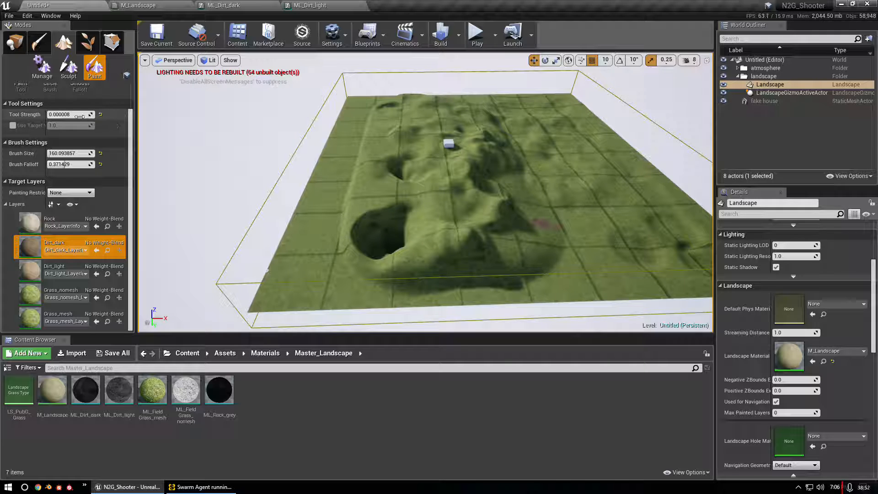
pyautogui.click(64, 155)
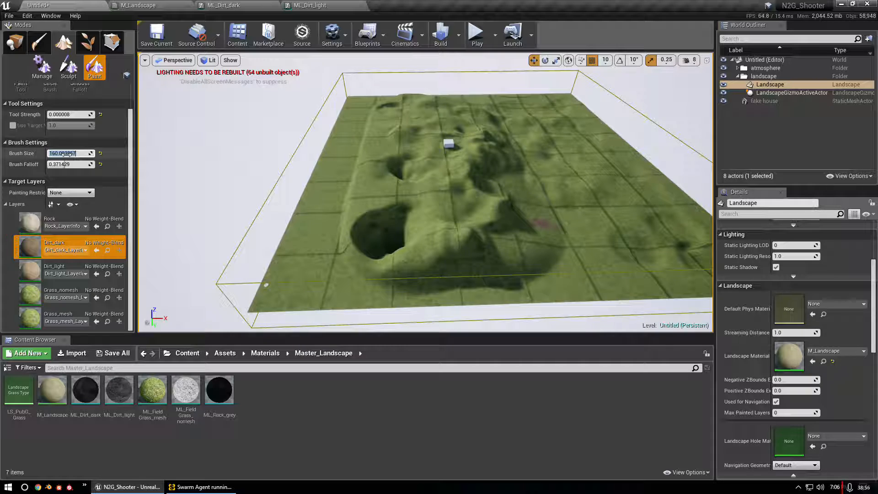
pyautogui.write('10')
pyautogui.press('Return')
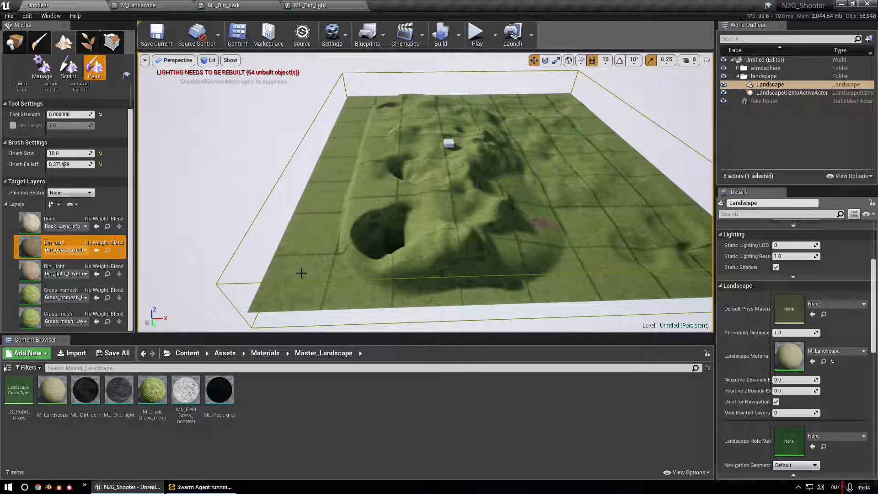
pyautogui.moveTo(293, 270); pyautogui.dragTo(316, 288)
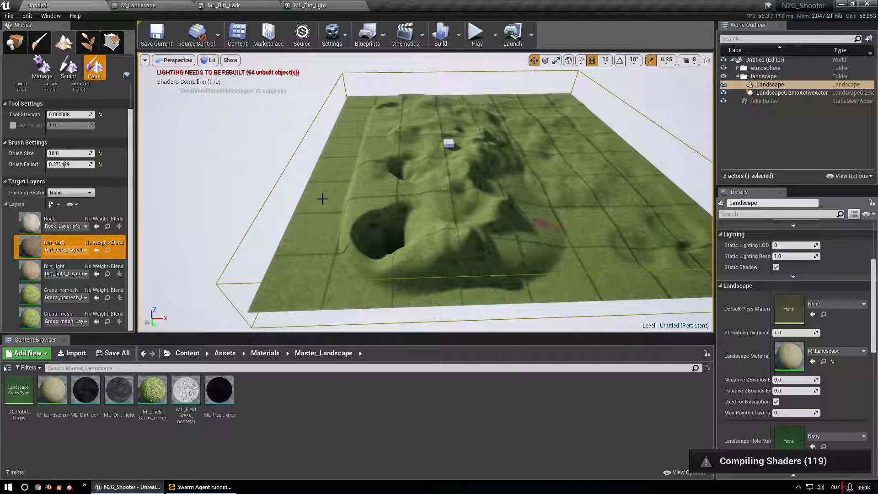
pyautogui.click(346, 126)
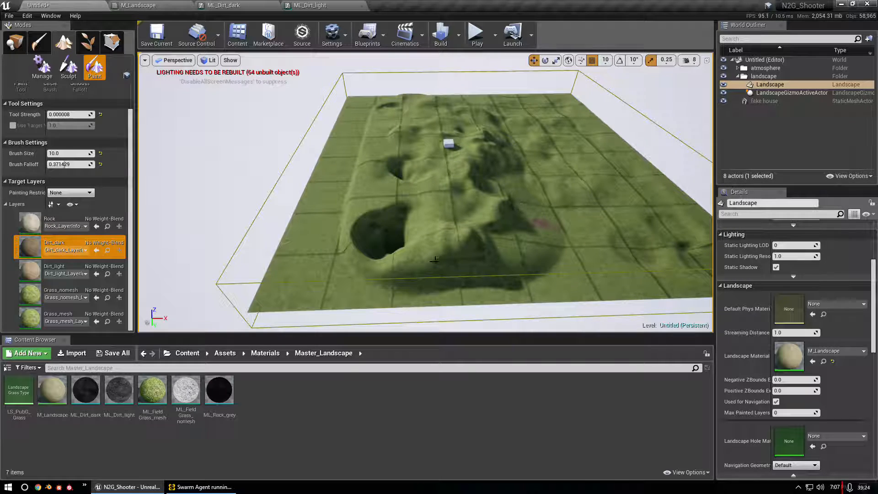
# - Set the tool strength to 0.152381 and the brush size to 251.611984 for painting the dirt patch
pyautogui.press('w')
pyautogui.moveTo(484, 241)
pyautogui.mouseDown(button='right')
pyautogui.moveTo(495, 238)
pyautogui.moveTo(498, 211)
pyautogui.moveTo(485, 245)
pyautogui.mouseUp(button='right')
pyautogui.press('s')
pyautogui.click(76, 114)
pyautogui.moveTo(59, 114)
pyautogui.mouseDown()
pyautogui.moveTo(82, 116)
pyautogui.moveTo(54, 114)
pyautogui.mouseUp()
pyautogui.click(82, 116)
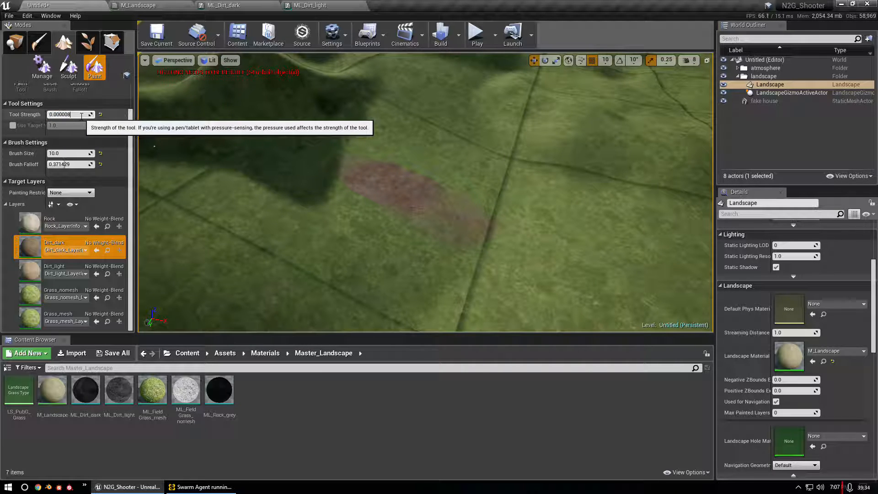
pyautogui.moveTo(81, 116); pyautogui.dragTo(32, 115)
pyautogui.write('152381')
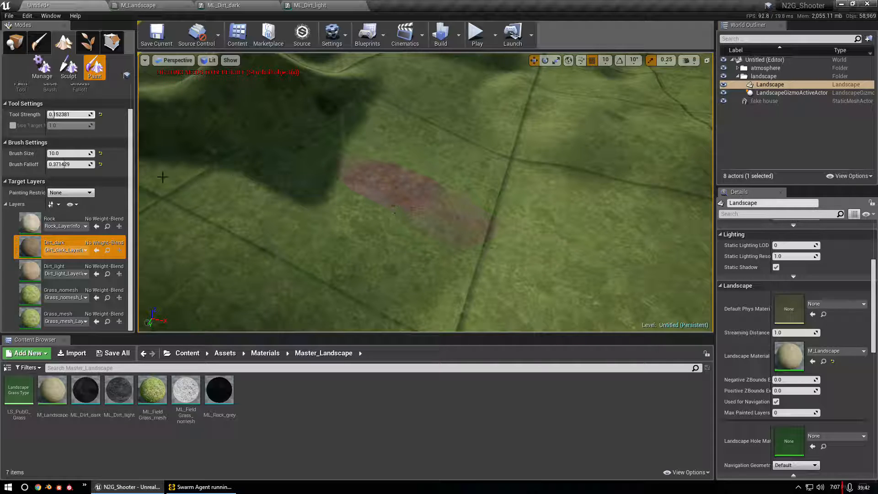
pyautogui.moveTo(68, 153)
pyautogui.mouseDown()
pyautogui.moveTo(119, 153)
pyautogui.moveTo(68, 153)
pyautogui.mouseUp()
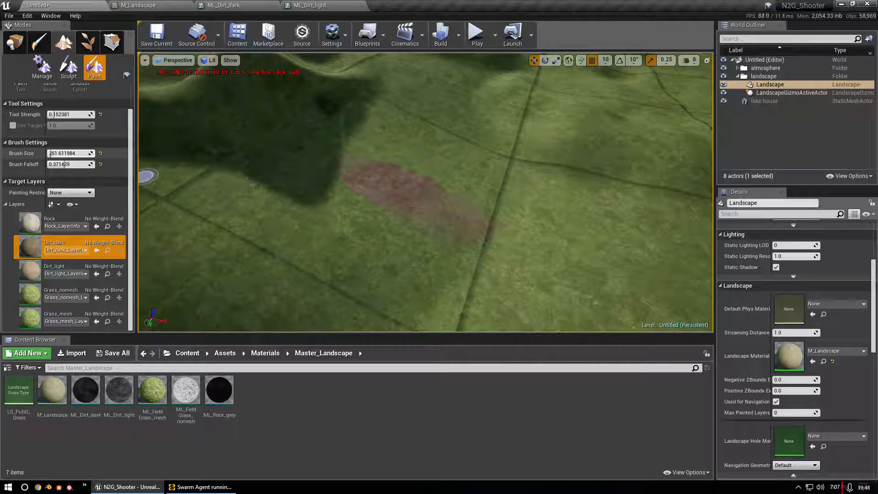
# - Lower the camera speed to 4 and paint soft Dirt_dark variation across the dirt patch
pyautogui.scroll(3, 366, 210)
pyautogui.moveTo(366, 210); pyautogui.dragTo(339, 253, button='right')
pyautogui.moveTo(453, 180); pyautogui.dragTo(666, 94, button='right')
pyautogui.press('w')
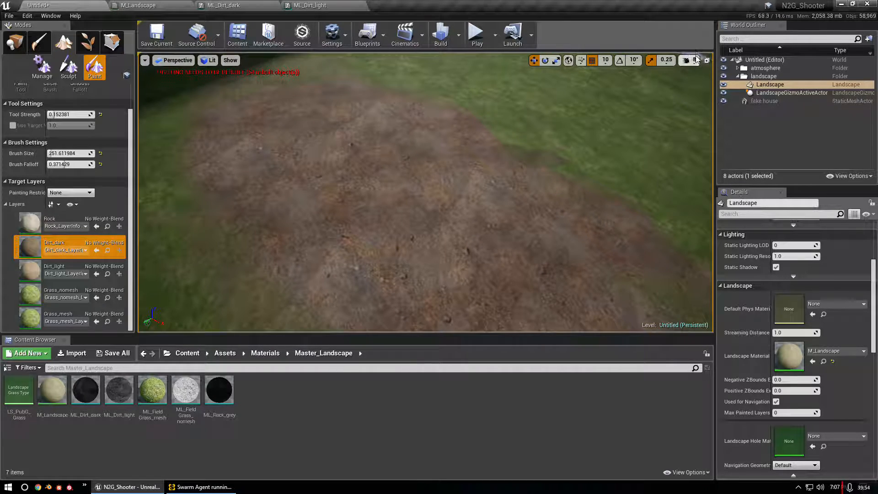
pyautogui.click(688, 60)
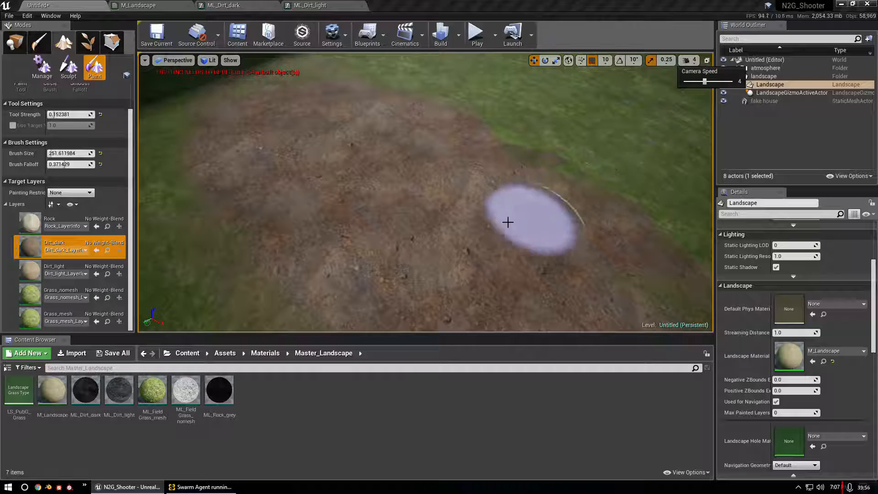
pyautogui.moveTo(460, 224)
pyautogui.mouseDown(button='right')
pyautogui.moveTo(446, 227)
pyautogui.moveTo(494, 206)
pyautogui.moveTo(475, 222)
pyautogui.moveTo(482, 224)
pyautogui.moveTo(480, 215)
pyautogui.moveTo(304, 204)
pyautogui.mouseUp(button='right')
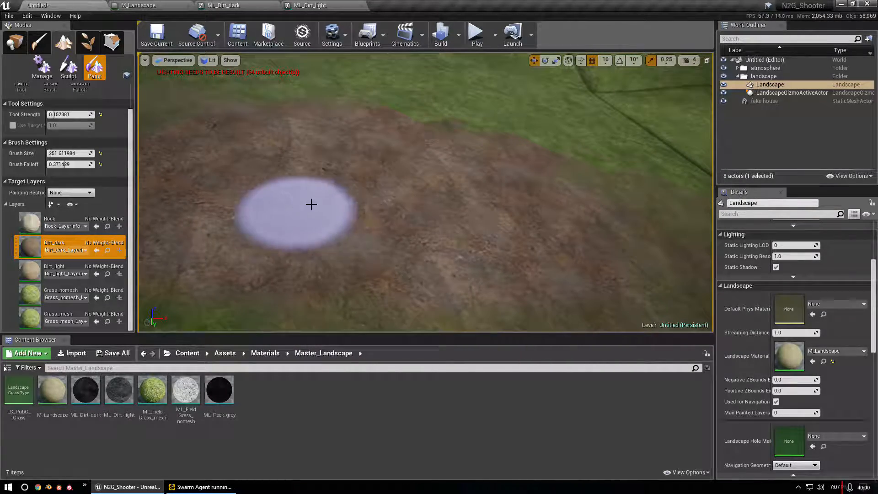
pyautogui.moveTo(300, 168)
pyautogui.mouseDown()
pyautogui.moveTo(307, 178)
pyautogui.moveTo(478, 198)
pyautogui.moveTo(285, 179)
pyautogui.mouseUp()
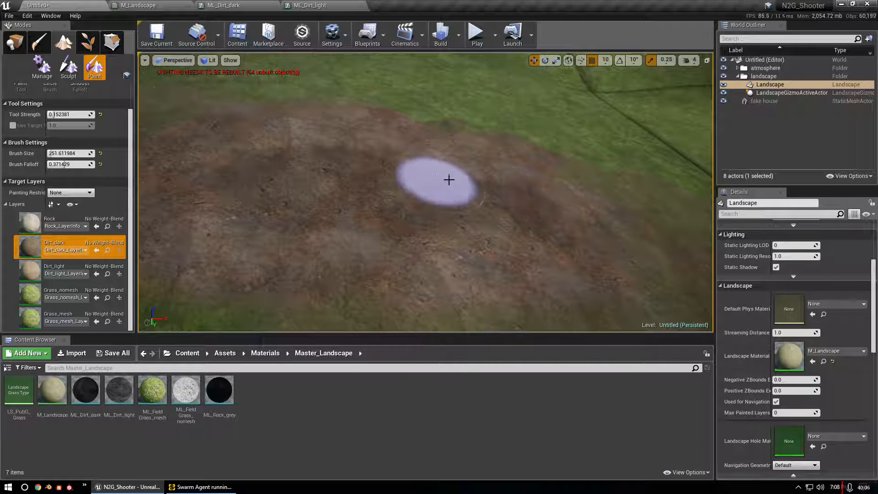
pyautogui.moveTo(480, 198)
pyautogui.mouseDown()
pyautogui.moveTo(392, 235)
pyautogui.moveTo(497, 168)
pyautogui.mouseUp()
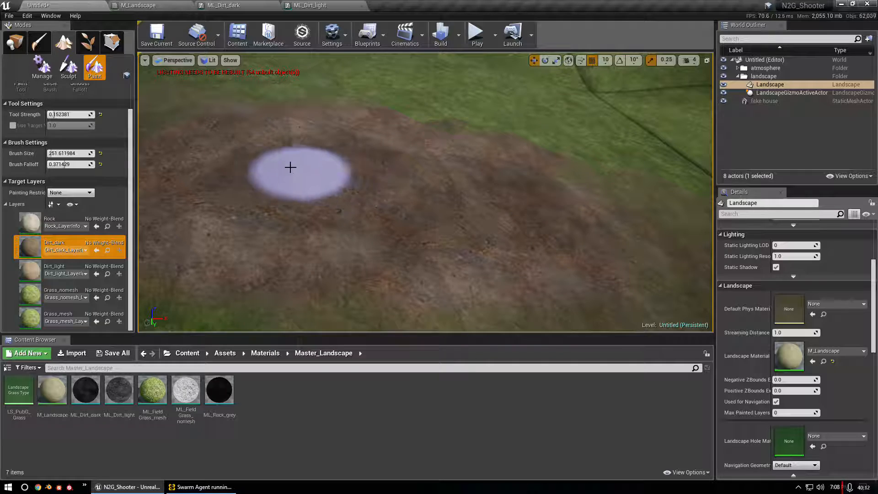
# - Leave landscape editing for object placement and inspect the dark and light dirt blend up close
pyautogui.press('w')
pyautogui.moveTo(333, 174)
pyautogui.mouseDown(button='right')
pyautogui.moveTo(229, 183)
pyautogui.moveTo(231, 190)
pyautogui.moveTo(201, 183)
pyautogui.moveTo(256, 185)
pyautogui.moveTo(403, 160)
pyautogui.moveTo(459, 245)
pyautogui.mouseUp(button='right')
pyautogui.press('s')
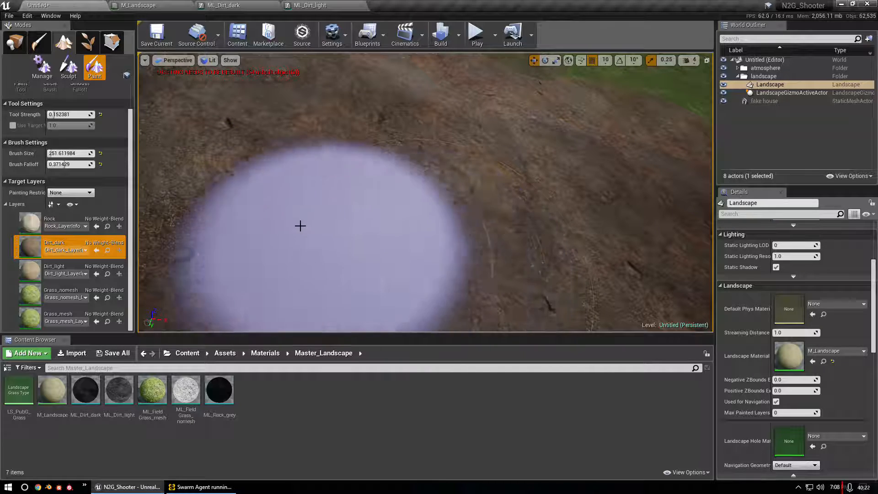
pyautogui.click(14, 44)
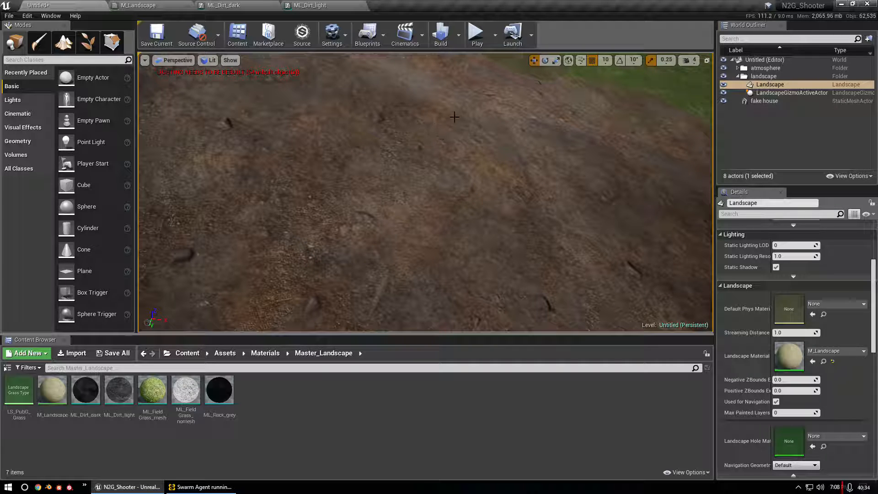
pyautogui.moveTo(478, 98); pyautogui.dragTo(478, 98, button='right')
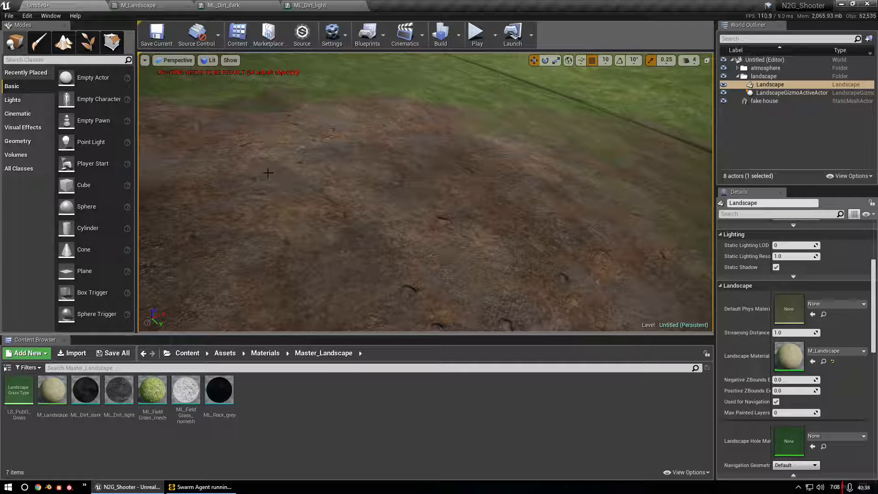
pyautogui.moveTo(311, 259); pyautogui.dragTo(311, 258, button='right')
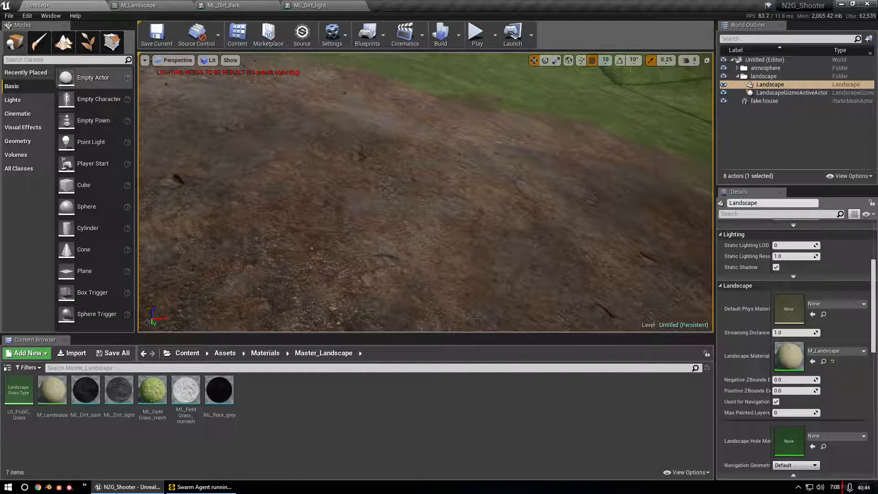
# - Return to landscape painting and darken the middle of the dirt patch with more Dirt_dark strokes
pyautogui.click(63, 44)
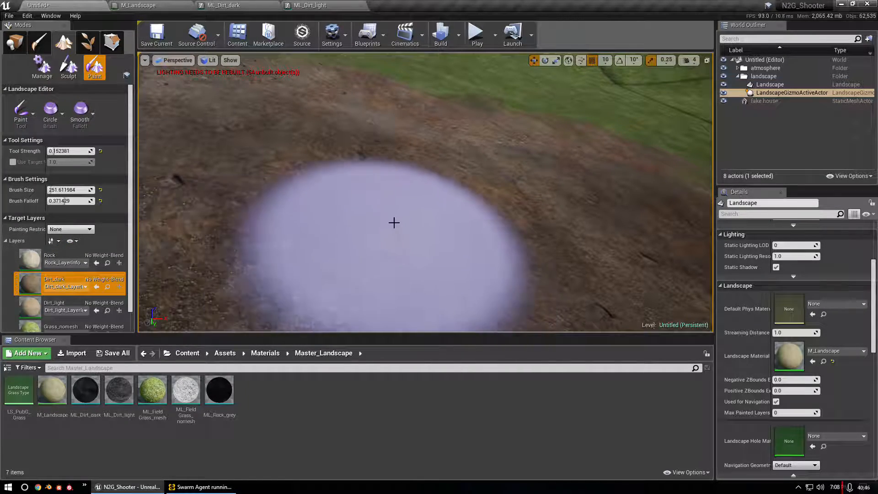
pyautogui.moveTo(394, 214); pyautogui.dragTo(394, 214, button='right')
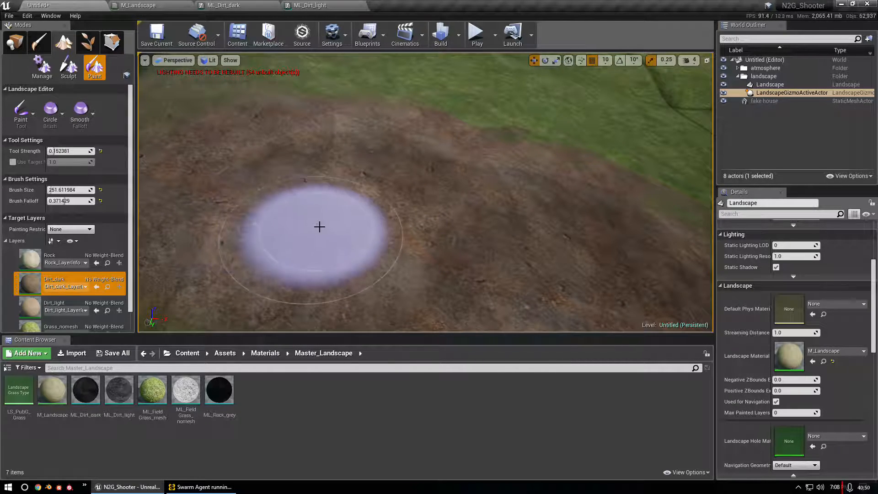
pyautogui.moveTo(363, 170)
pyautogui.mouseDown()
pyautogui.moveTo(488, 263)
pyautogui.moveTo(273, 226)
pyautogui.moveTo(349, 193)
pyautogui.mouseUp()
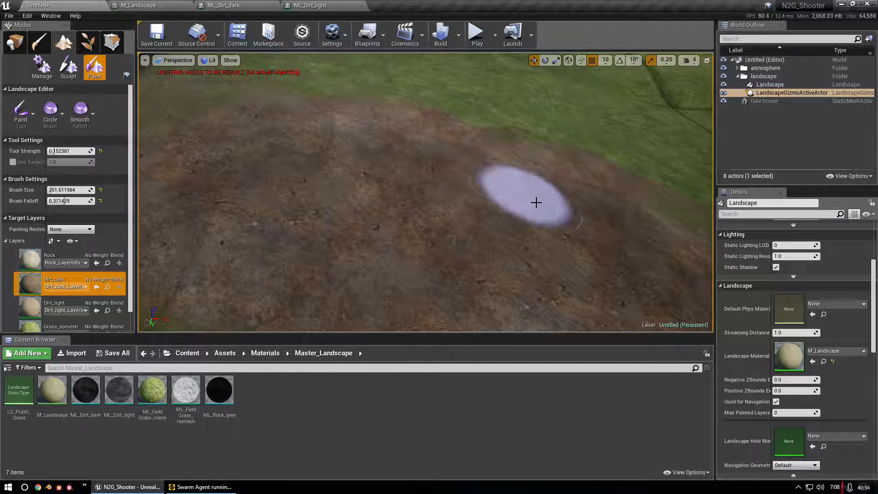
# - Fill the grass gap beside the dark dirt with Dirt_light, using tool strength 0.390476 and brush size 27.08617
pyautogui.click(64, 304)
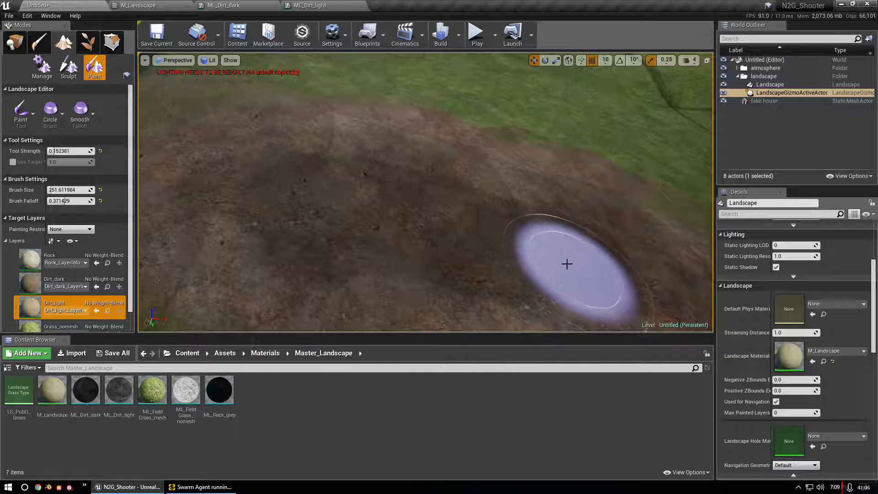
pyautogui.moveTo(387, 239); pyautogui.dragTo(416, 270, button='right')
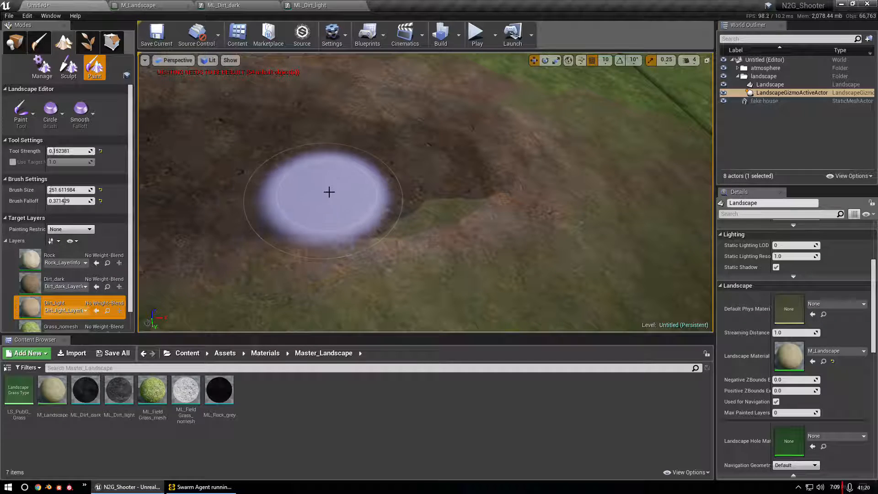
pyautogui.moveTo(69, 189); pyautogui.dragTo(22, 189)
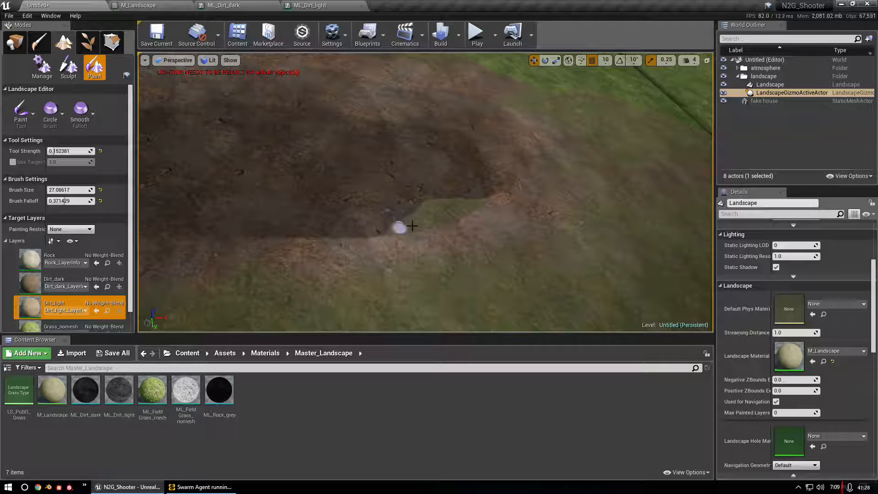
pyautogui.moveTo(54, 151); pyautogui.dragTo(62, 150)
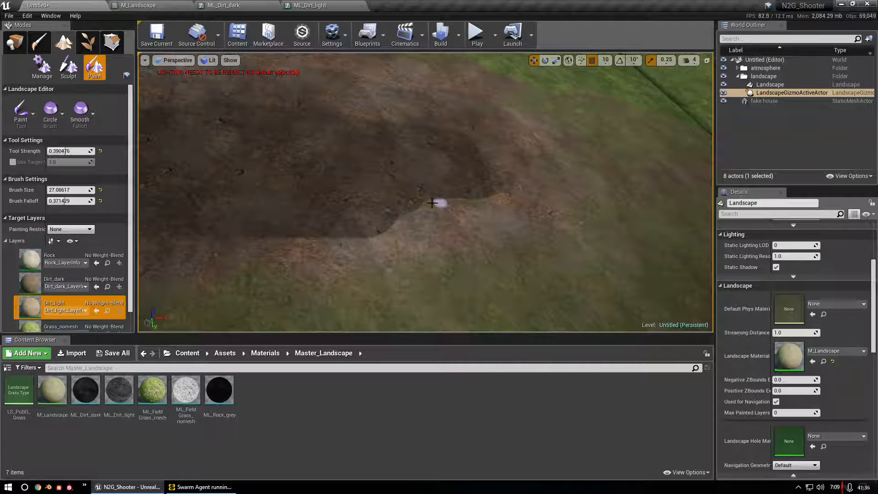
# - Paint small Dirt_light strokes along the dark dirt's border to break up its hard edge
pyautogui.press('w')
pyautogui.moveTo(463, 205); pyautogui.dragTo(493, 213, button='right')
pyautogui.moveTo(441, 192)
pyautogui.mouseDown()
pyautogui.moveTo(434, 215)
pyautogui.moveTo(414, 184)
pyautogui.moveTo(421, 180)
pyautogui.moveTo(392, 210)
pyautogui.moveTo(417, 183)
pyautogui.moveTo(219, 288)
pyautogui.mouseUp()
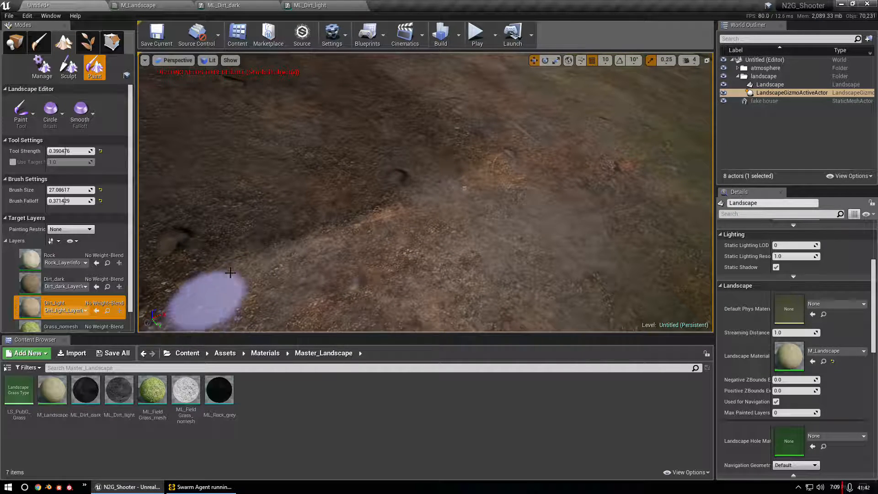
pyautogui.moveTo(324, 226)
pyautogui.mouseDown()
pyautogui.moveTo(366, 200)
pyautogui.moveTo(323, 211)
pyautogui.mouseUp()
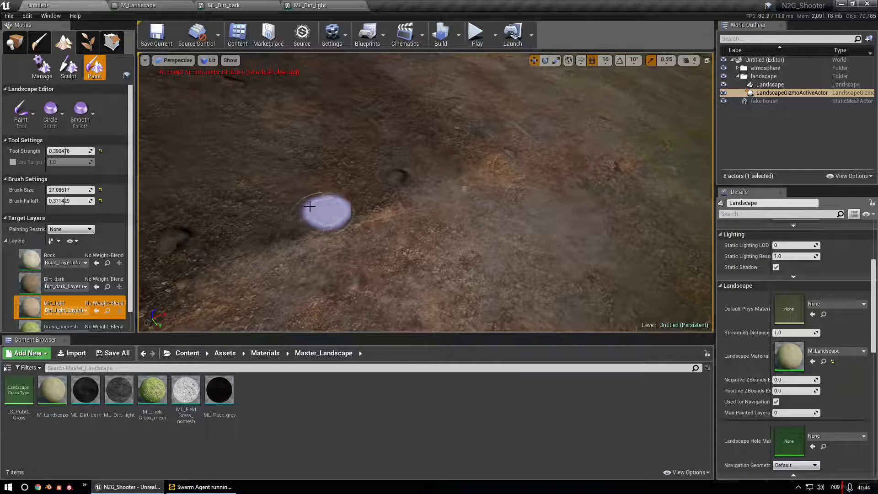
pyautogui.moveTo(439, 207)
pyautogui.mouseDown(button='right')
pyautogui.moveTo(311, 208)
pyautogui.moveTo(442, 202)
pyautogui.mouseUp(button='right')
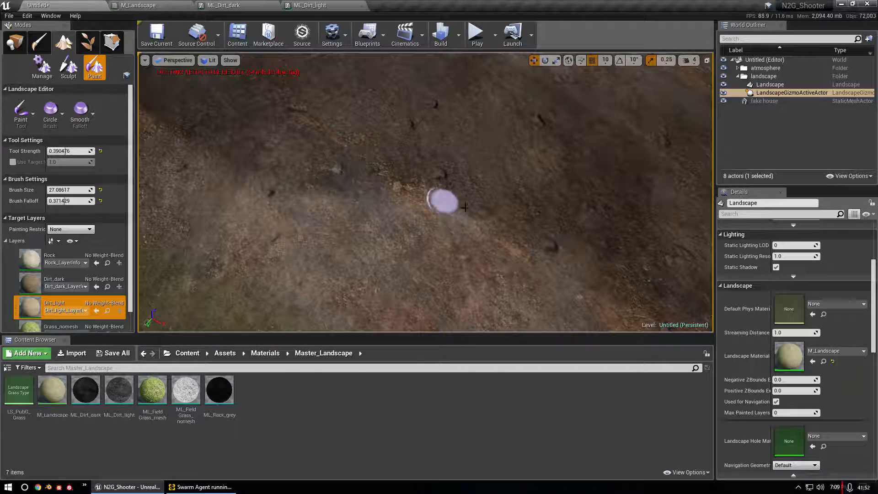
pyautogui.moveTo(594, 277); pyautogui.dragTo(418, 230, button='right')
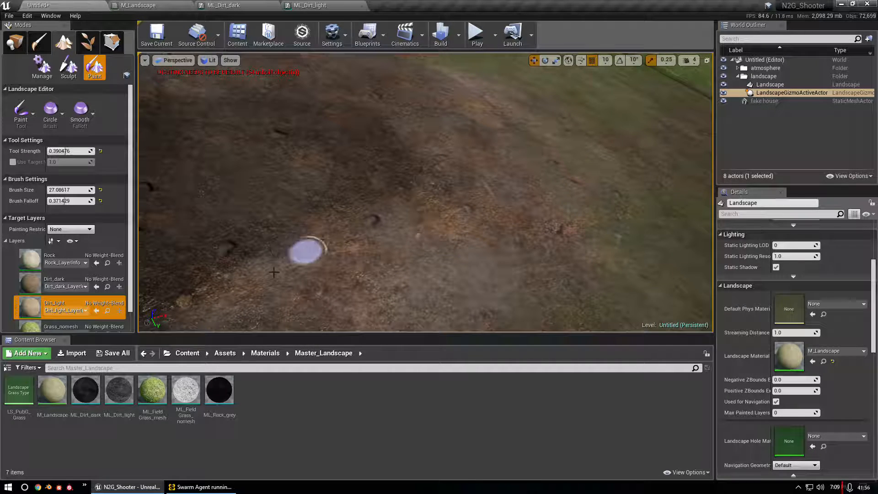
# - Play the level in the editor and examine the painted dirt from the first-person view
pyautogui.moveTo(245, 267); pyautogui.dragTo(426, 256, button='right')
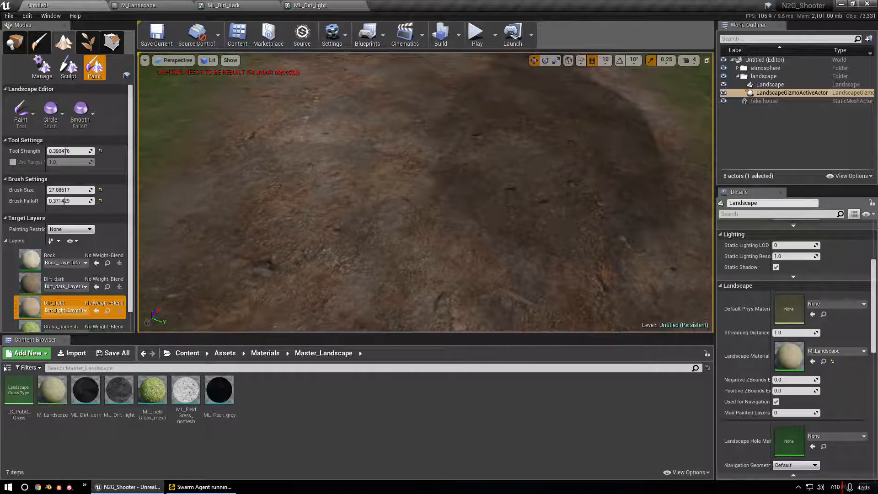
pyautogui.click(475, 39)
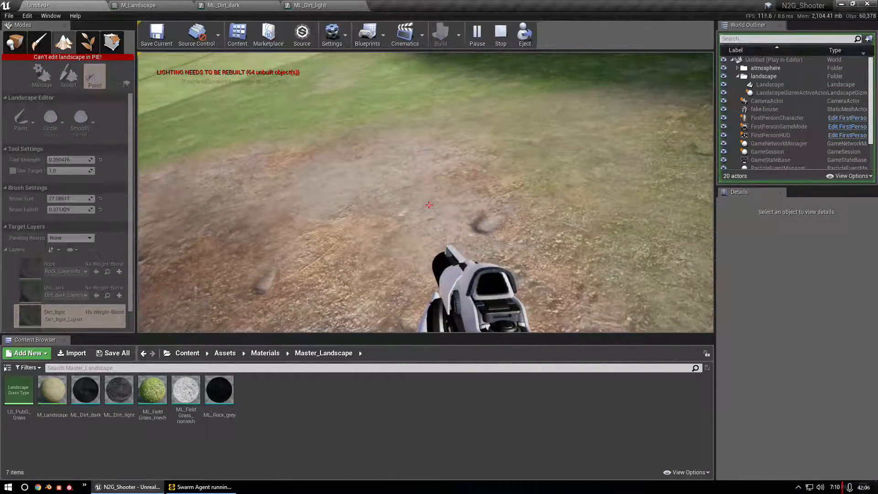
# - Walk the character over the painted dirt to examine its edges in the running game, and stop the play session
pyautogui.press('w')
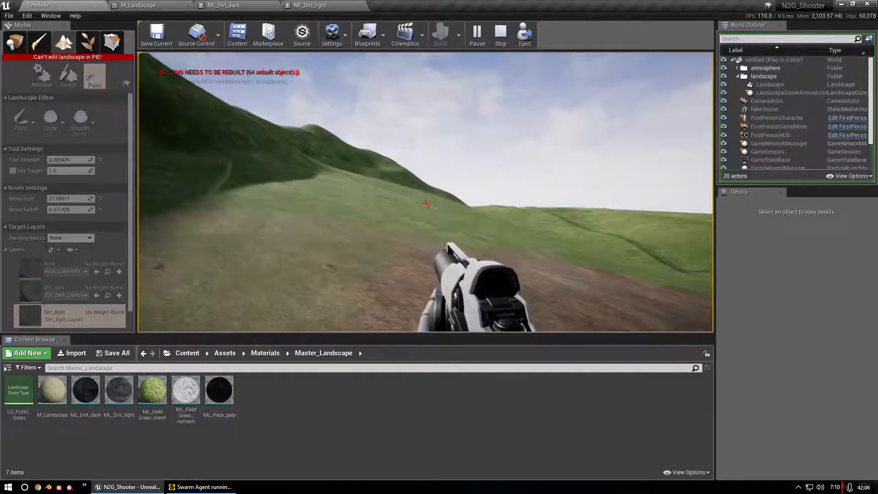
pyautogui.press('w')
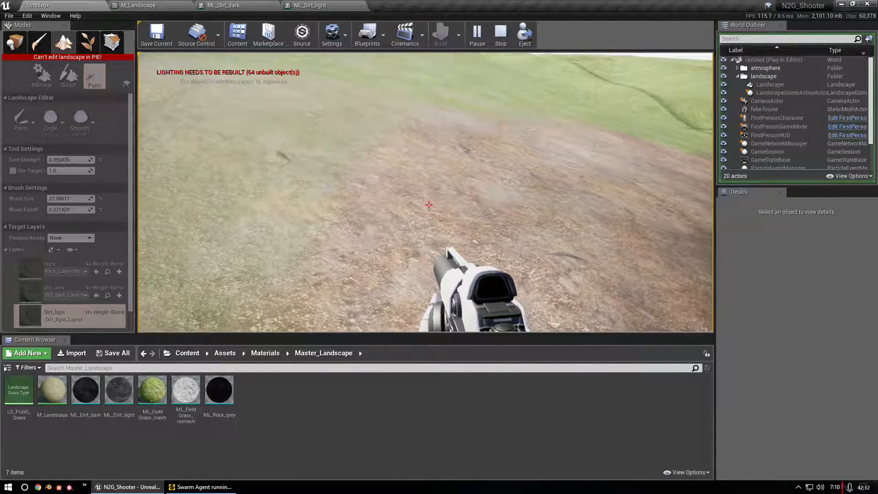
pyautogui.press('Escape')
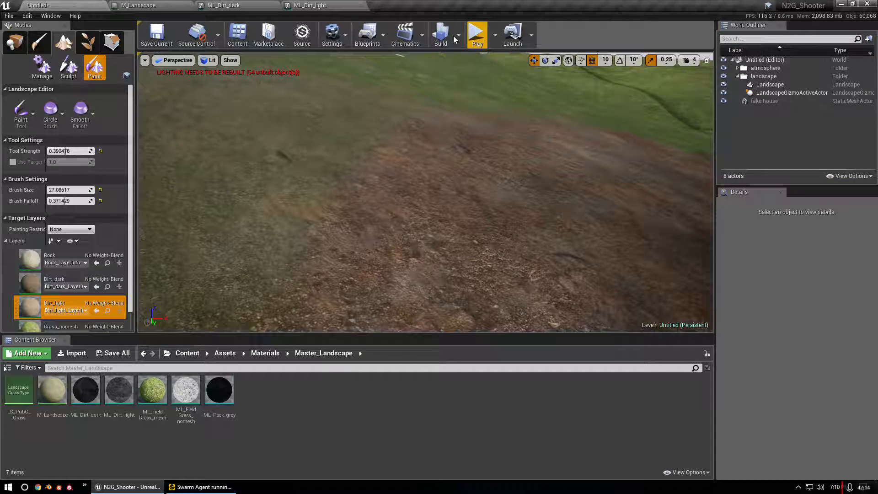
# - Set the viewport exposure to Automatic (Default in-game)
pyautogui.click(459, 36)
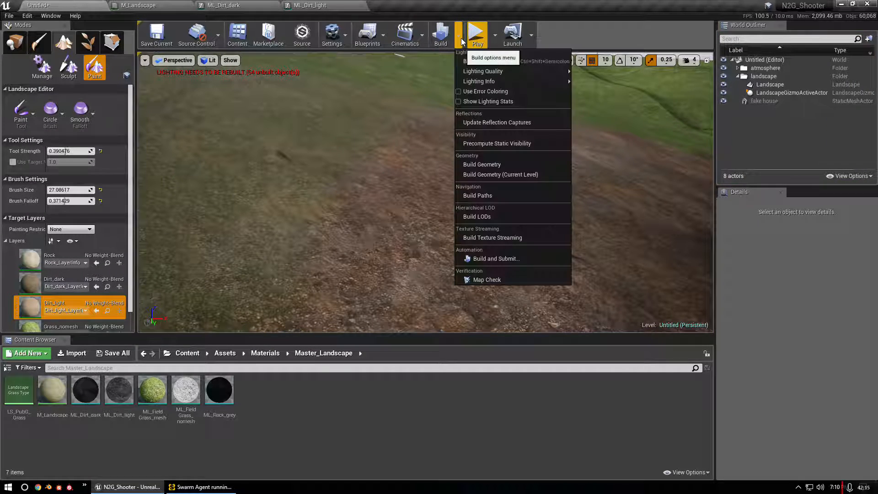
pyautogui.click(212, 62)
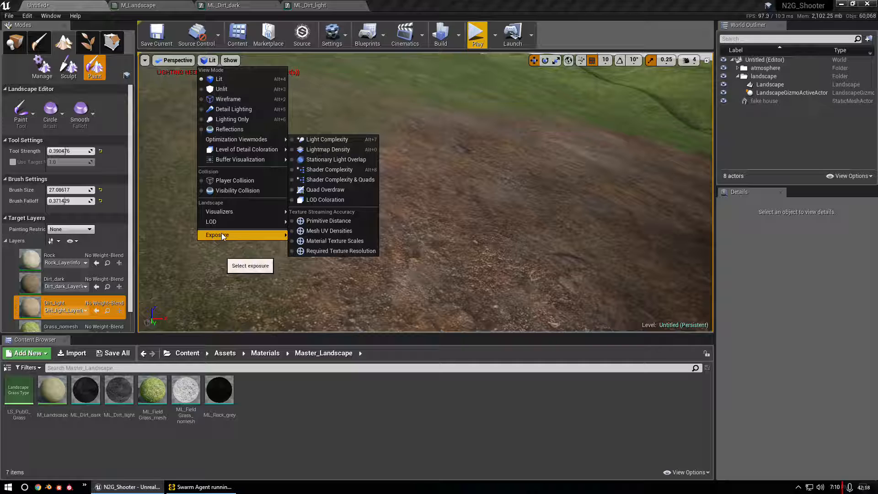
pyautogui.moveTo(221, 234)
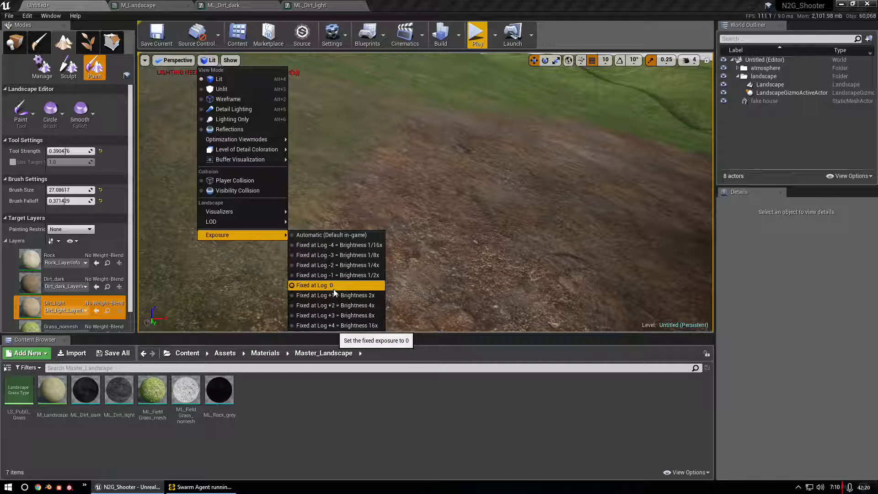
pyautogui.click(302, 234)
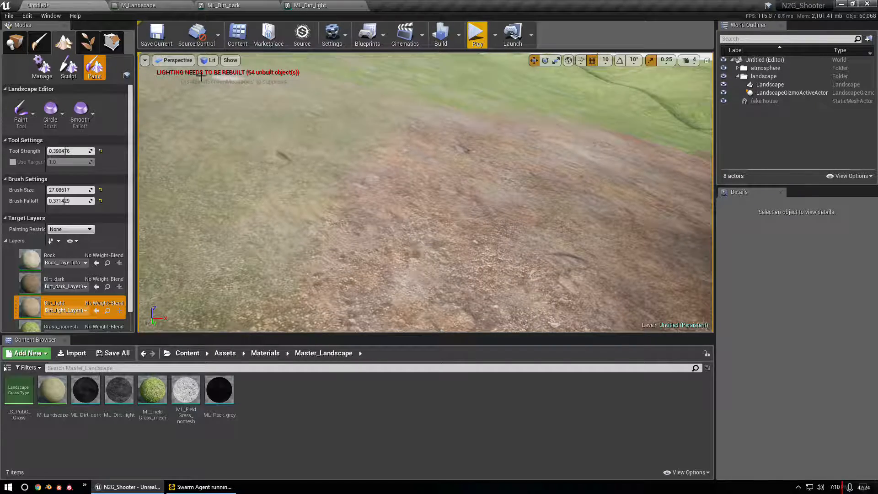
# - Return the viewport exposure to Fixed at Log 0
pyautogui.click(212, 63)
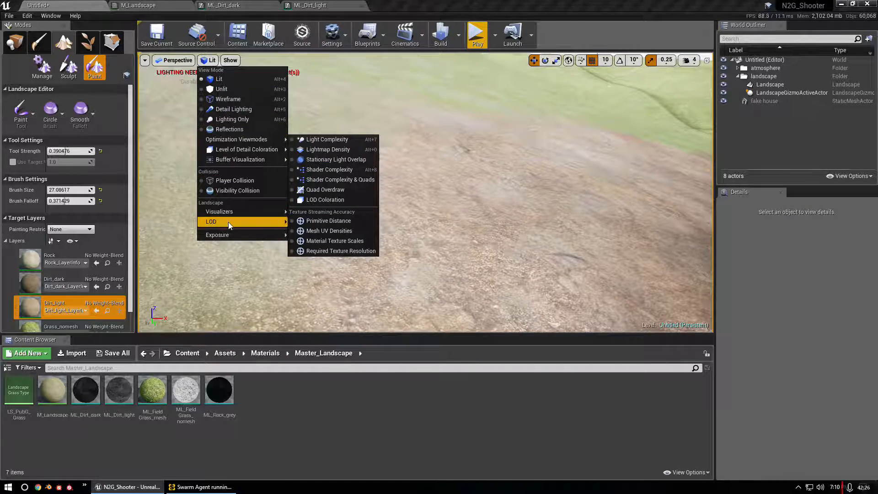
pyautogui.moveTo(233, 149)
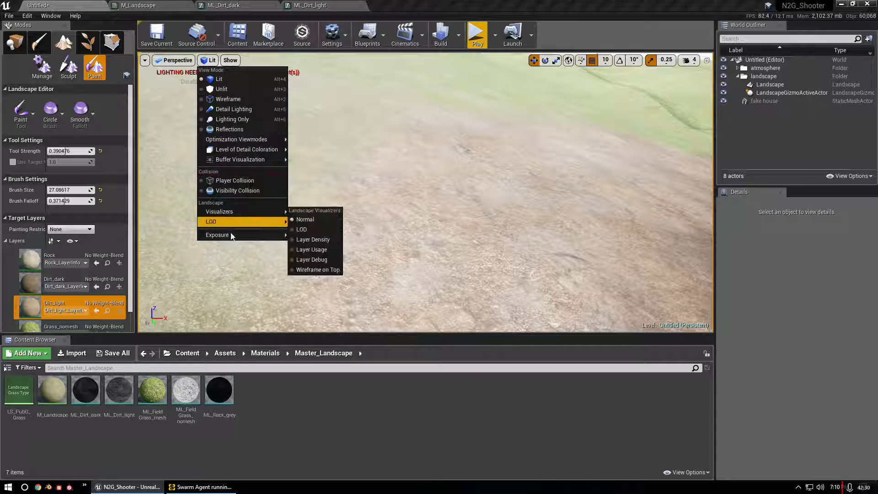
pyautogui.moveTo(229, 235)
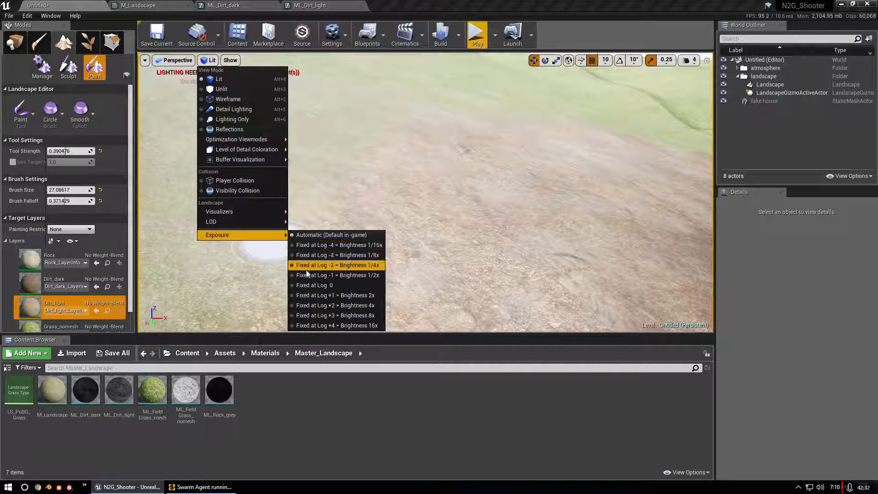
pyautogui.click(320, 285)
# - Turn on Game View for the level viewport
pyautogui.click(460, 36)
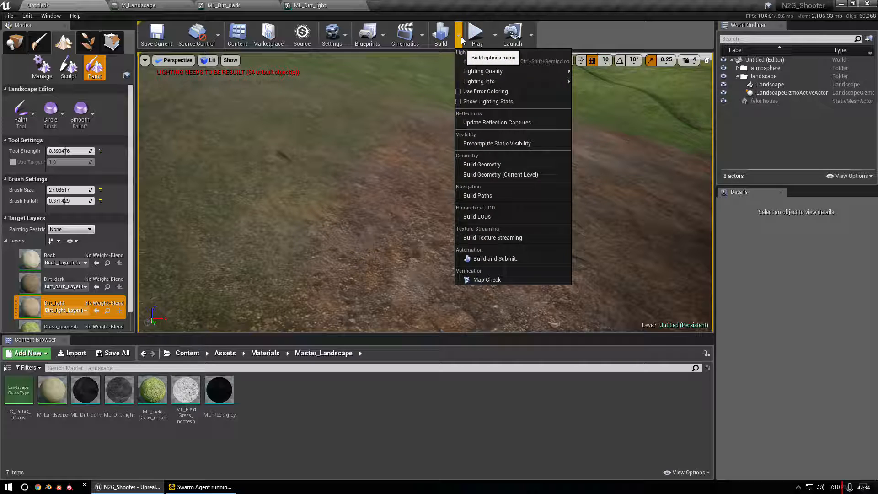
pyautogui.click(145, 61)
pyautogui.click(143, 156)
pyautogui.click(151, 166)
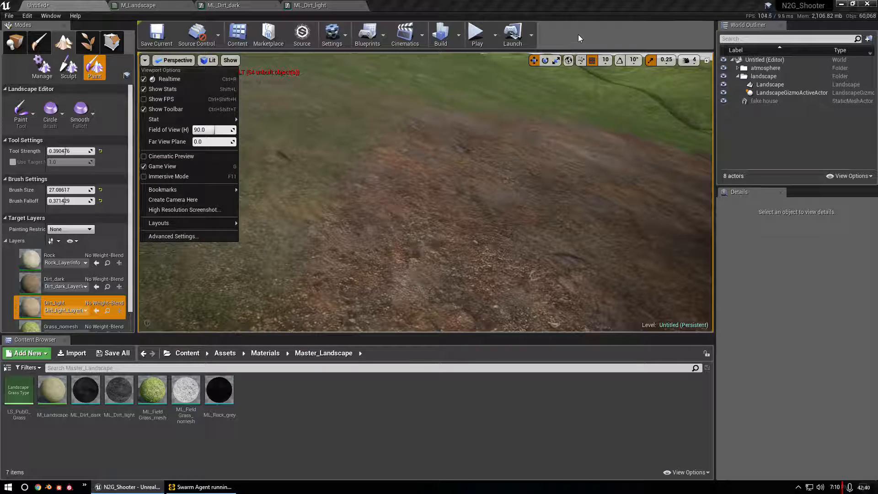
pyautogui.click(578, 35)
# - Play the level again, walk across the dirt patch to examine its brightness and the light-to-dark dirt blending, and stop playing
pyautogui.moveTo(384, 139); pyautogui.dragTo(370, 119, button='right')
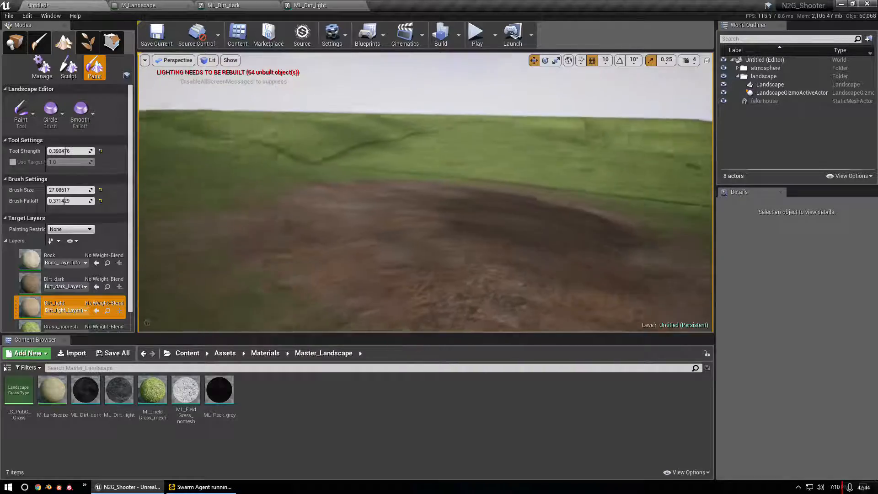
pyautogui.click(476, 34)
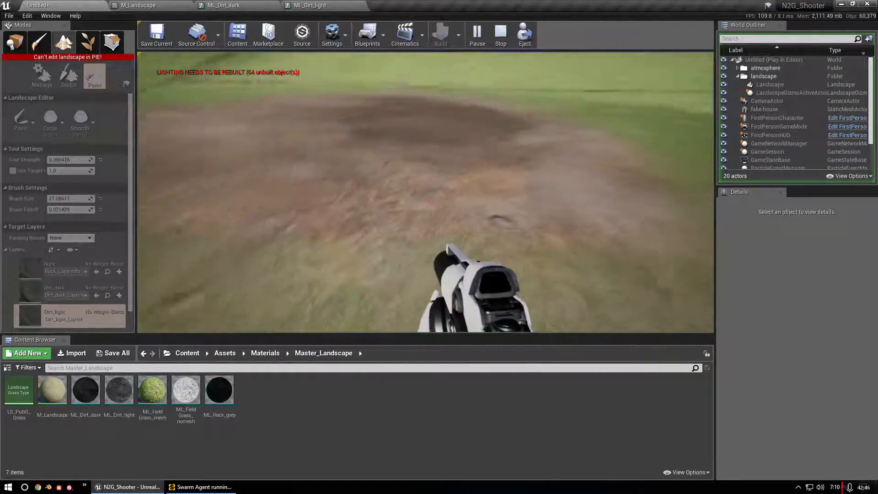
pyautogui.press('w')
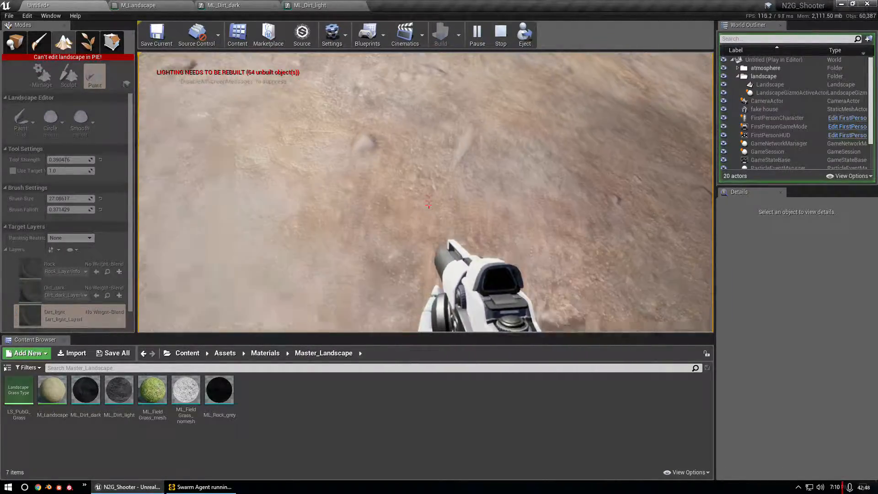
pyautogui.press('w')
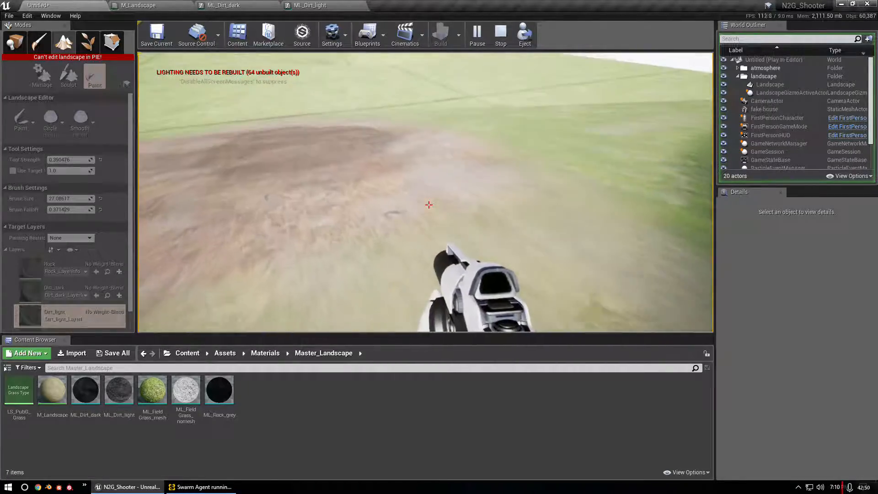
pyautogui.press('w')
pyautogui.press('w')
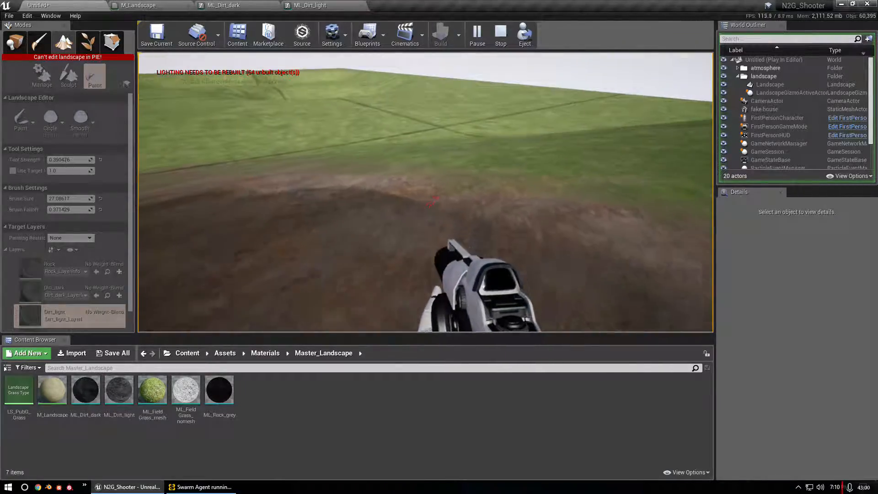
pyautogui.press('w')
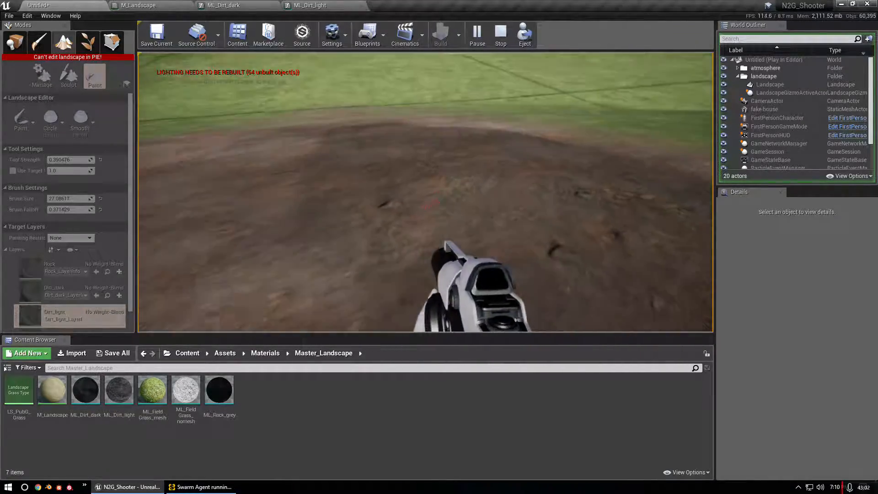
pyautogui.press('w')
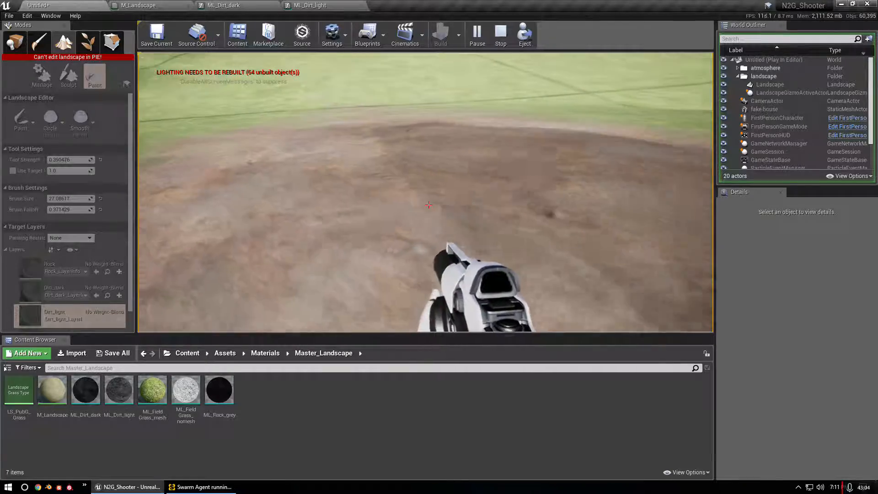
pyautogui.press('w')
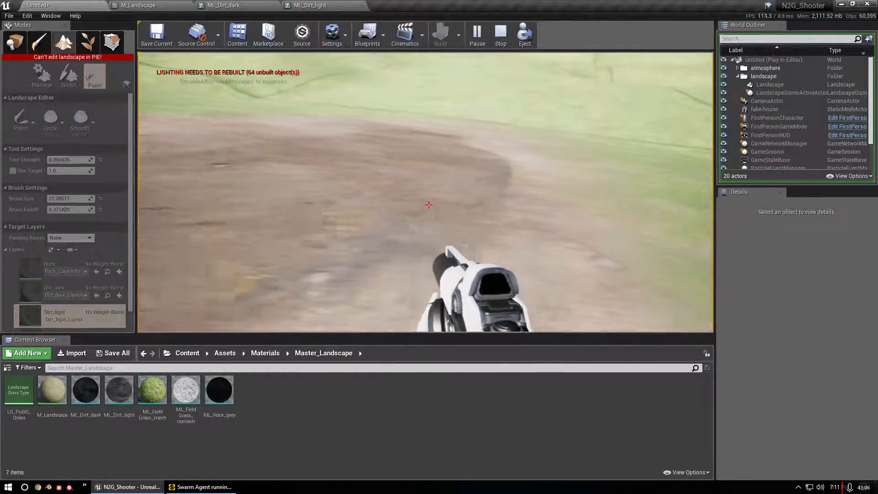
pyautogui.press('w')
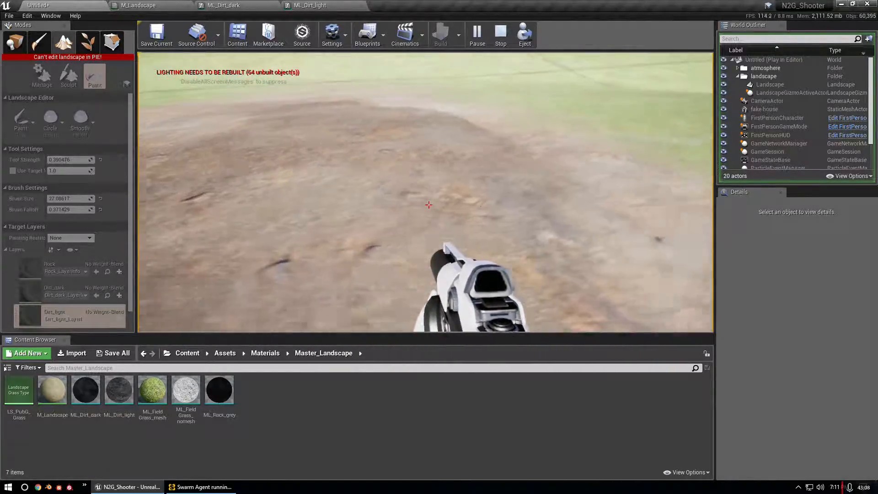
pyautogui.press('w')
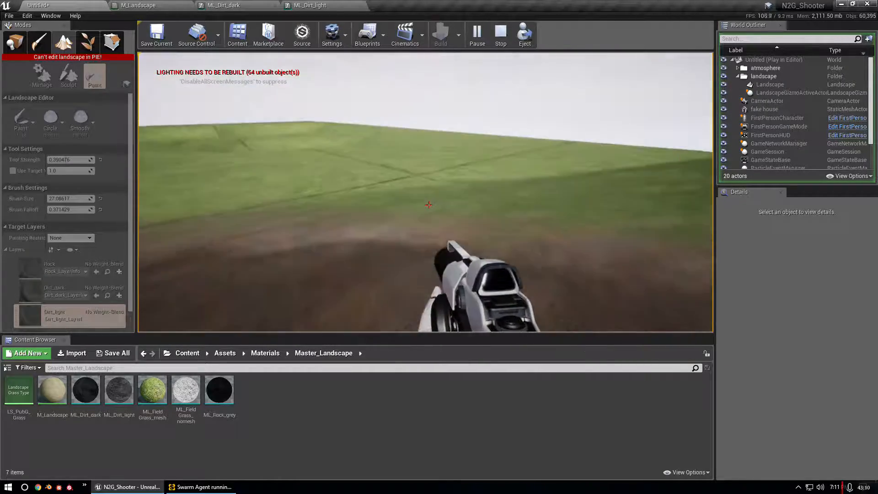
pyautogui.press('w')
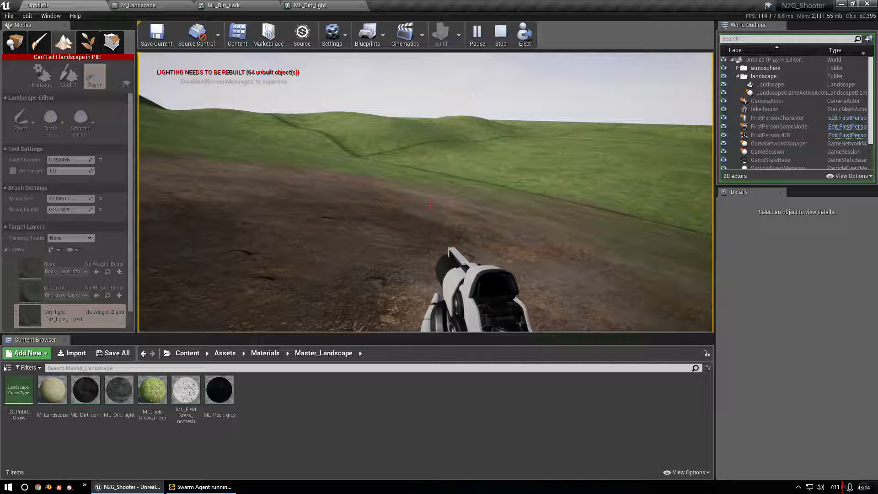
pyautogui.press('Escape')
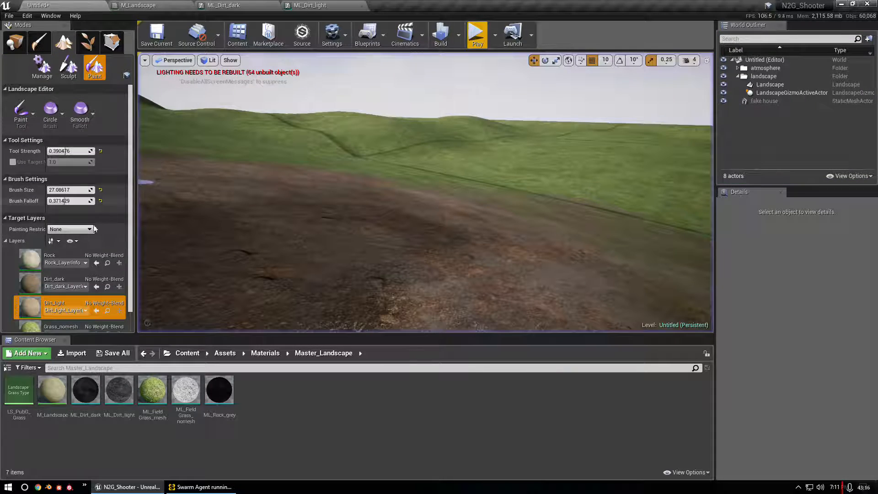
# - Paint Grass_nomesh patches over the dirt area, using a brush size of 214.544724
pyautogui.scroll(-2, 86, 284)
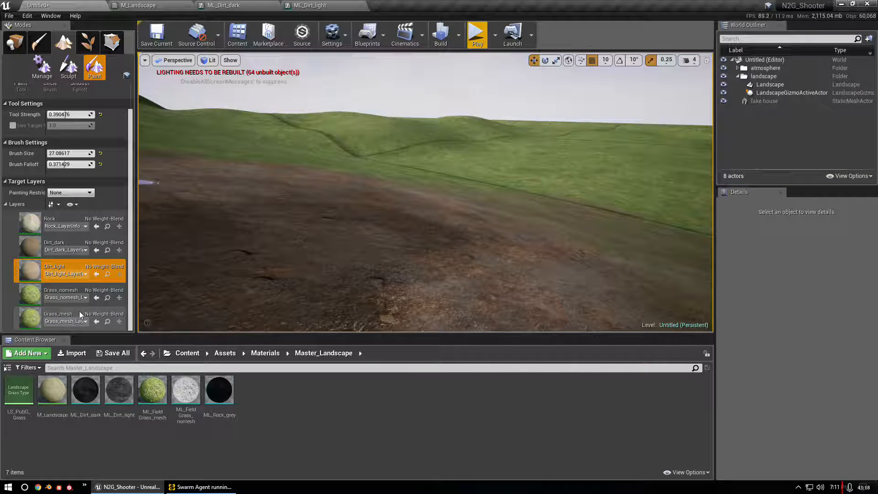
pyautogui.click(73, 287)
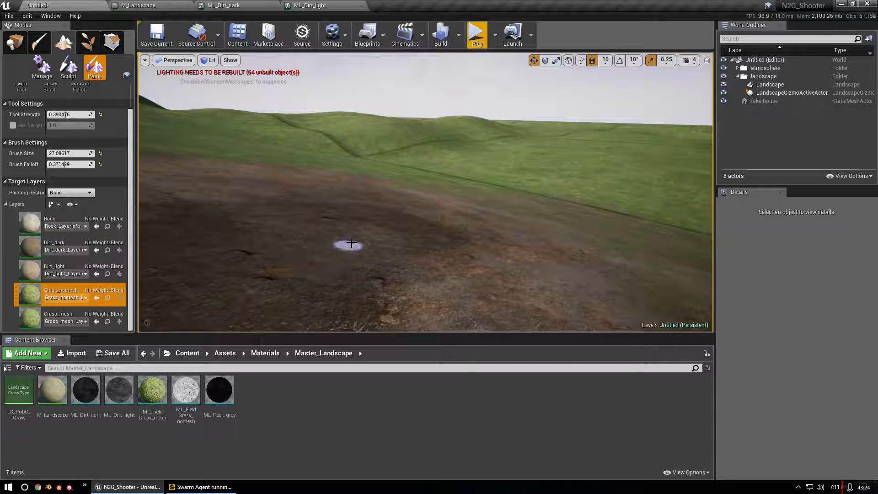
pyautogui.moveTo(50, 153)
pyautogui.mouseDown()
pyautogui.moveTo(78, 153)
pyautogui.moveTo(39, 153)
pyautogui.mouseUp()
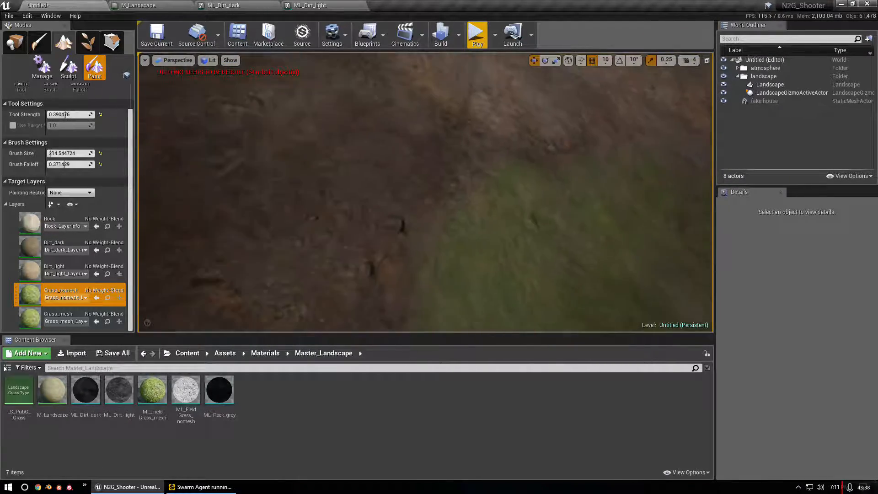
pyautogui.moveTo(425, 192); pyautogui.dragTo(595, 201, button='right')
pyautogui.moveTo(426, 192)
pyautogui.mouseDown(button='right')
pyautogui.moveTo(507, 183)
pyautogui.moveTo(347, 223)
pyautogui.mouseUp(button='right')
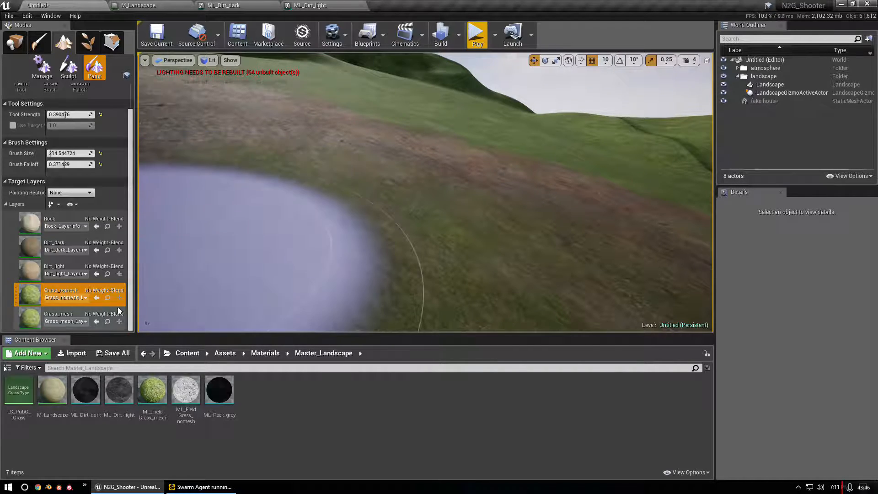
pyautogui.moveTo(357, 200)
pyautogui.mouseDown(button='right')
pyautogui.moveTo(362, 215)
pyautogui.moveTo(366, 197)
pyautogui.moveTo(361, 210)
pyautogui.moveTo(380, 204)
pyautogui.mouseUp(button='right')
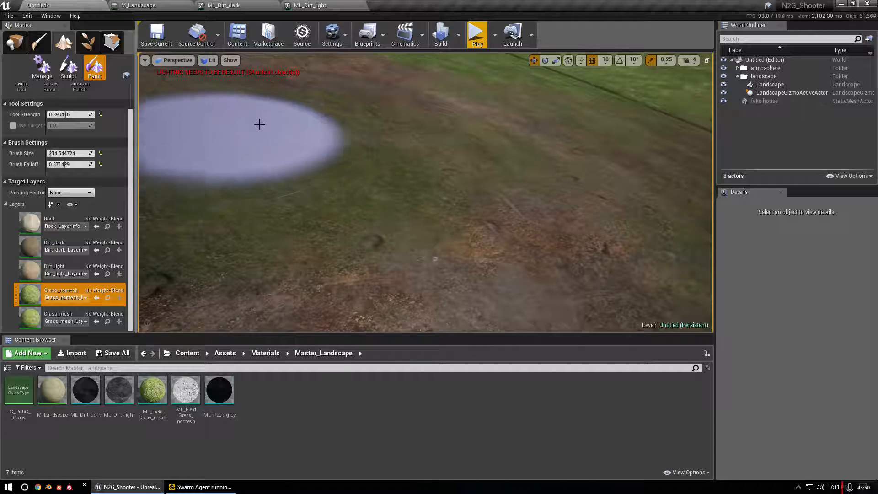
pyautogui.moveTo(276, 153)
pyautogui.mouseDown(button='right')
pyautogui.moveTo(286, 146)
pyautogui.moveTo(279, 155)
pyautogui.mouseUp(button='right')
# - Reduce the brush falloff to 0.295239 and paint more Grass_nomesh over the dark dirt, ending with brush size 133.136703
pyautogui.moveTo(66, 164); pyautogui.dragTo(56, 154)
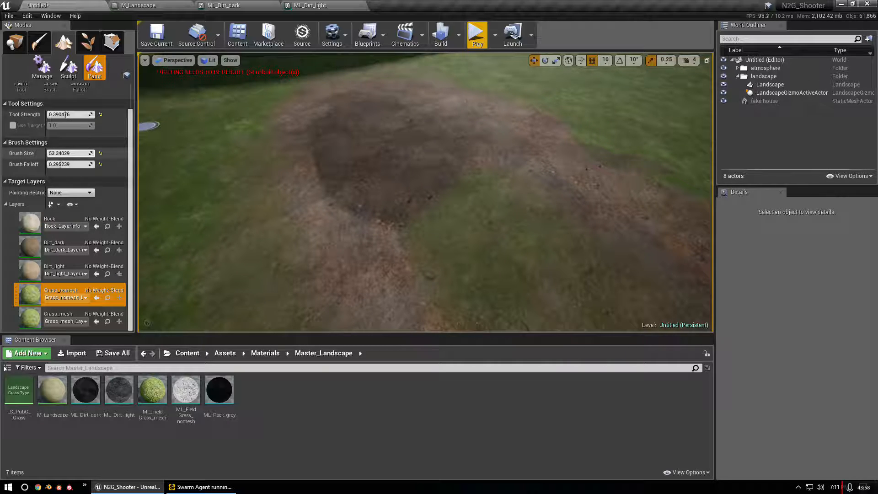
pyautogui.moveTo(383, 149)
pyautogui.mouseDown()
pyautogui.moveTo(412, 120)
pyautogui.moveTo(437, 121)
pyautogui.moveTo(392, 172)
pyautogui.moveTo(486, 147)
pyautogui.moveTo(475, 164)
pyautogui.mouseUp()
pyautogui.moveTo(475, 165)
pyautogui.mouseDown(button='right')
pyautogui.moveTo(475, 137)
pyautogui.moveTo(484, 142)
pyautogui.moveTo(480, 173)
pyautogui.moveTo(471, 141)
pyautogui.moveTo(476, 173)
pyautogui.moveTo(526, 169)
pyautogui.moveTo(503, 215)
pyautogui.moveTo(489, 201)
pyautogui.moveTo(476, 206)
pyautogui.mouseUp(button='right')
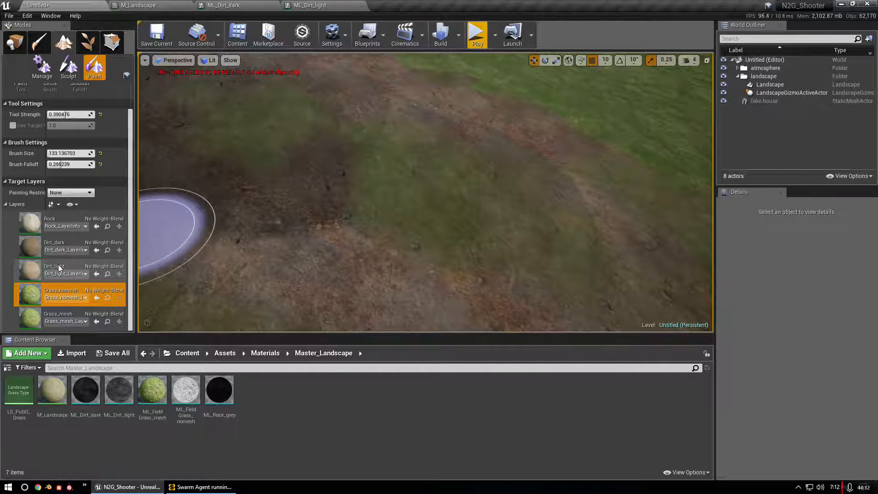
# - Switch to the Dirt_dark layer and rework the edge of the grass patch inside the dirt
pyautogui.click(64, 243)
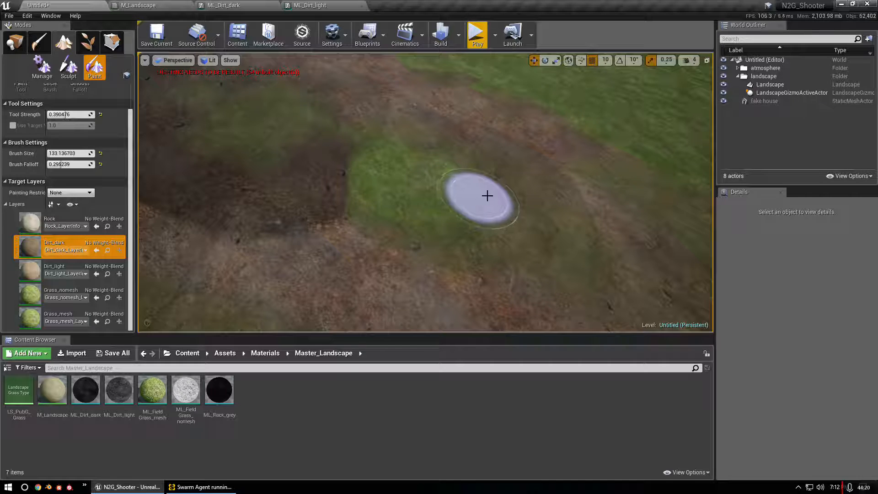
pyautogui.press('w')
pyautogui.moveTo(391, 215)
pyautogui.mouseDown(button='right')
pyautogui.moveTo(389, 203)
pyautogui.moveTo(366, 201)
pyautogui.mouseUp(button='right')
# - Paint Dirt_light strokes along the border between the dark dirt and the grass patch to blend them
pyautogui.click(89, 265)
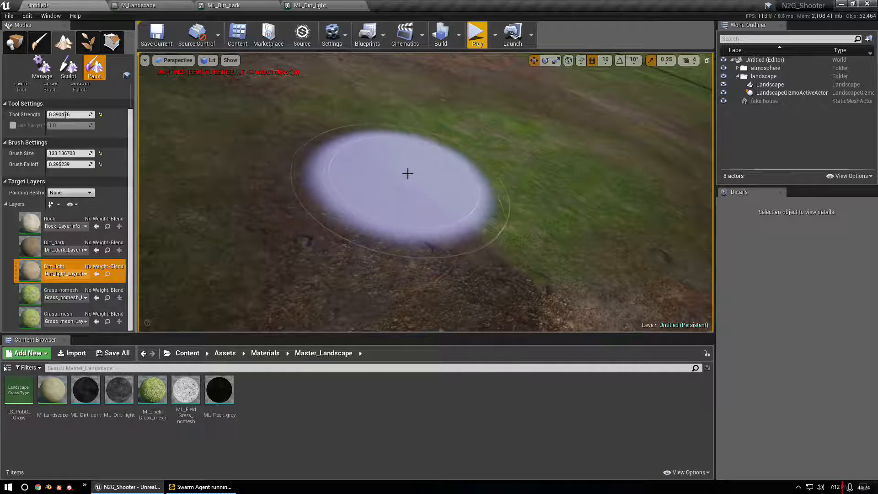
pyautogui.moveTo(403, 178)
pyautogui.mouseDown()
pyautogui.moveTo(523, 149)
pyautogui.moveTo(531, 131)
pyautogui.moveTo(541, 191)
pyautogui.moveTo(525, 211)
pyautogui.mouseUp()
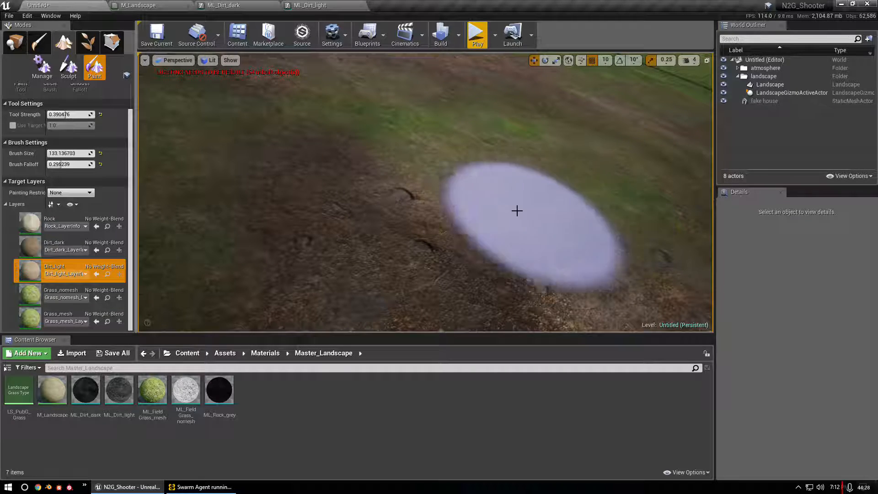
pyautogui.moveTo(249, 207); pyautogui.dragTo(249, 207, button='right')
pyautogui.moveTo(335, 218); pyautogui.dragTo(335, 218, button='right')
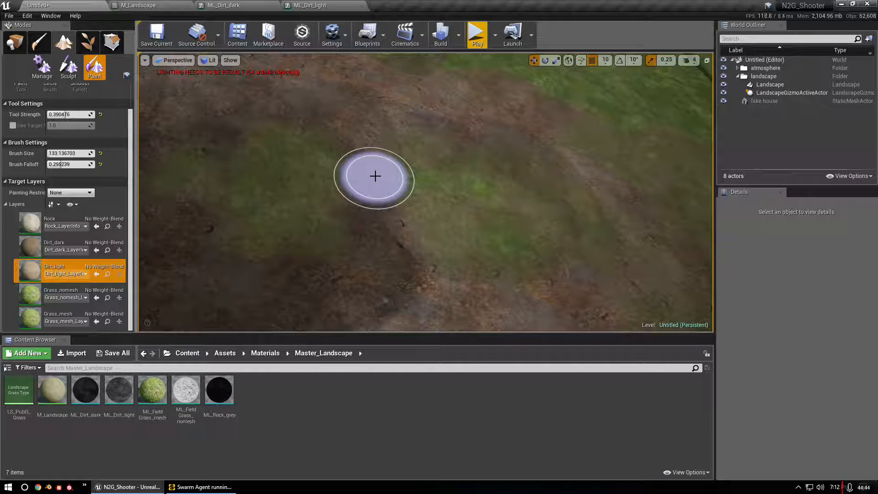
# - Paint Dirt_light over the outer edge of the dirt area to blend it into the surrounding grass
pyautogui.moveTo(433, 162); pyautogui.dragTo(433, 163, button='right')
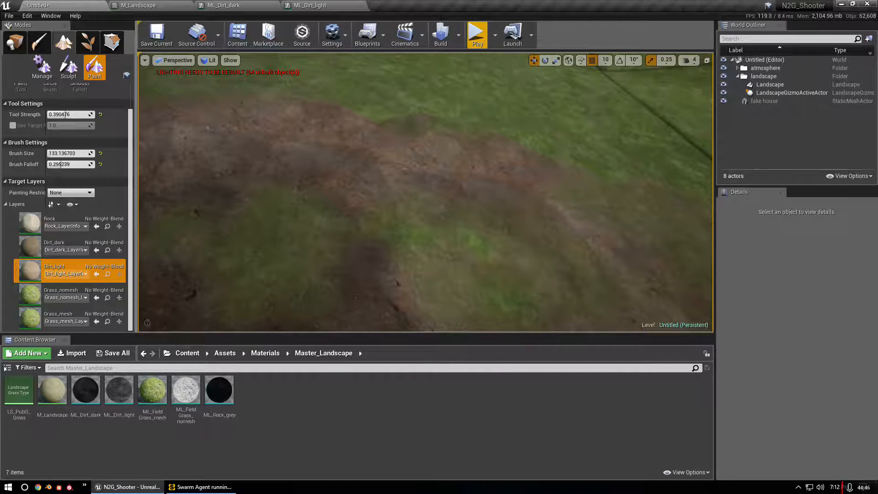
pyautogui.moveTo(433, 114)
pyautogui.mouseDown()
pyautogui.moveTo(392, 122)
pyautogui.moveTo(437, 114)
pyautogui.moveTo(463, 132)
pyautogui.moveTo(483, 129)
pyautogui.moveTo(449, 133)
pyautogui.moveTo(347, 112)
pyautogui.moveTo(419, 111)
pyautogui.moveTo(324, 169)
pyautogui.mouseUp()
pyautogui.moveTo(309, 256); pyautogui.dragTo(310, 257, button='right')
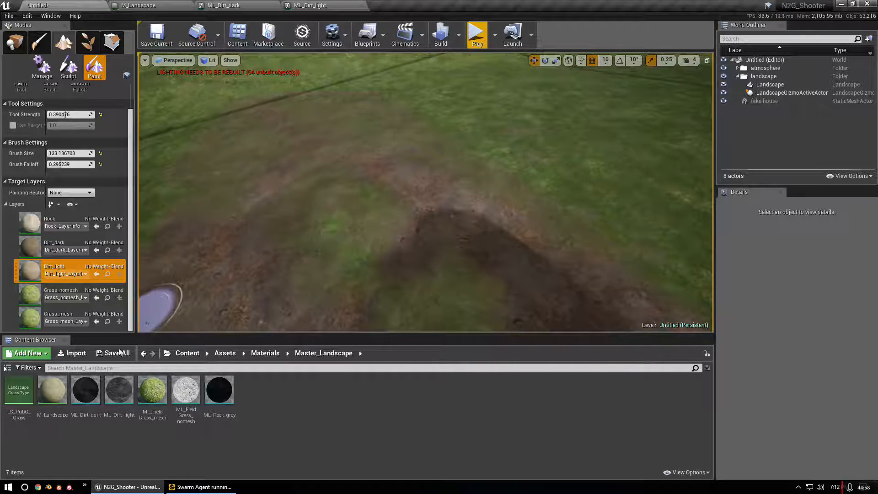
# - Review the M_Landscape material graph, from the grass layer functions and grass output nodes to the overall network with Distance Blending
pyautogui.click(157, 6)
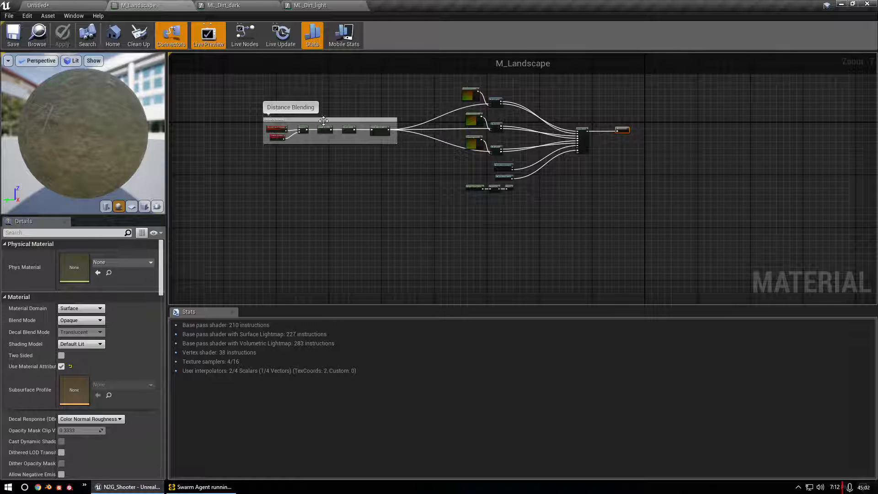
pyautogui.scroll(4, 526, 170)
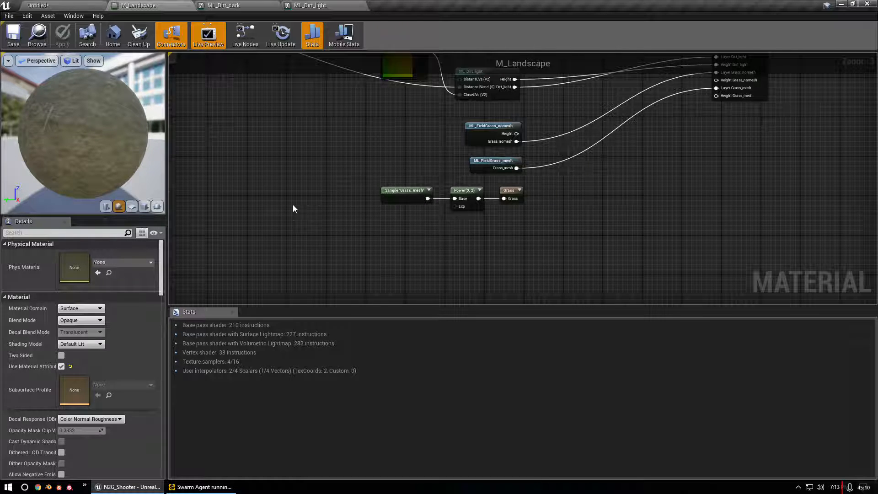
pyautogui.scroll(-9, 292, 204)
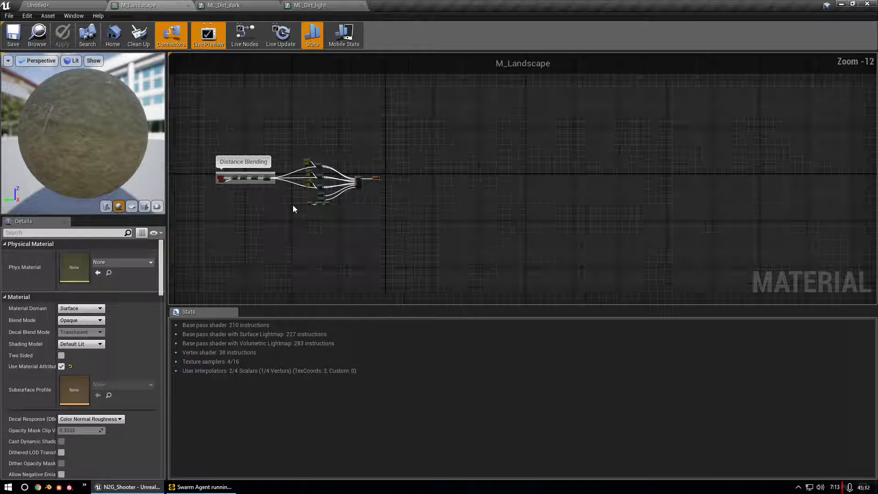
pyautogui.moveTo(292, 231); pyautogui.dragTo(482, 213, button='right')
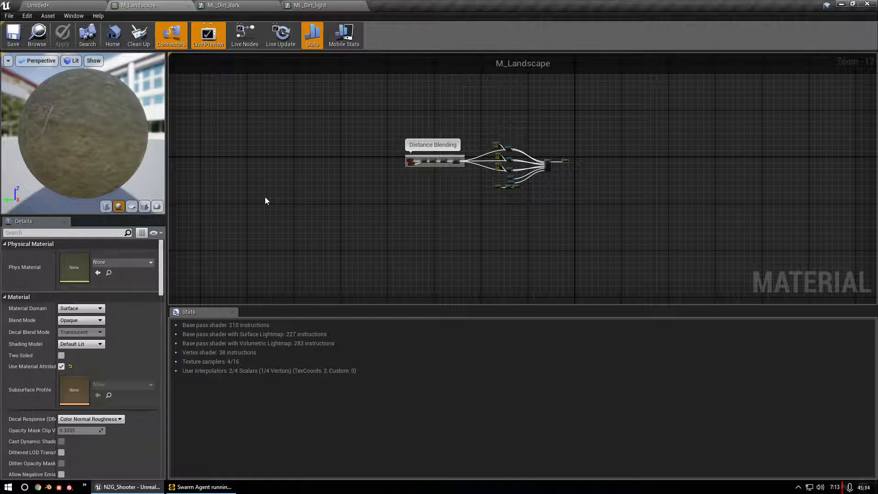